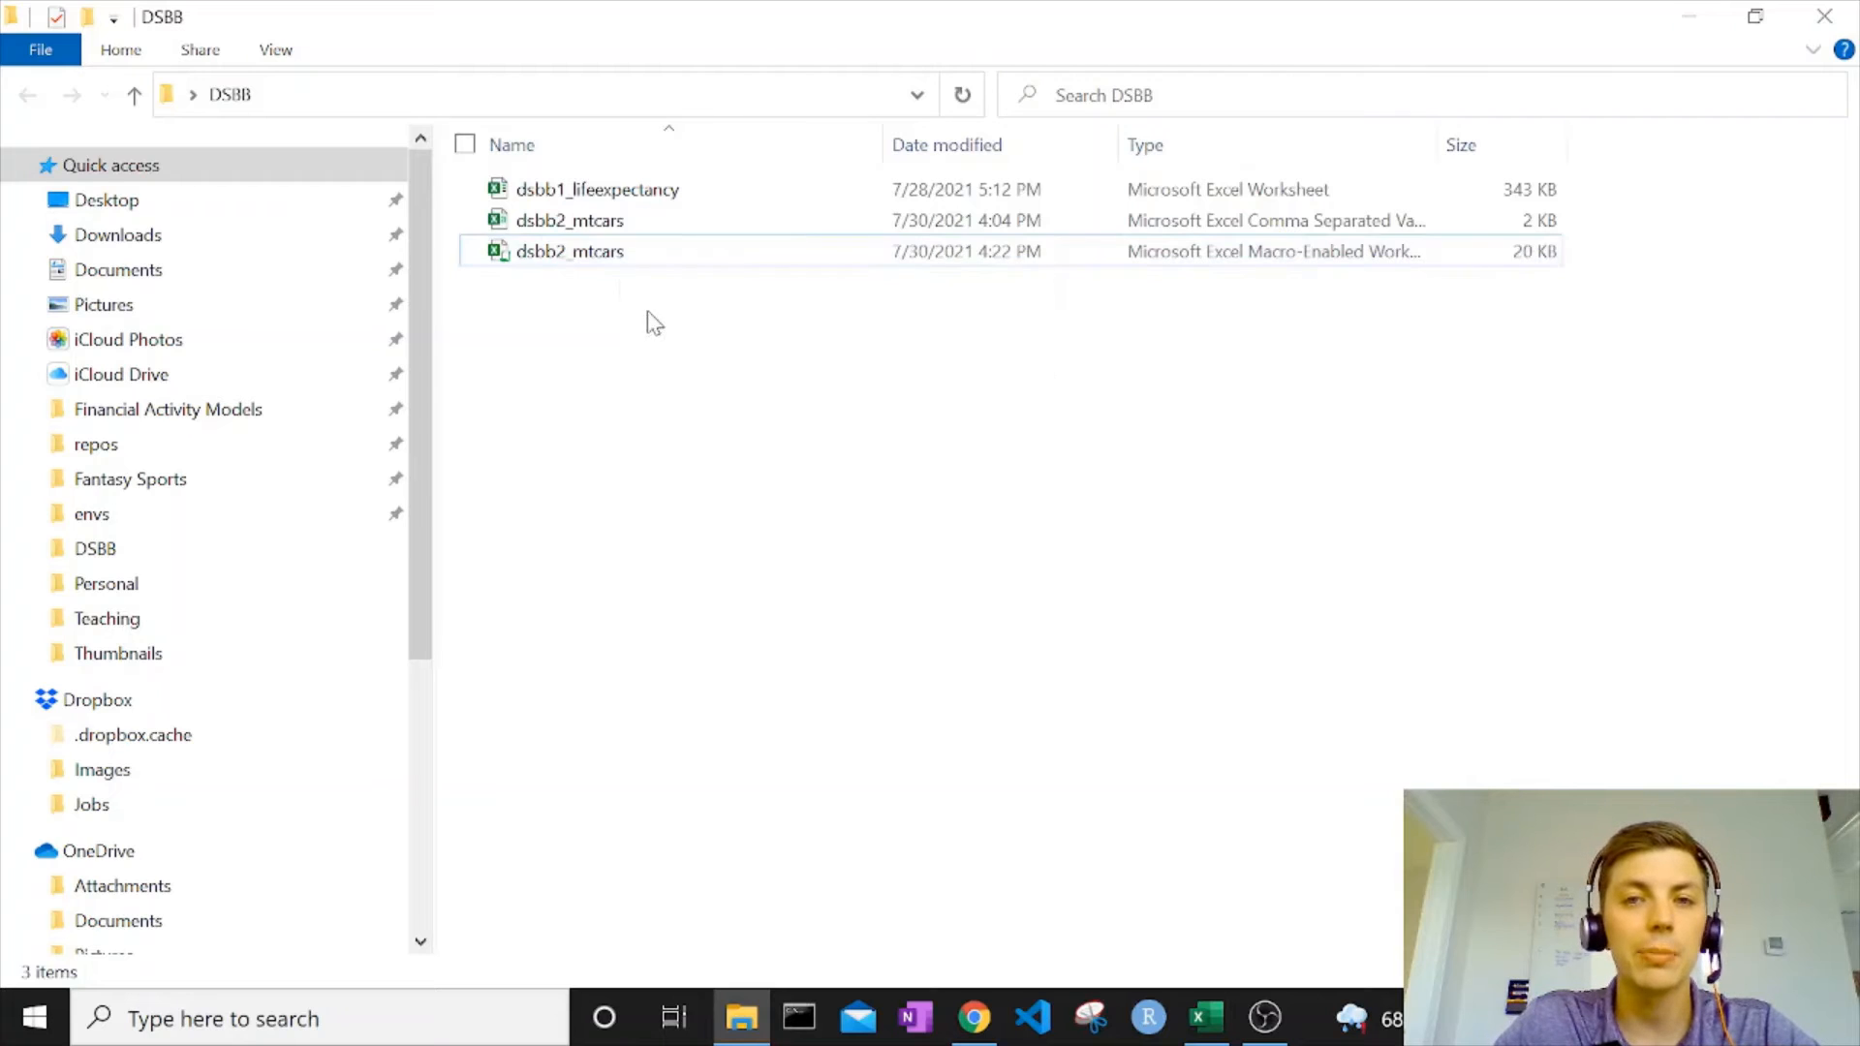
# Delete the comma-separated version of the dsbb2_mtcars file from the DSBB folder.
pyautogui.click(639, 221)
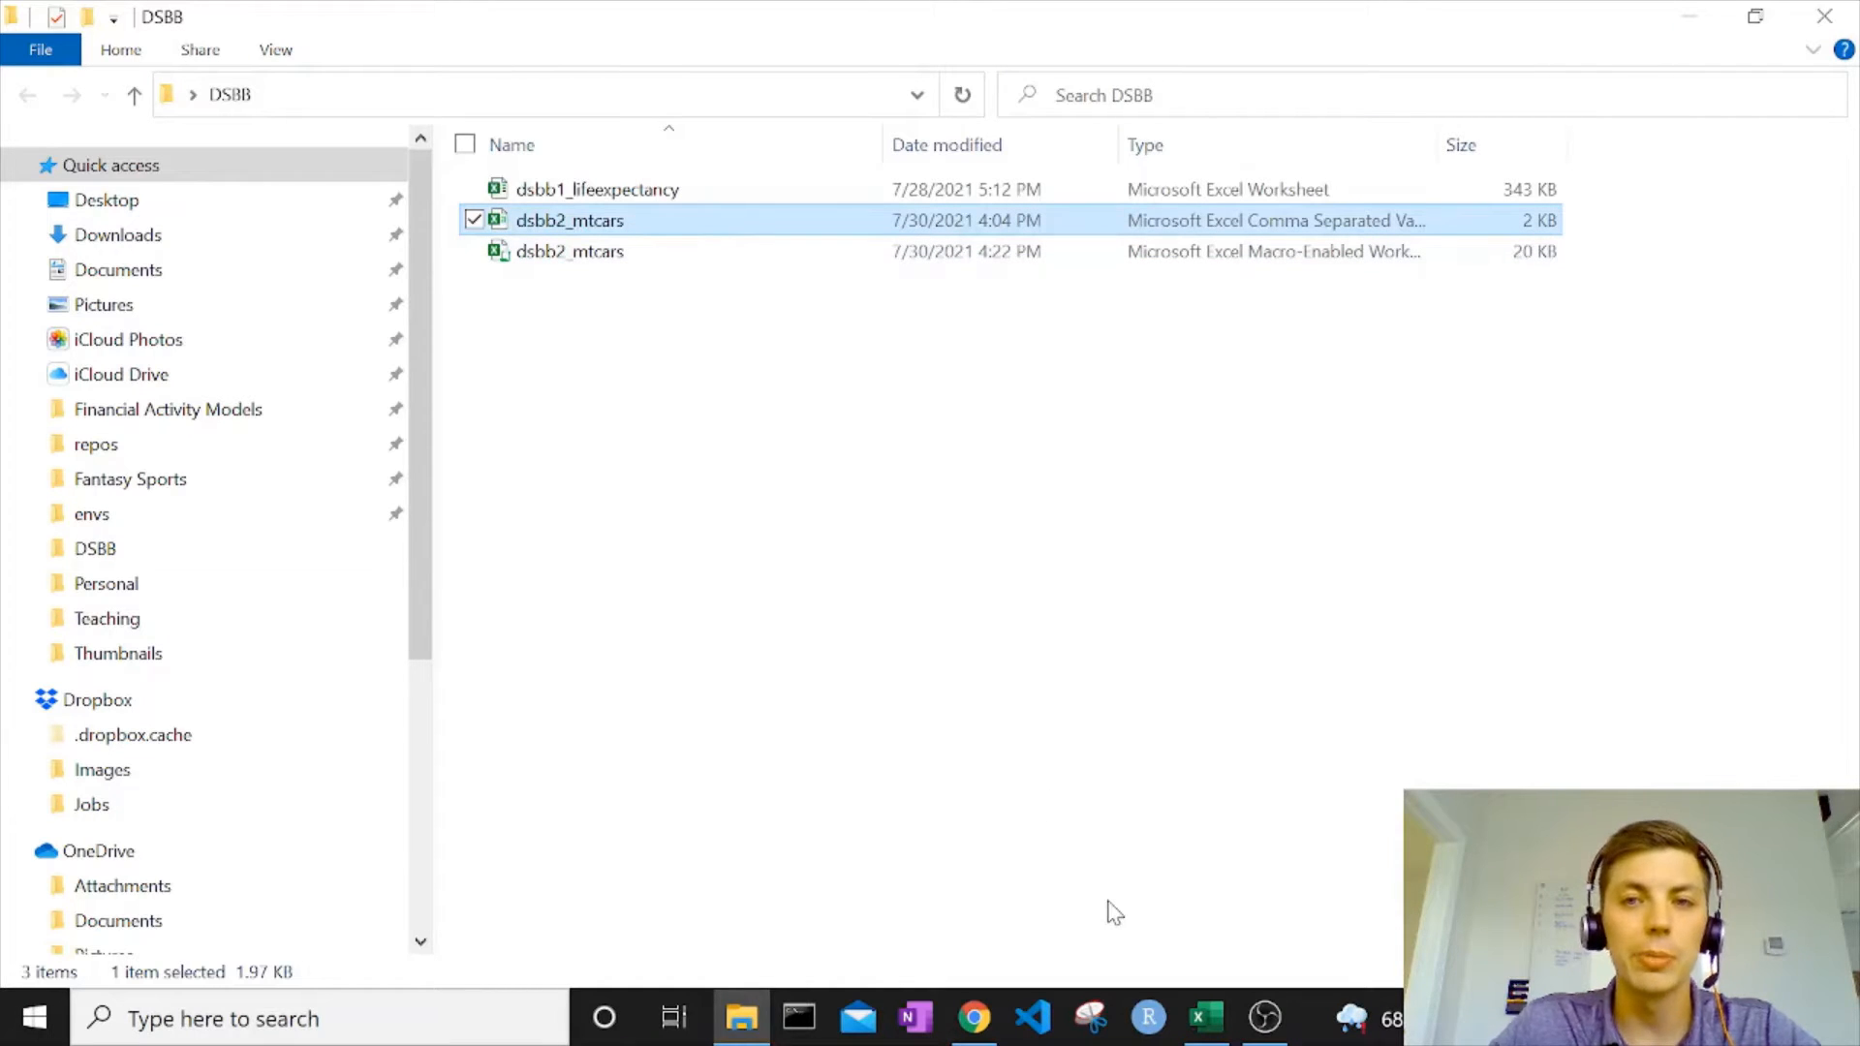
pyautogui.press('Delete')
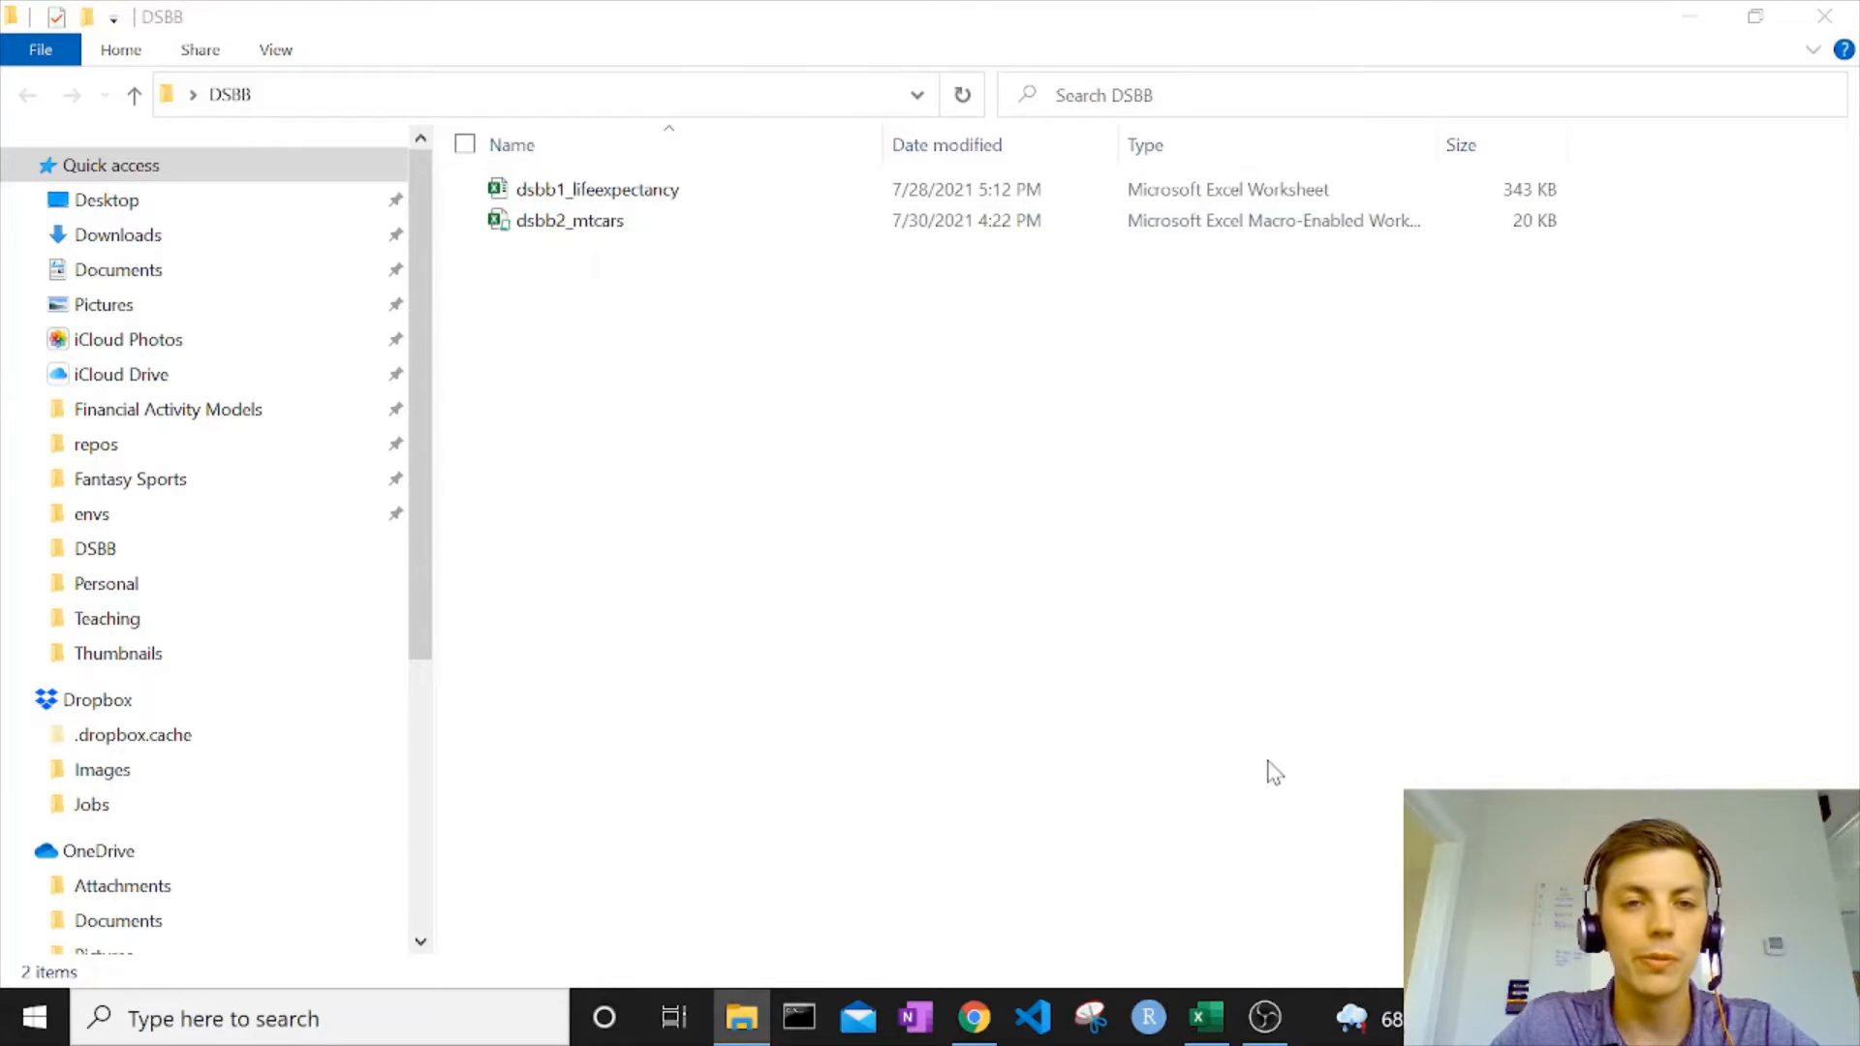
# Switch to the dsbb2_mtcars workbook in Excel and move the Macro shape slightly down and to the right, to about rows 4 to 9.
pyautogui.click(1216, 1029)
pyautogui.click(965, 539)
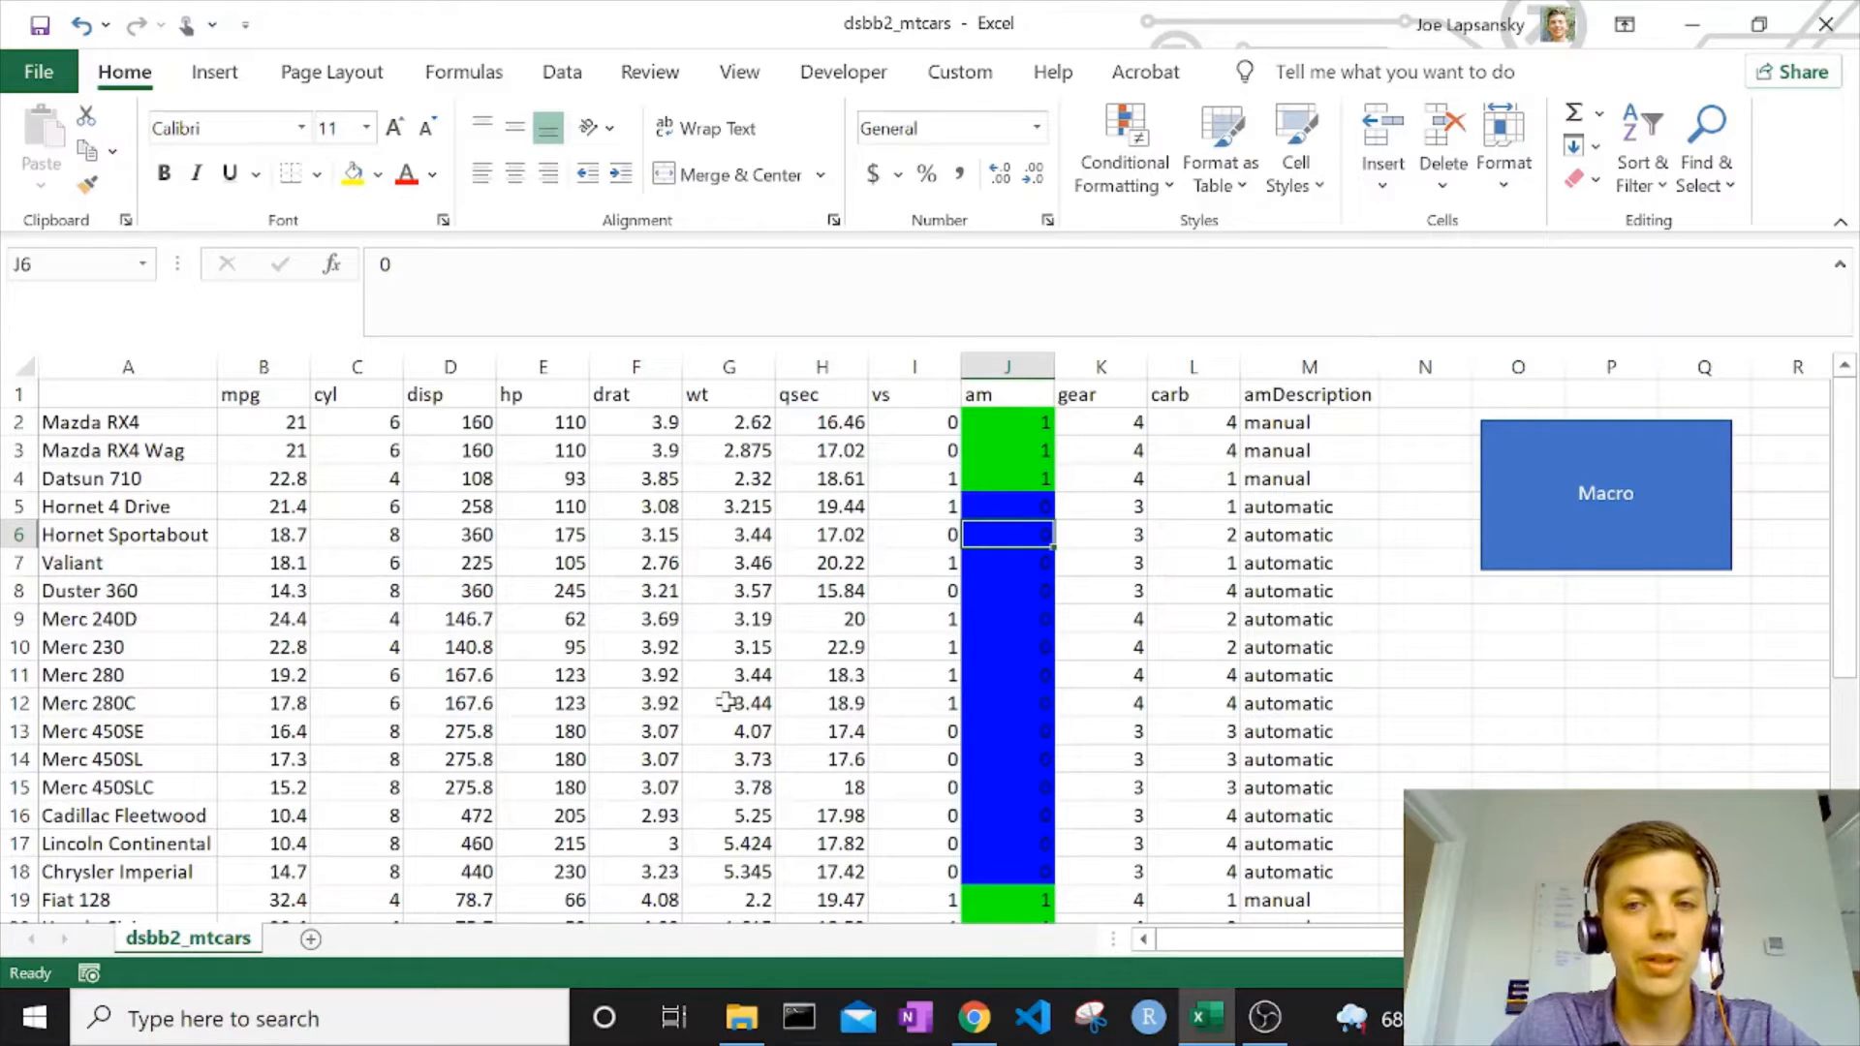
pyautogui.rightClick(1594, 463)
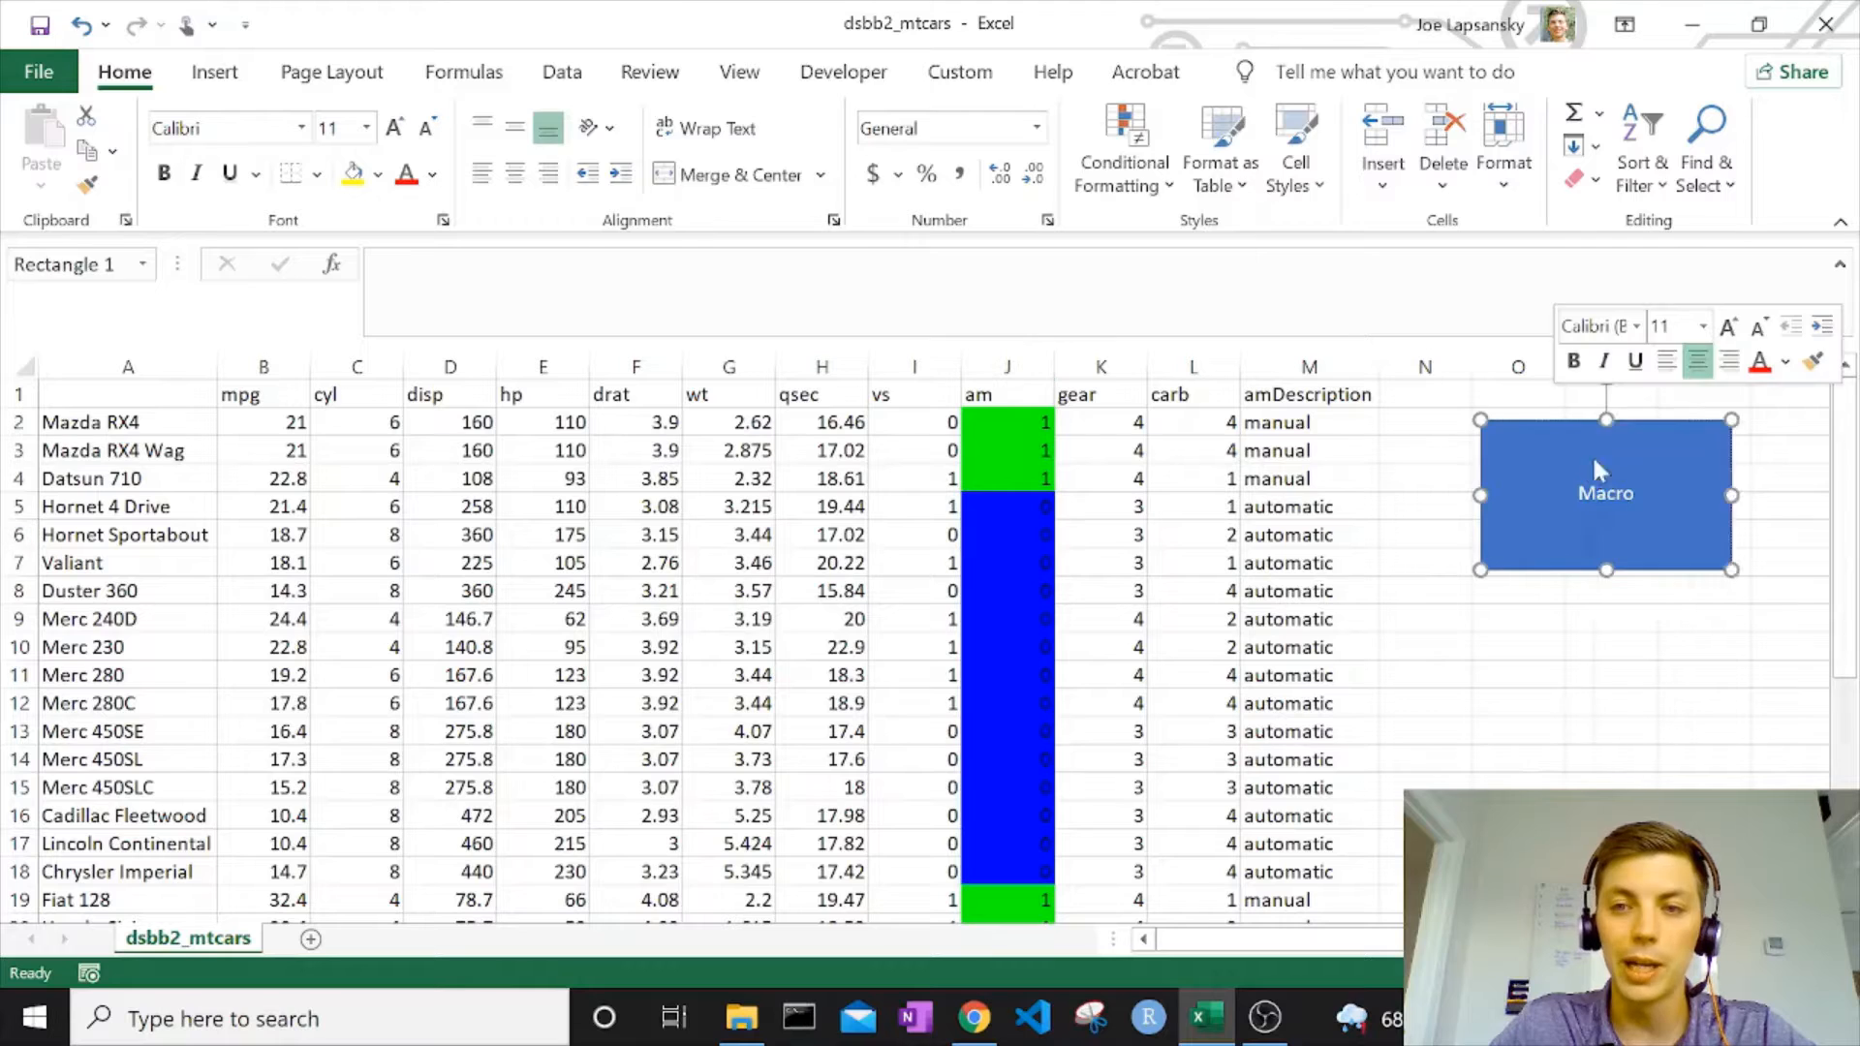
pyautogui.click(1521, 478)
pyautogui.moveTo(1526, 444); pyautogui.dragTo(1558, 508)
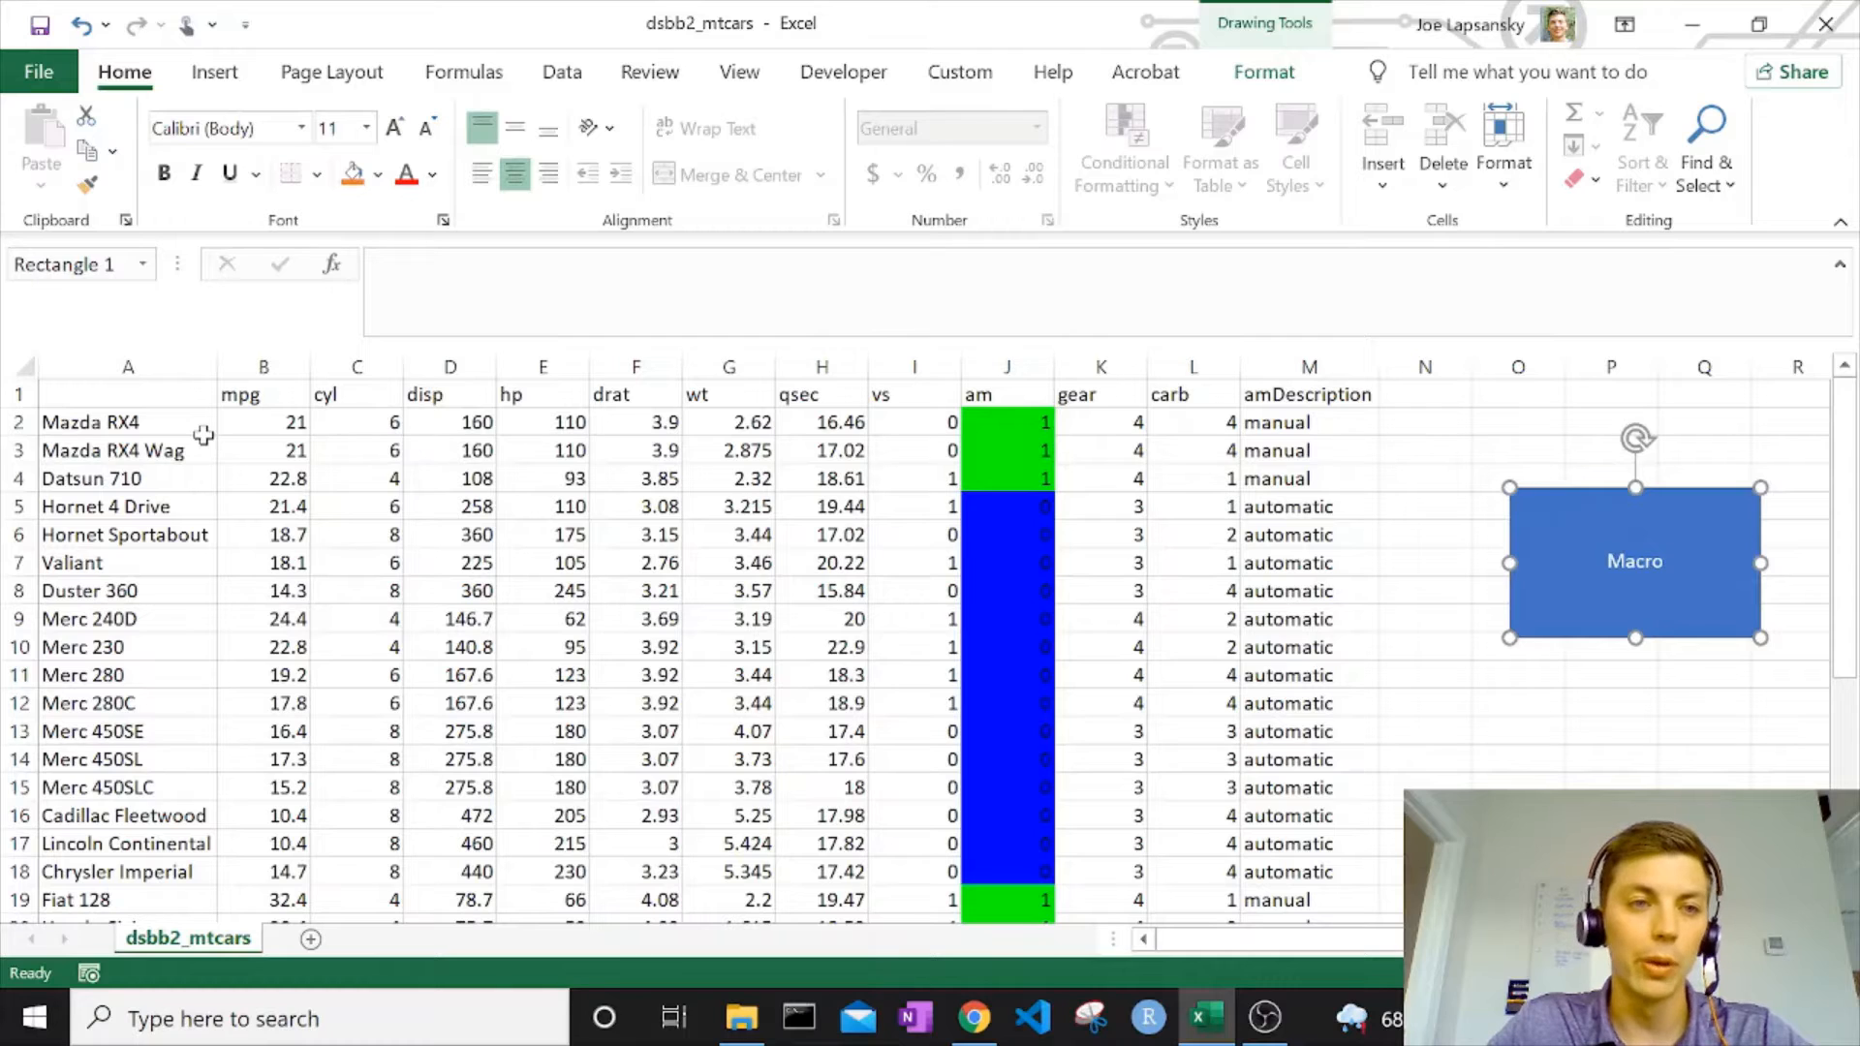
# Freeze the top row of the dsbb2_mtcars sheet so the column headers stay in view.
pyautogui.click(13, 424)
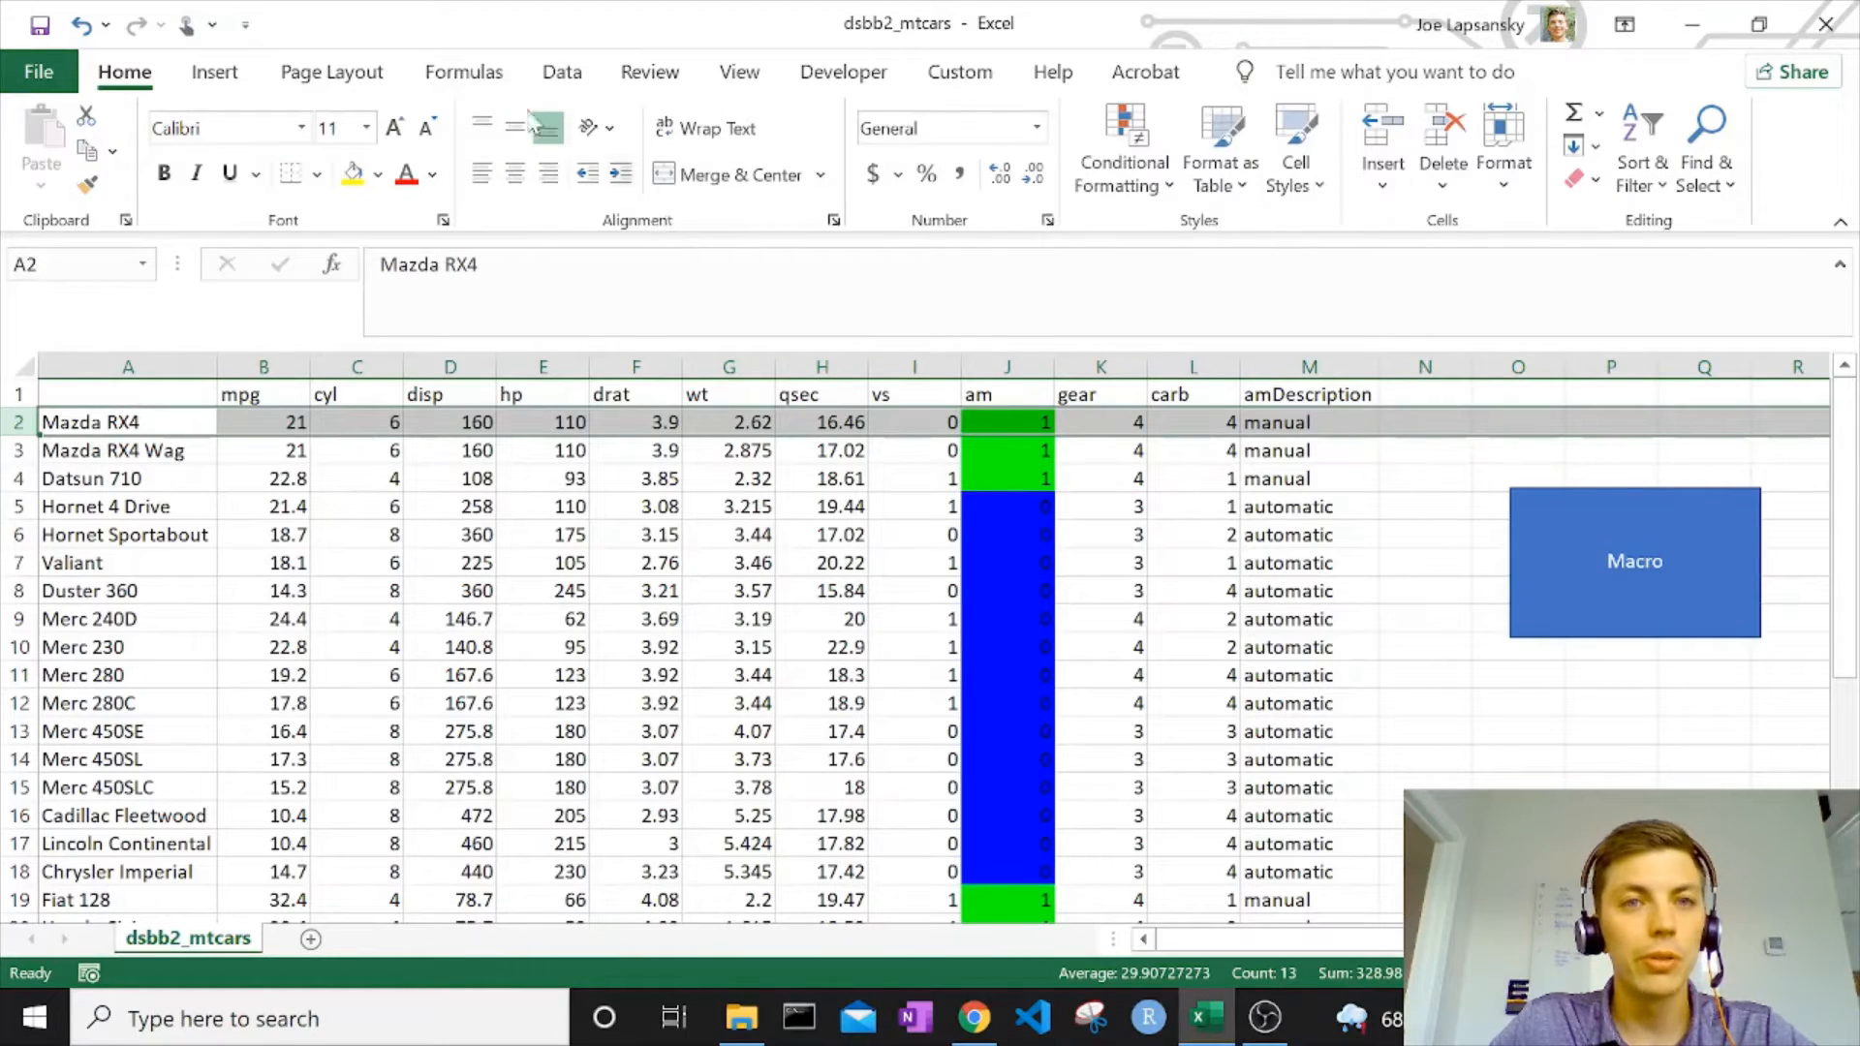
pyautogui.click(742, 83)
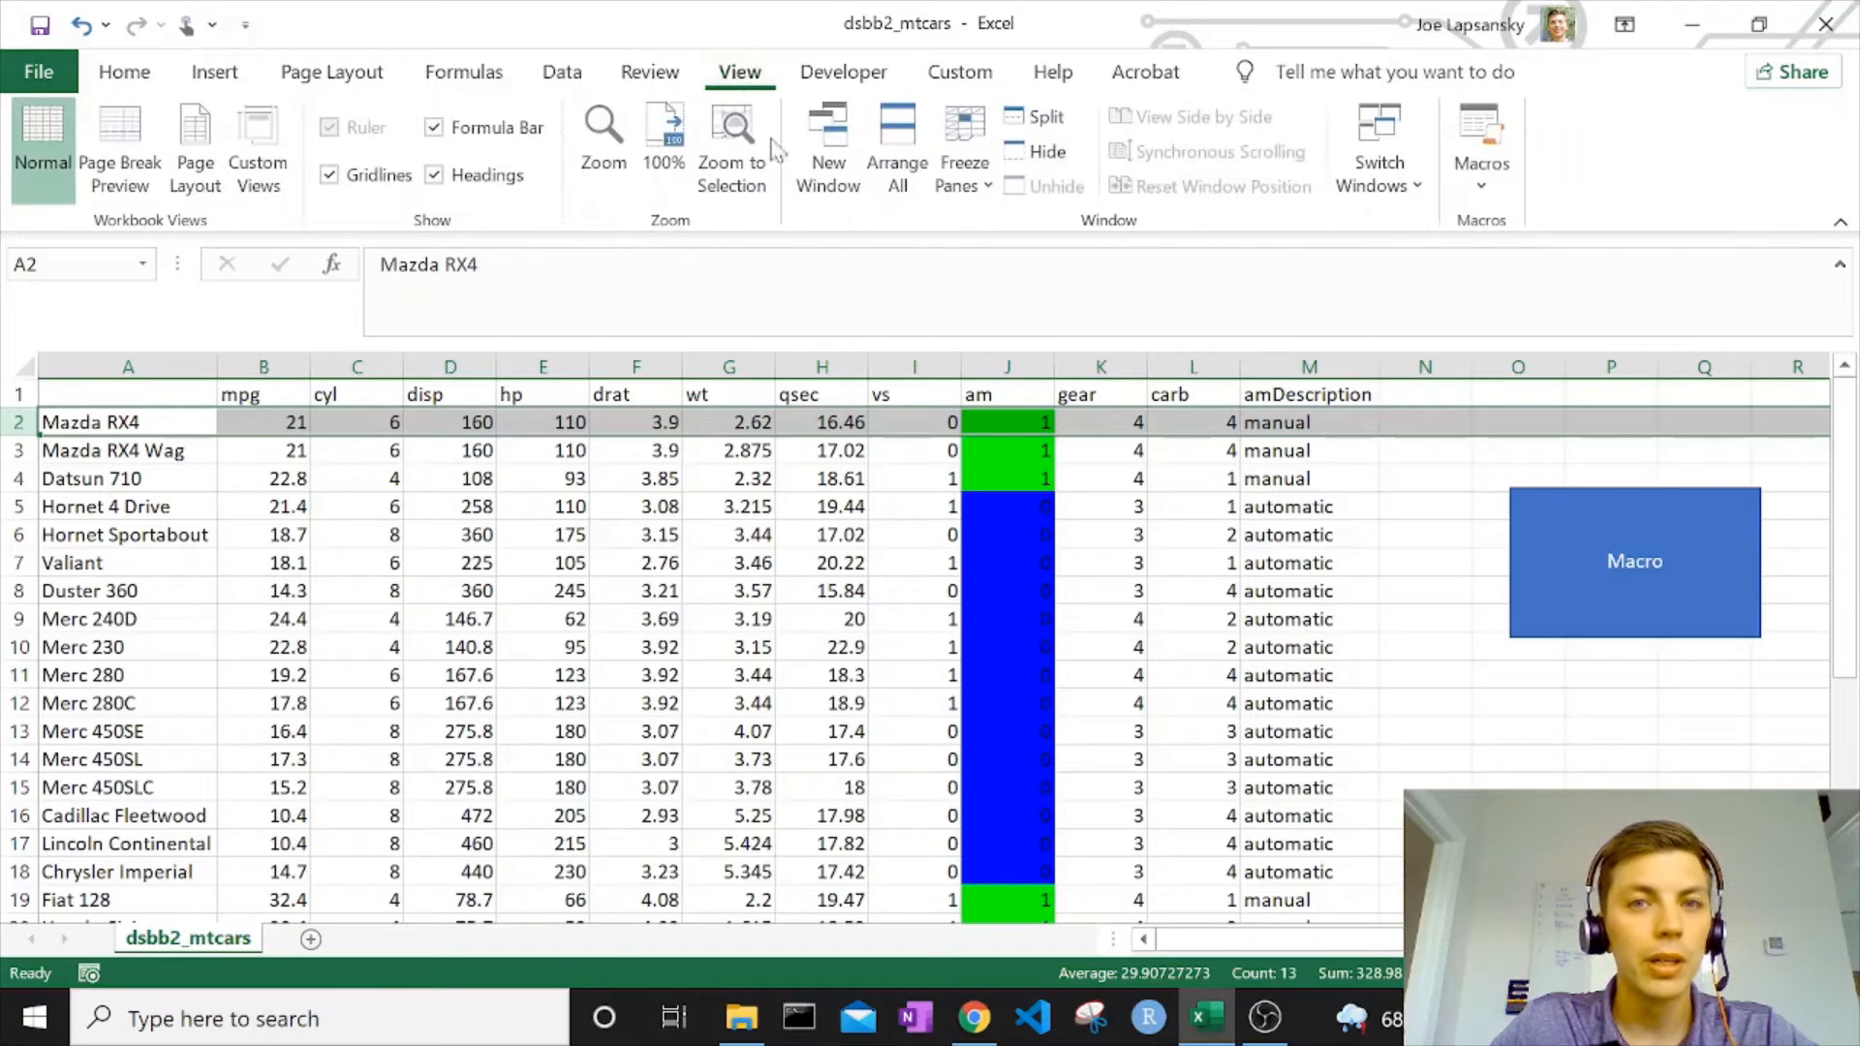
pyautogui.click(948, 177)
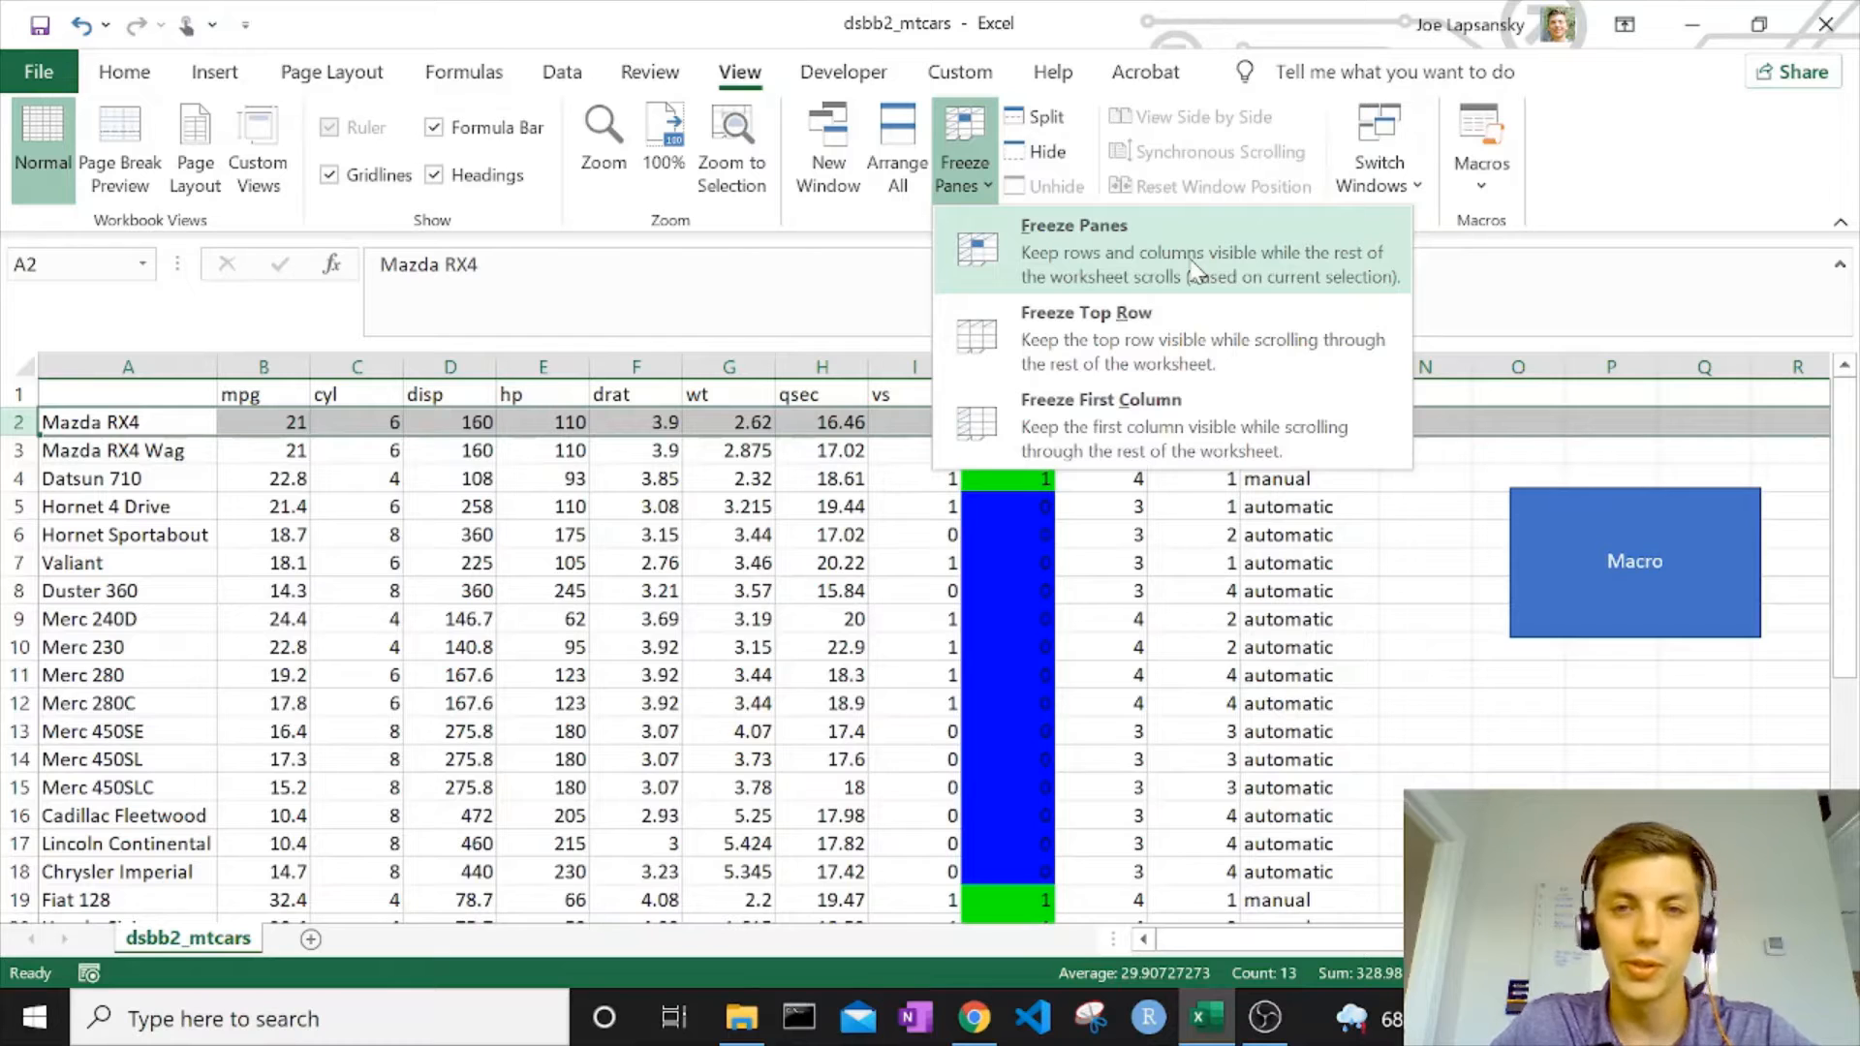
pyautogui.click(1129, 349)
pyautogui.click(477, 539)
pyautogui.scroll(-13, 637, 524)
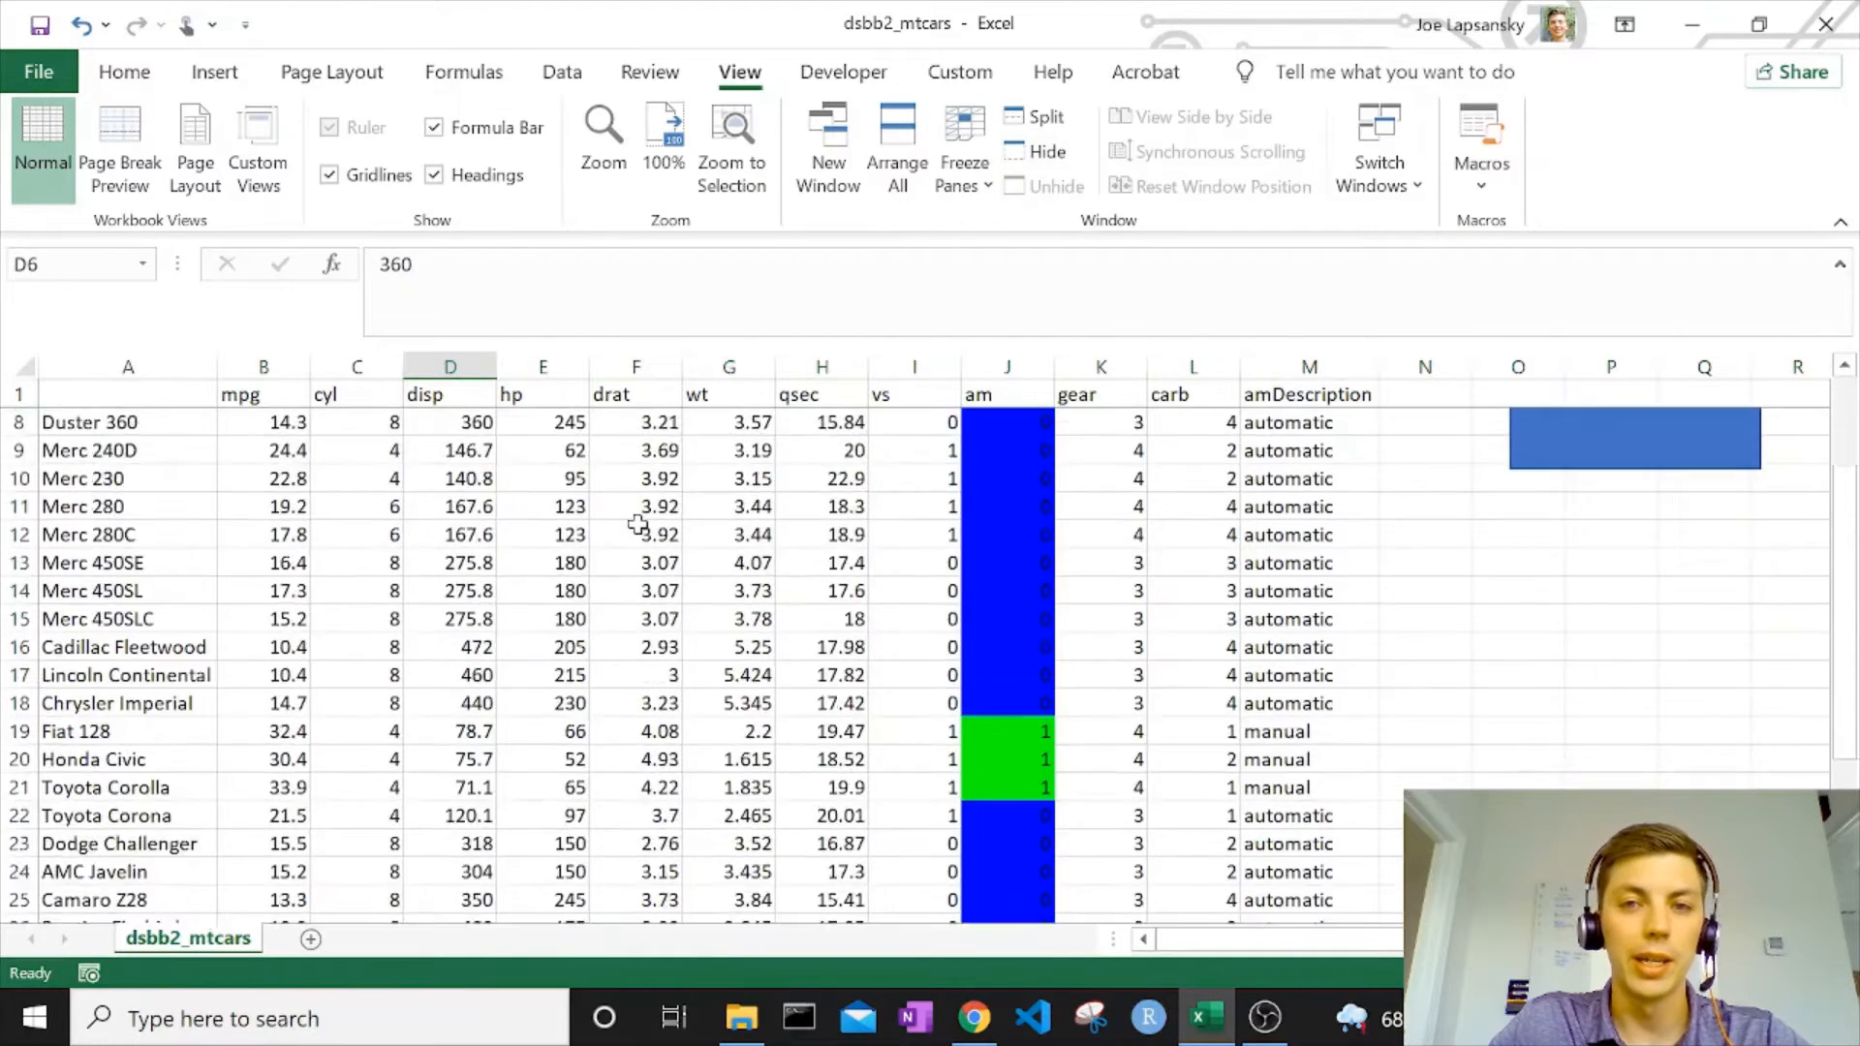
pyautogui.scroll(13, 637, 524)
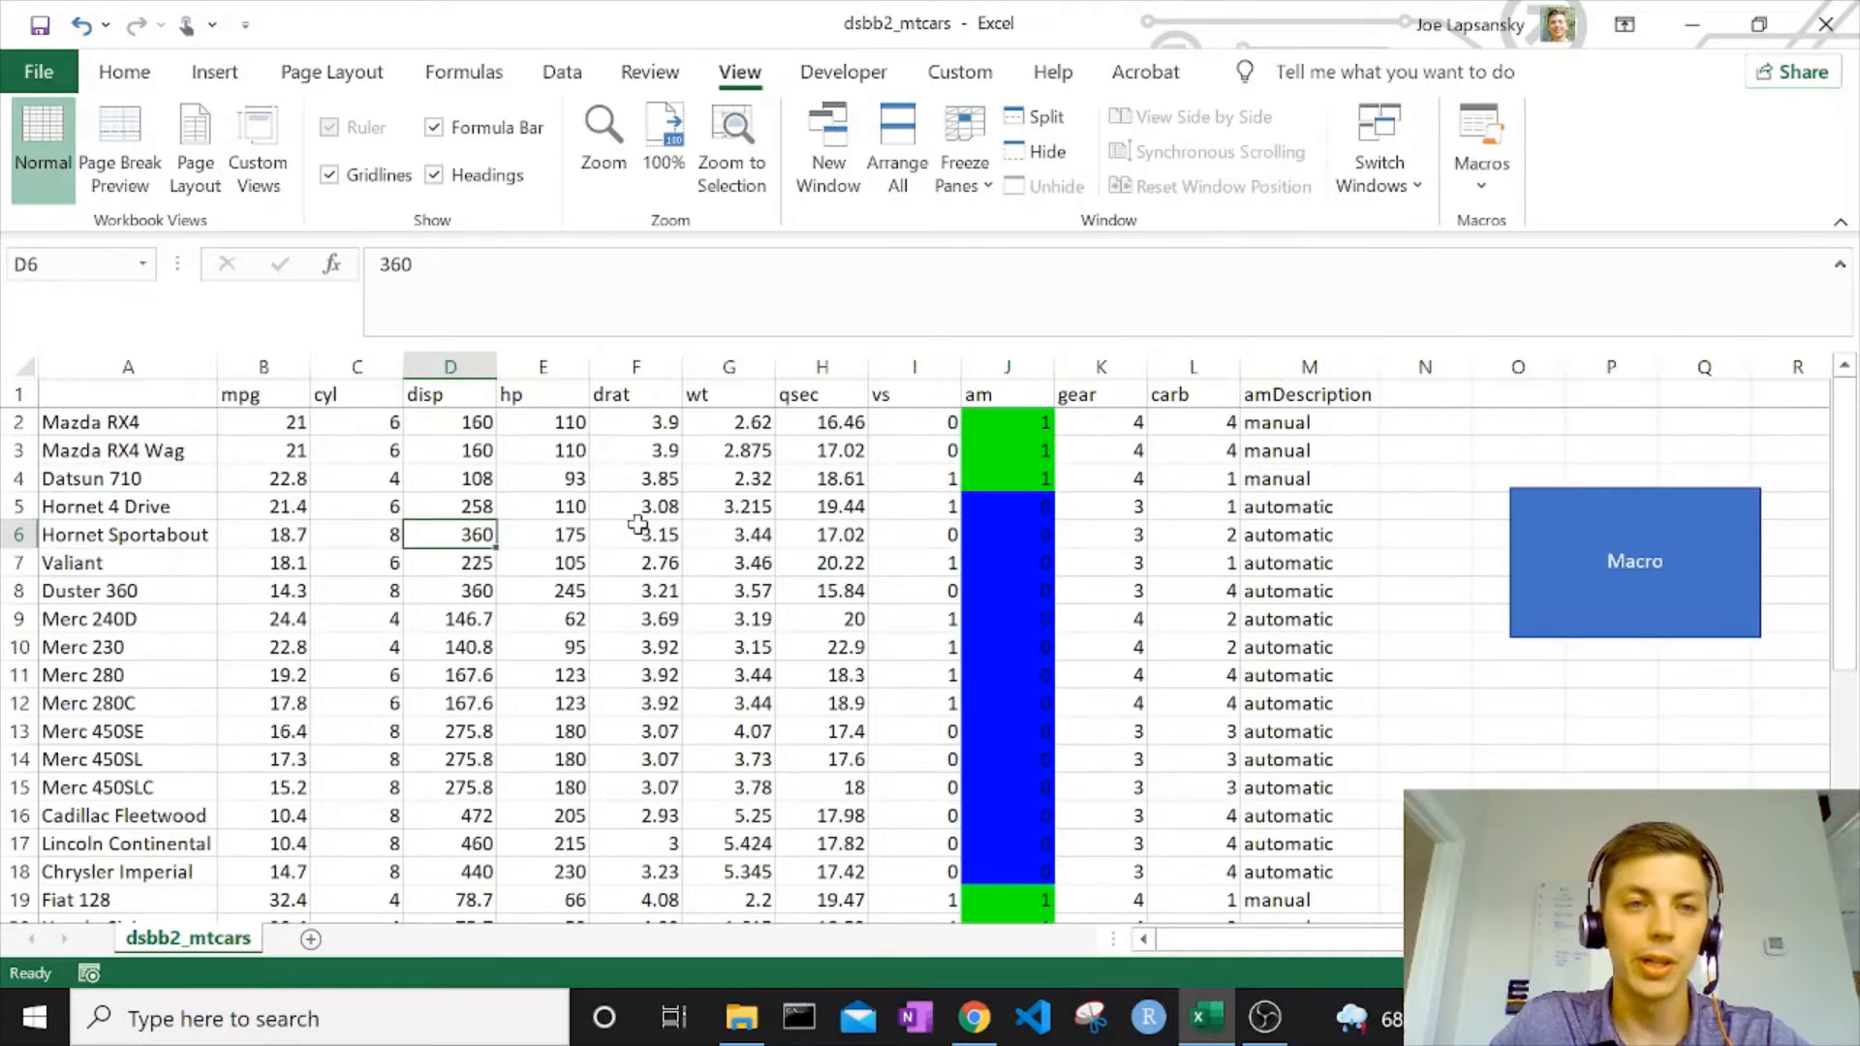
# Make the header row in row 1 bold.
pyautogui.click(18, 393)
pyautogui.click(126, 78)
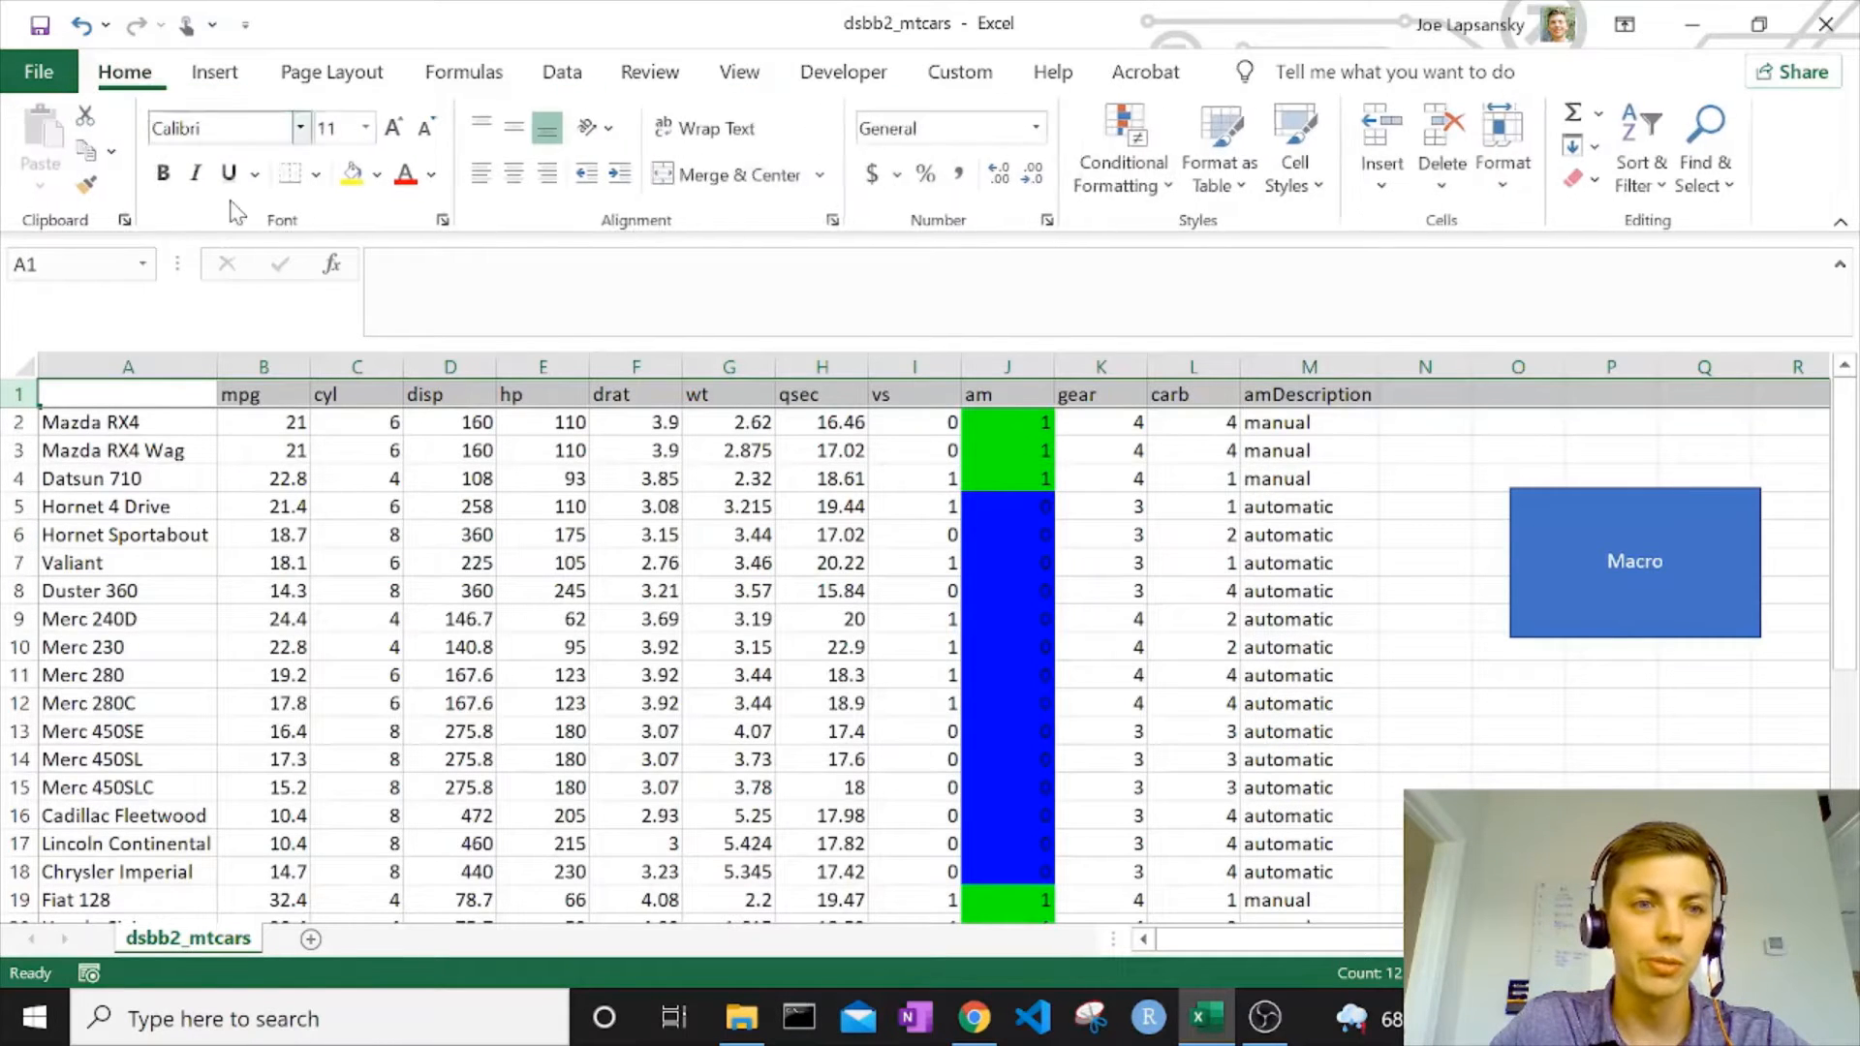
pyautogui.click(636, 618)
pyautogui.scroll(-6, 839, 494)
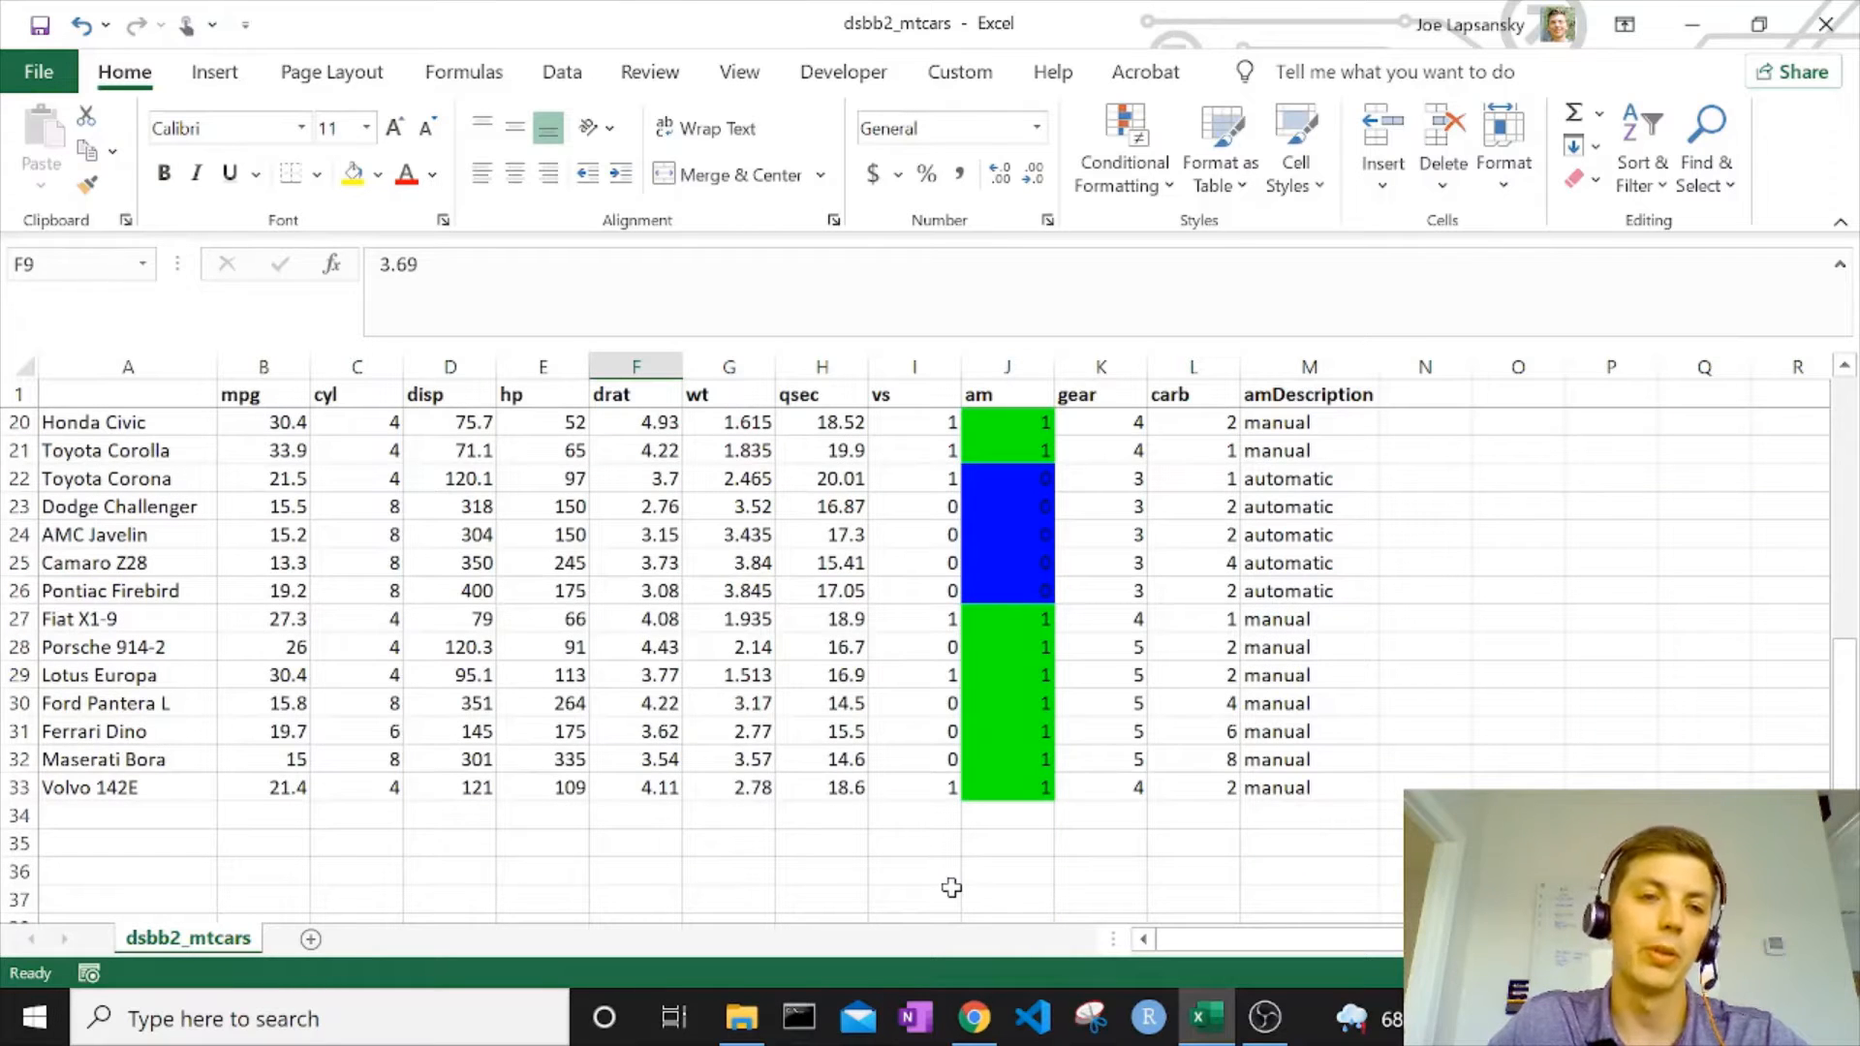
pyautogui.scroll(6, 951, 887)
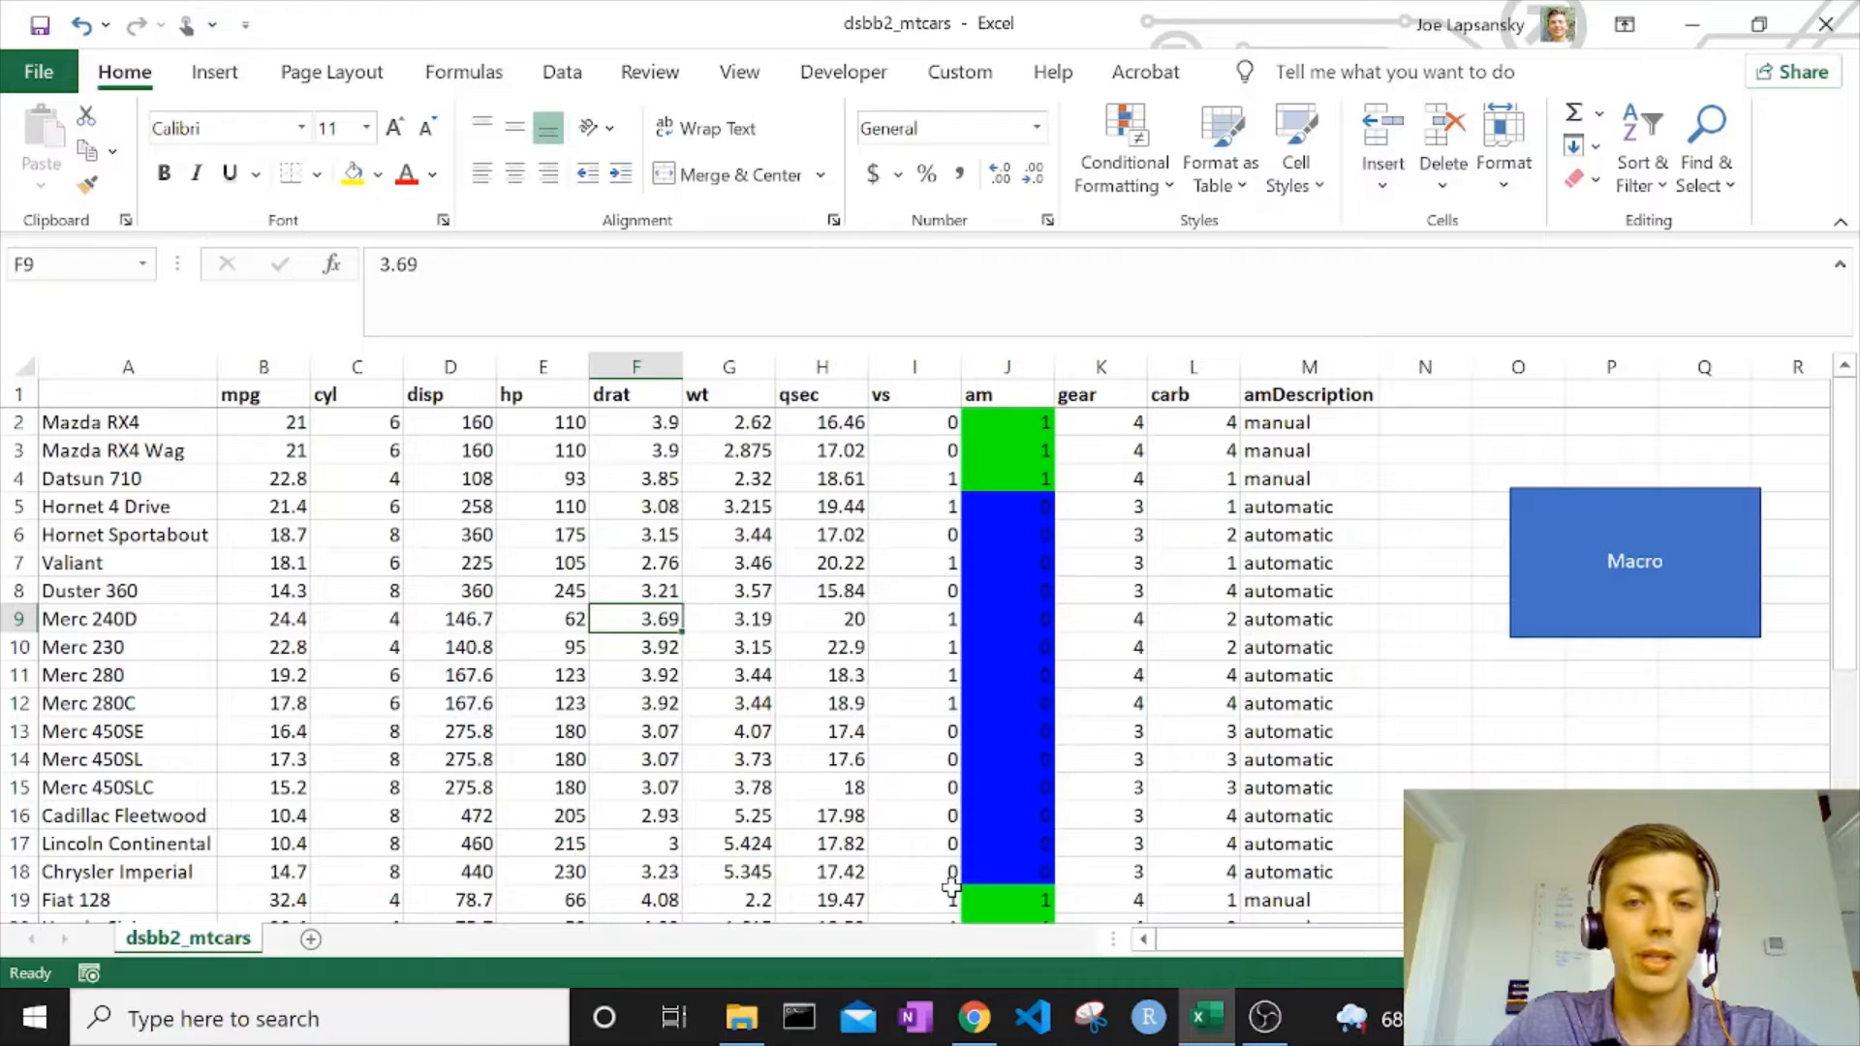
# Enter the label "Total" in A34, directly below the last car in the list.
pyautogui.scroll(-6, 1098, 662)
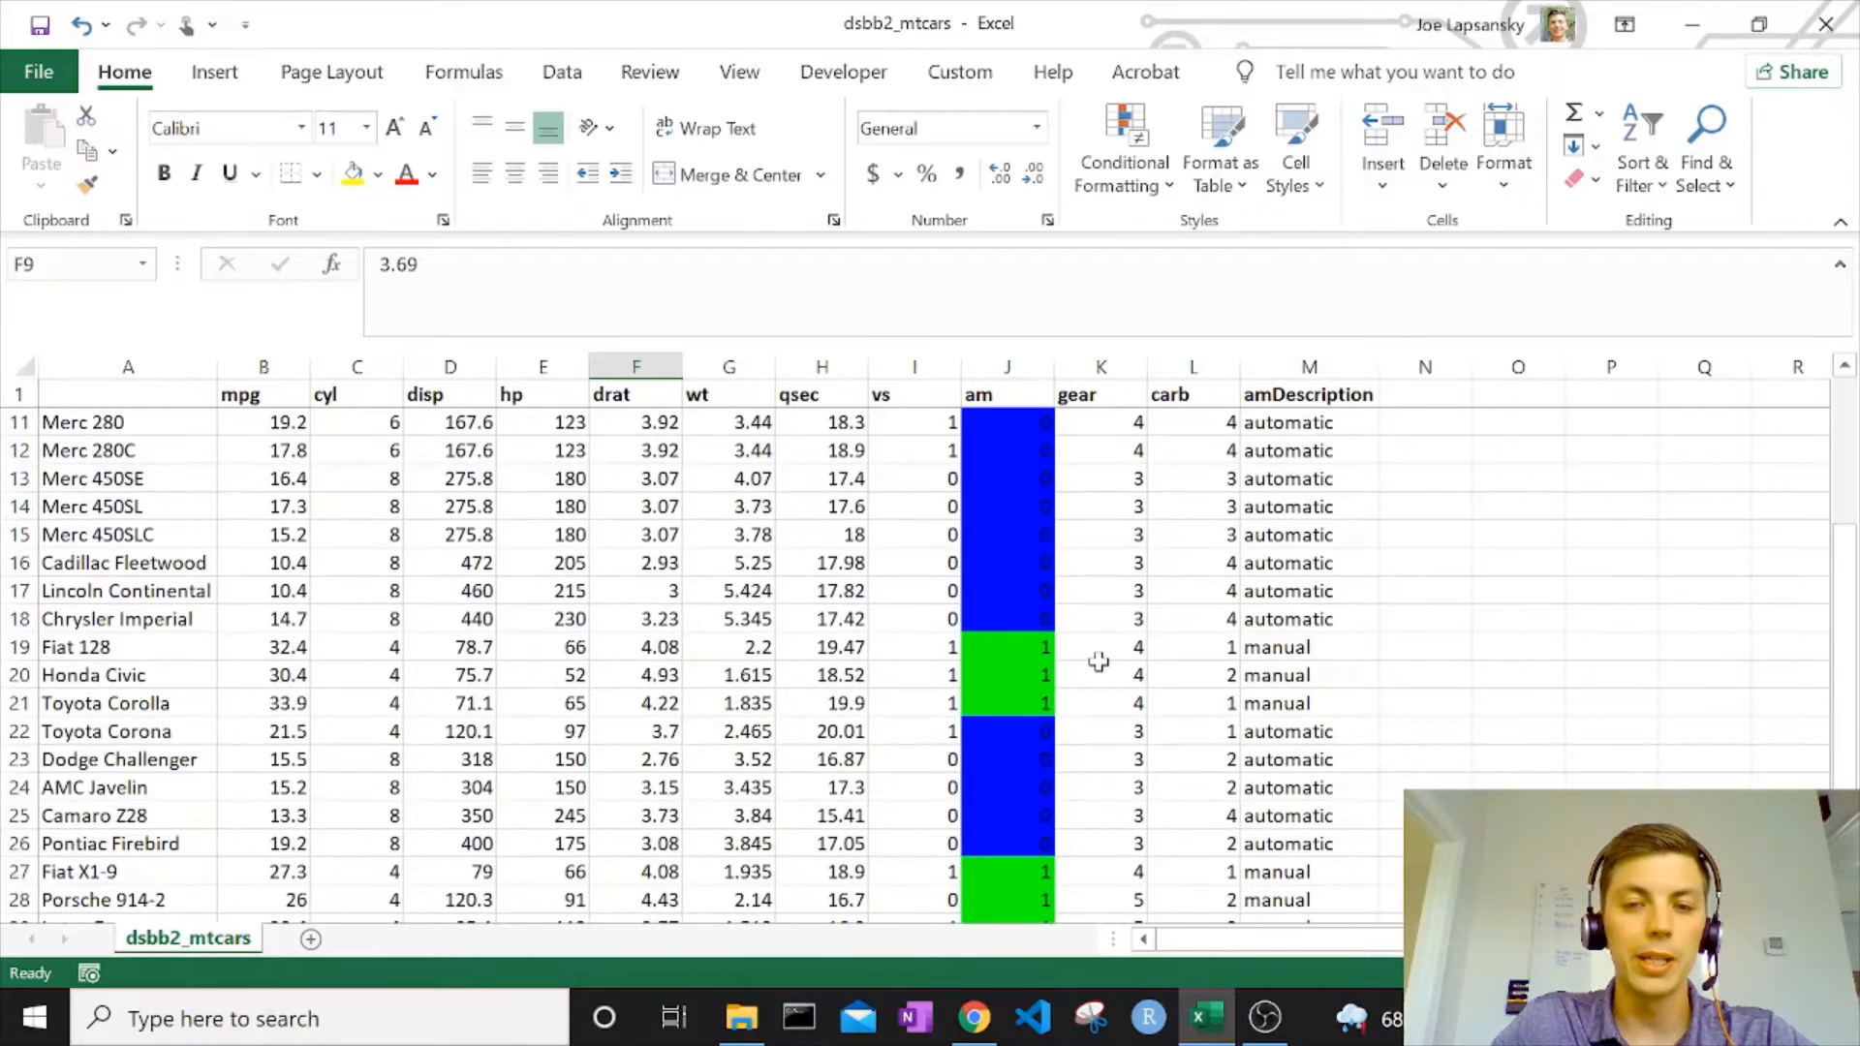
pyautogui.click(956, 817)
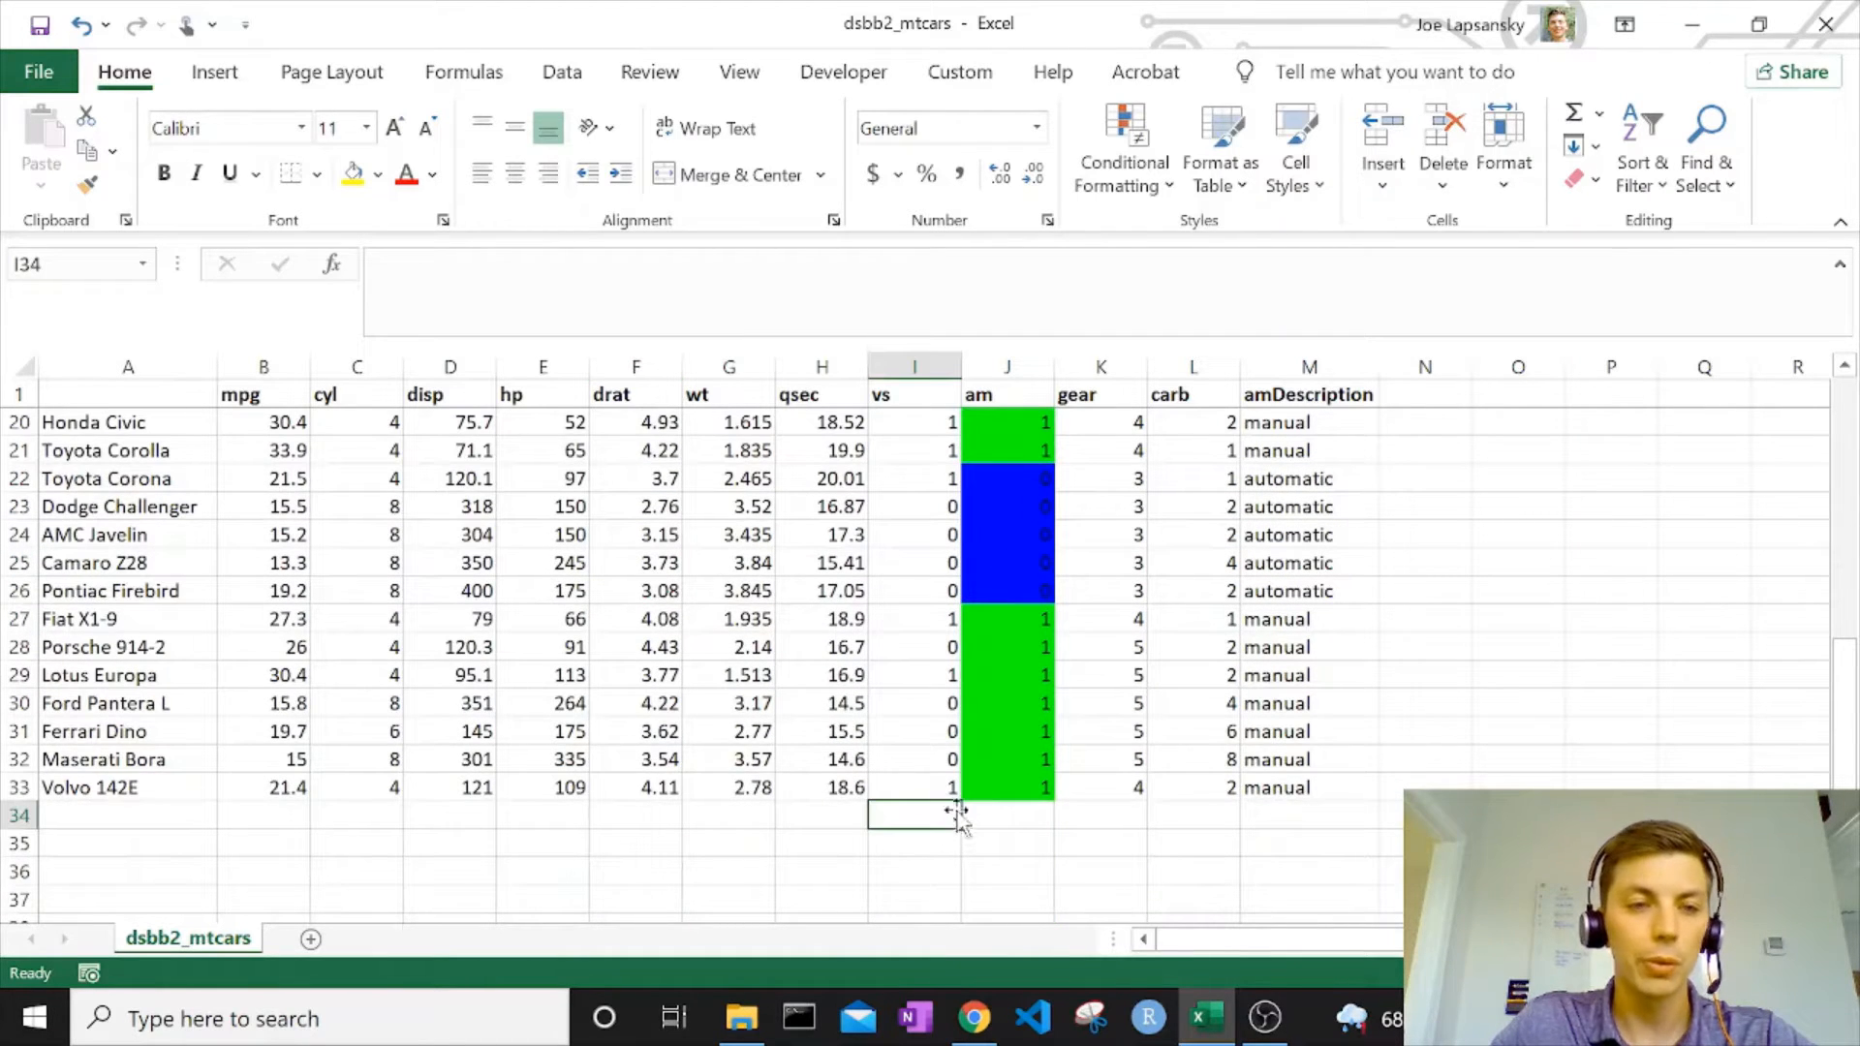
pyautogui.click(161, 816)
pyautogui.write('Total')
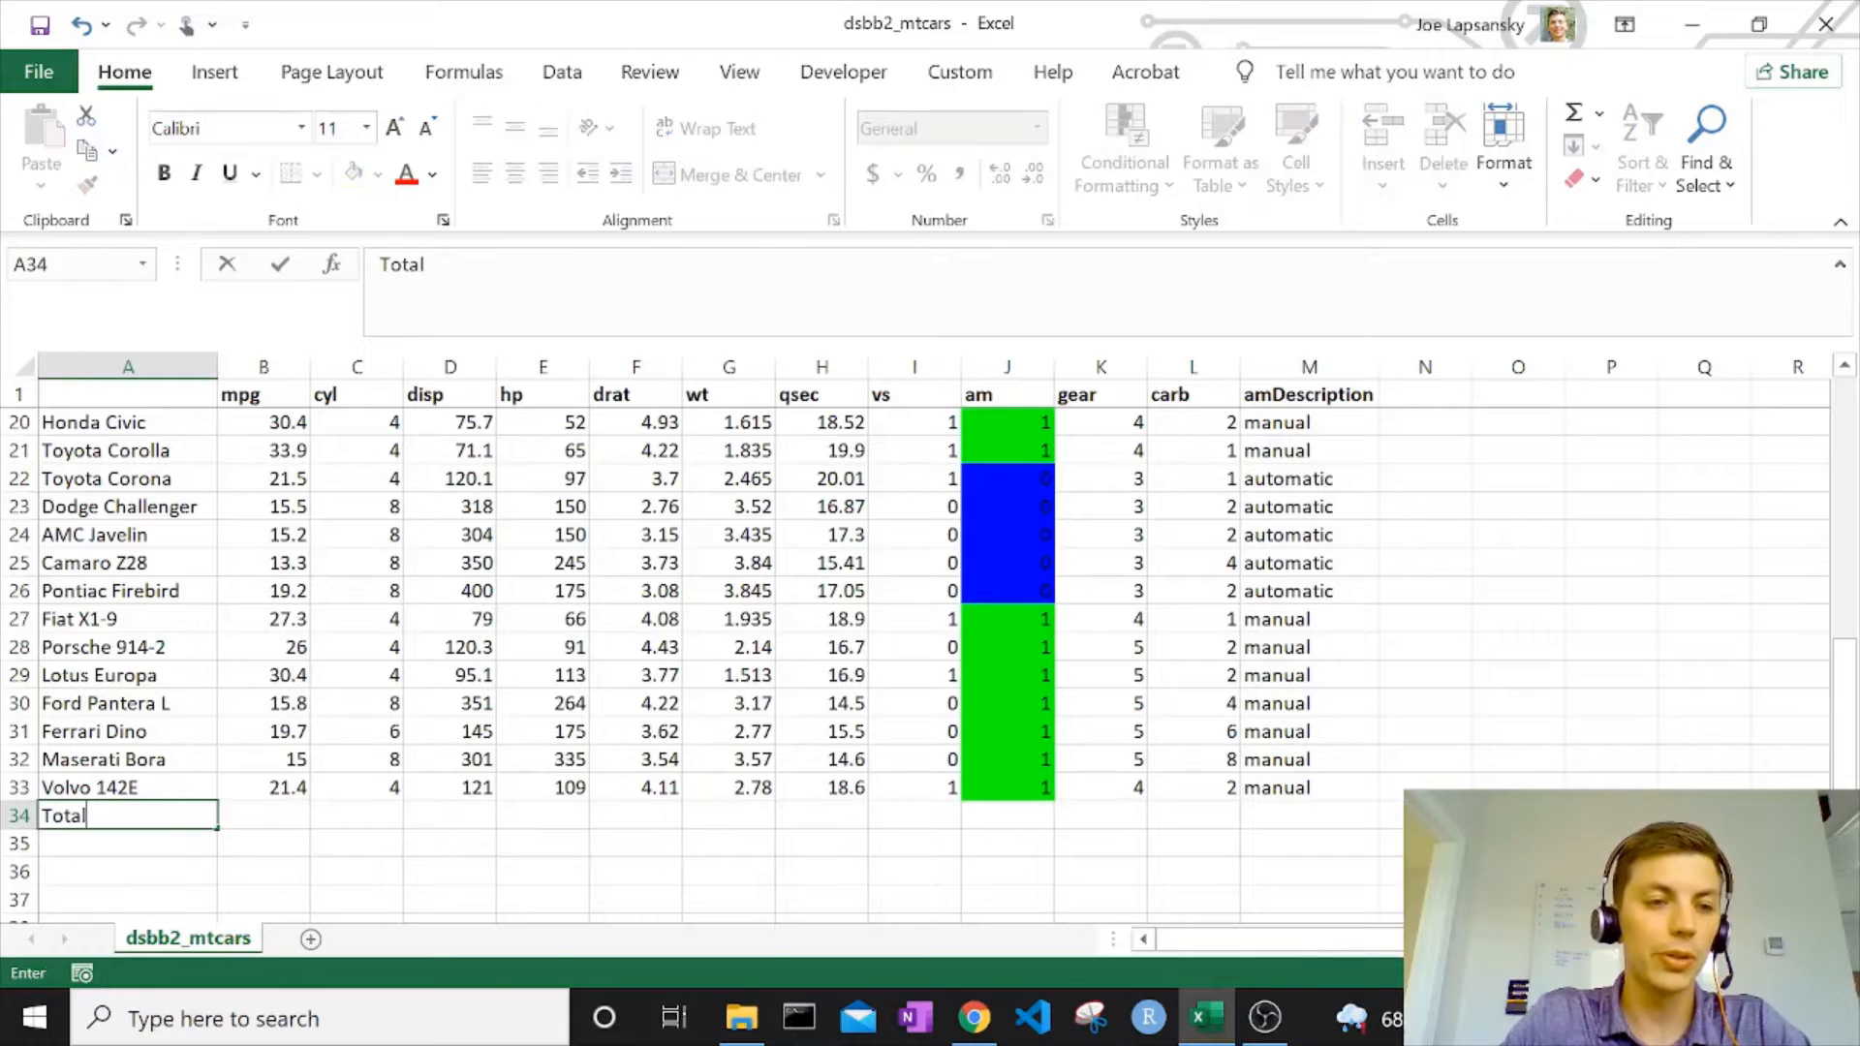
pyautogui.press('Tab')
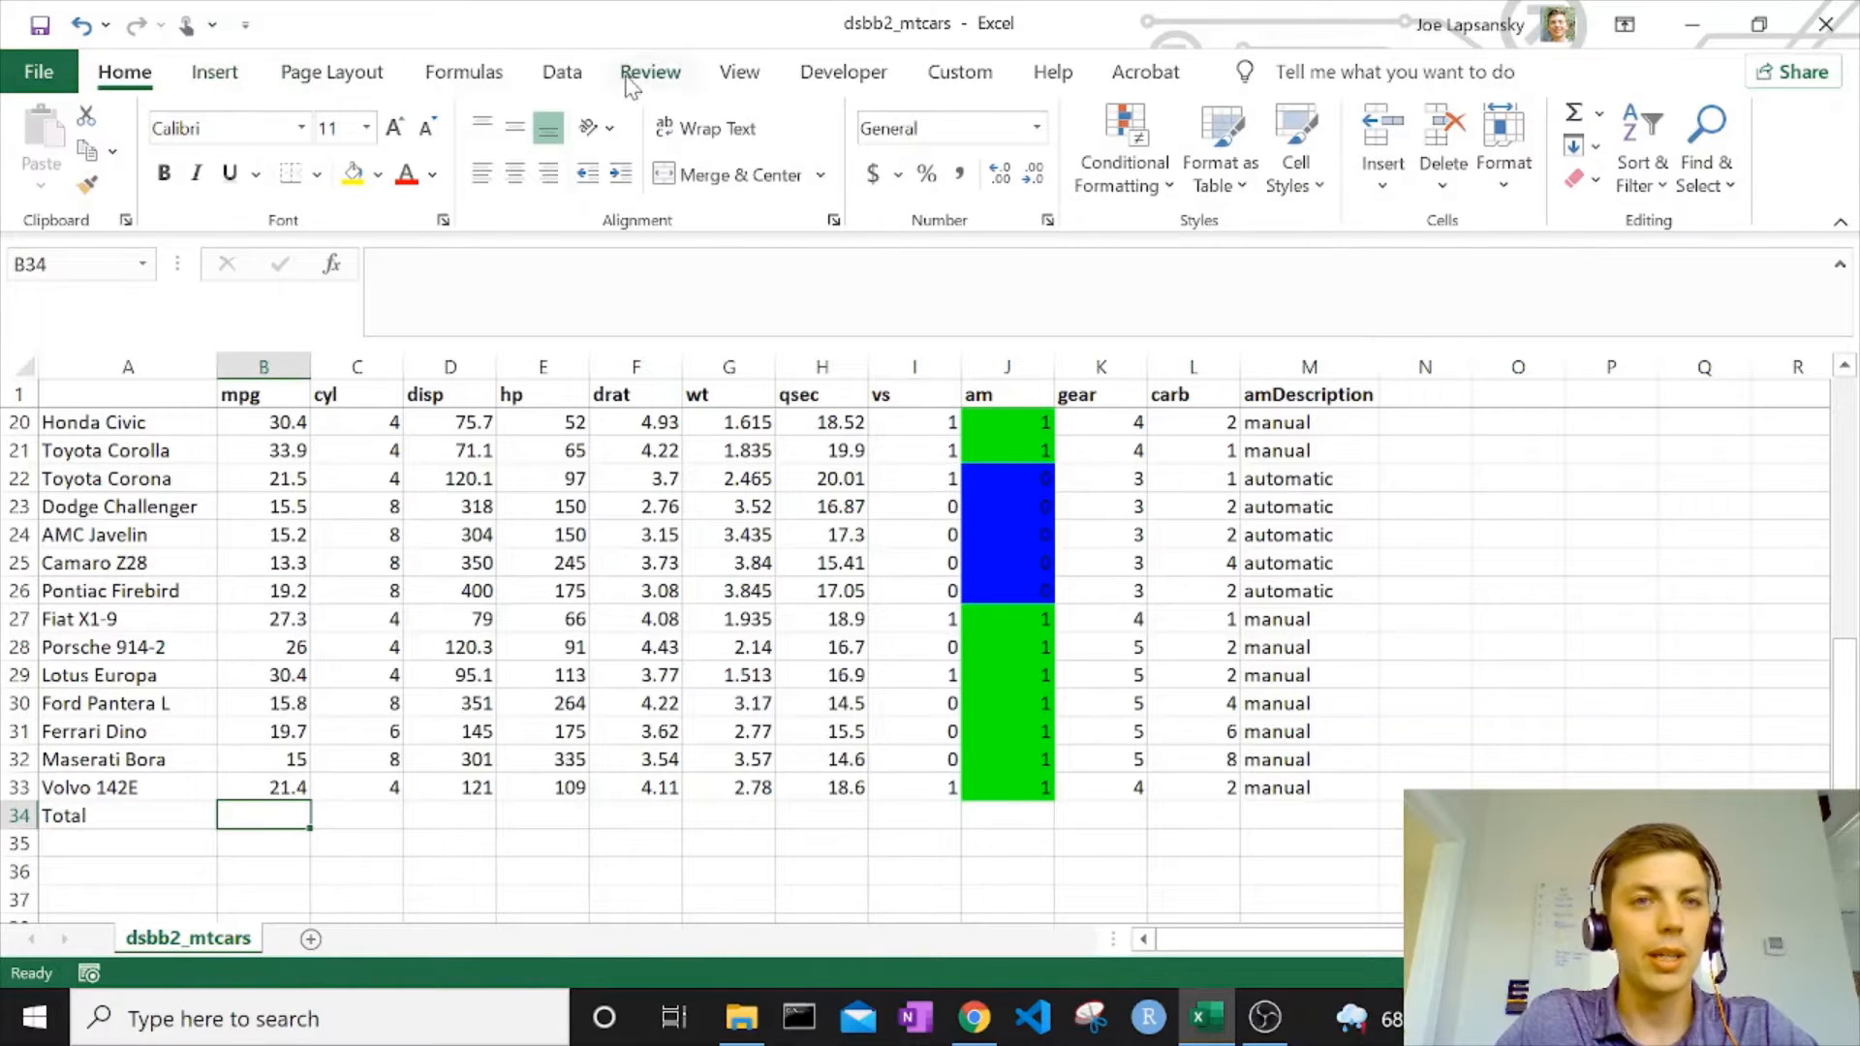
pyautogui.click(572, 75)
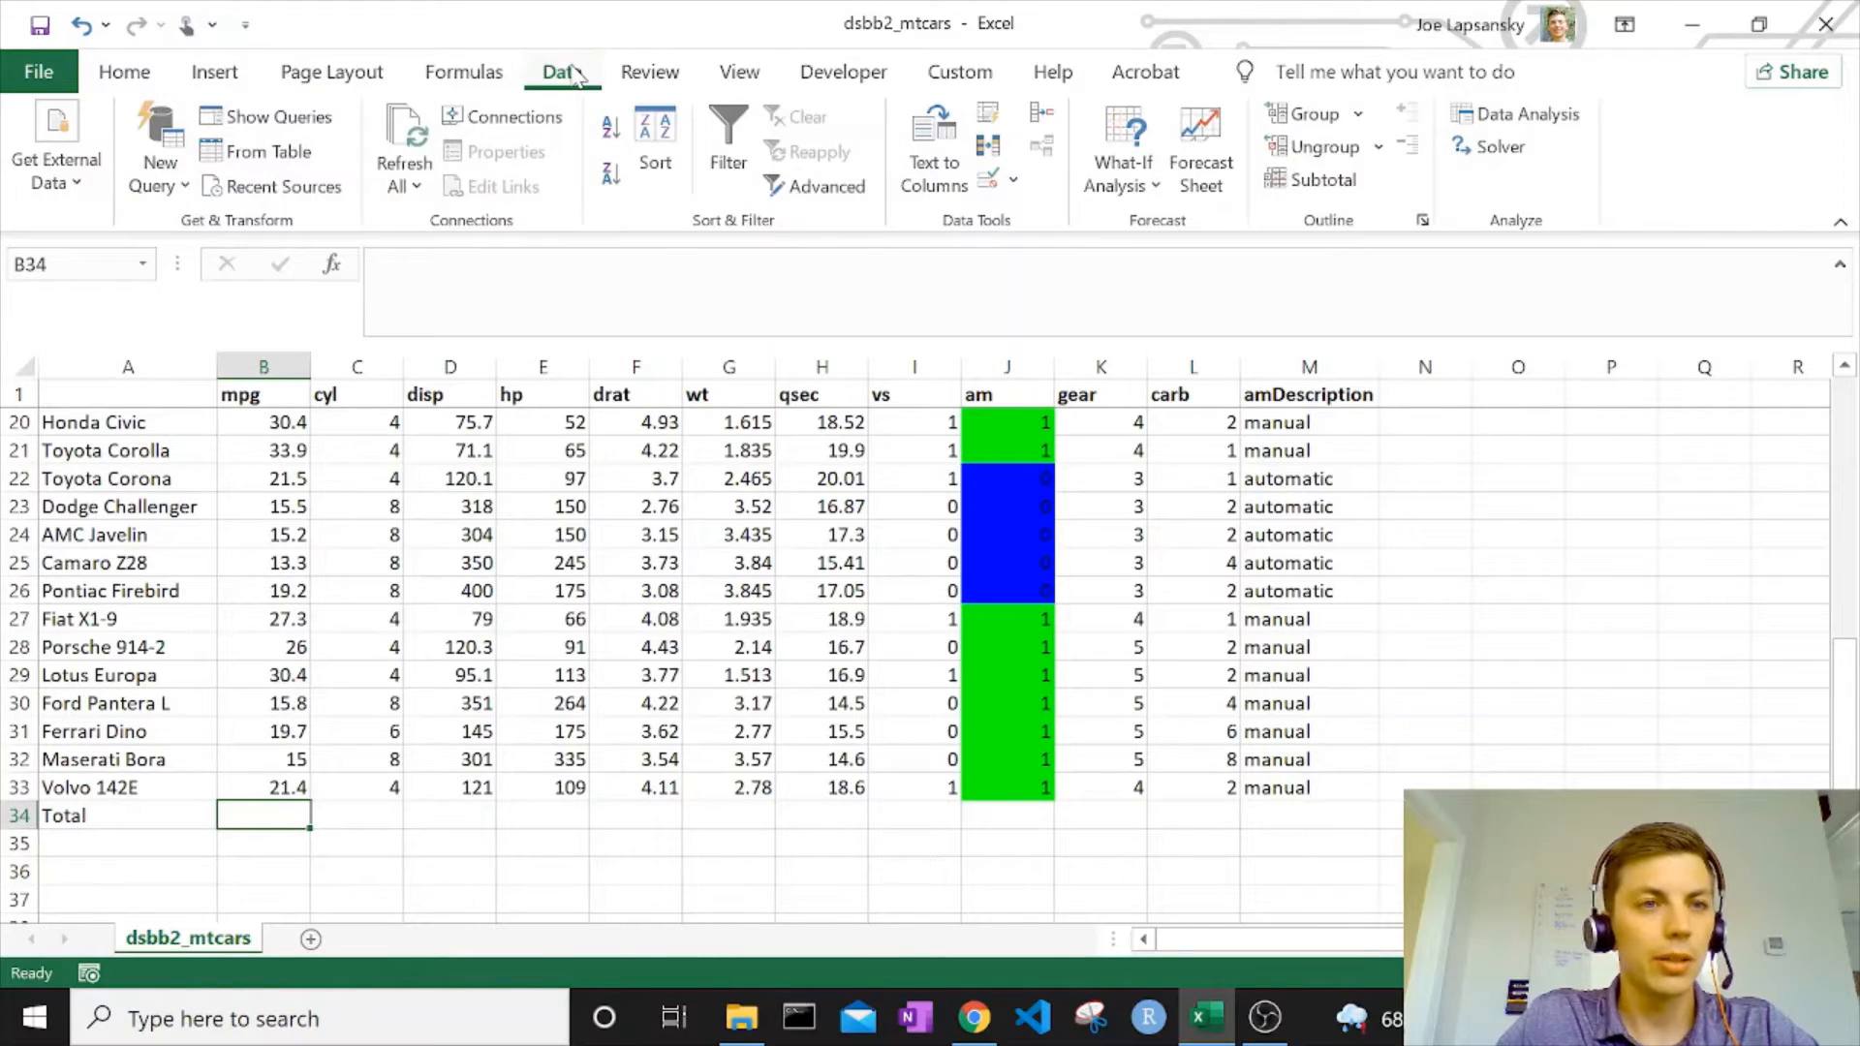
pyautogui.click(214, 76)
pyautogui.click(313, 84)
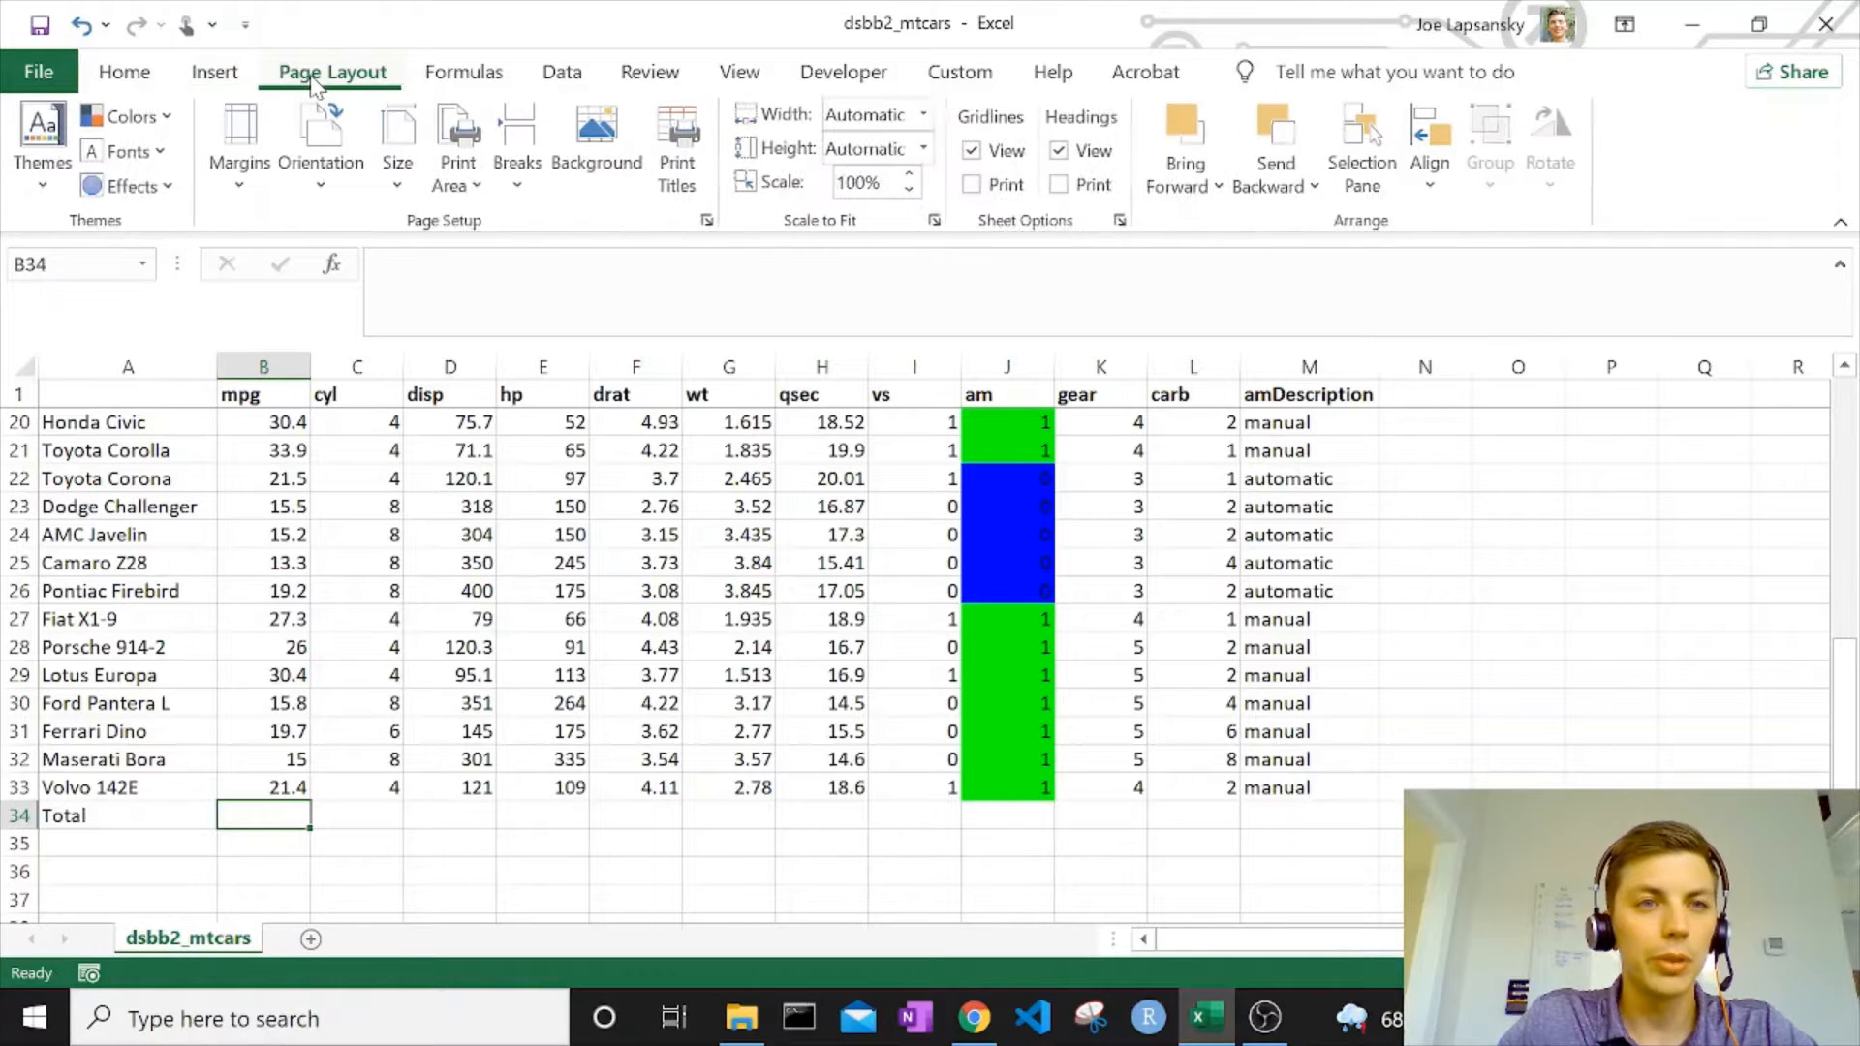
pyautogui.click(453, 77)
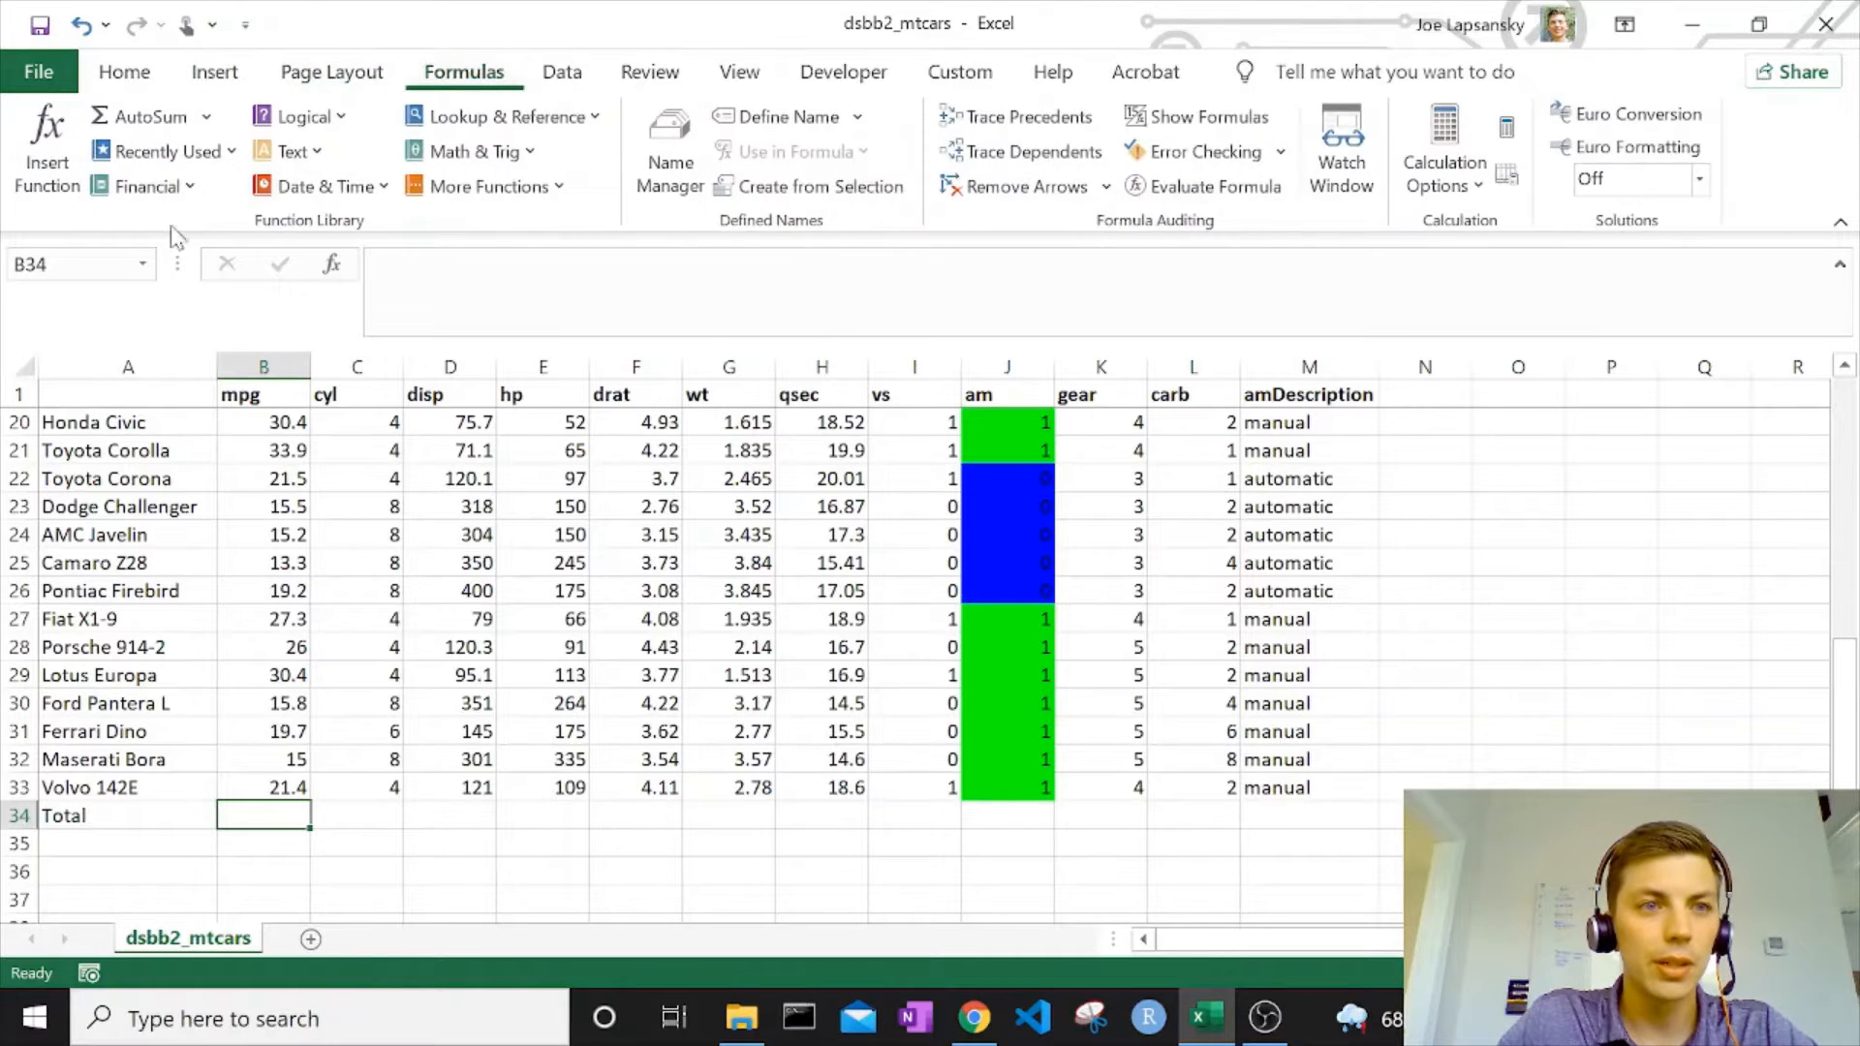
pyautogui.click(180, 118)
pyautogui.scroll(5, 632, 668)
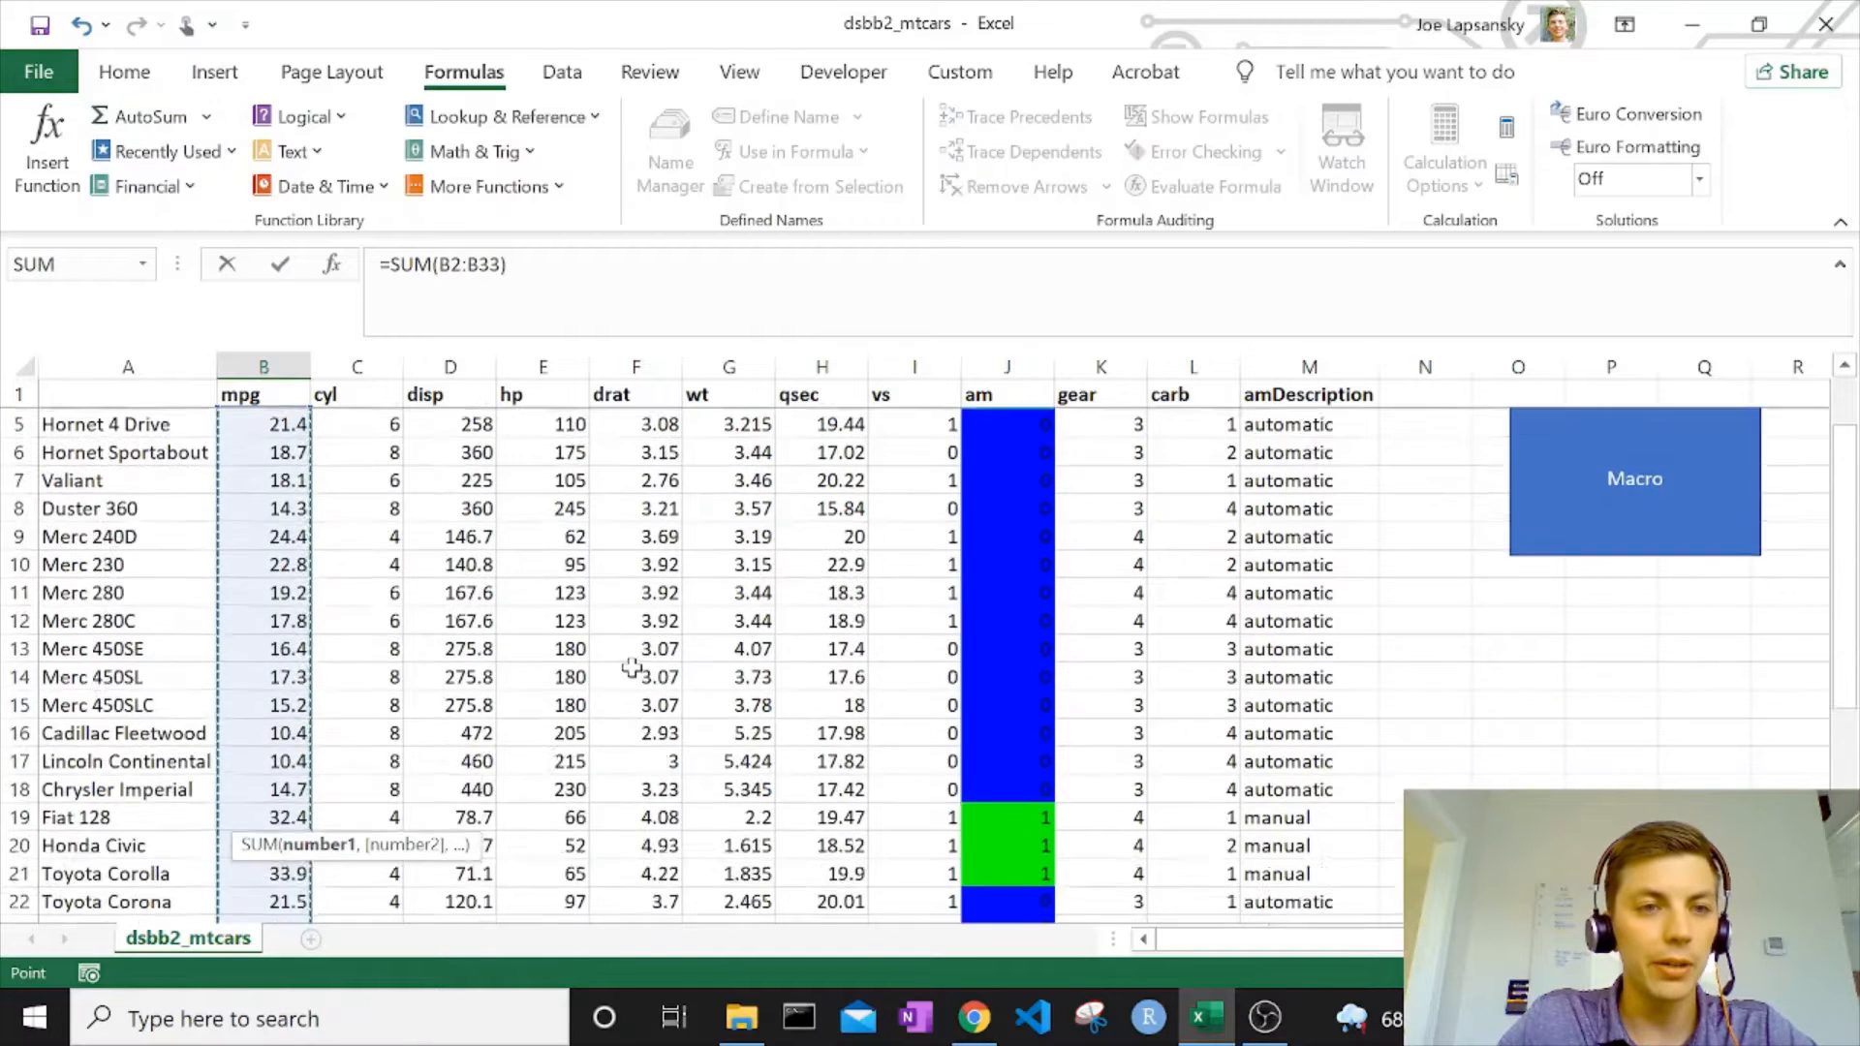
pyautogui.scroll(-5, 632, 669)
pyautogui.press('Escape')
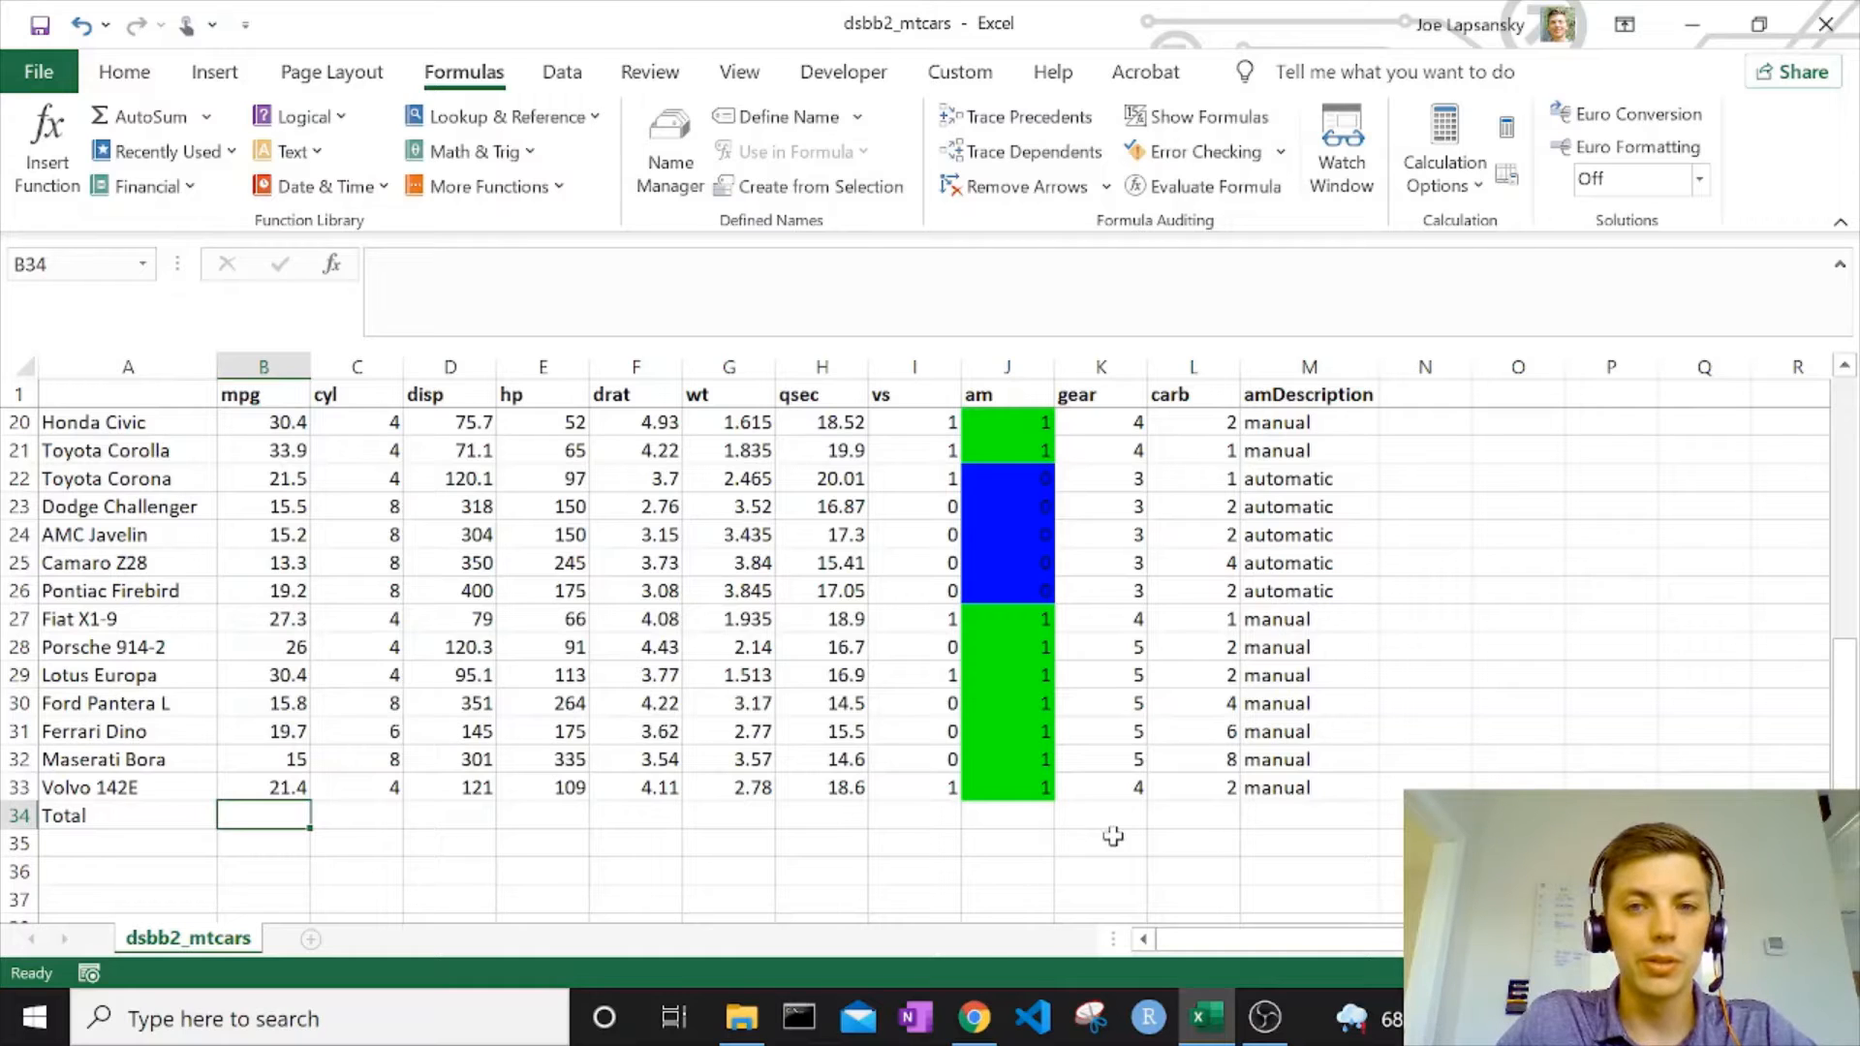
# Sum the carb column in L34 with =SUM(L2:L33) and fill the formula across the Total row to column B.
pyautogui.click(1213, 814)
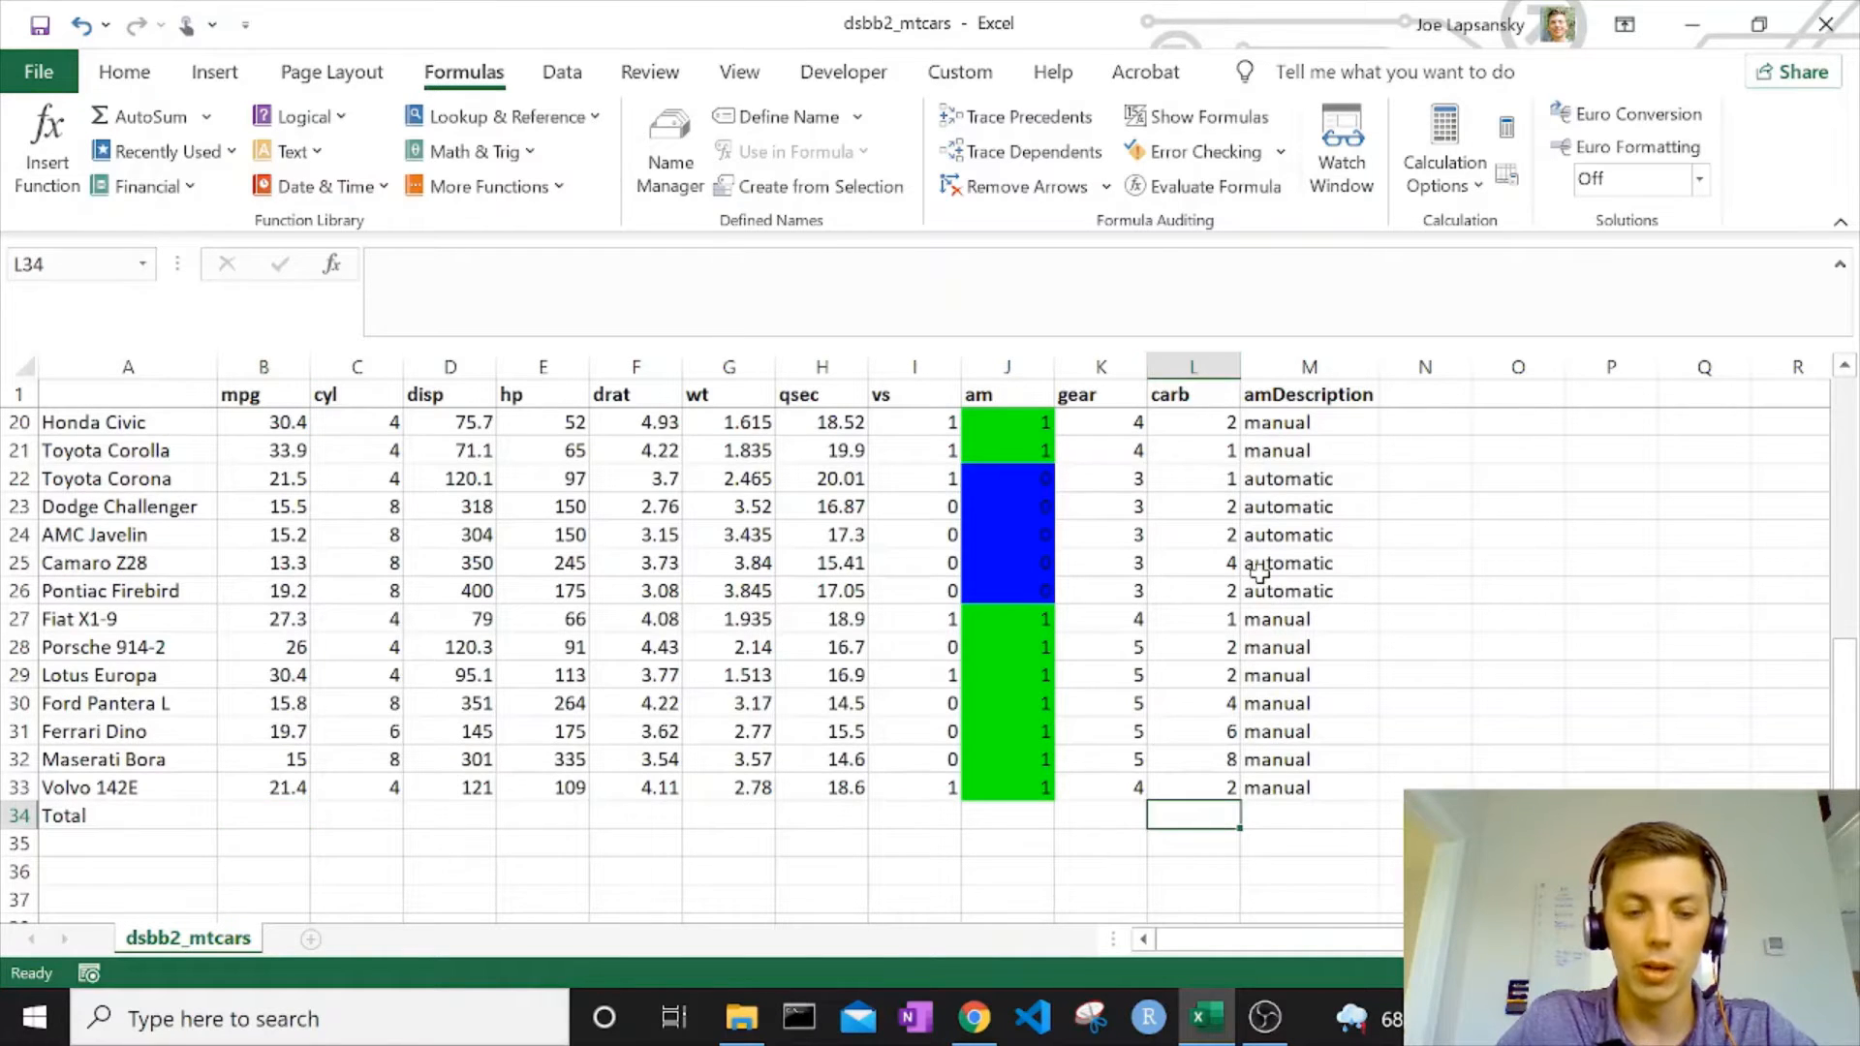
pyautogui.hotkey('alt', '=')
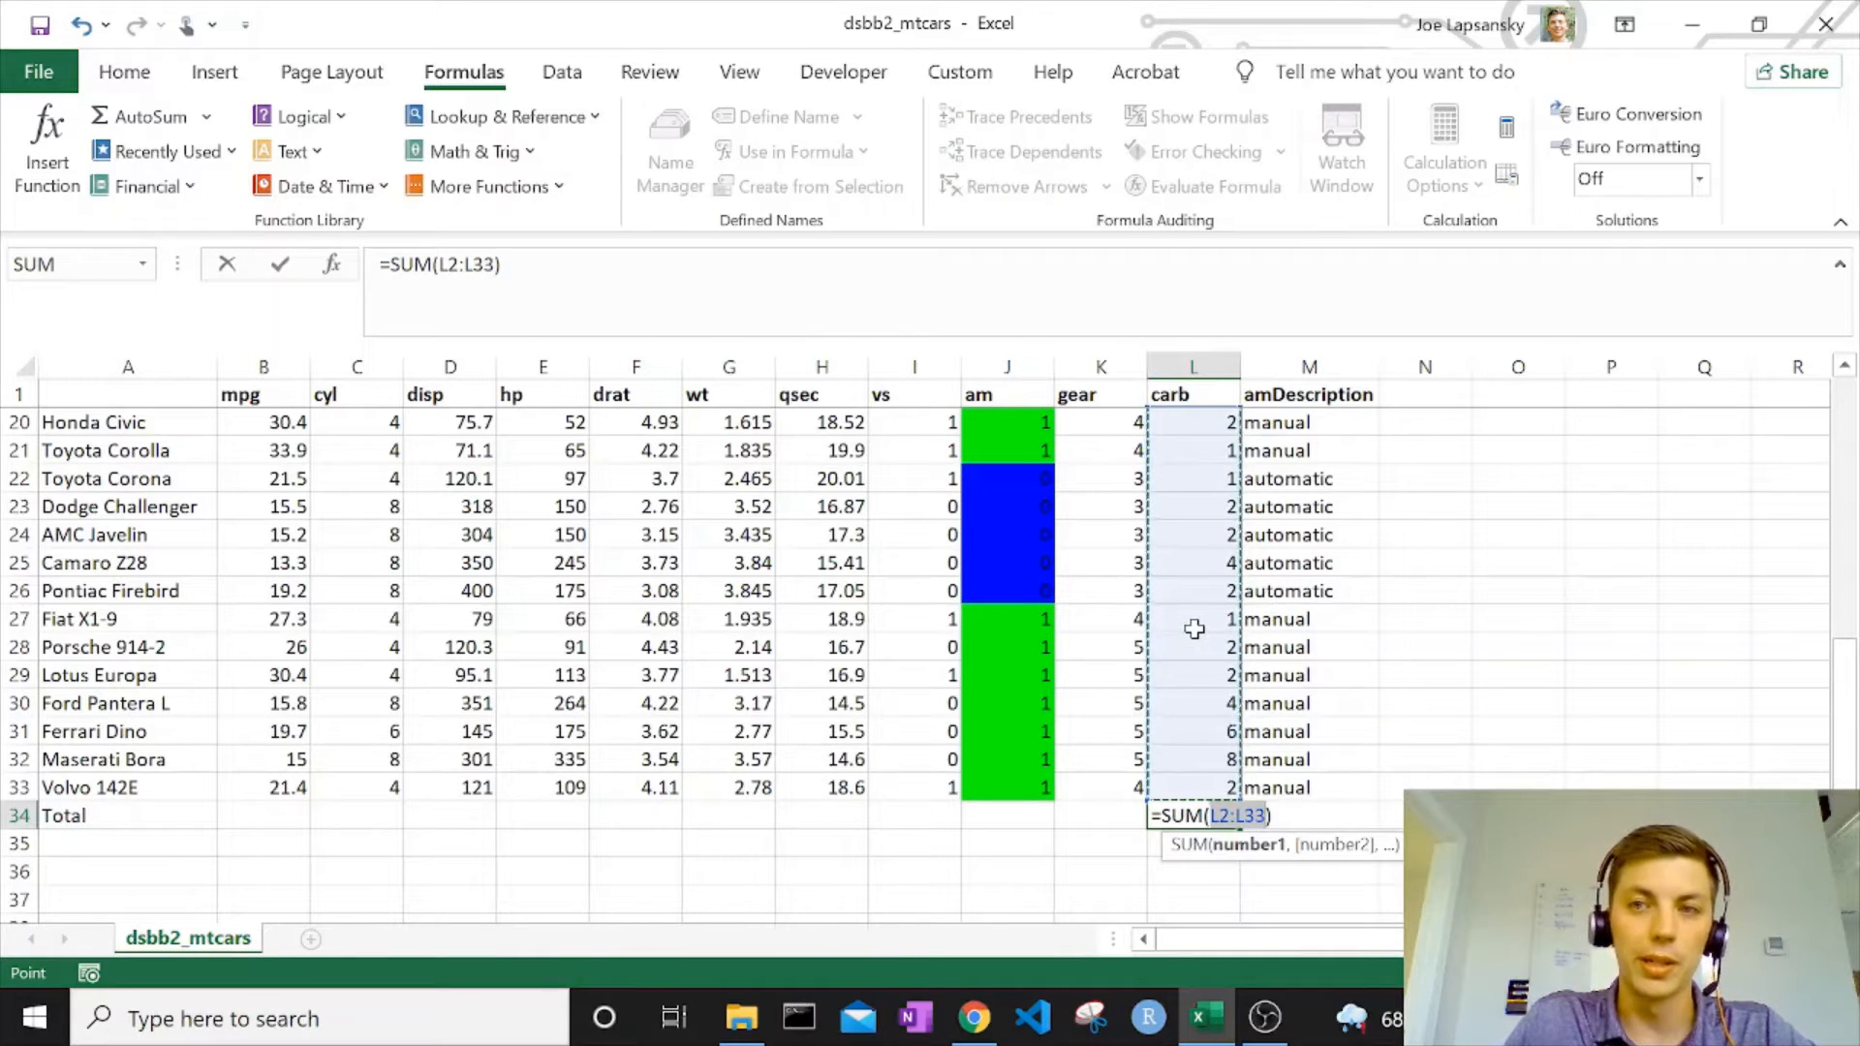
pyautogui.press('Return')
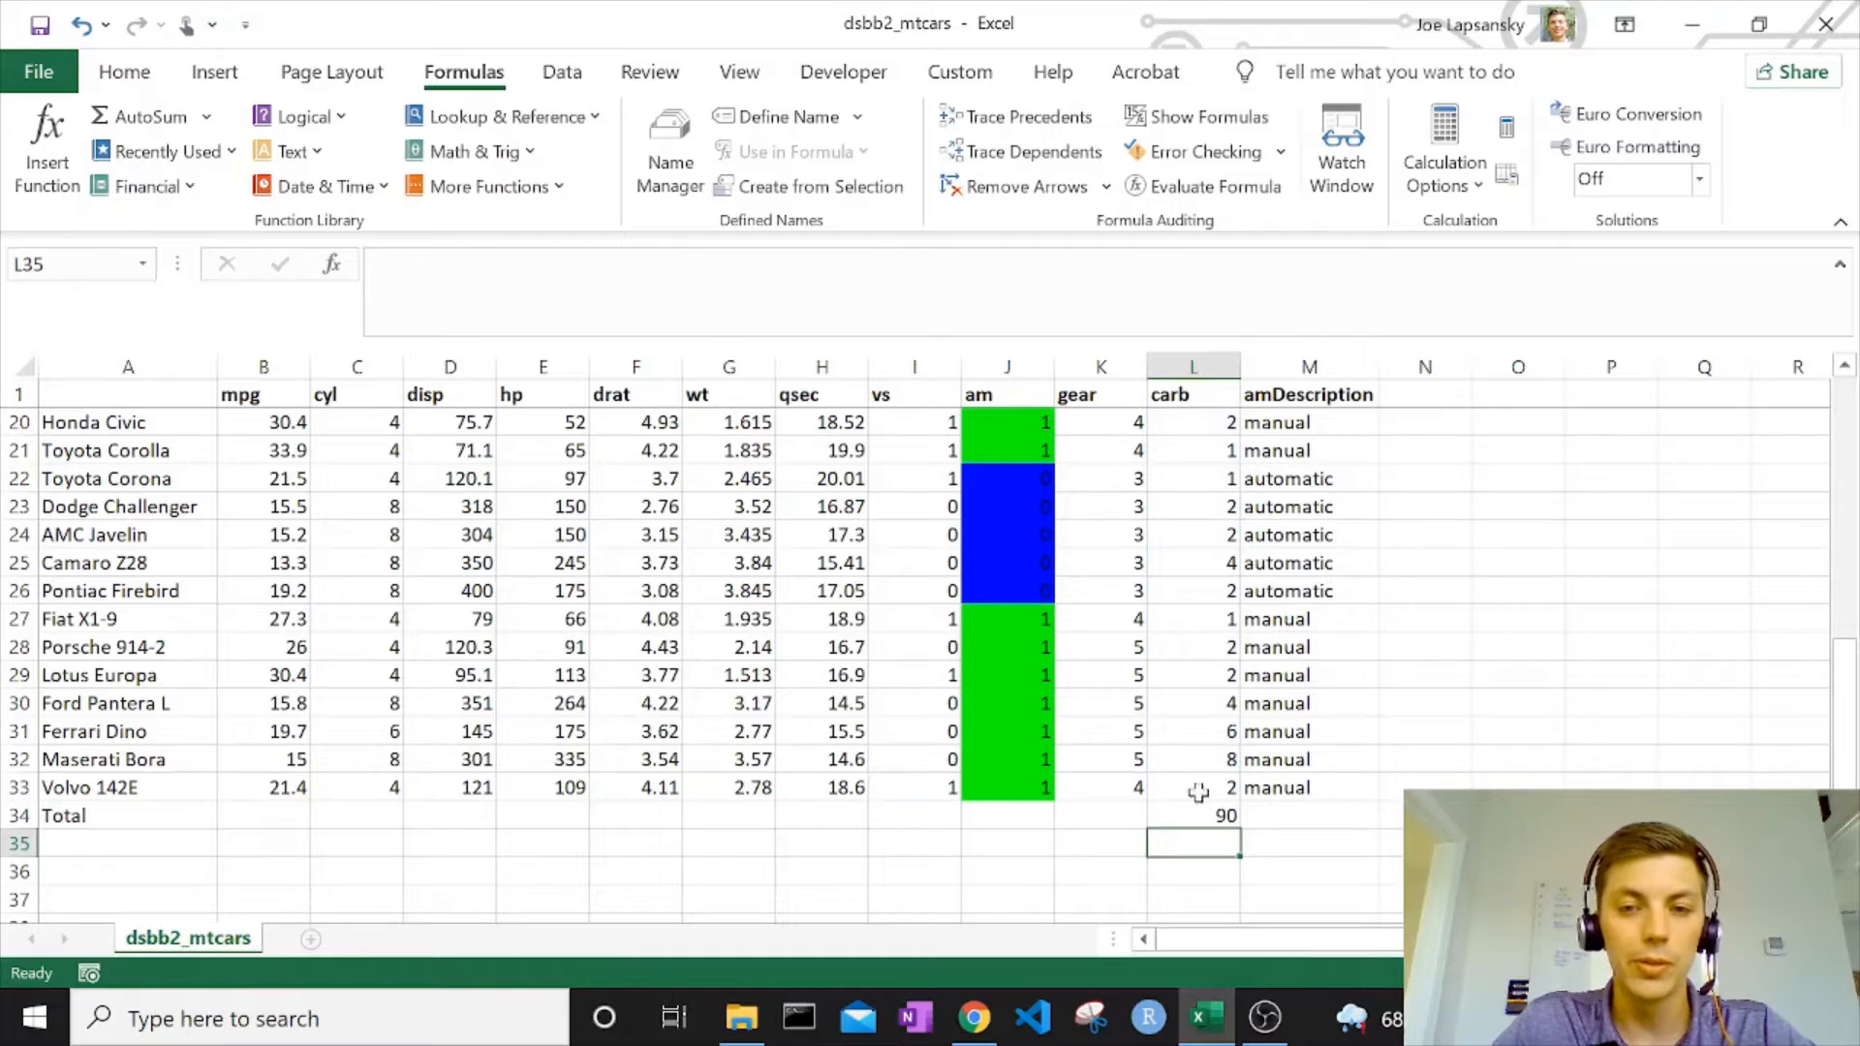
pyautogui.click(1229, 820)
pyautogui.moveTo(1248, 835); pyautogui.dragTo(247, 818)
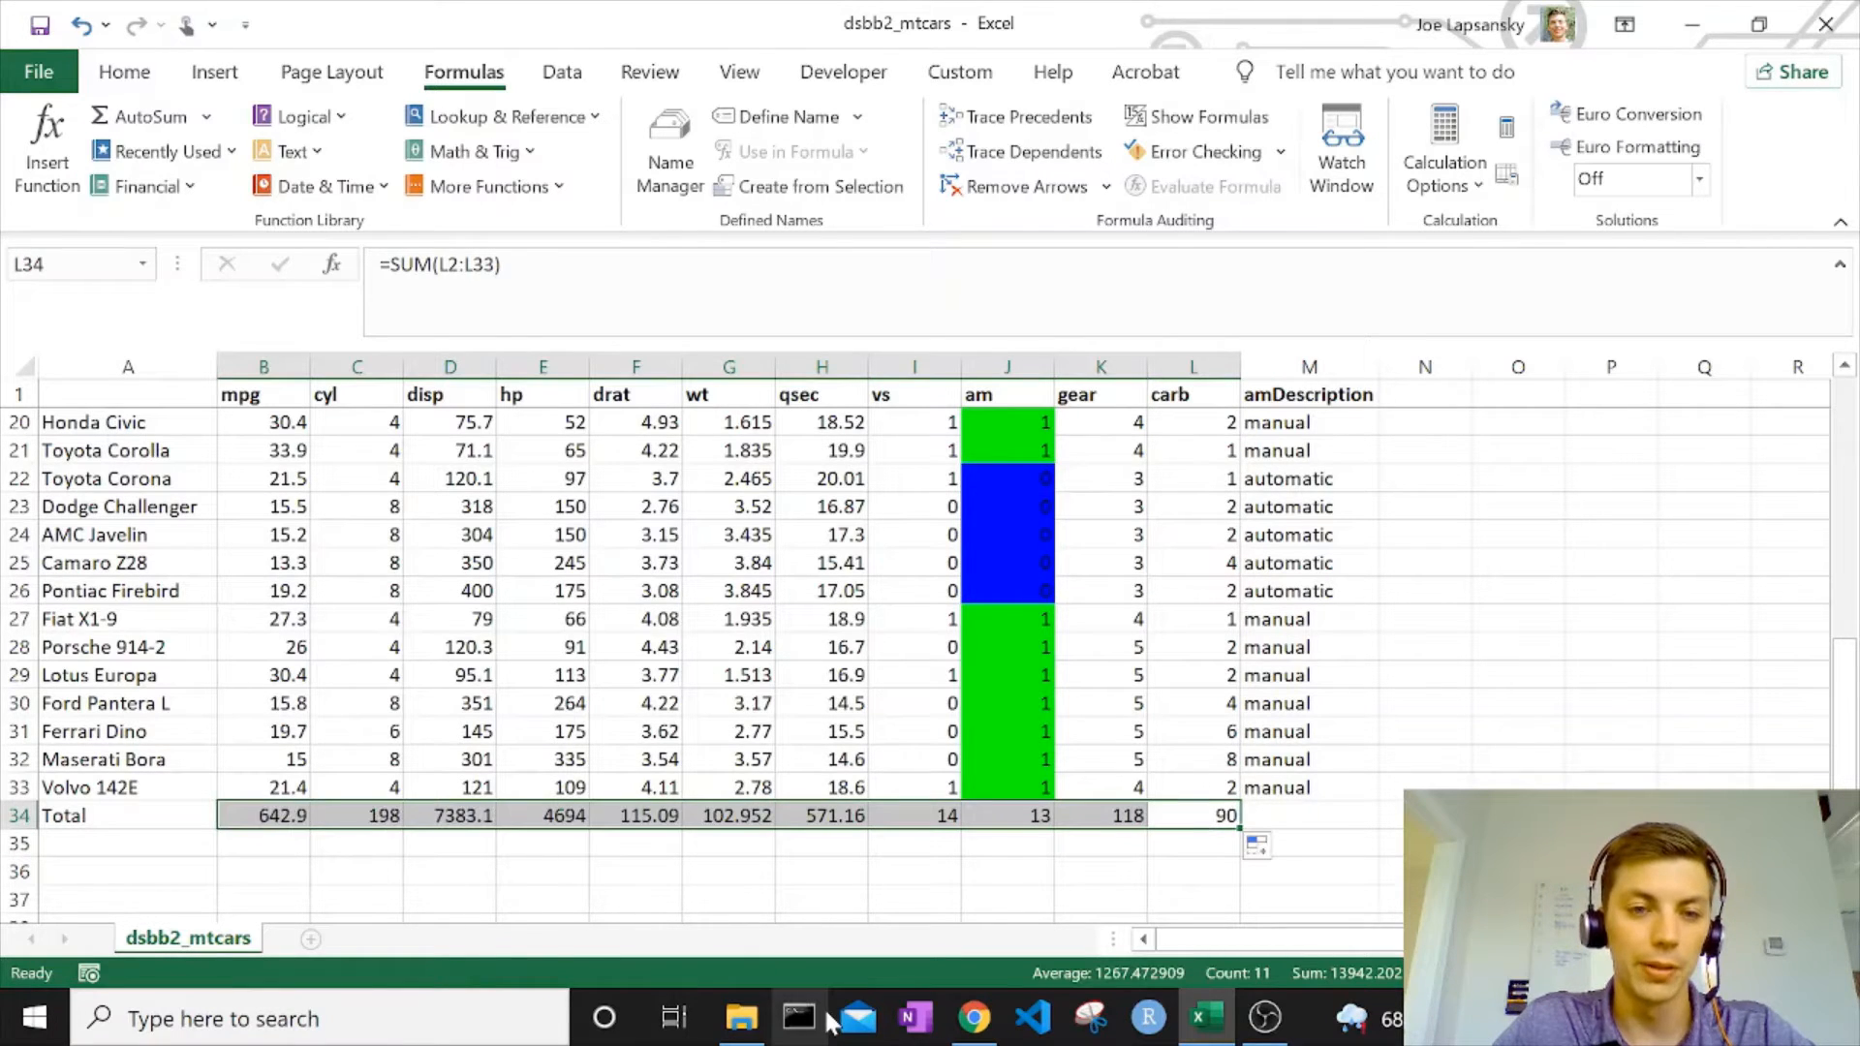
# Format the totals in B34:L34 with comma style and no decimal places.
pyautogui.click(143, 76)
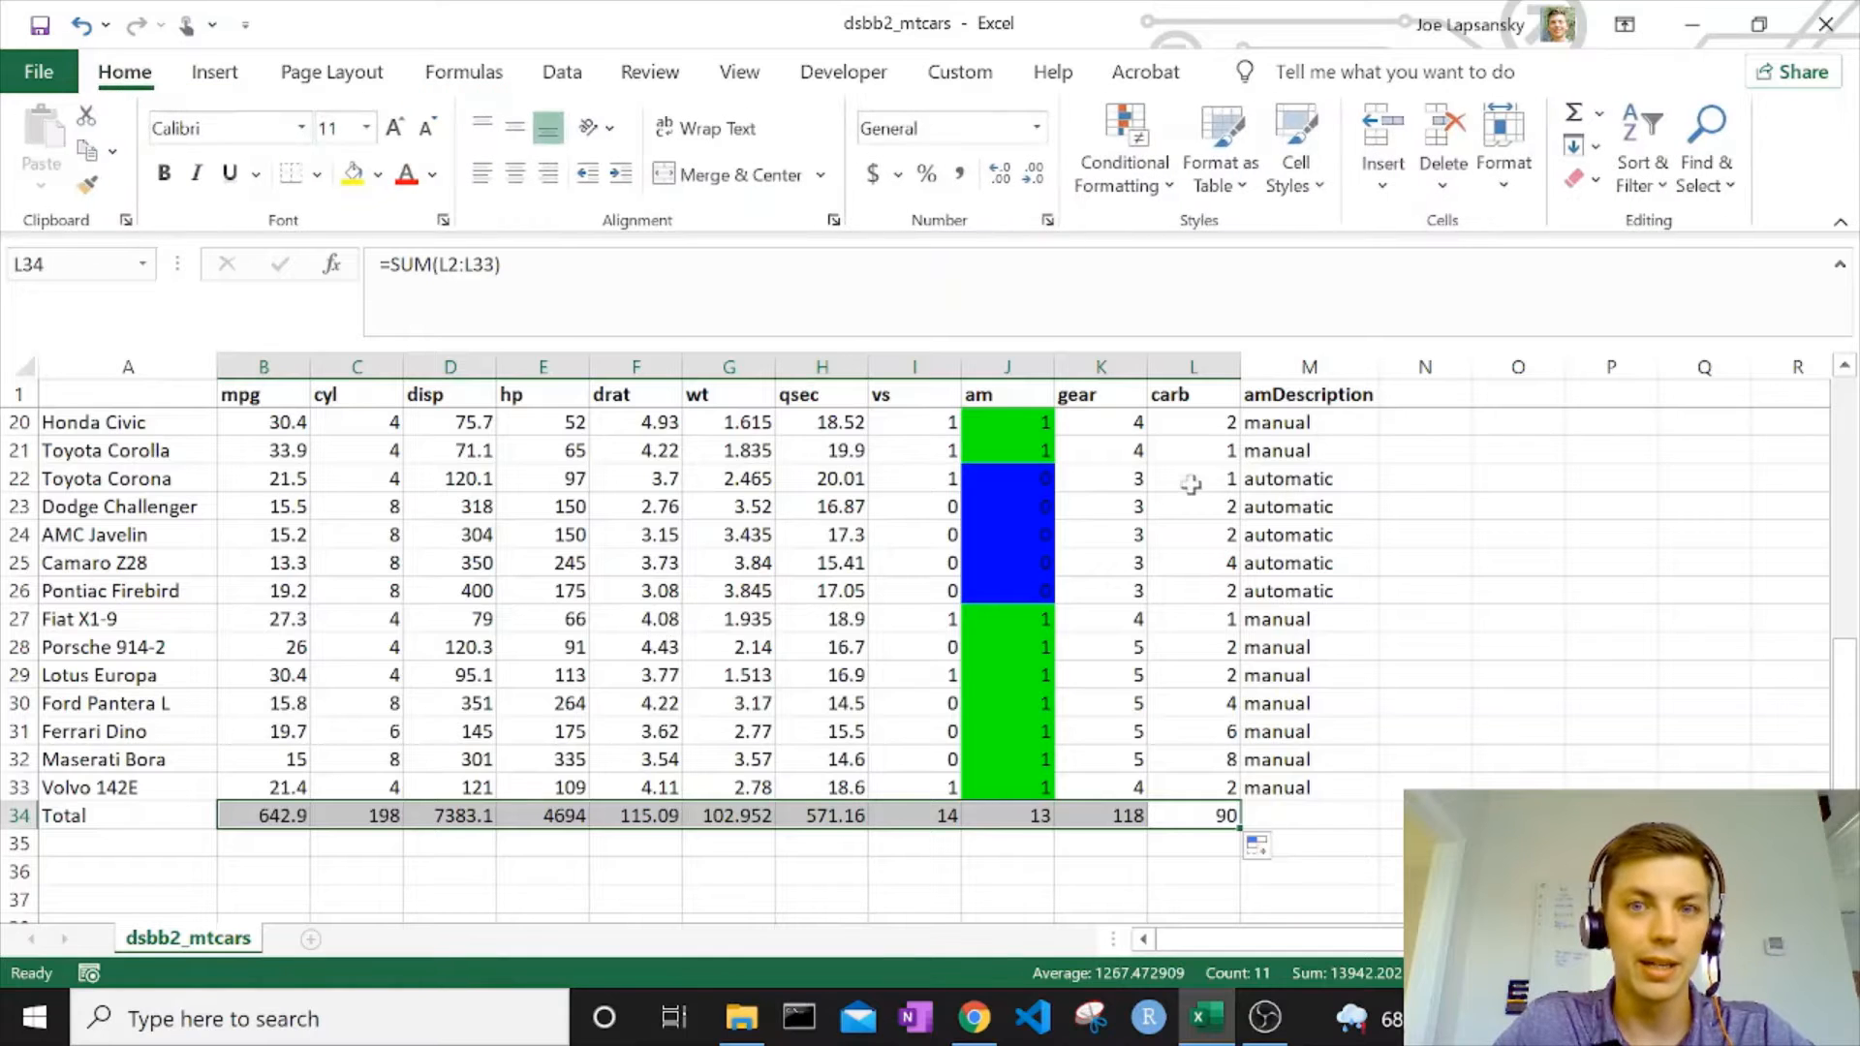
pyautogui.click(957, 177)
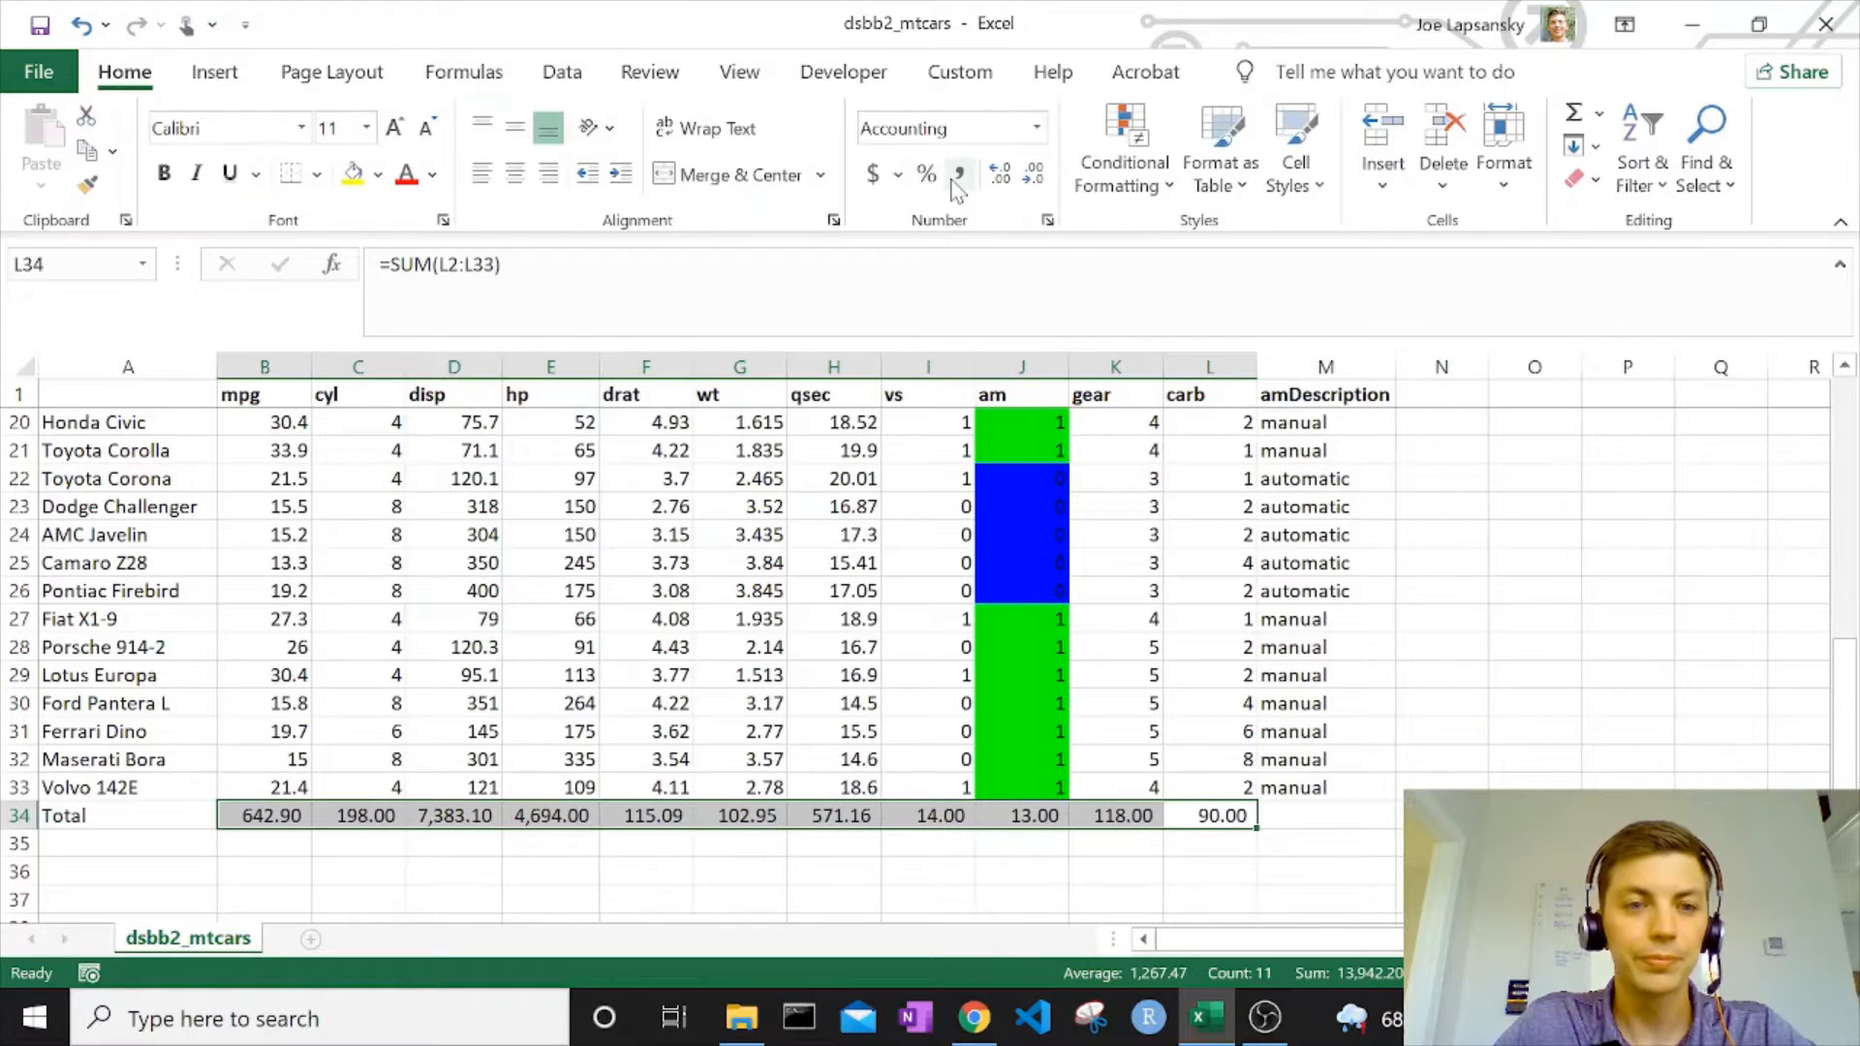
pyautogui.click(1033, 174)
pyautogui.click(1033, 175)
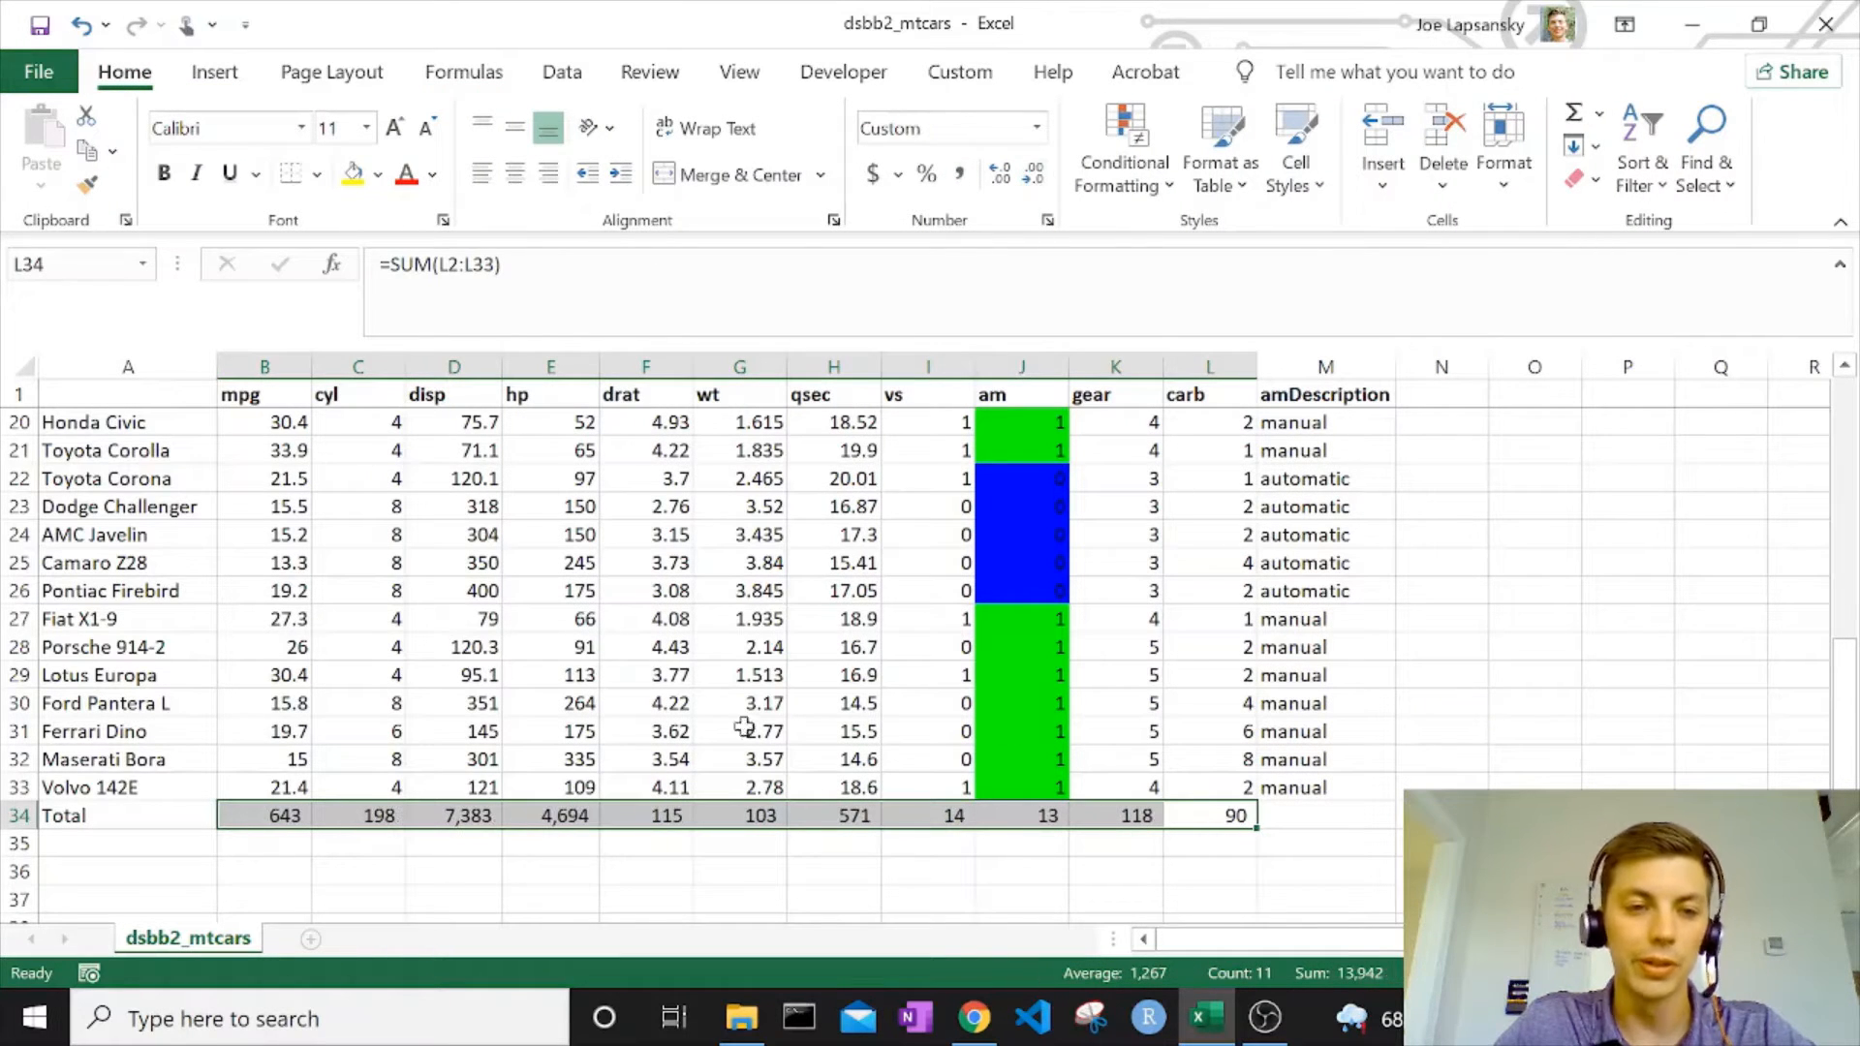
# Make the entire Total row, row 34, bold.
pyautogui.click(17, 816)
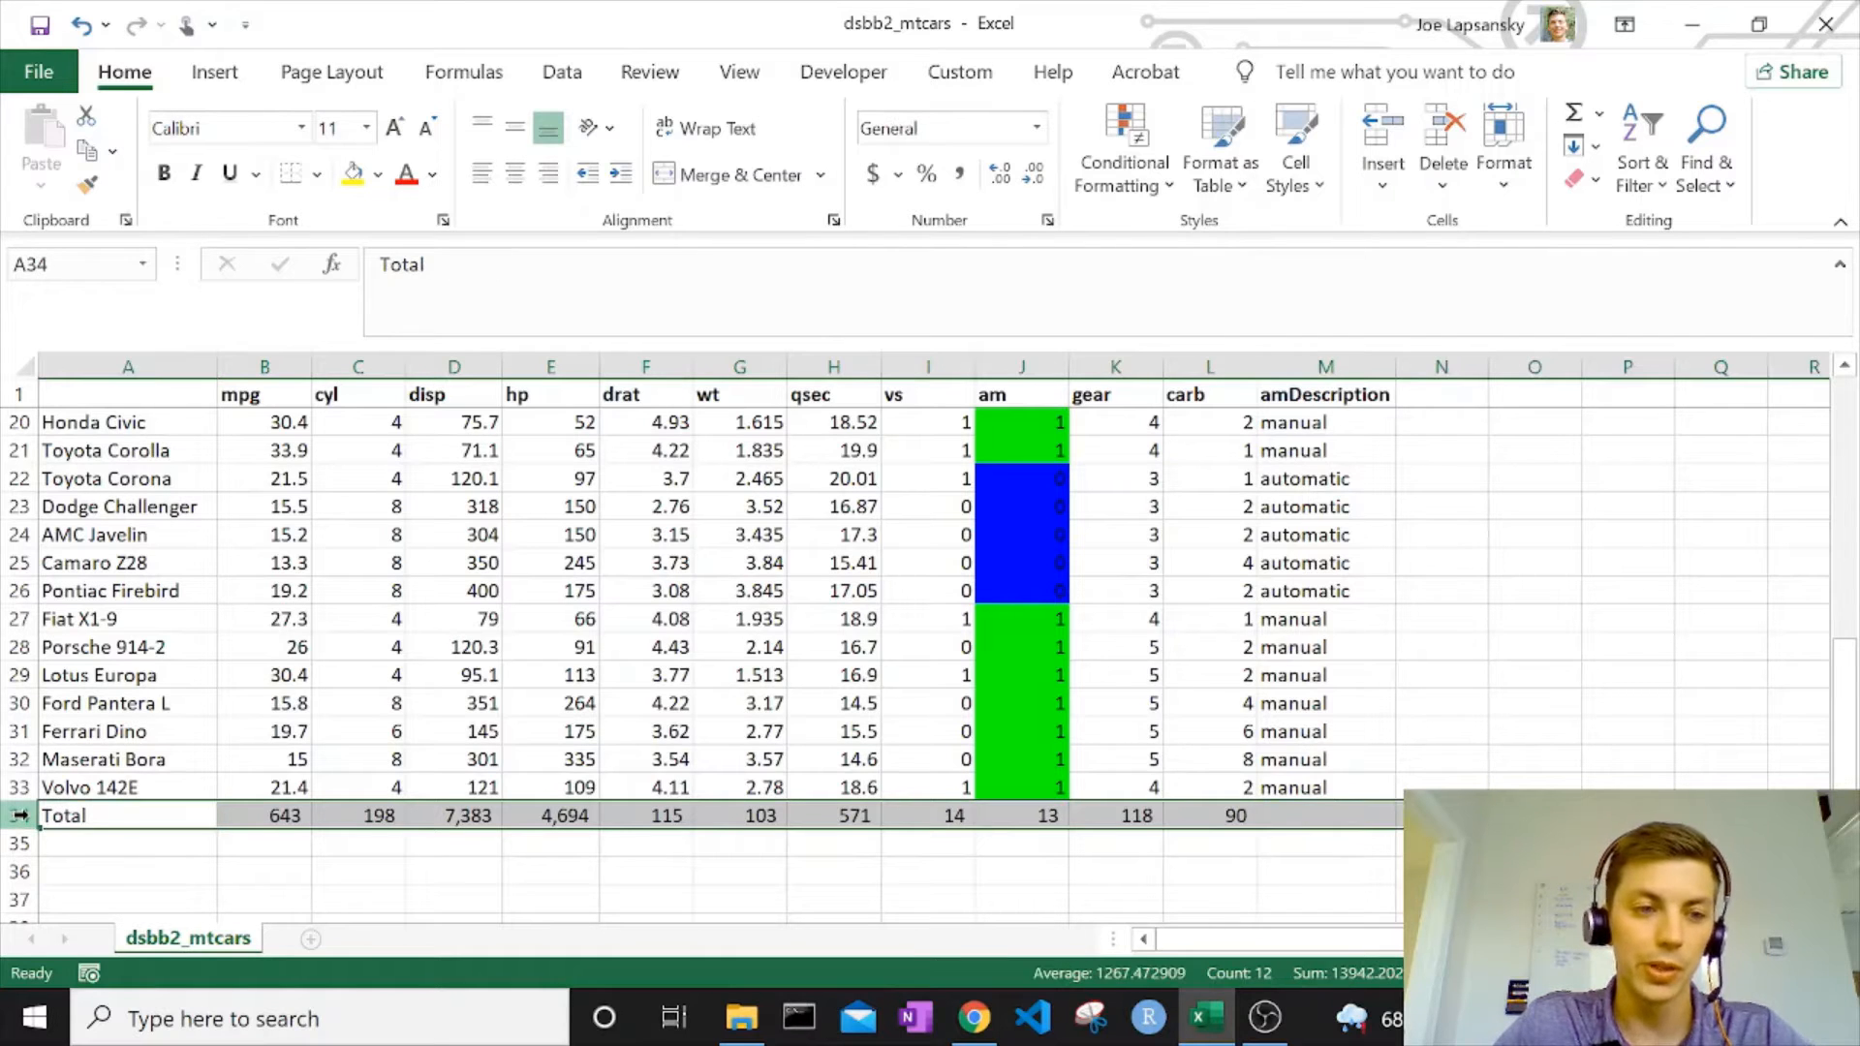
pyautogui.hotkey('ctrl', 'b')
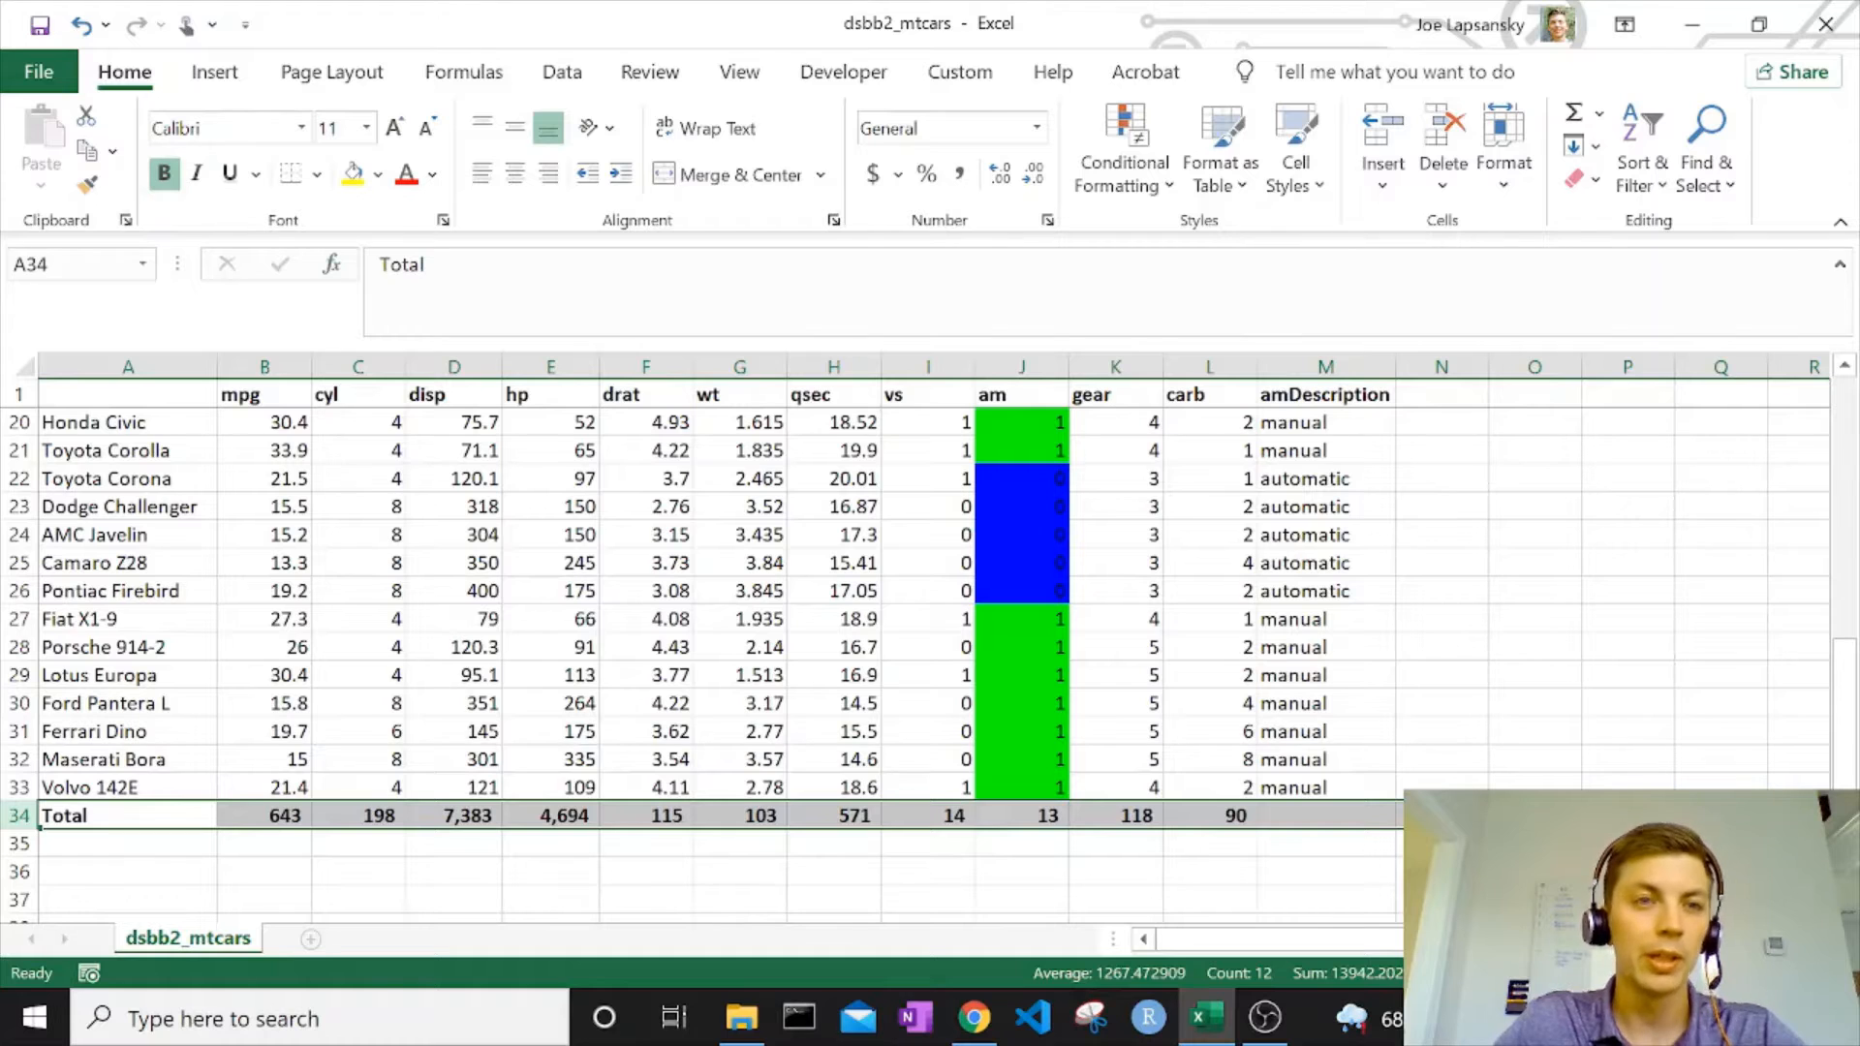
pyautogui.click(798, 786)
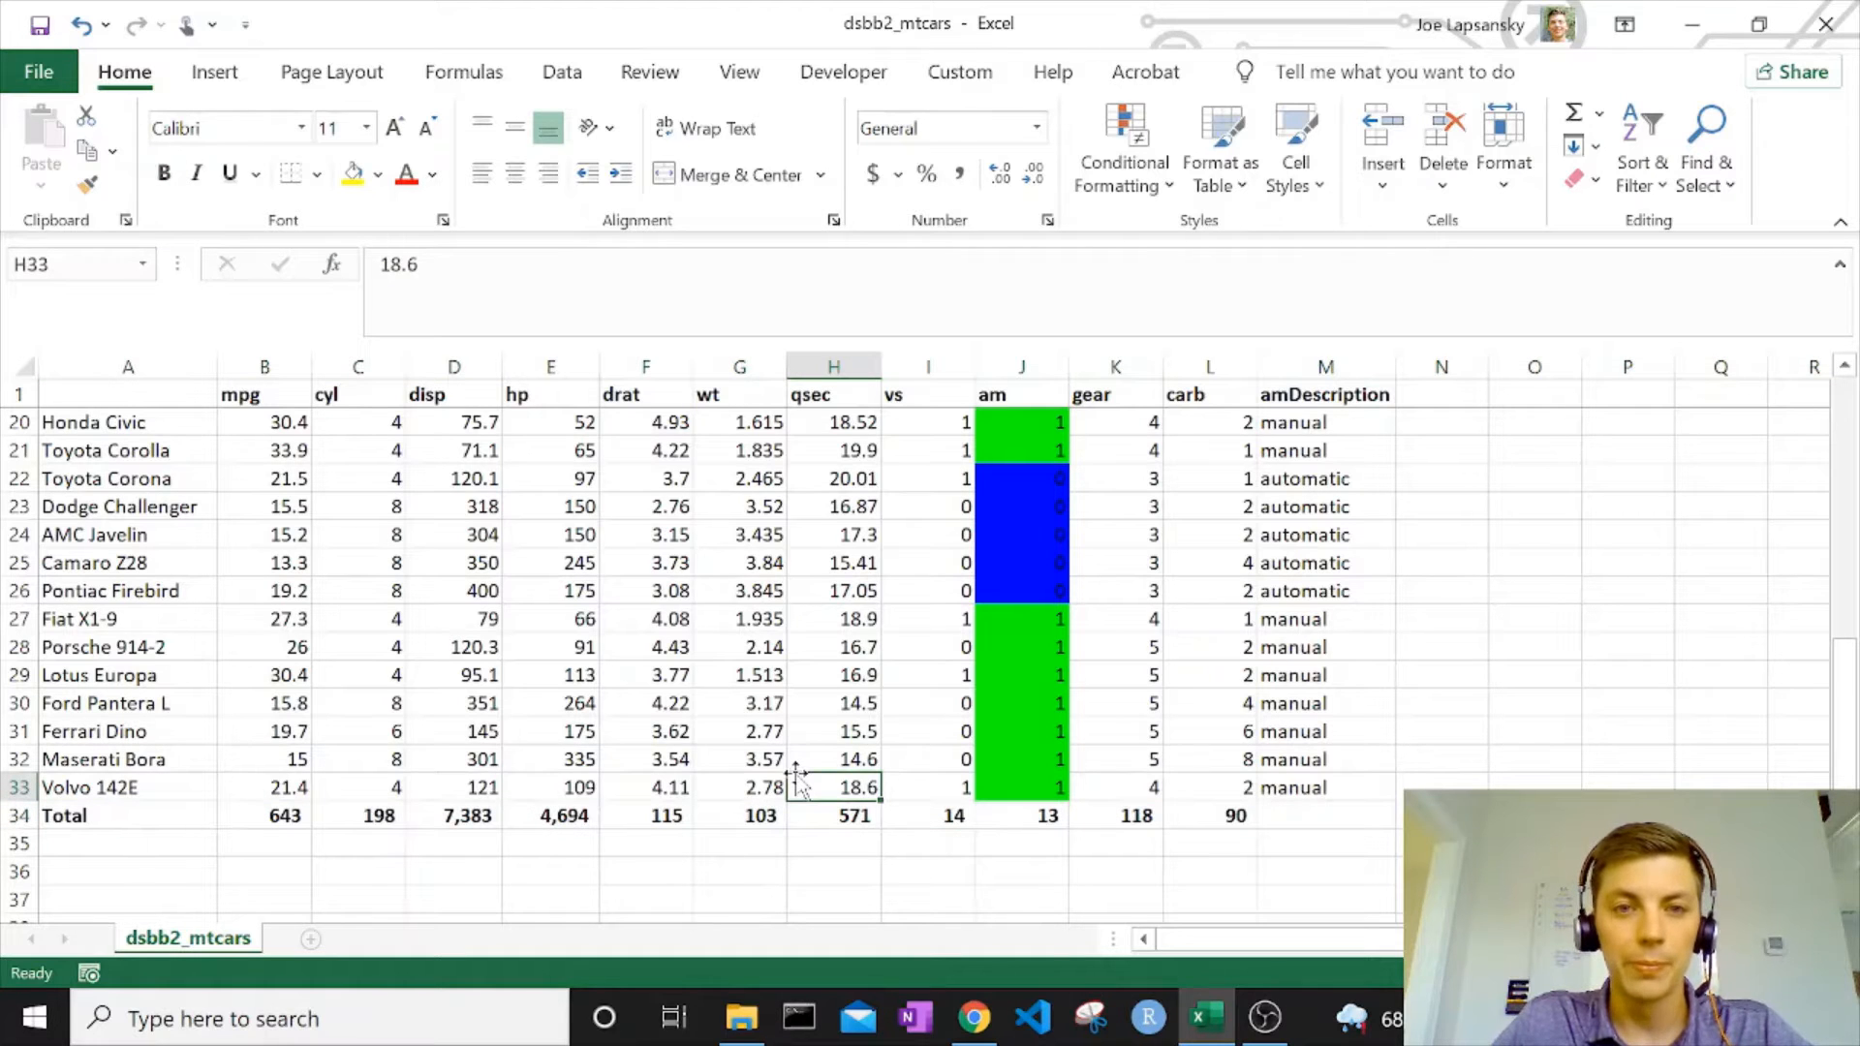
# Add the header "userInput" in N1, directly after the amDescription column.
pyautogui.scroll(6, 796, 779)
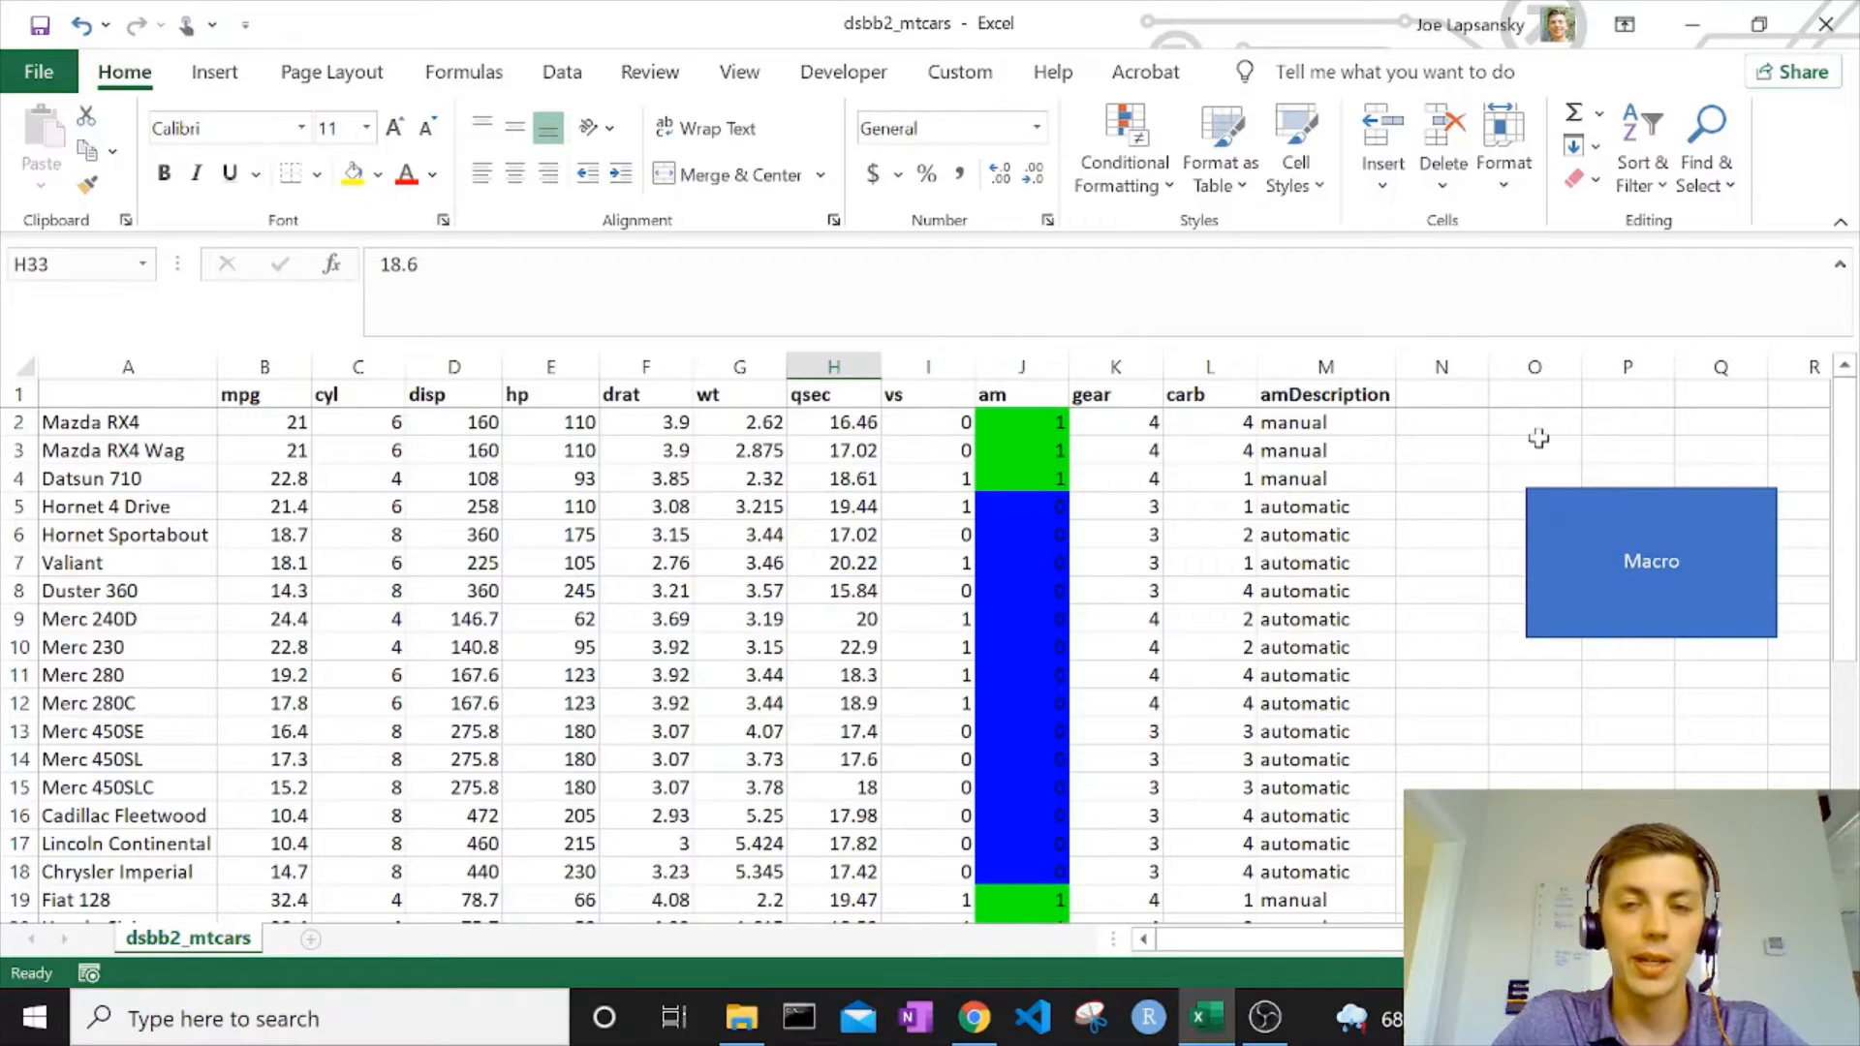
pyautogui.click(1453, 394)
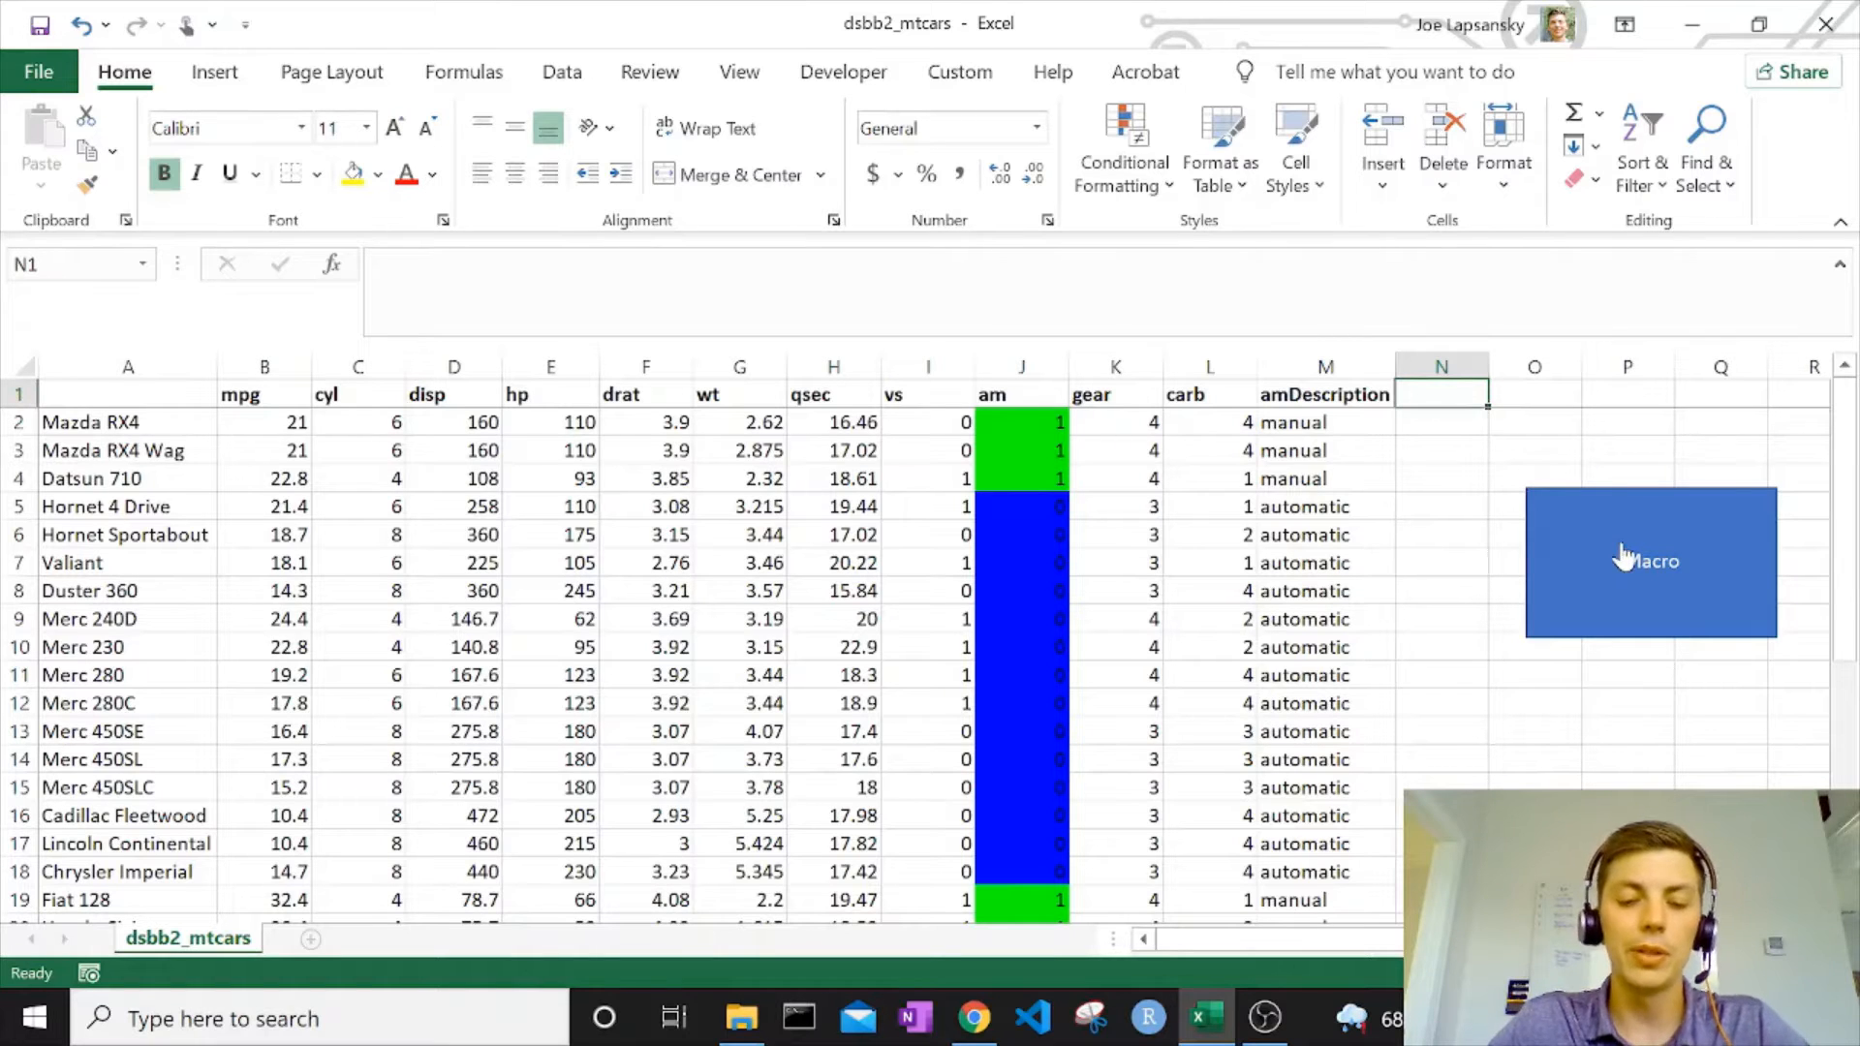
pyautogui.write('userInput')
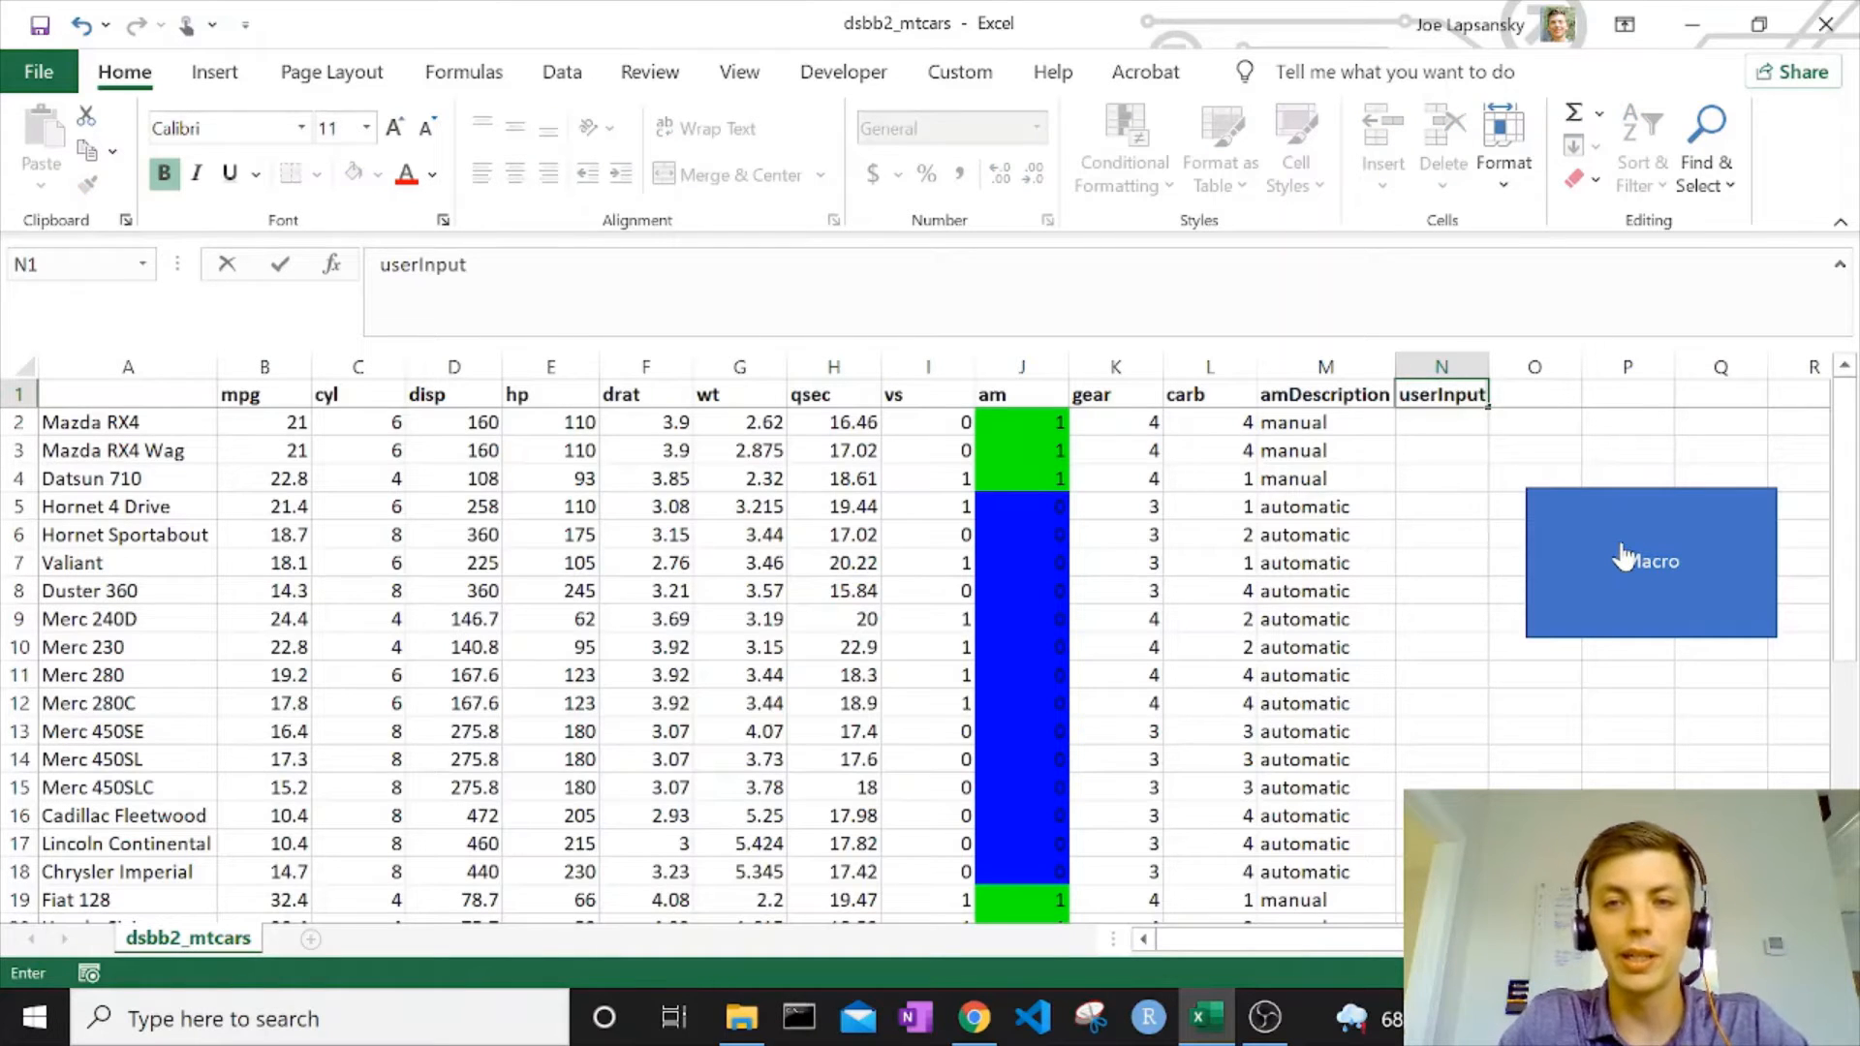
pyautogui.press('Return')
# Apply the Input cell style to the userInput cells N2:N33.
pyautogui.moveTo(1415, 416); pyautogui.dragTo(1442, 844)
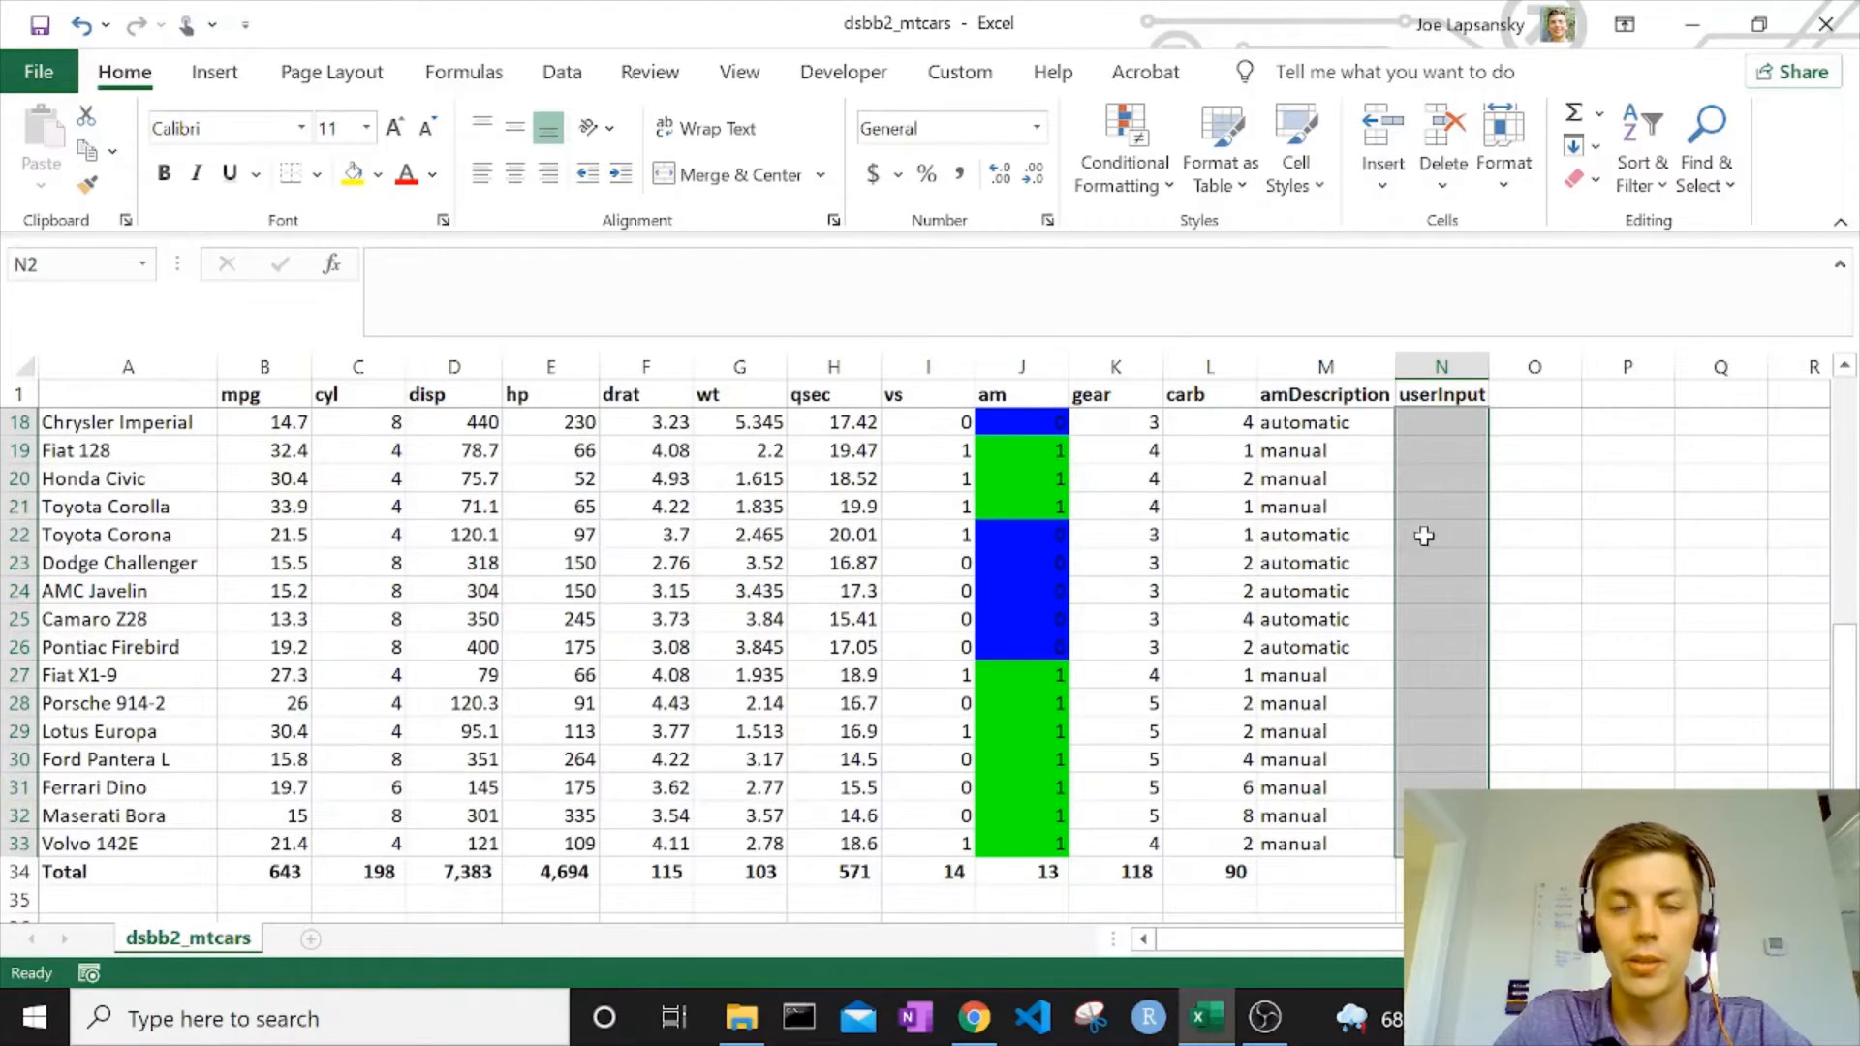
pyautogui.click(1296, 169)
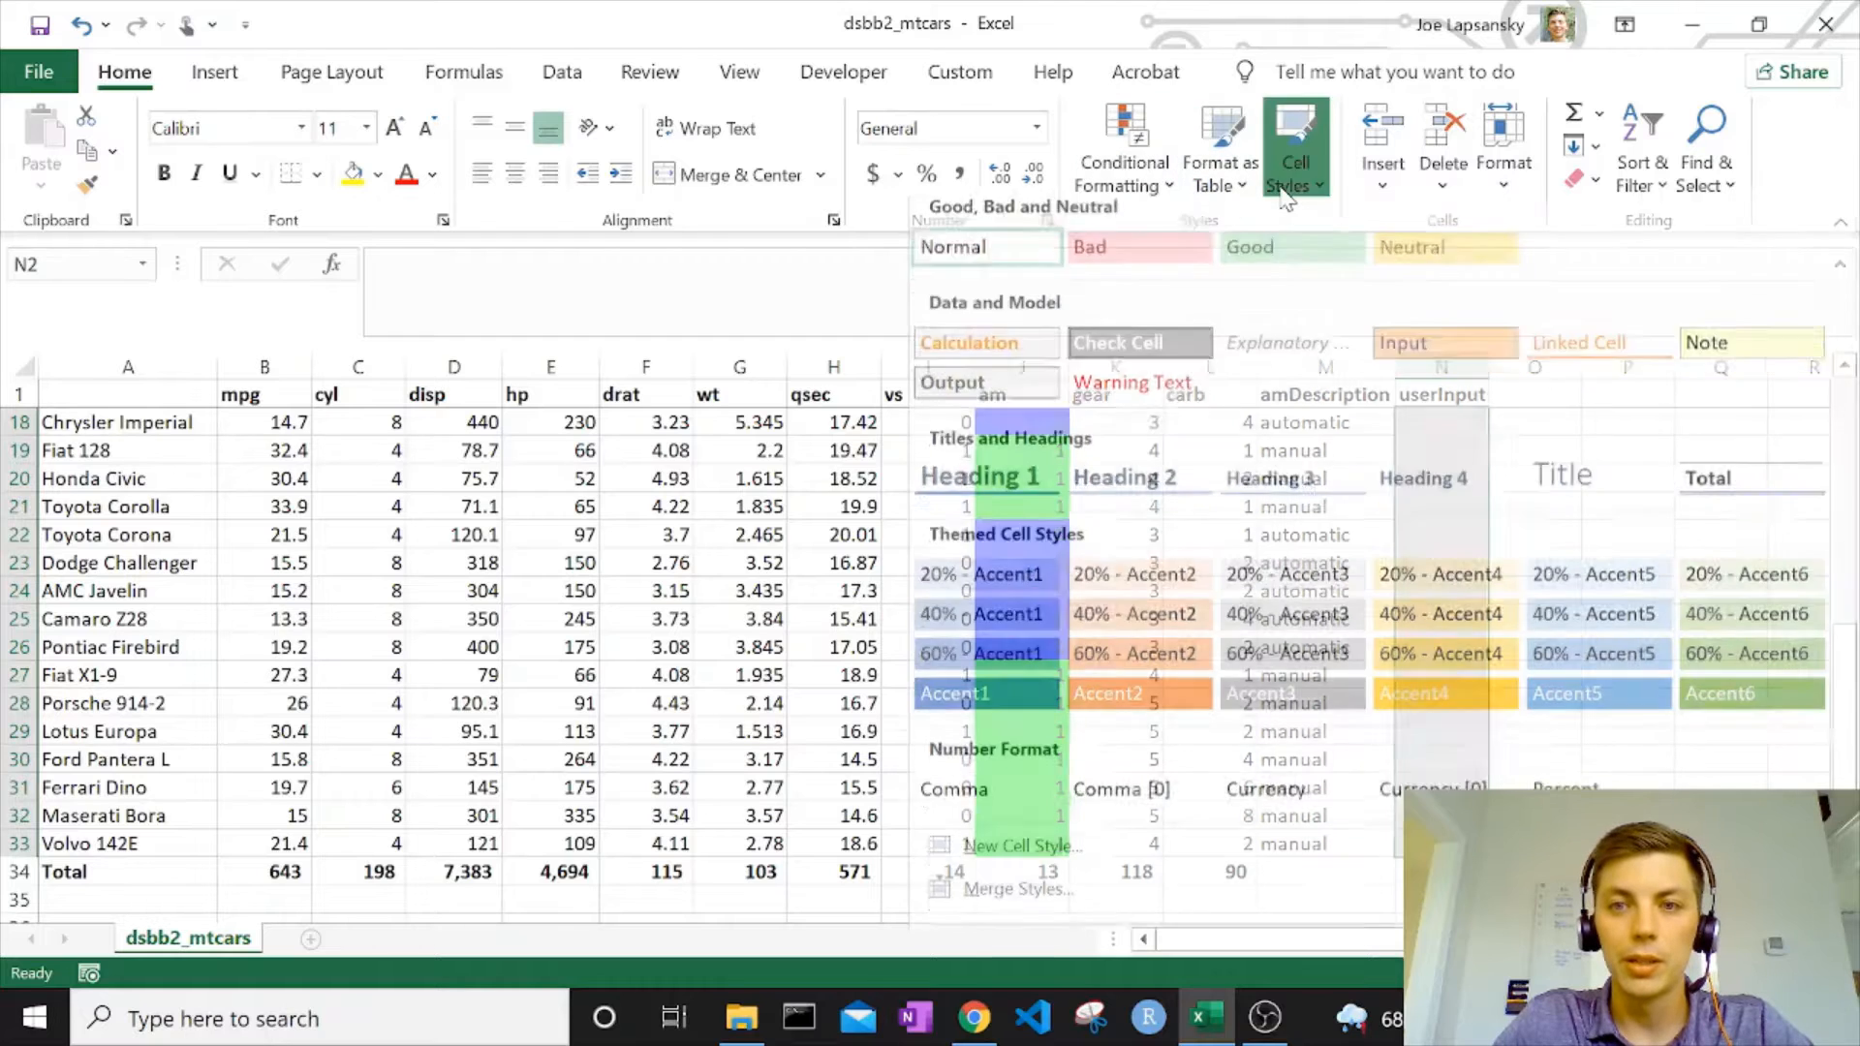
pyautogui.click(1415, 352)
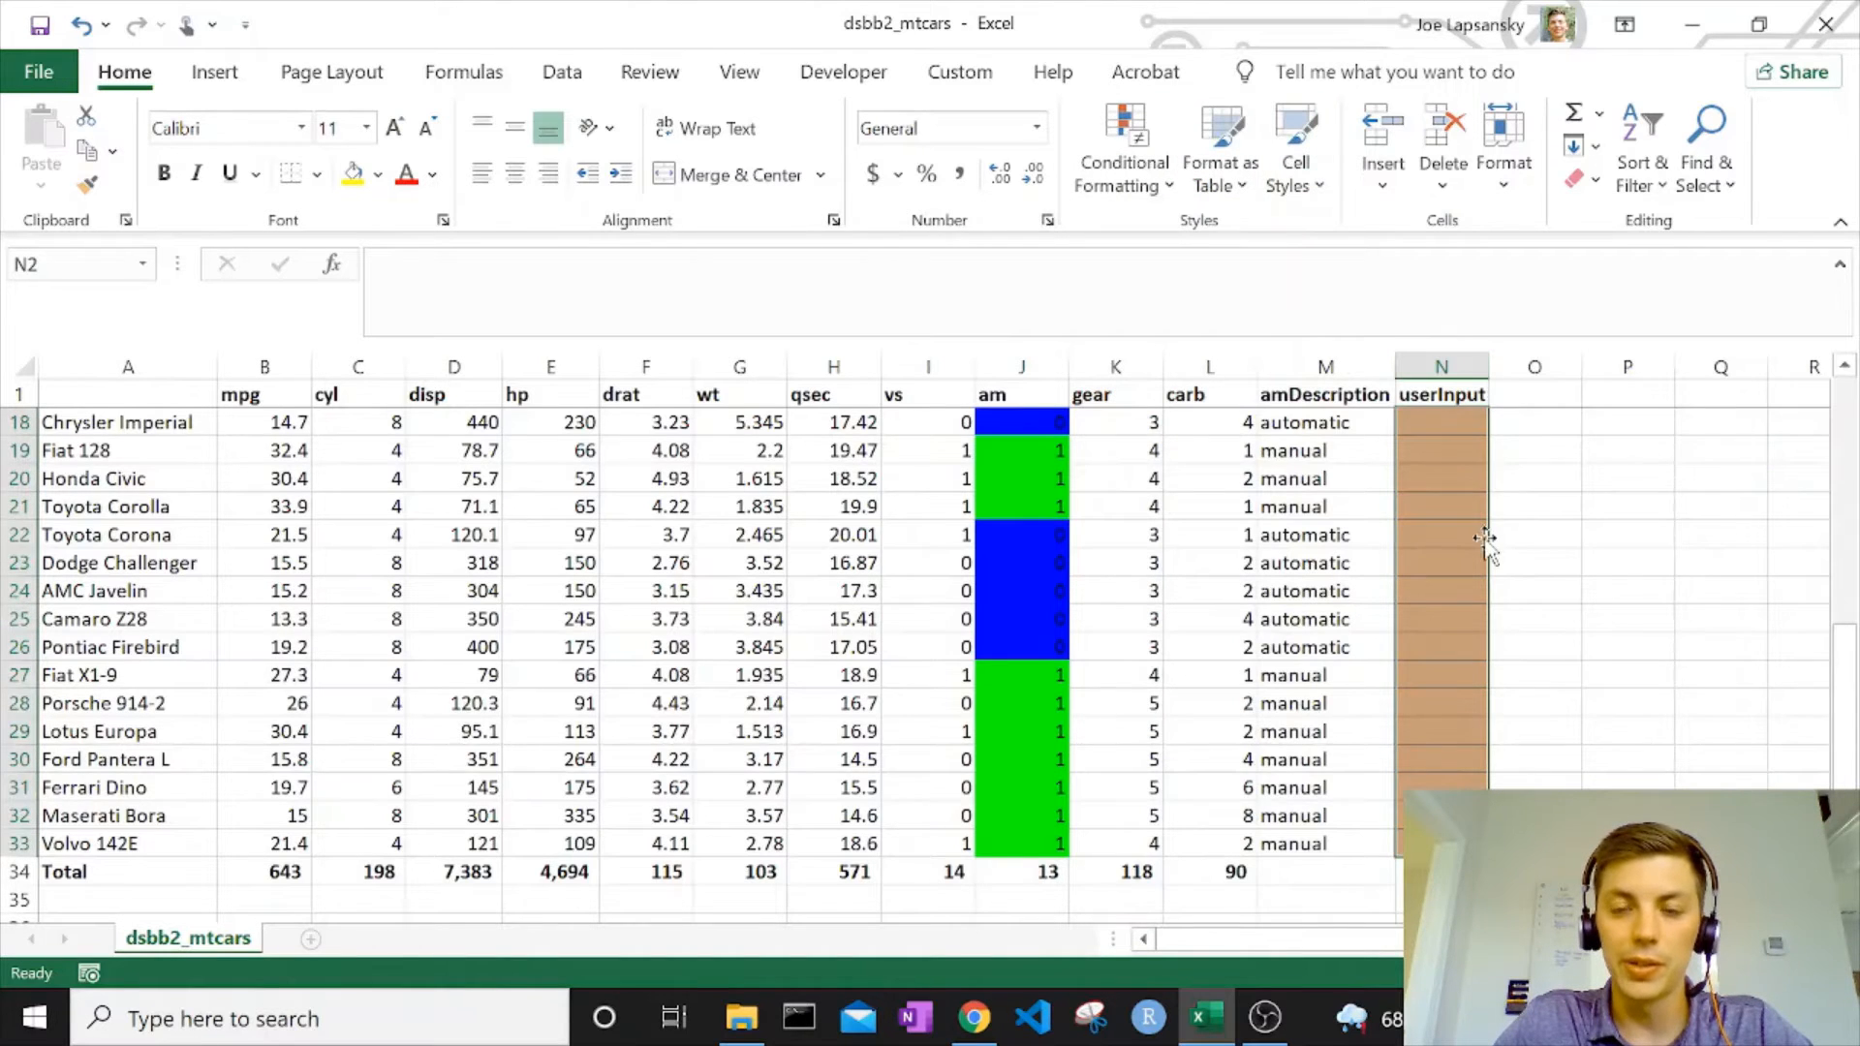
pyautogui.scroll(5, 1485, 537)
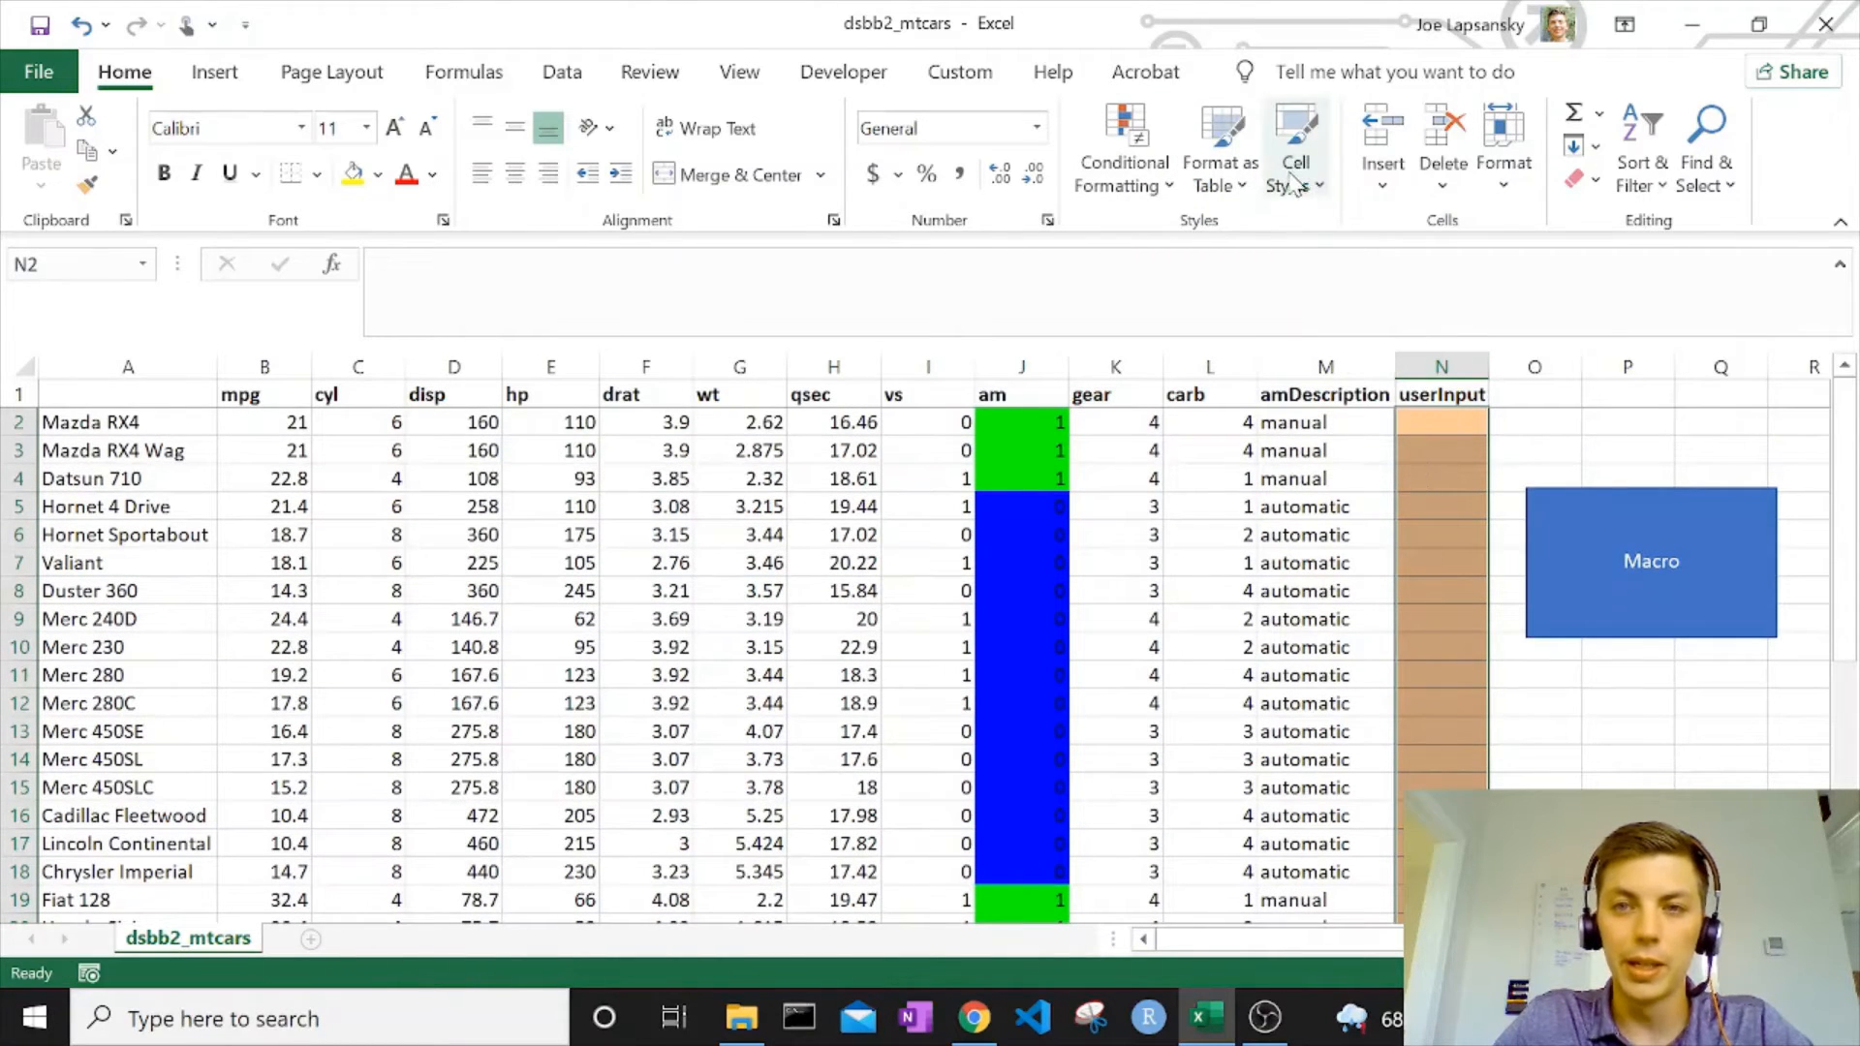
pyautogui.click(1304, 177)
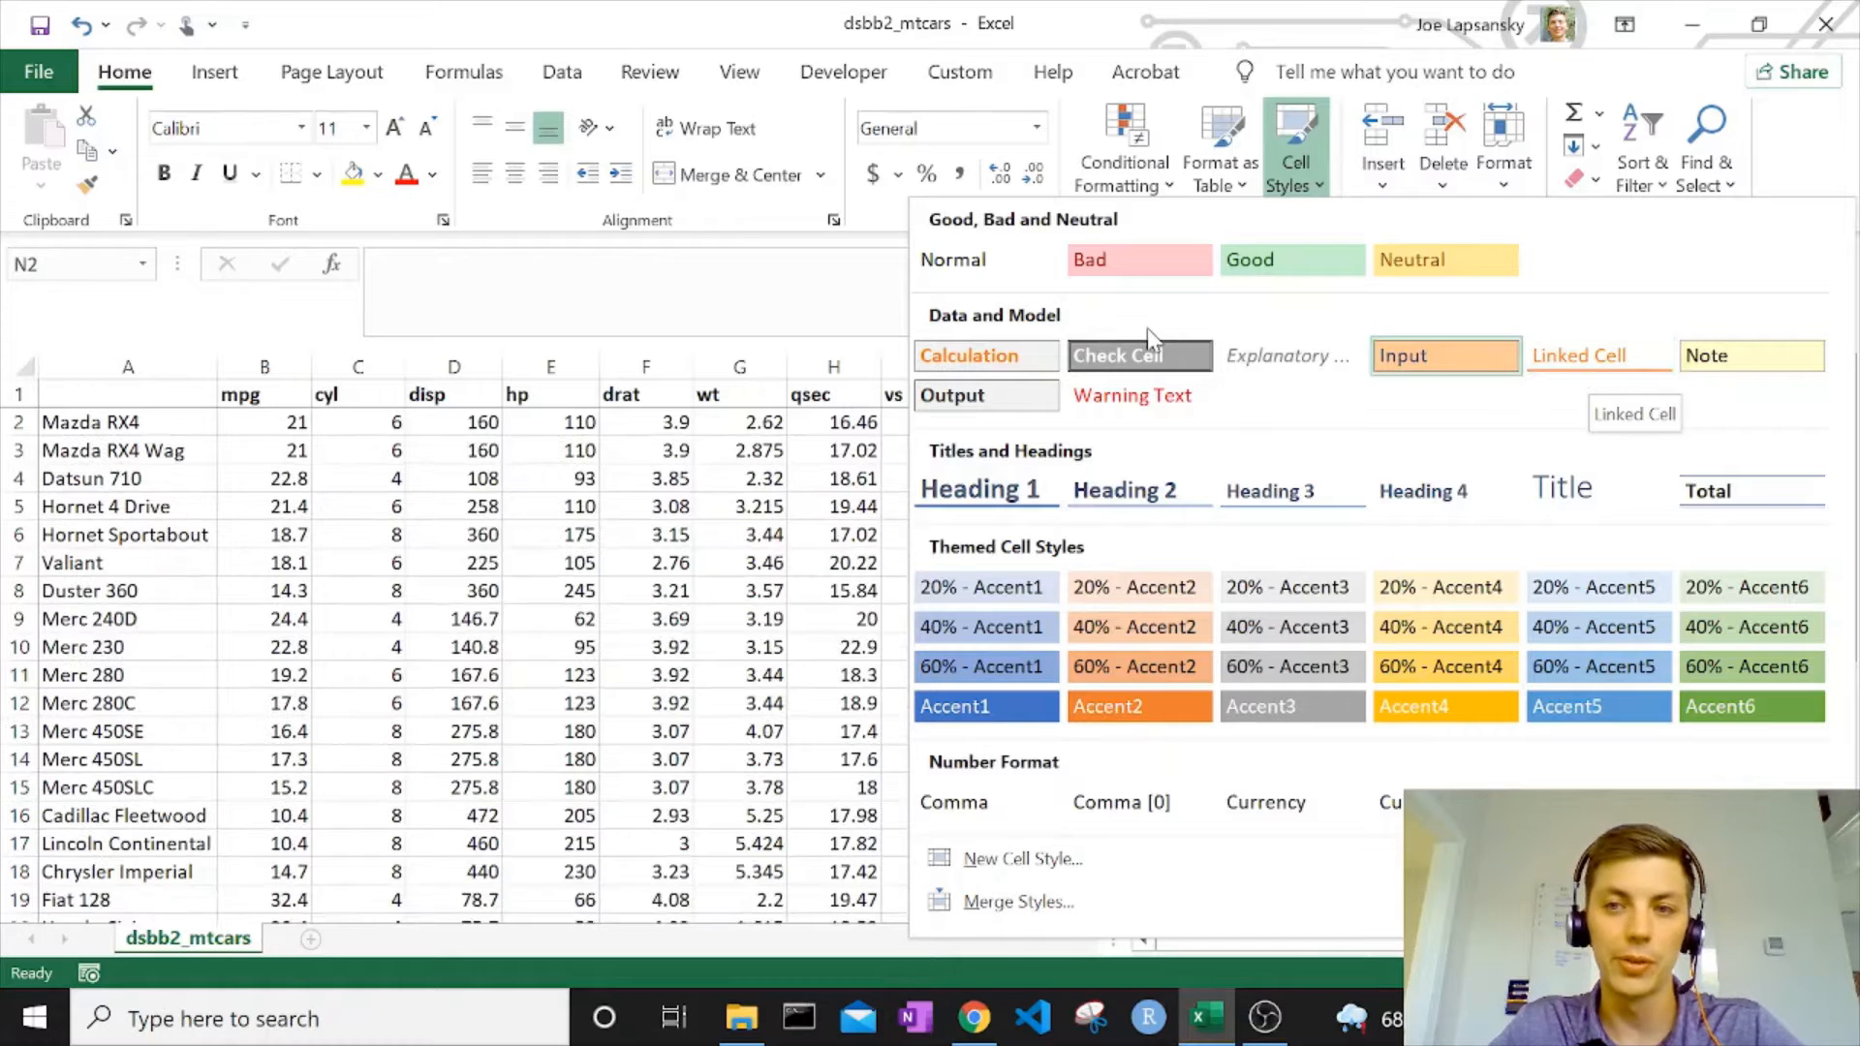
pyautogui.click(1443, 356)
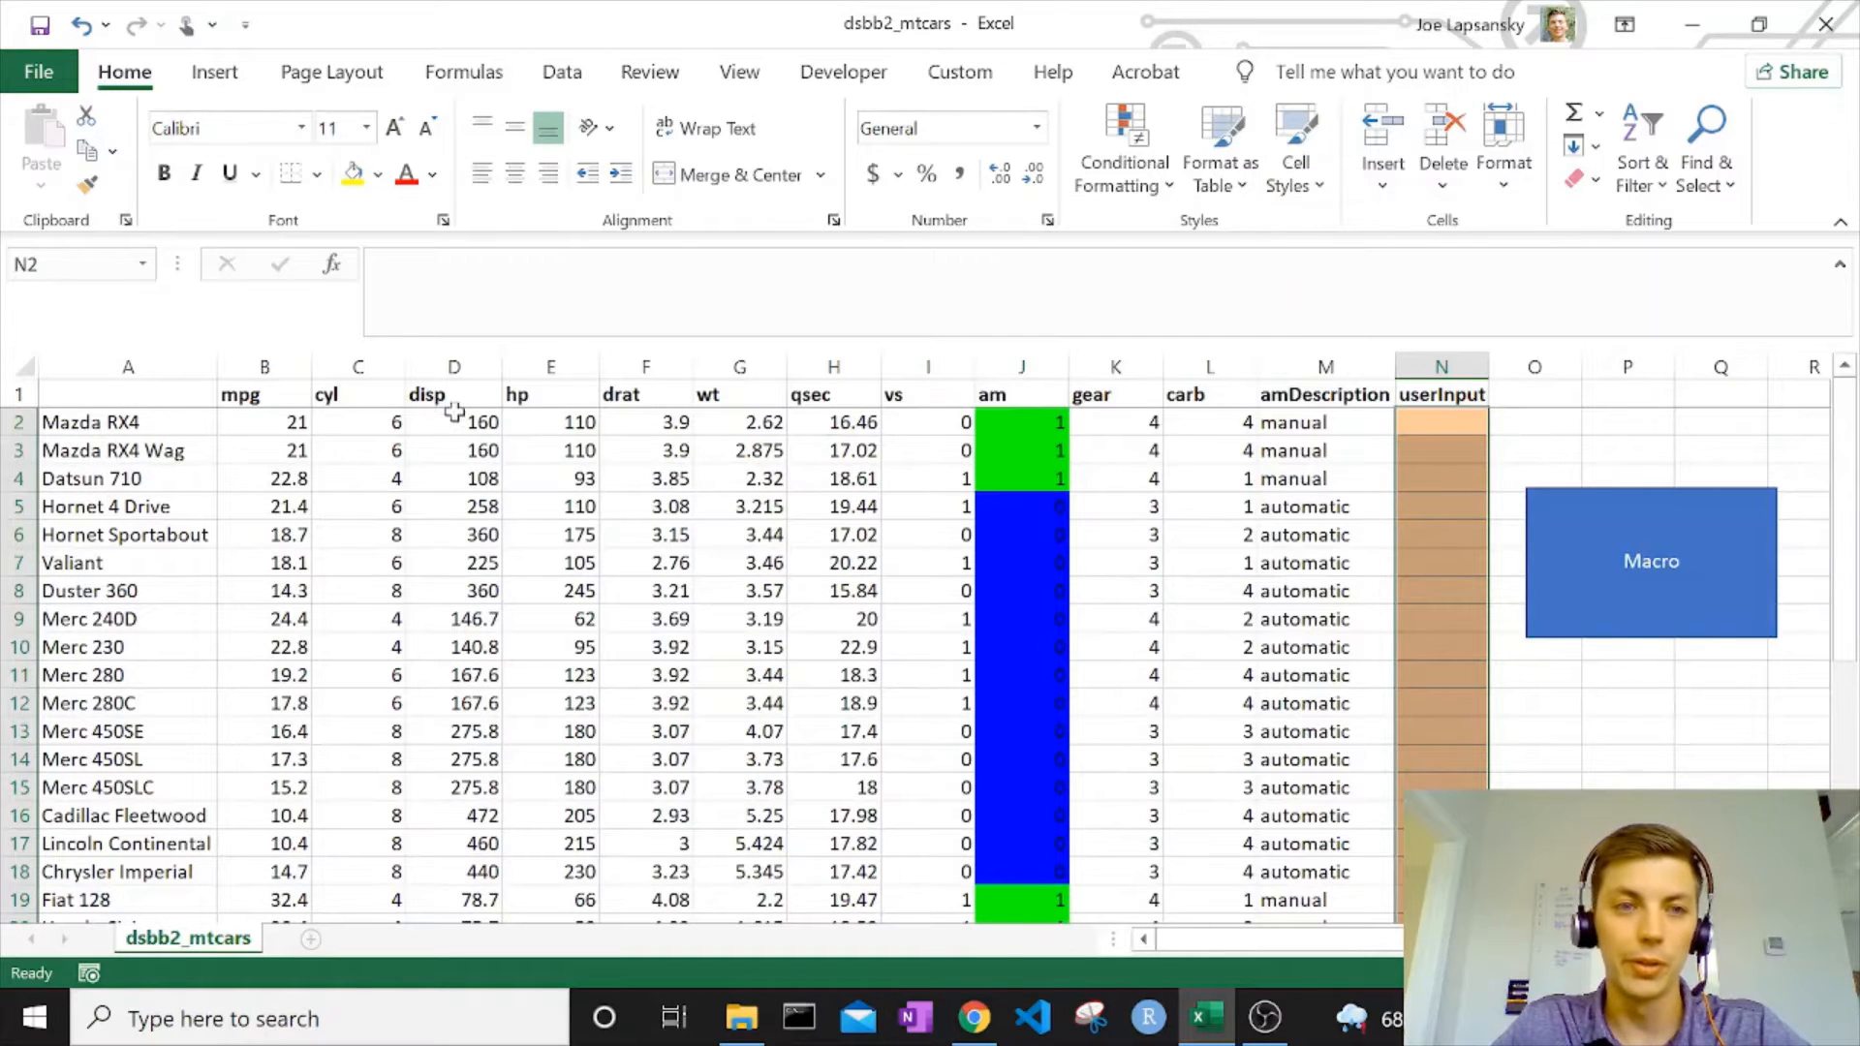
# Apply the Explanatory Text cell style to the data from mpg through vs, B2:I33.
pyautogui.moveTo(274, 426); pyautogui.dragTo(902, 834)
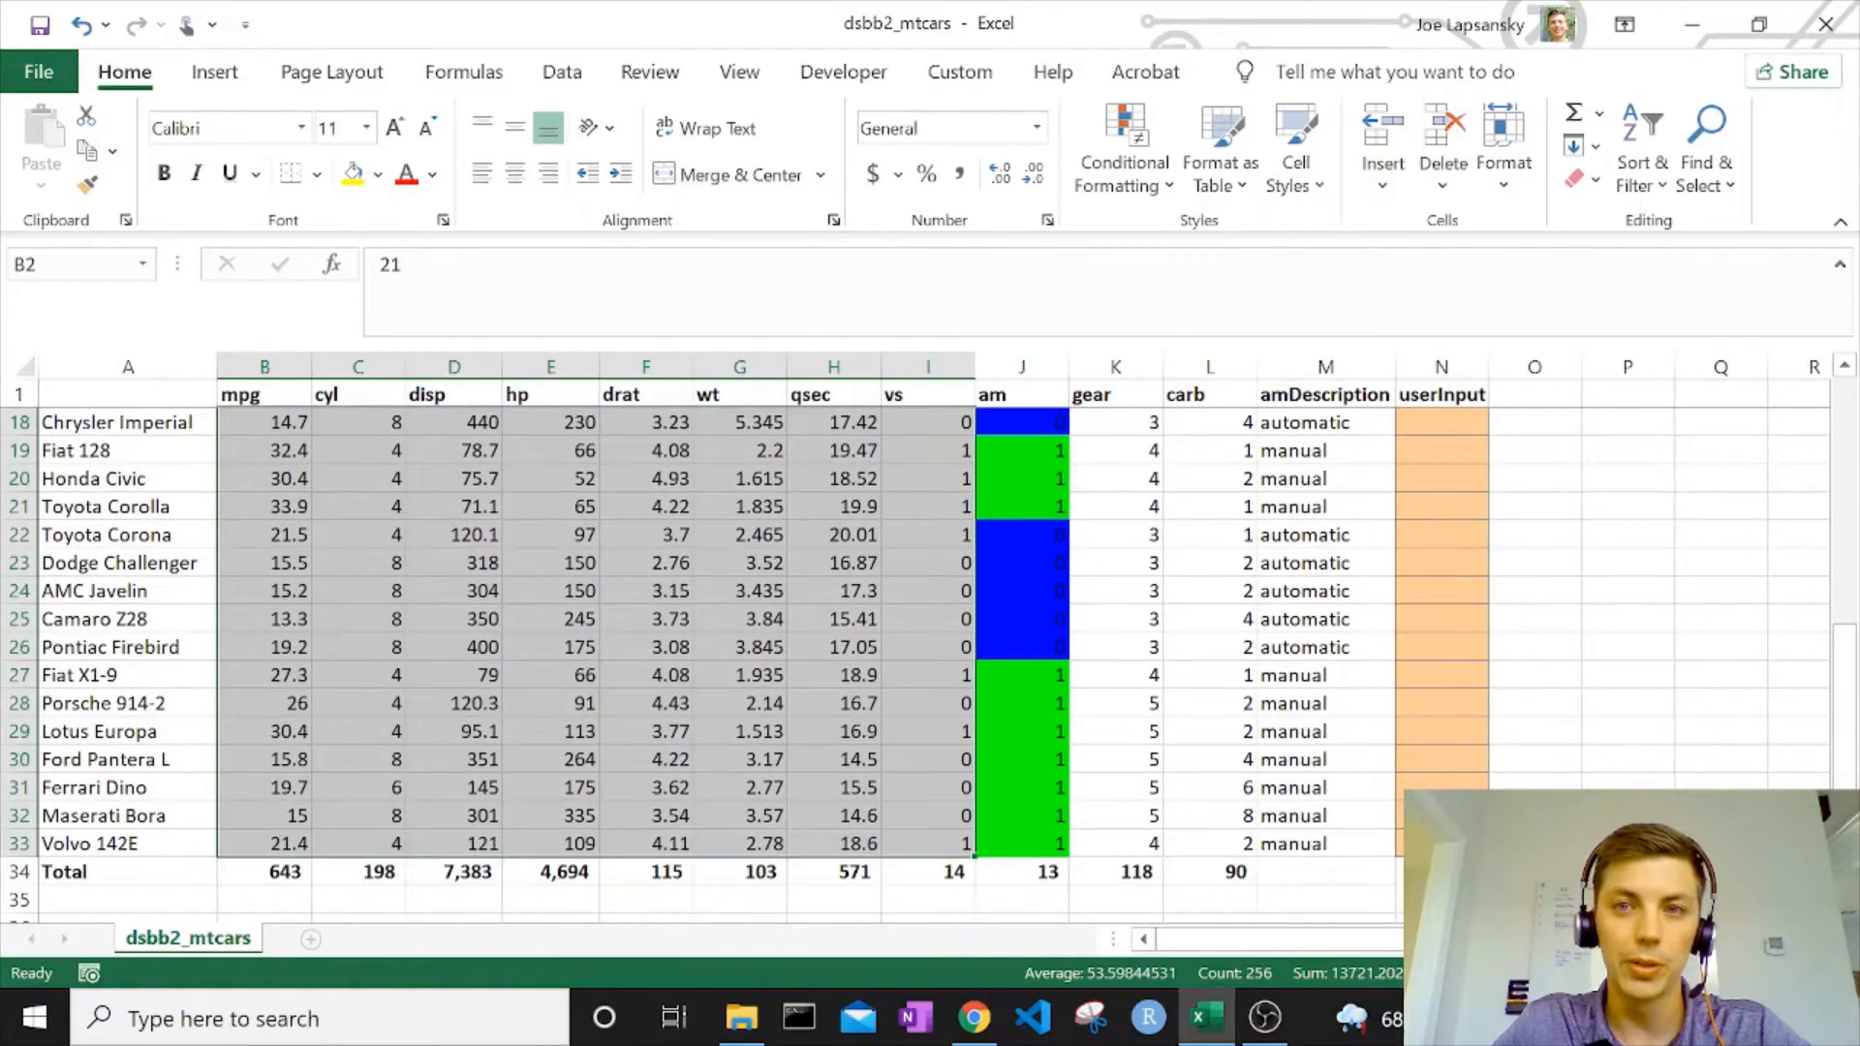
pyautogui.click(1295, 169)
pyautogui.click(1312, 344)
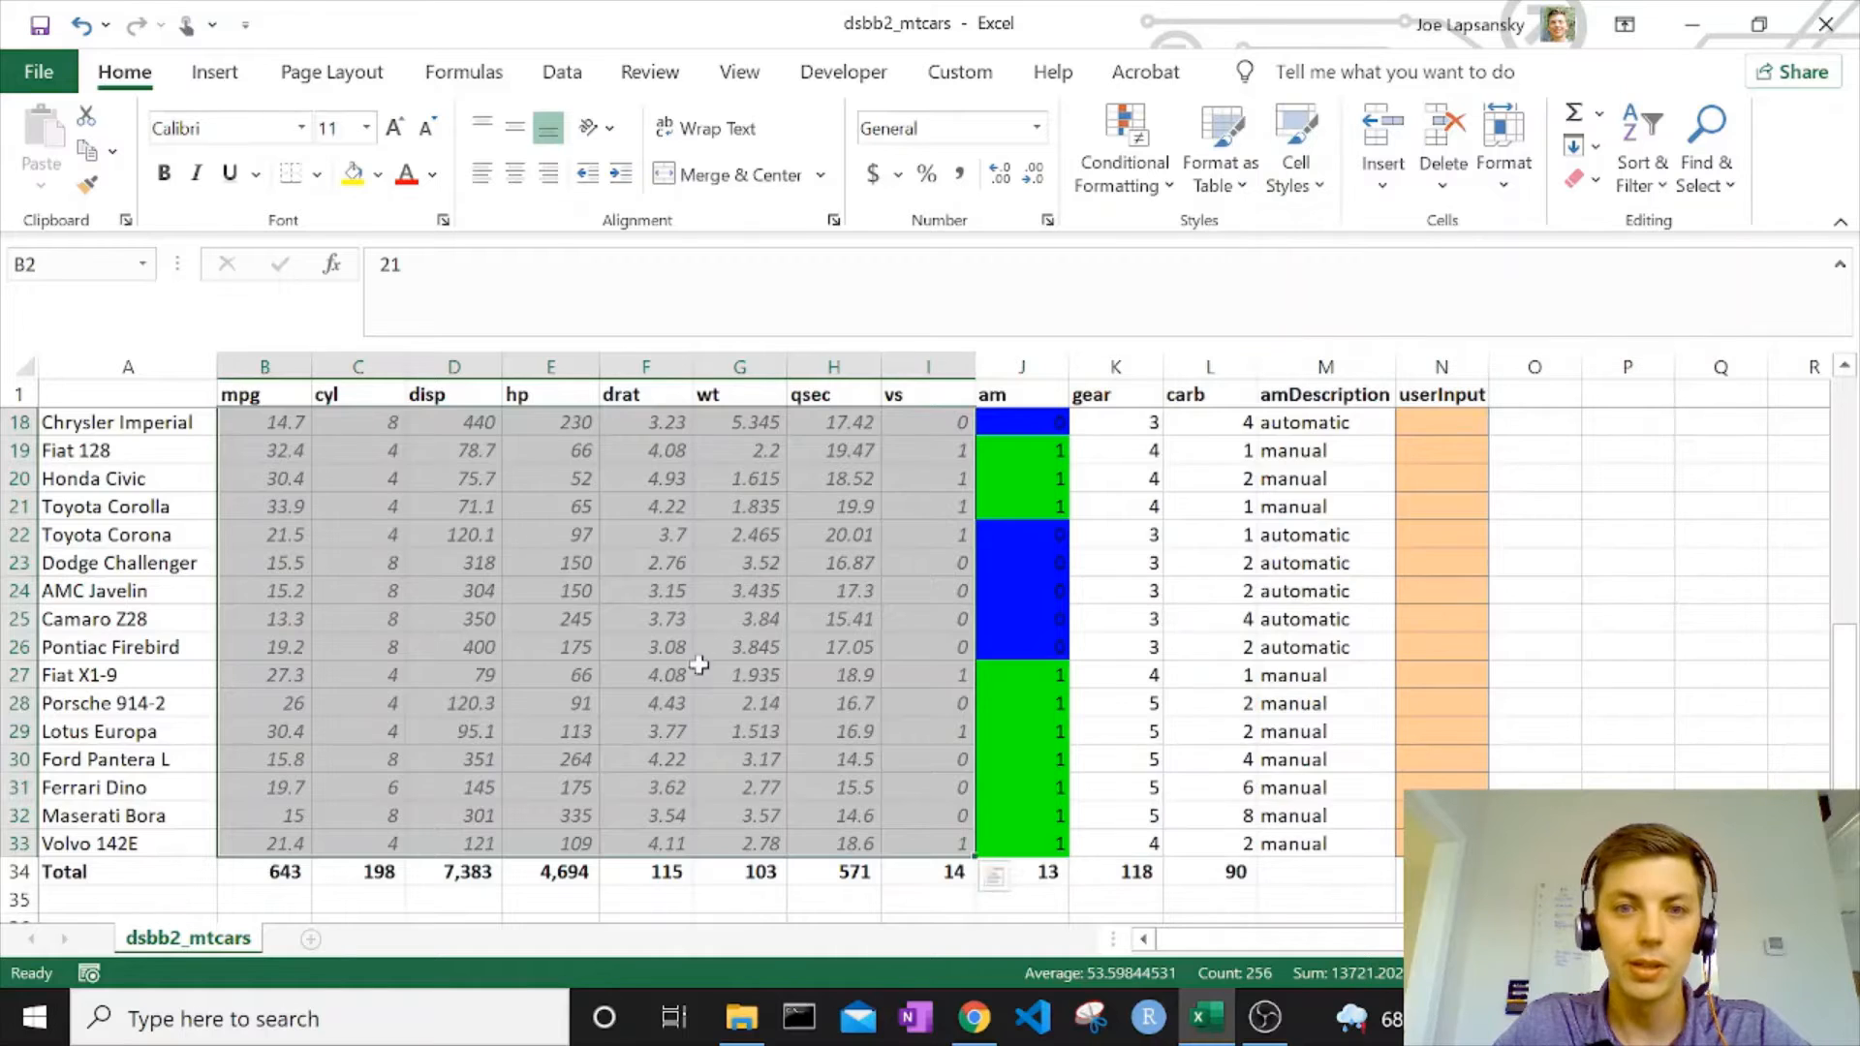
# Apply the Explanatory Text cell style to the gear and carb values in K2:L33.
pyautogui.scroll(6, 994, 875)
pyautogui.moveTo(1030, 424); pyautogui.dragTo(1209, 845)
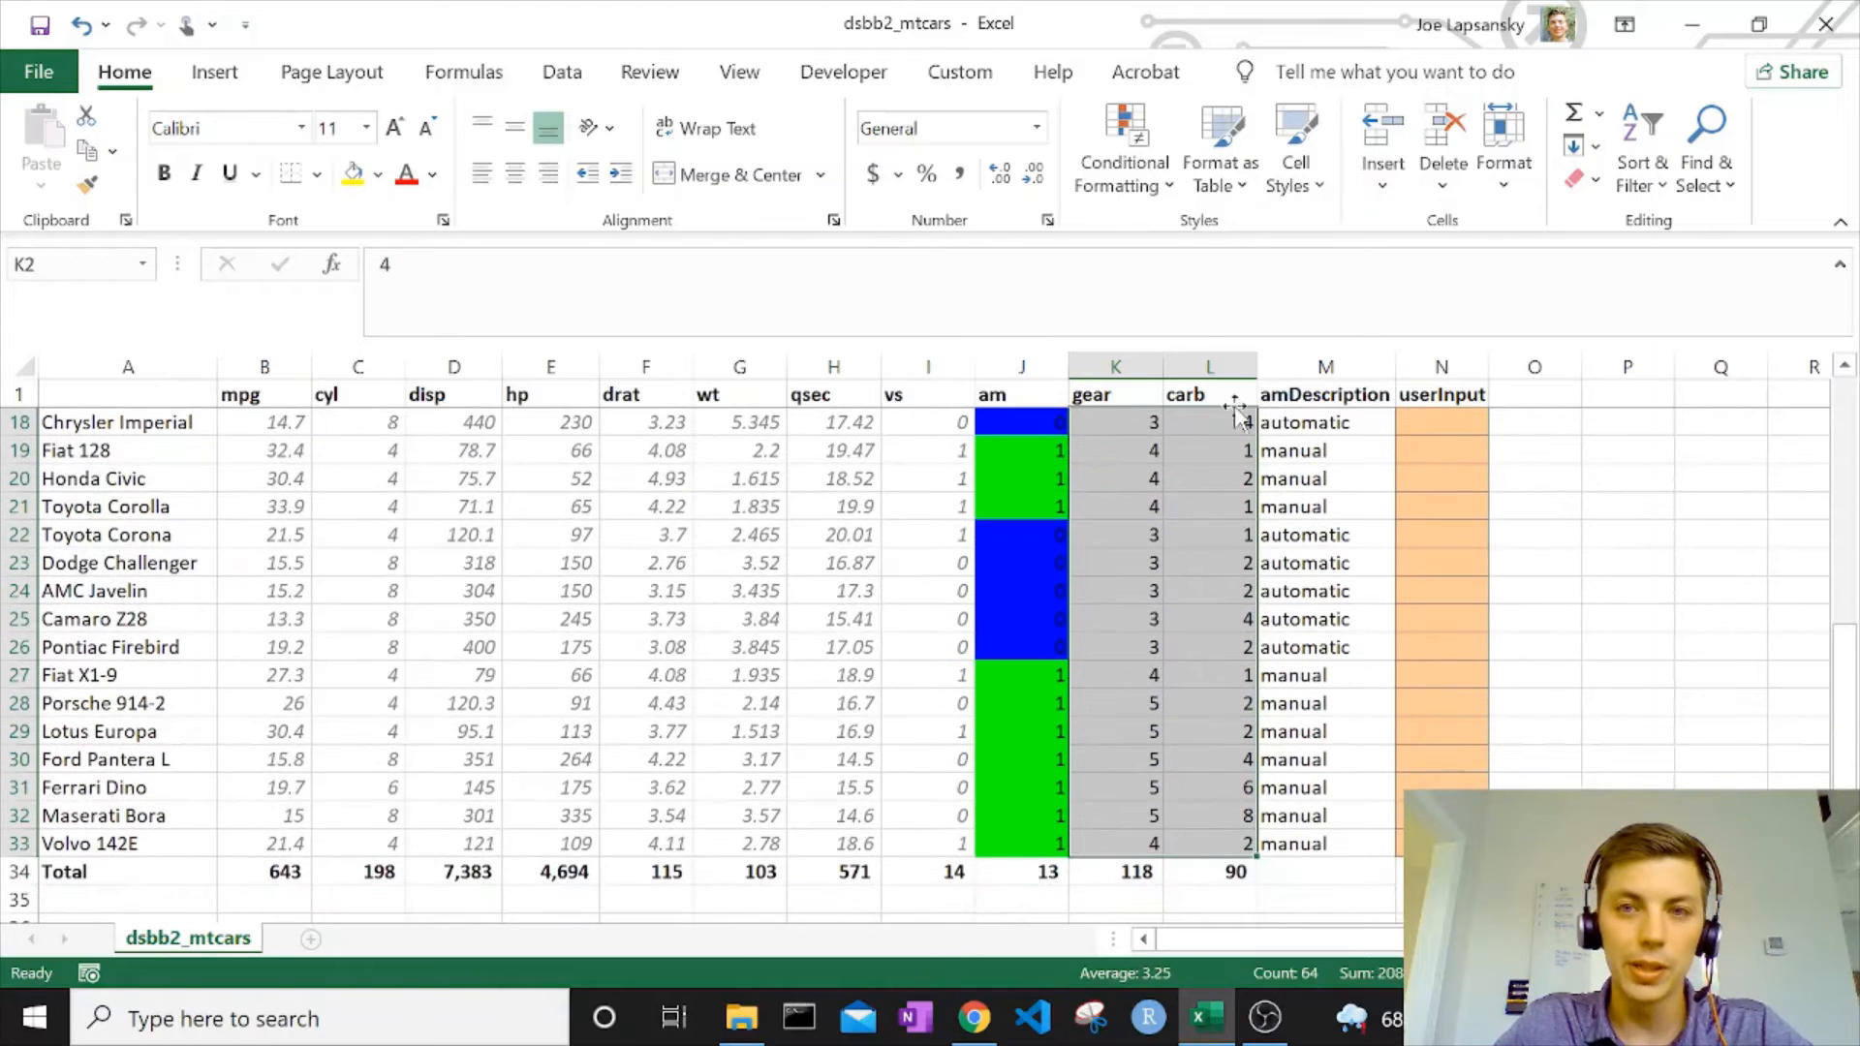
pyautogui.click(1289, 174)
pyautogui.click(1294, 355)
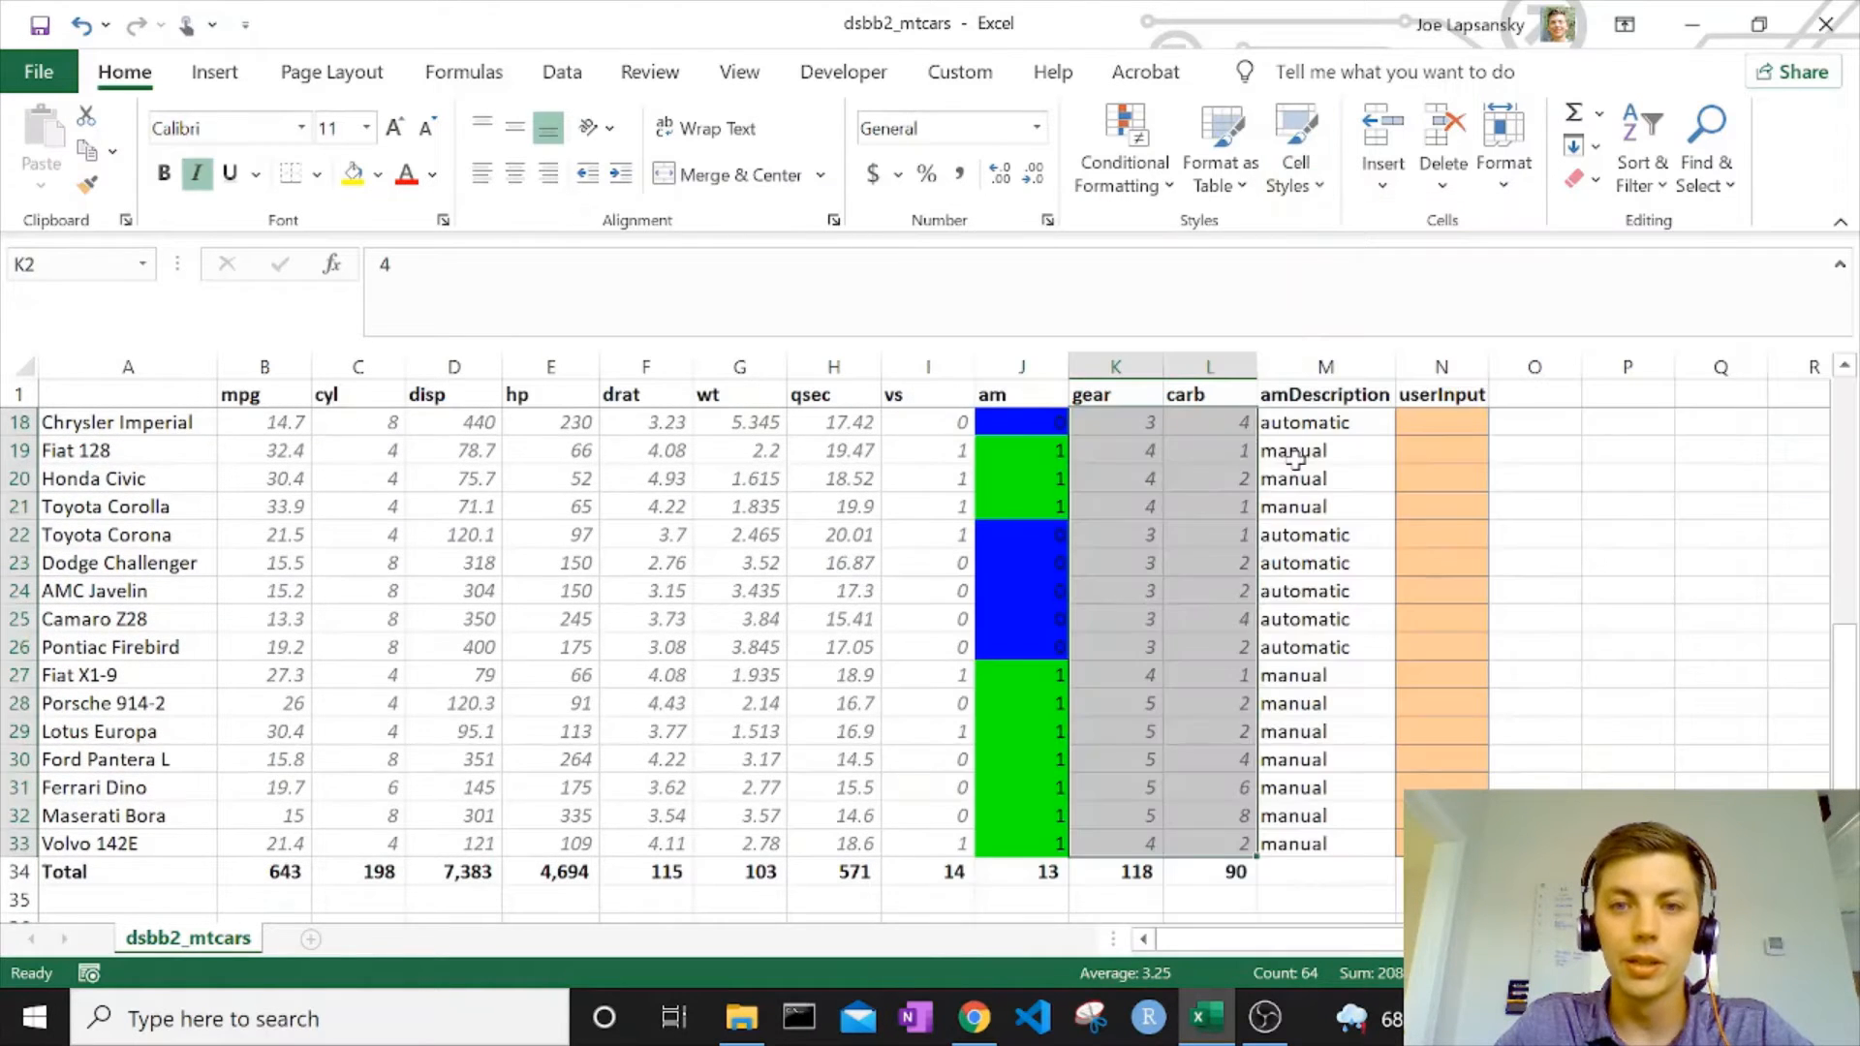
# Apply the Calculation cell style to the amDescription formulas in M2:M33.
pyautogui.scroll(6, 1293, 454)
pyautogui.click(1292, 427)
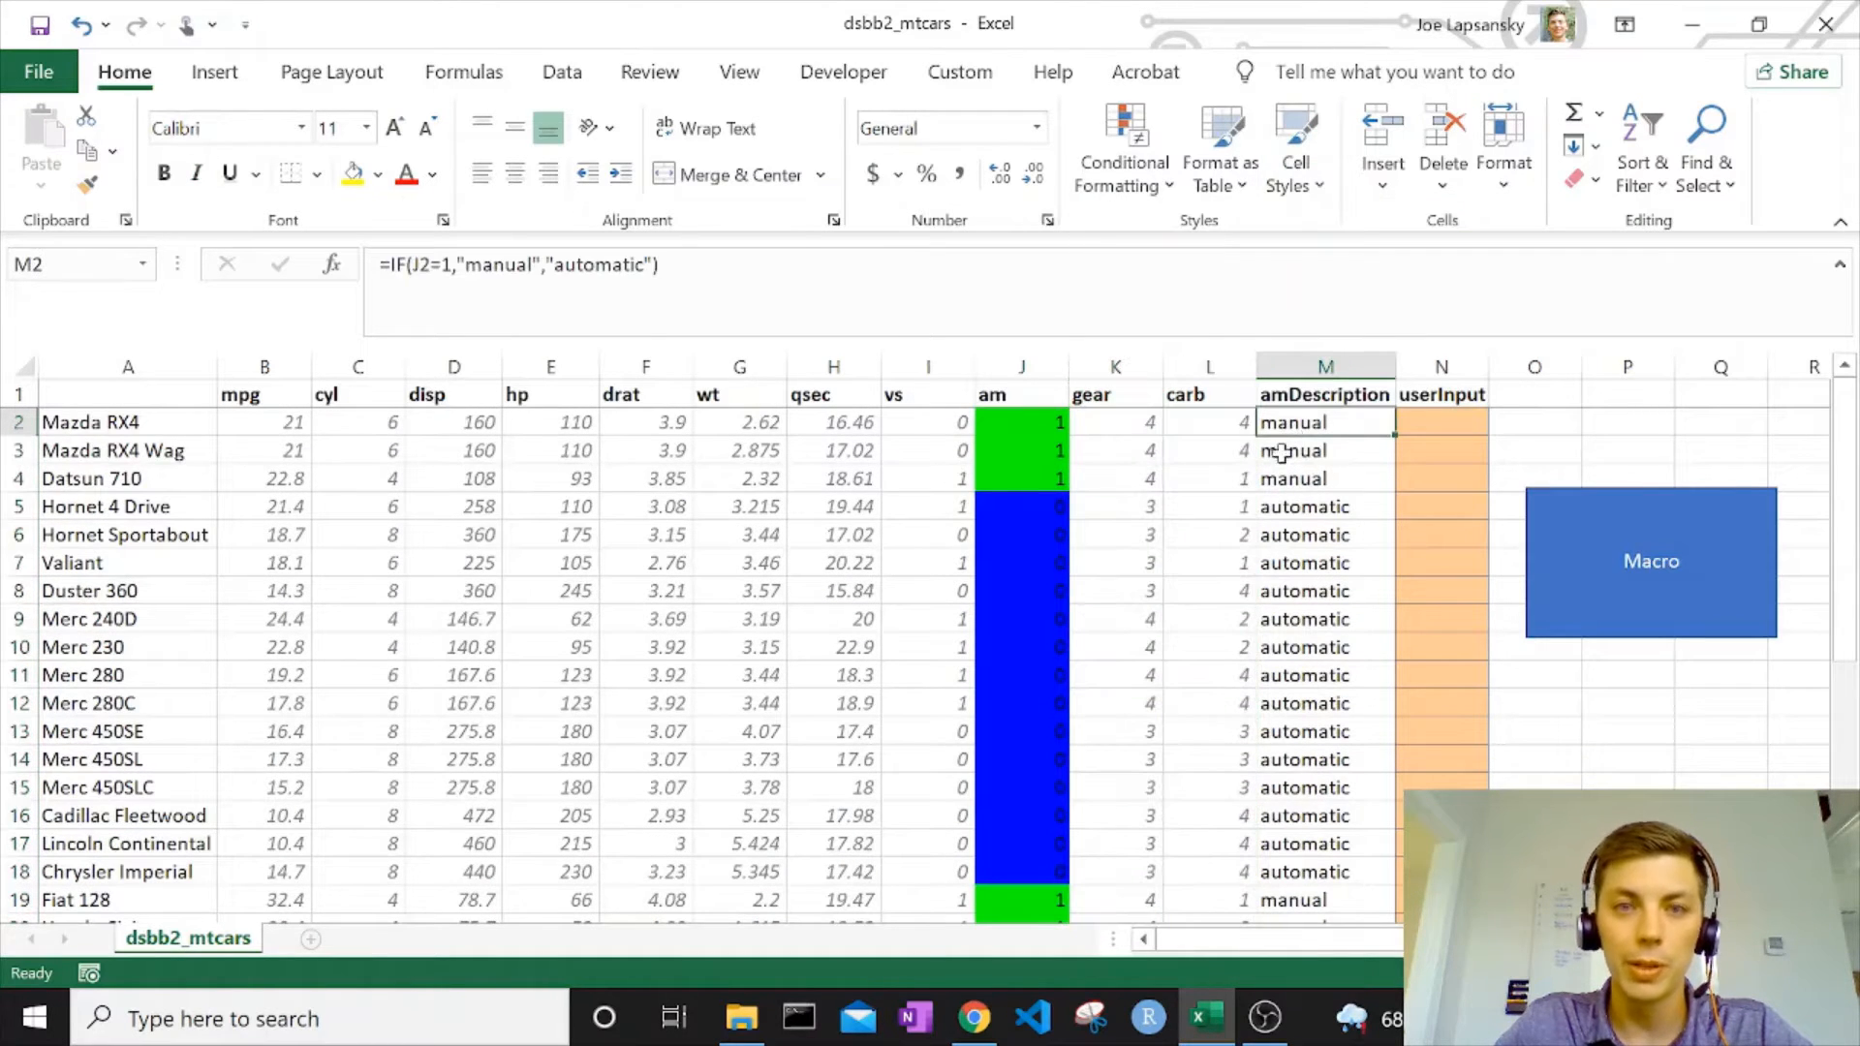
pyautogui.scroll(-3, 1281, 452)
pyautogui.scroll(3, 1324, 424)
pyautogui.moveTo(1323, 424); pyautogui.dragTo(1323, 845)
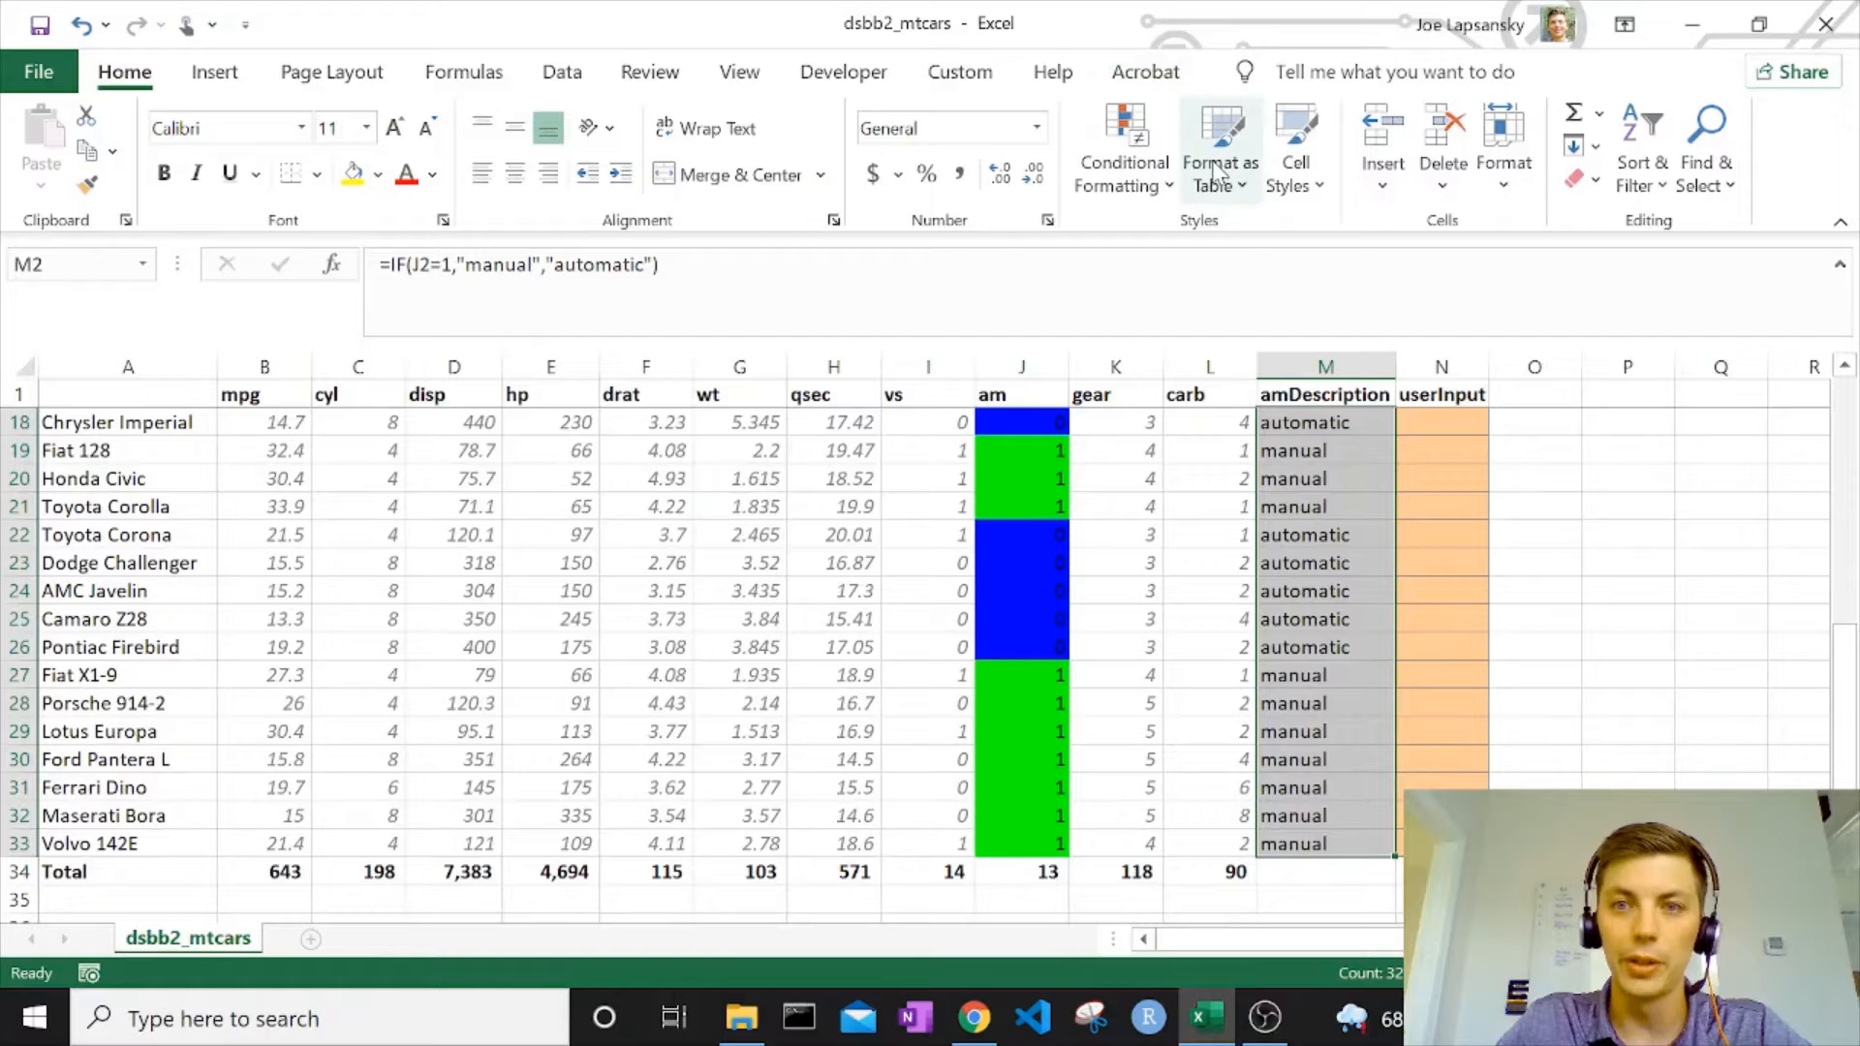
pyautogui.click(1296, 163)
pyautogui.click(977, 360)
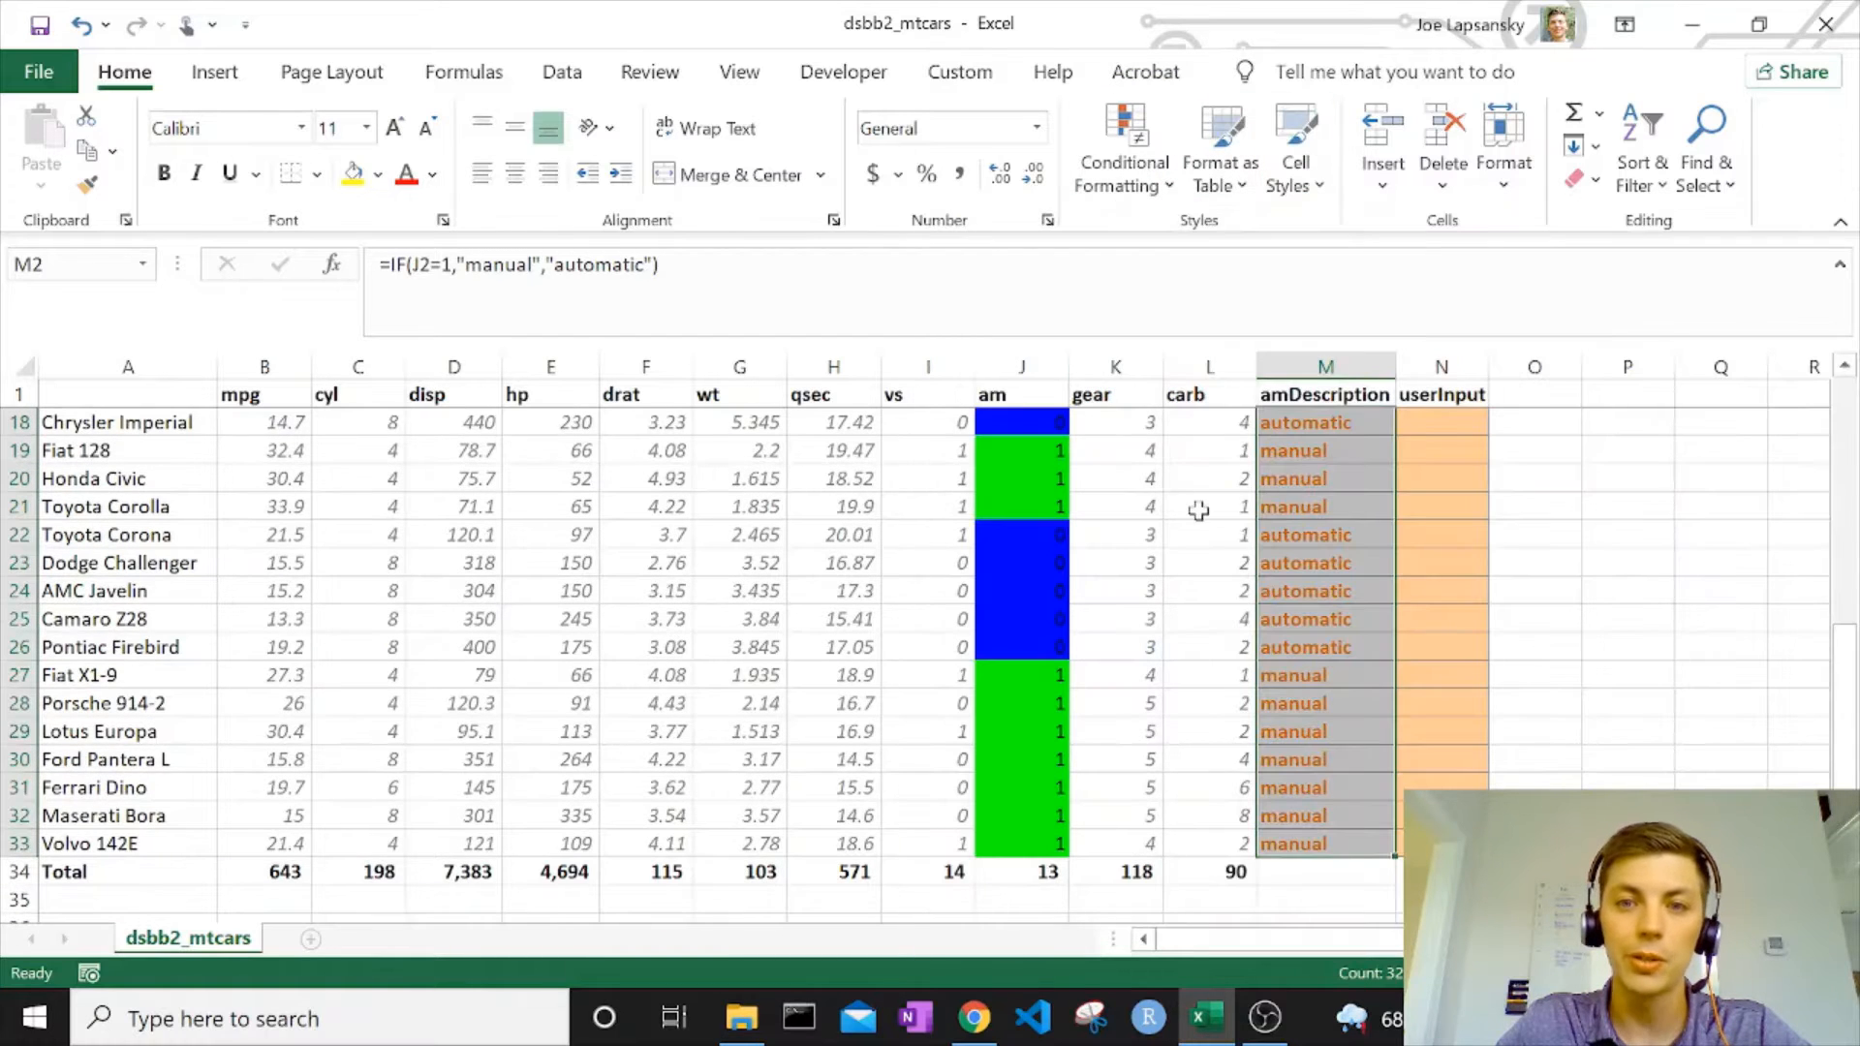
pyautogui.click(1296, 163)
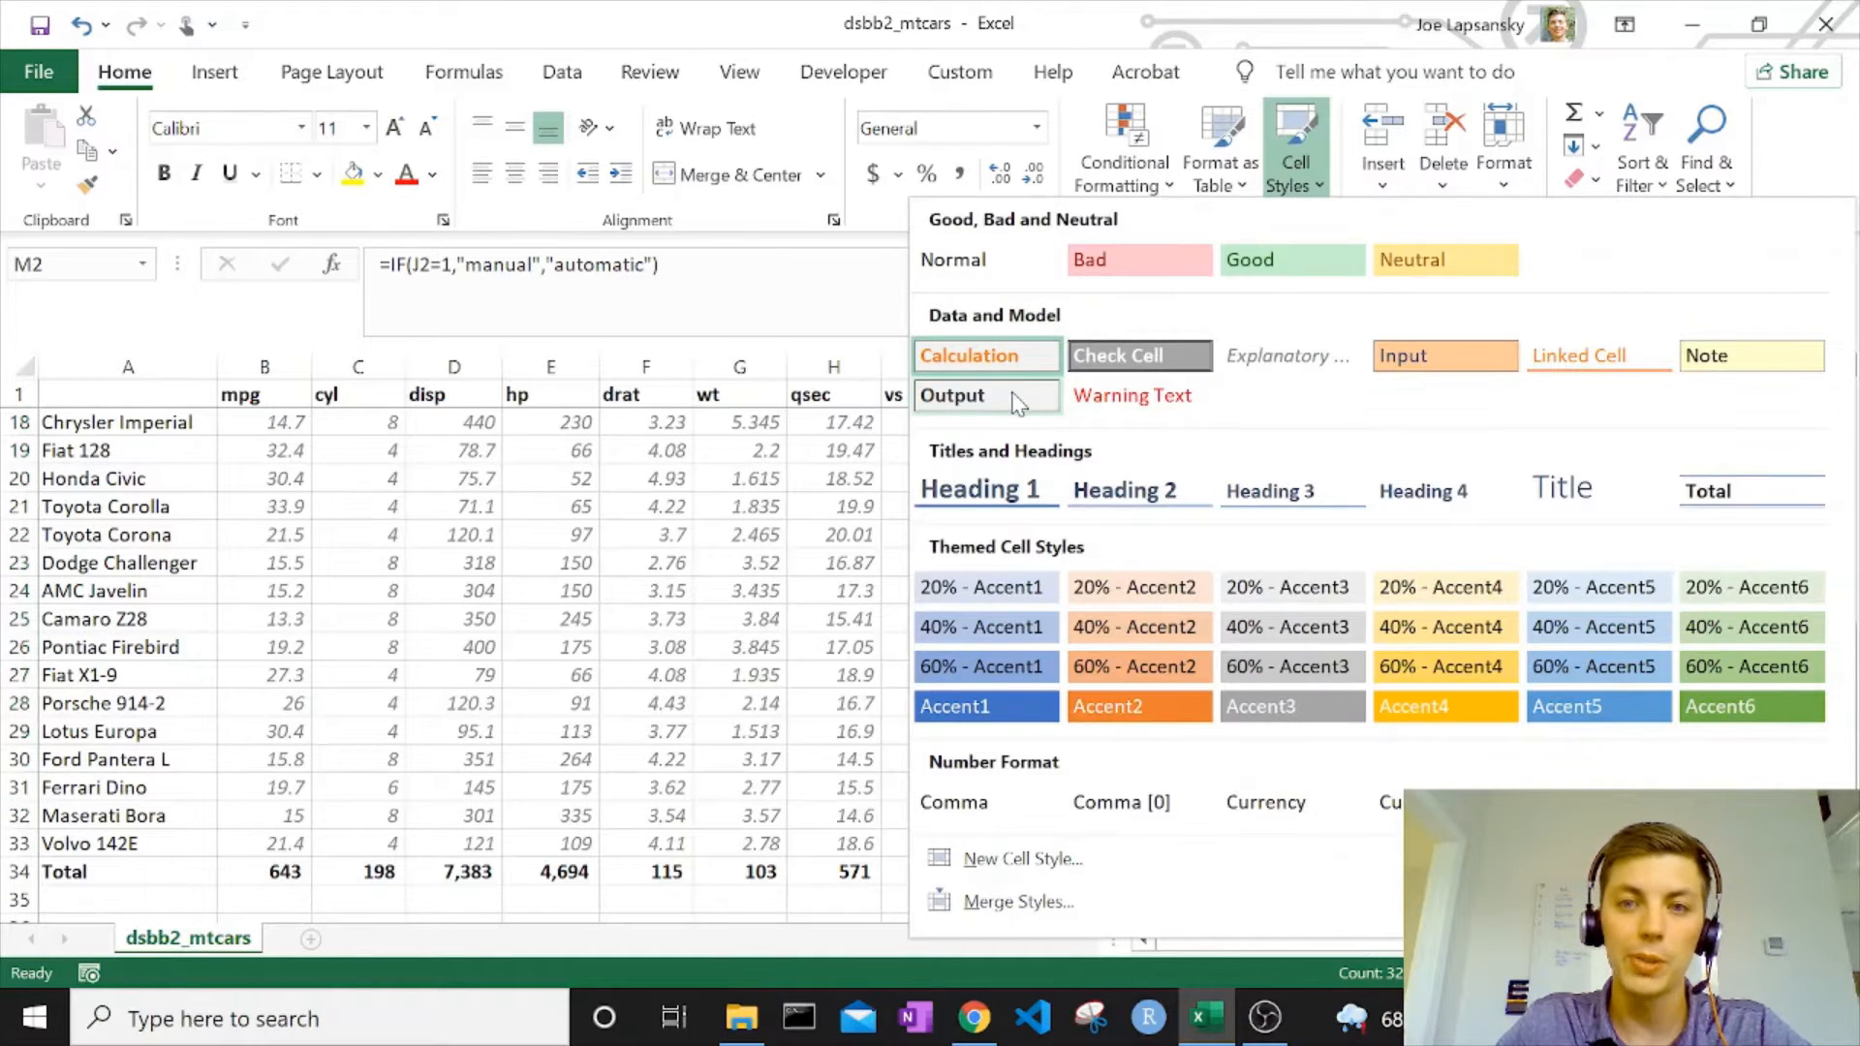
pyautogui.click(976, 356)
# Move the Macro rectangle clear of column O so that it starts at column P.
pyautogui.scroll(5, 1310, 486)
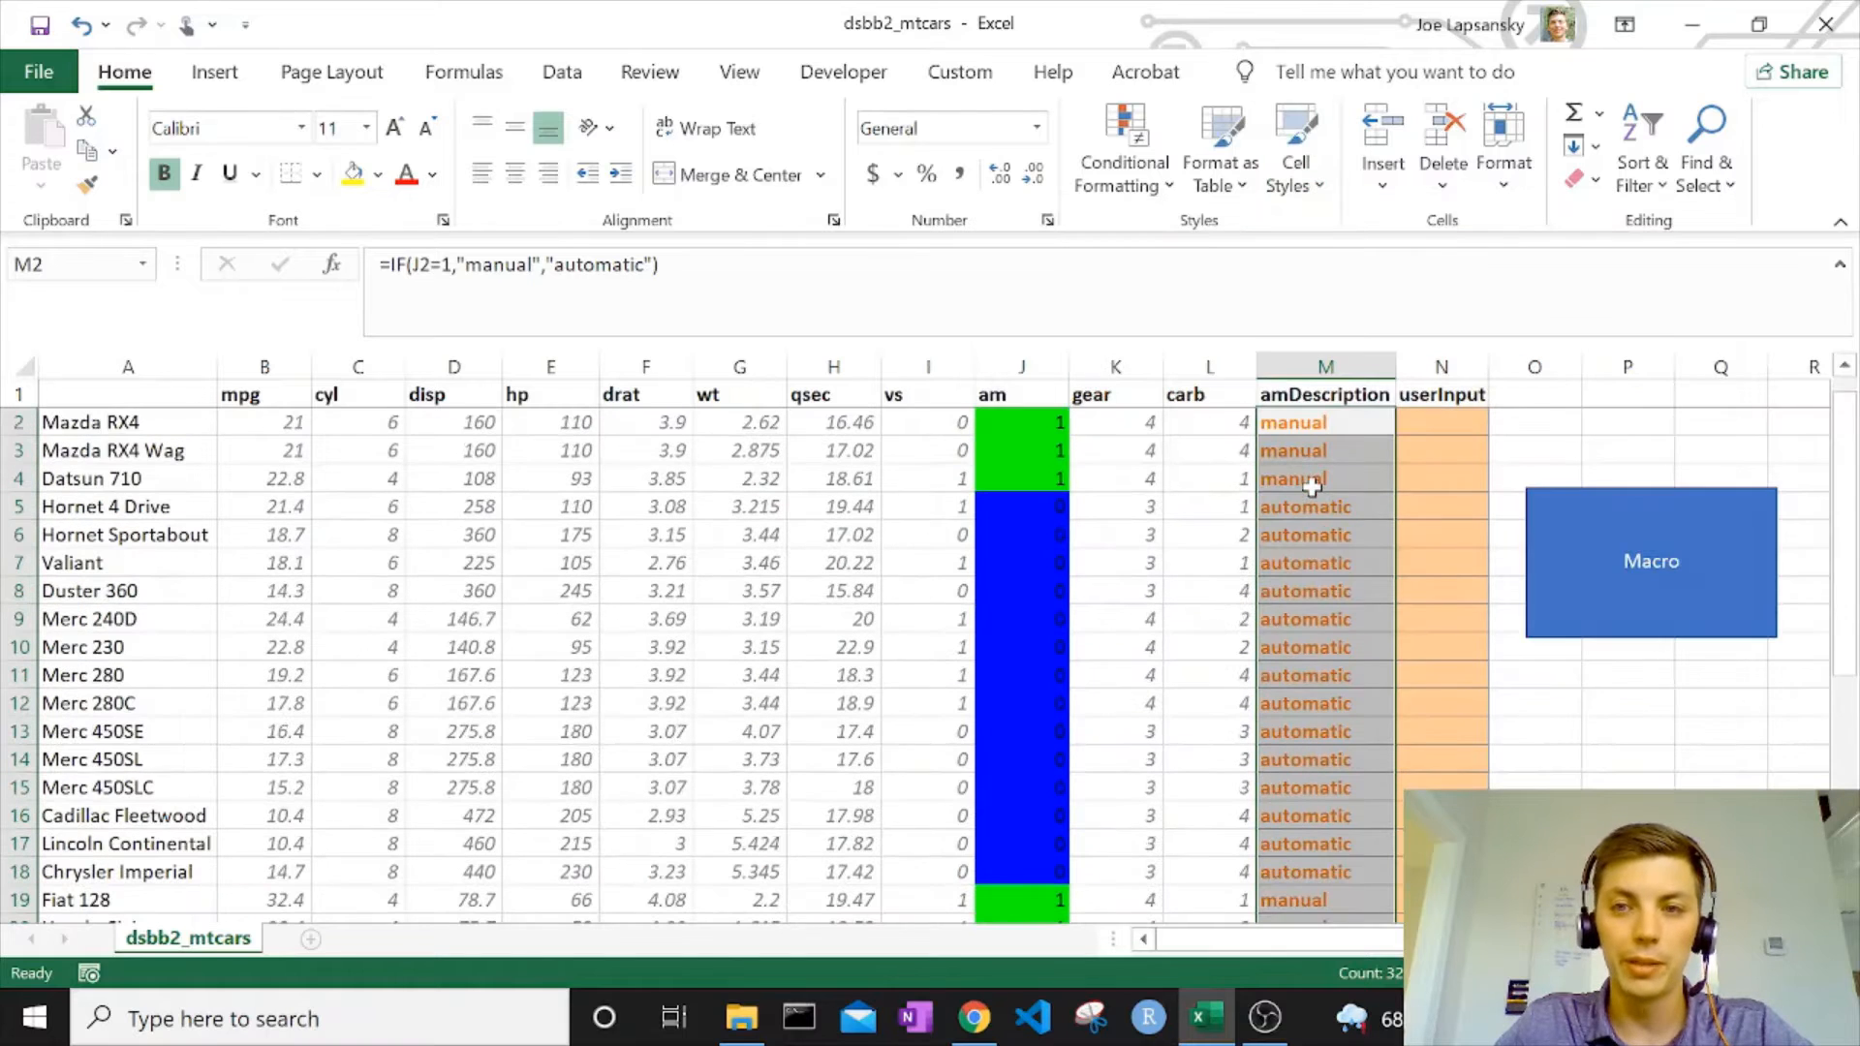
pyautogui.rightClick(1583, 561)
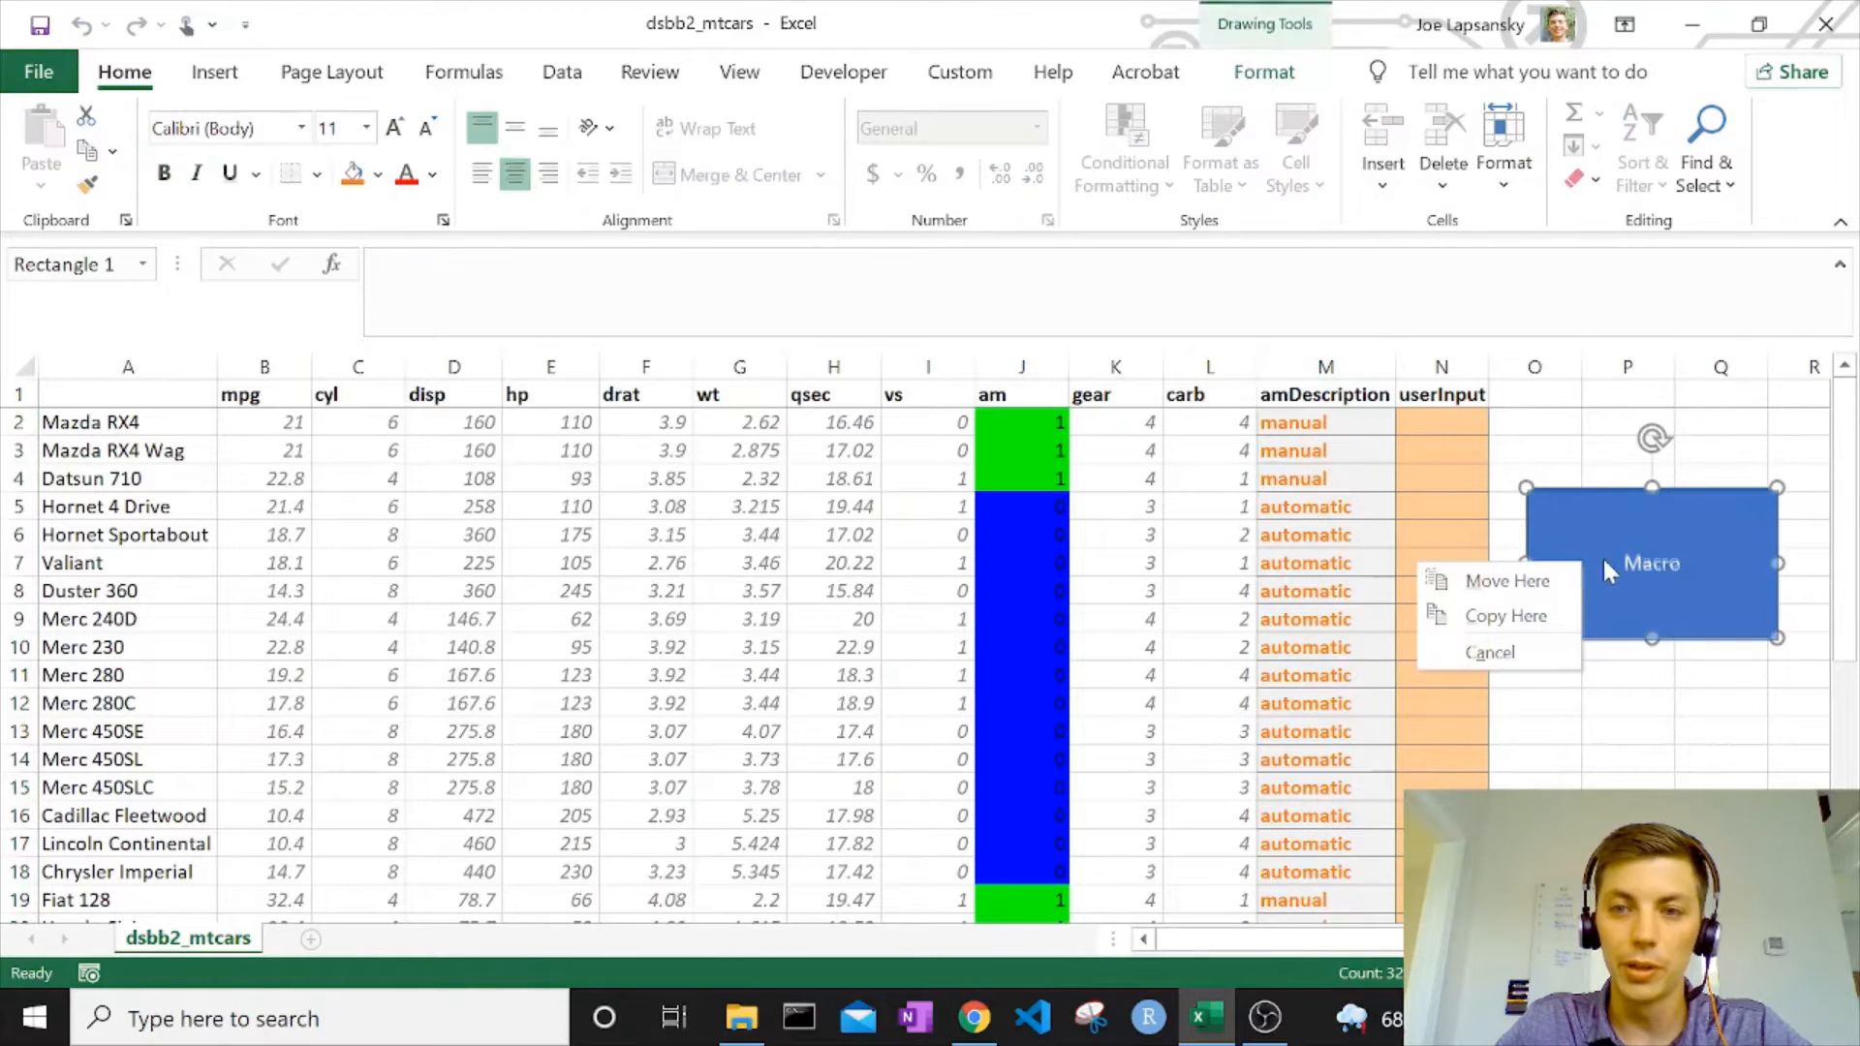
pyautogui.click(1620, 527)
pyautogui.moveTo(1620, 527); pyautogui.dragTo(1717, 513)
# Enter the formula =C2+K2 in O2 to add the cyl and gear values of the first car.
pyautogui.click(1558, 431)
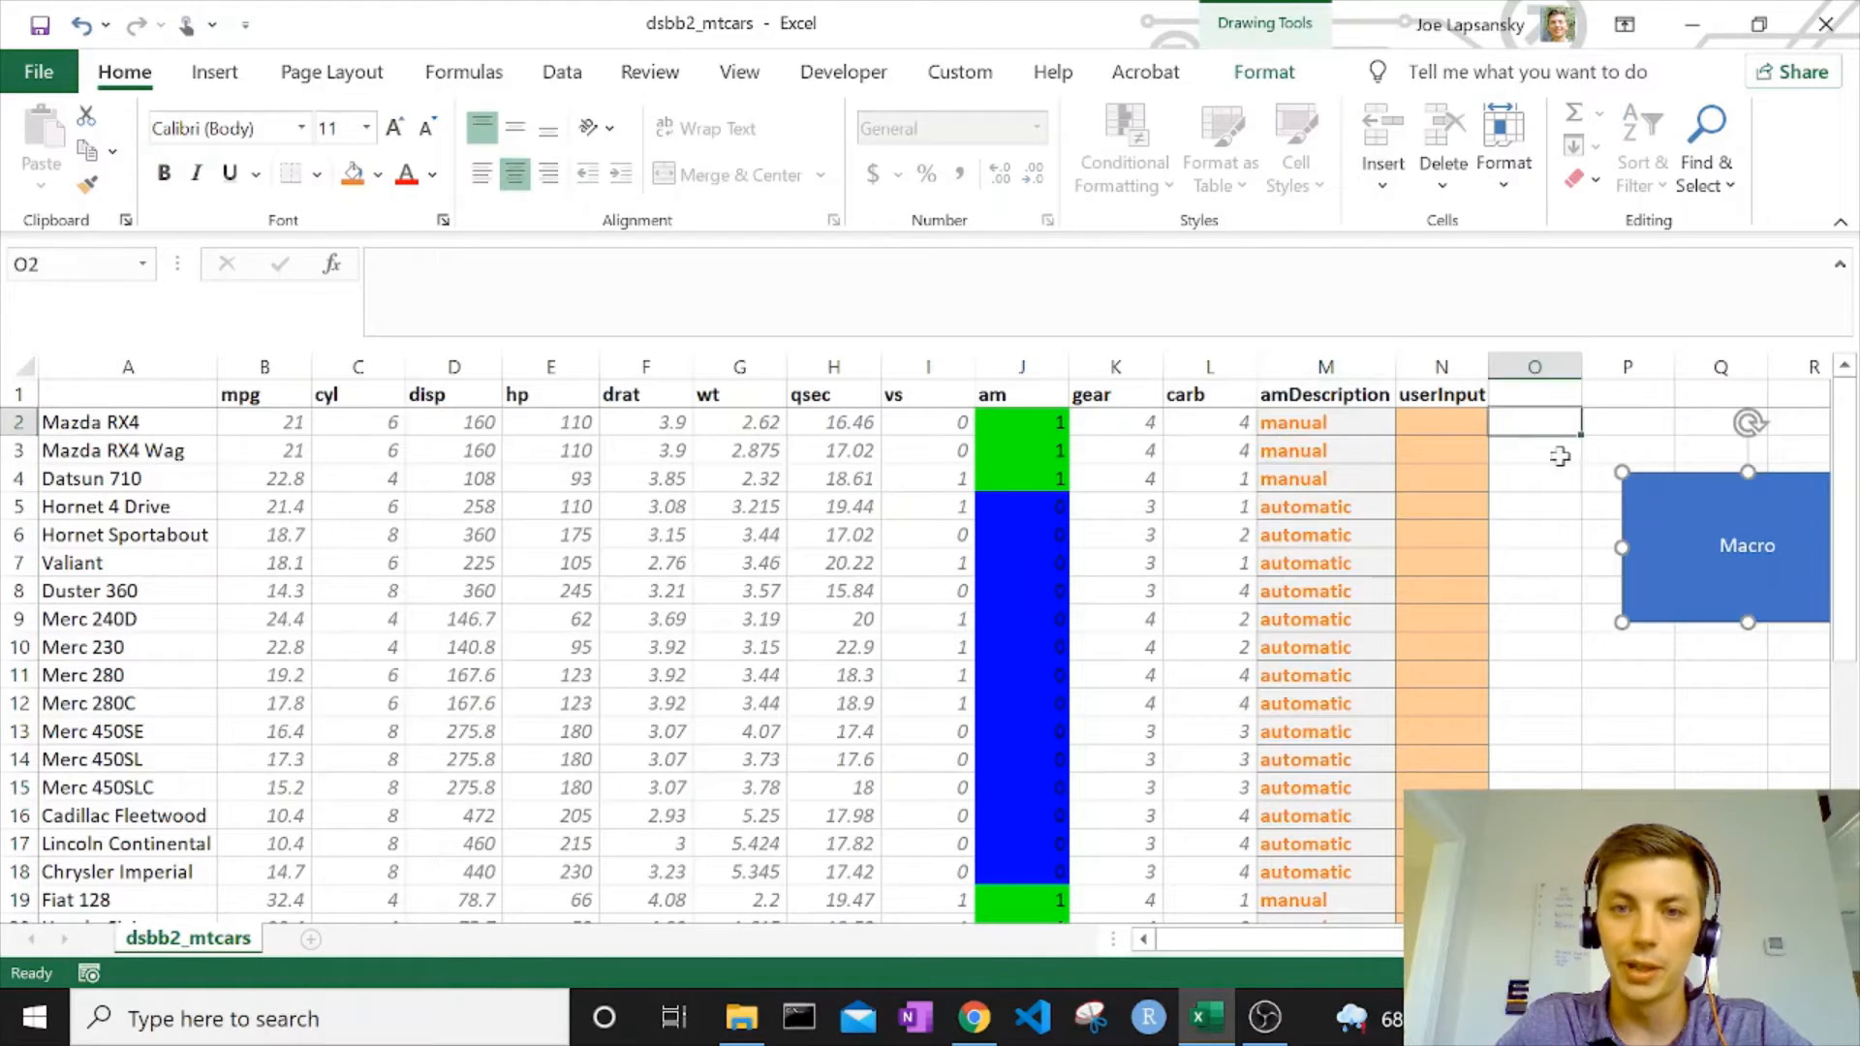
pyautogui.write('=')
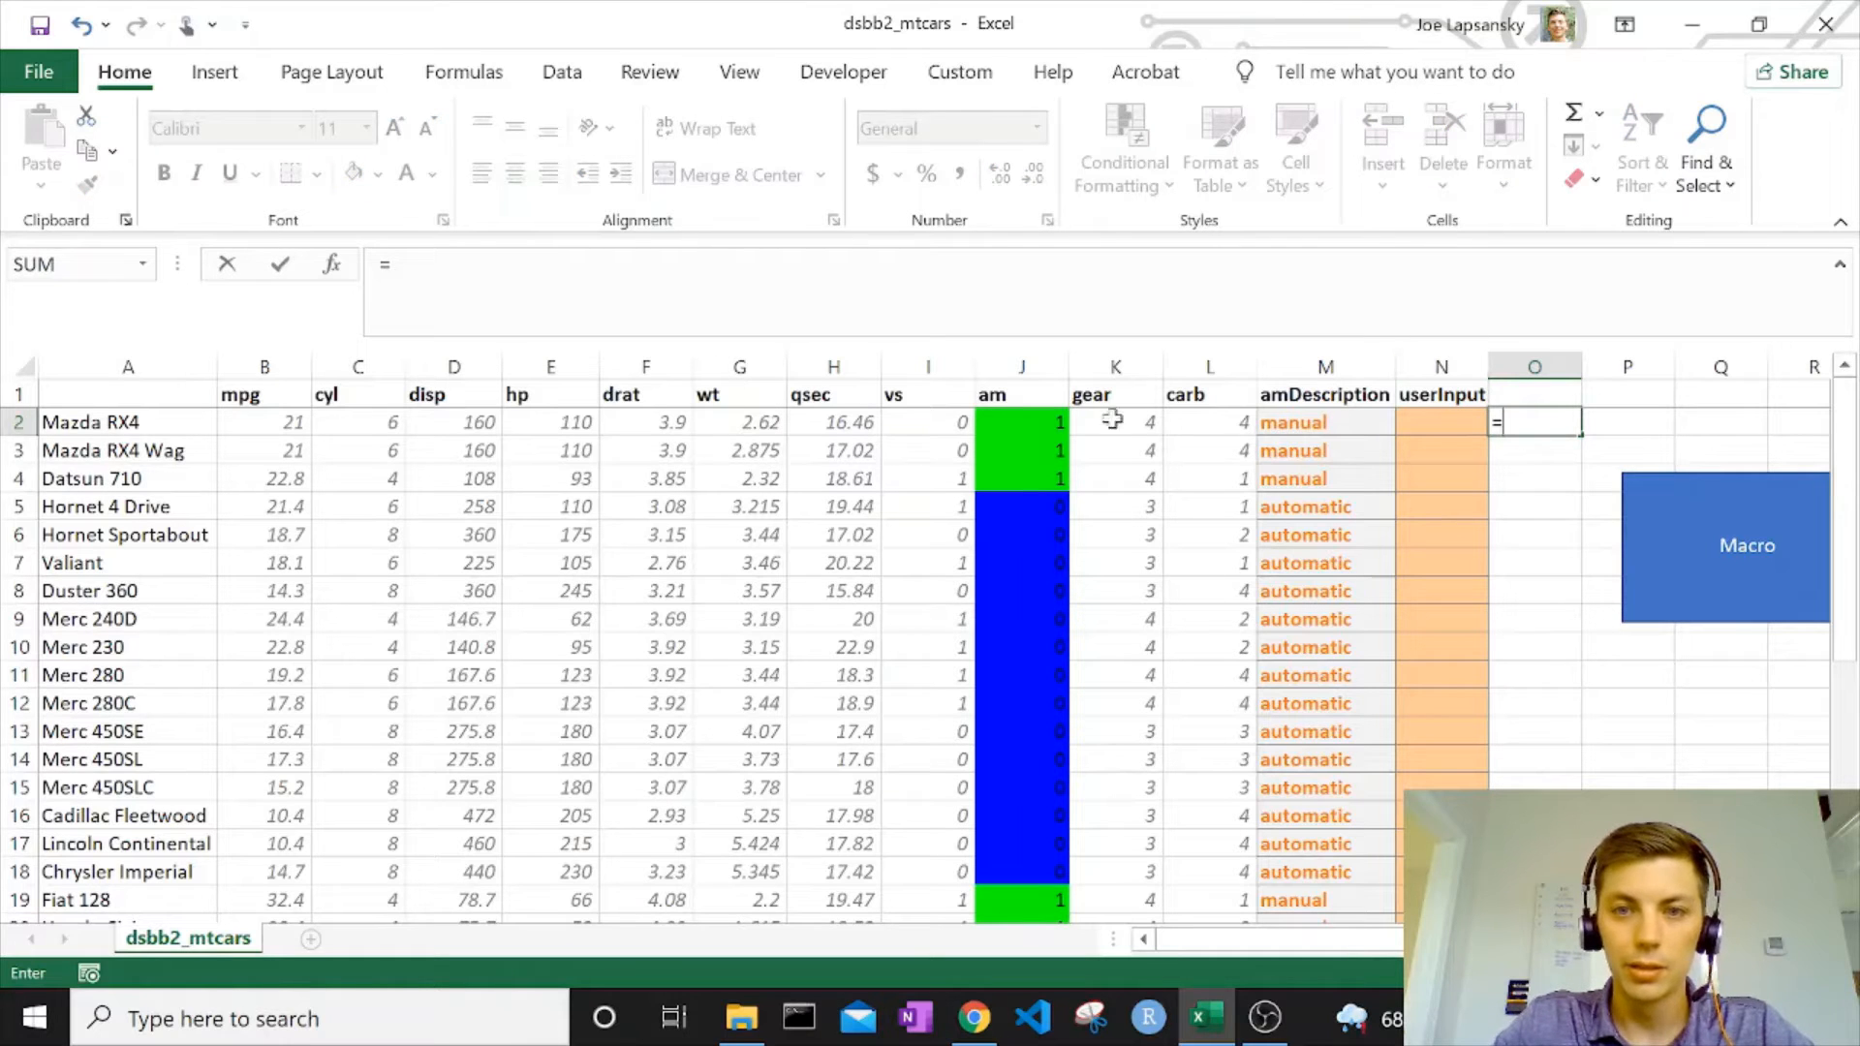
pyautogui.click(1014, 419)
pyautogui.click(373, 417)
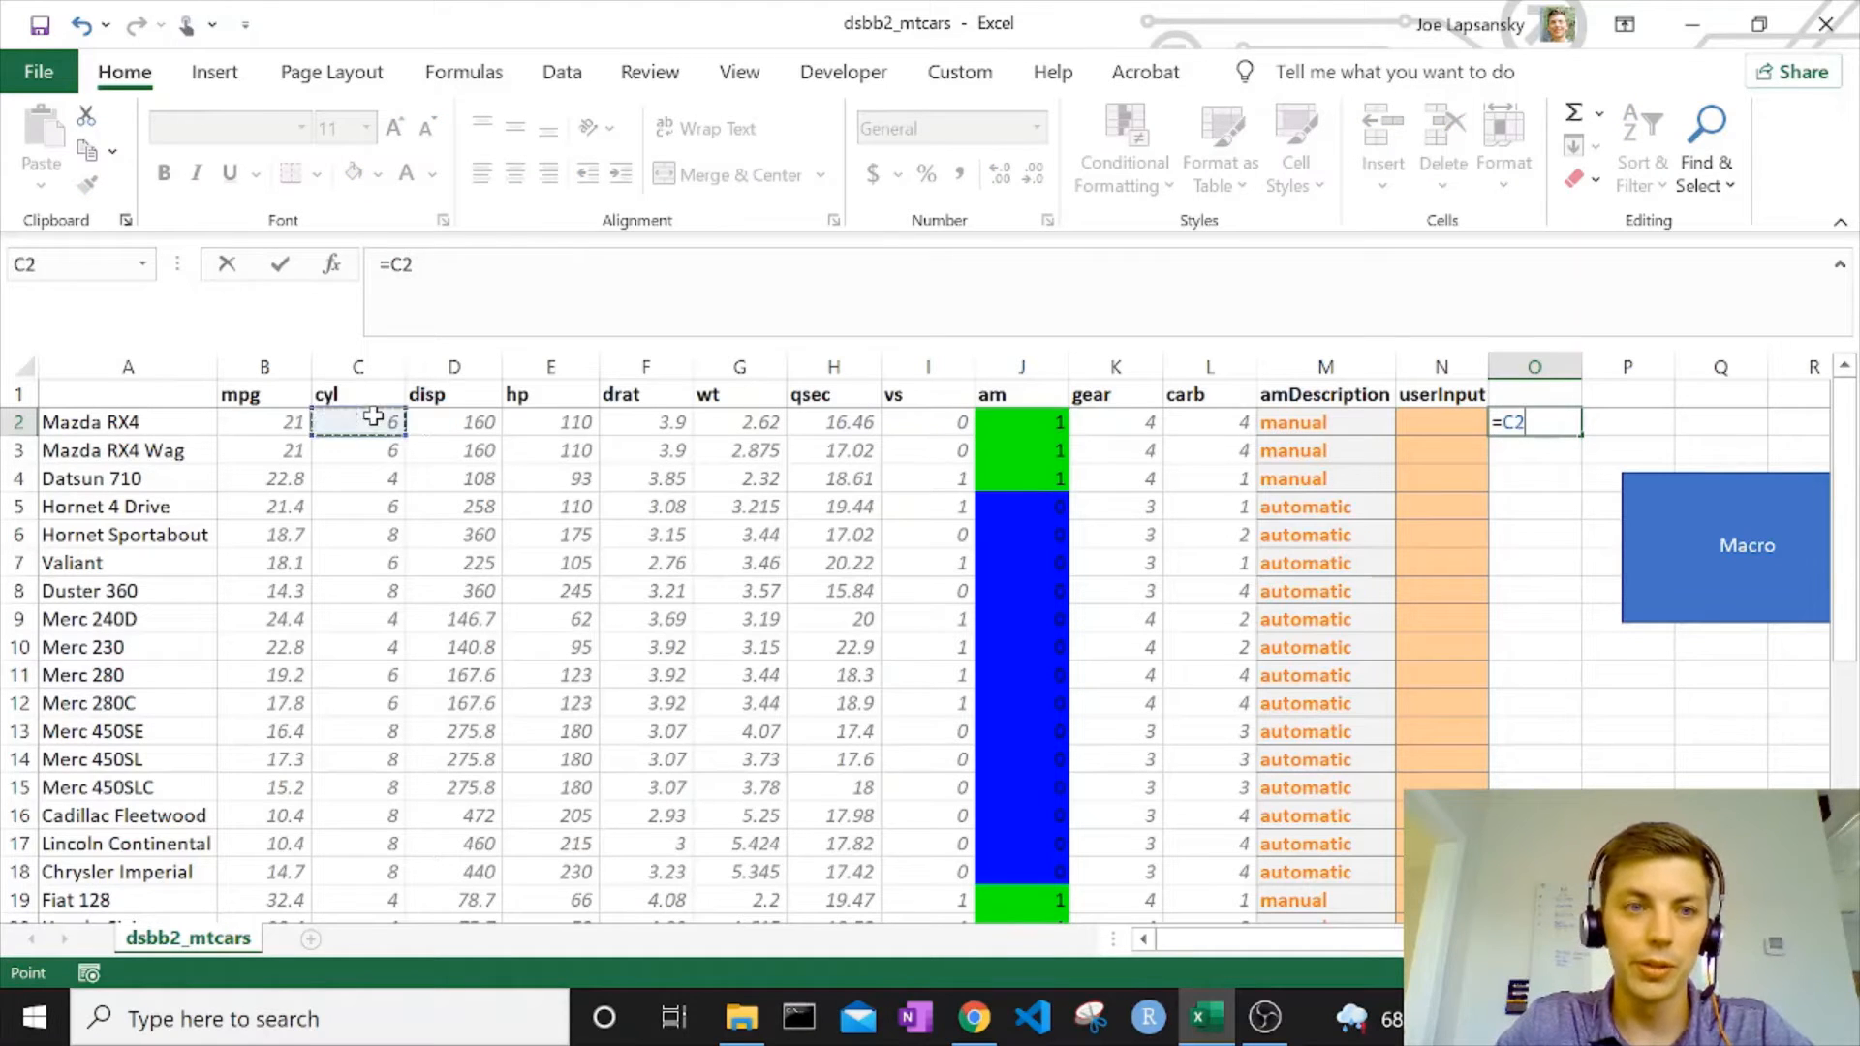
pyautogui.write('+')
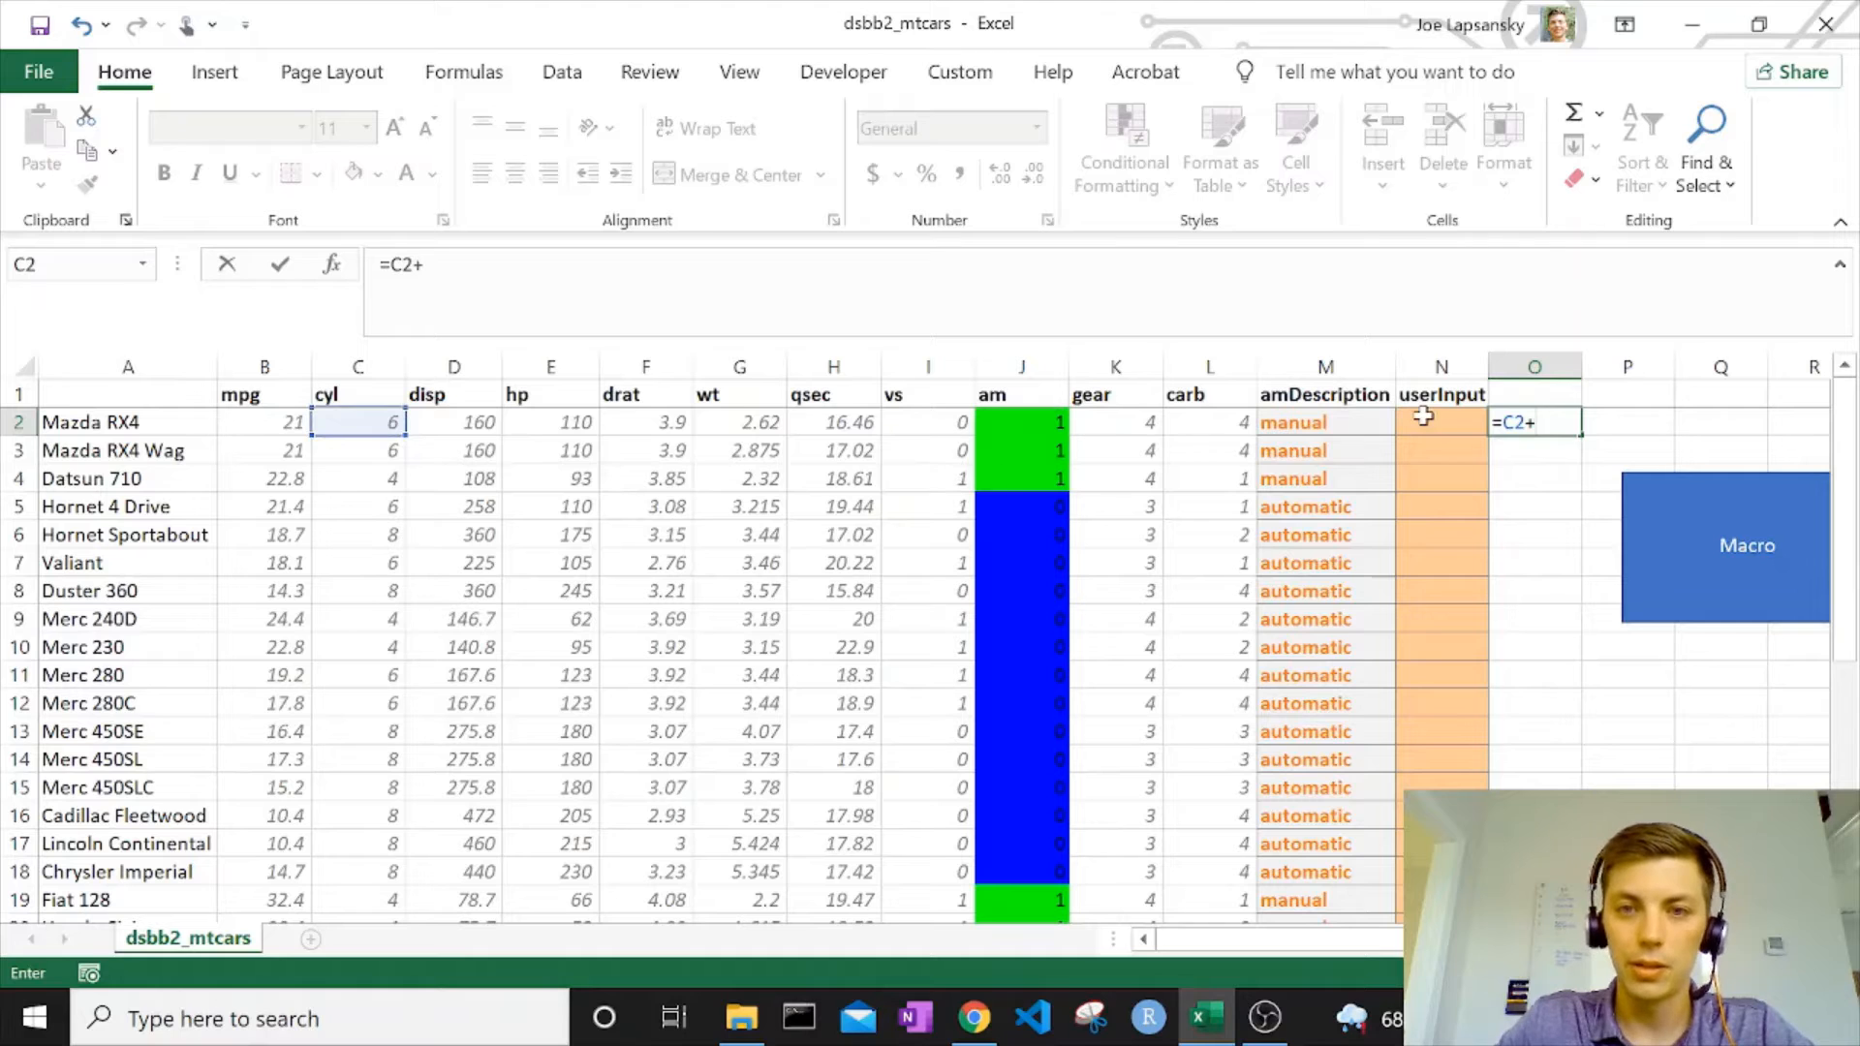
pyautogui.click(1201, 421)
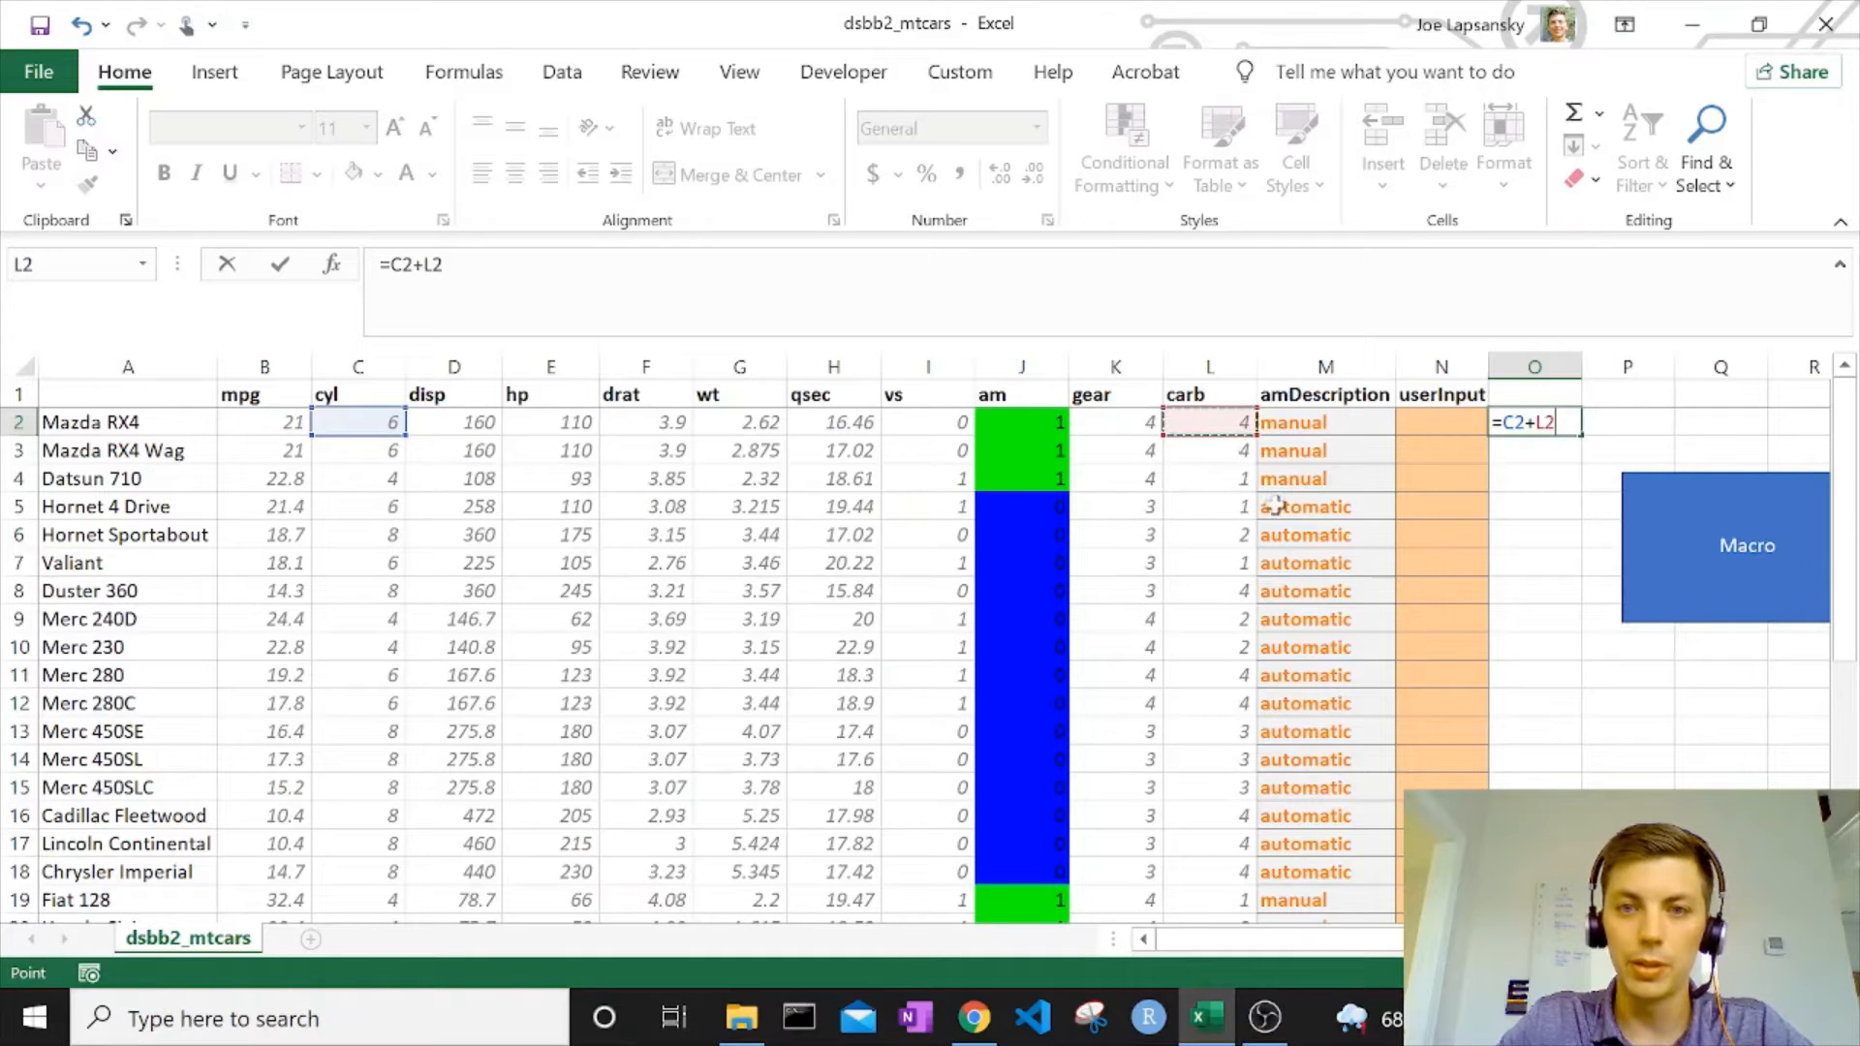
pyautogui.press('BackSpace')
pyautogui.press('BackSpace')
pyautogui.click(1143, 419)
pyautogui.press('Return')
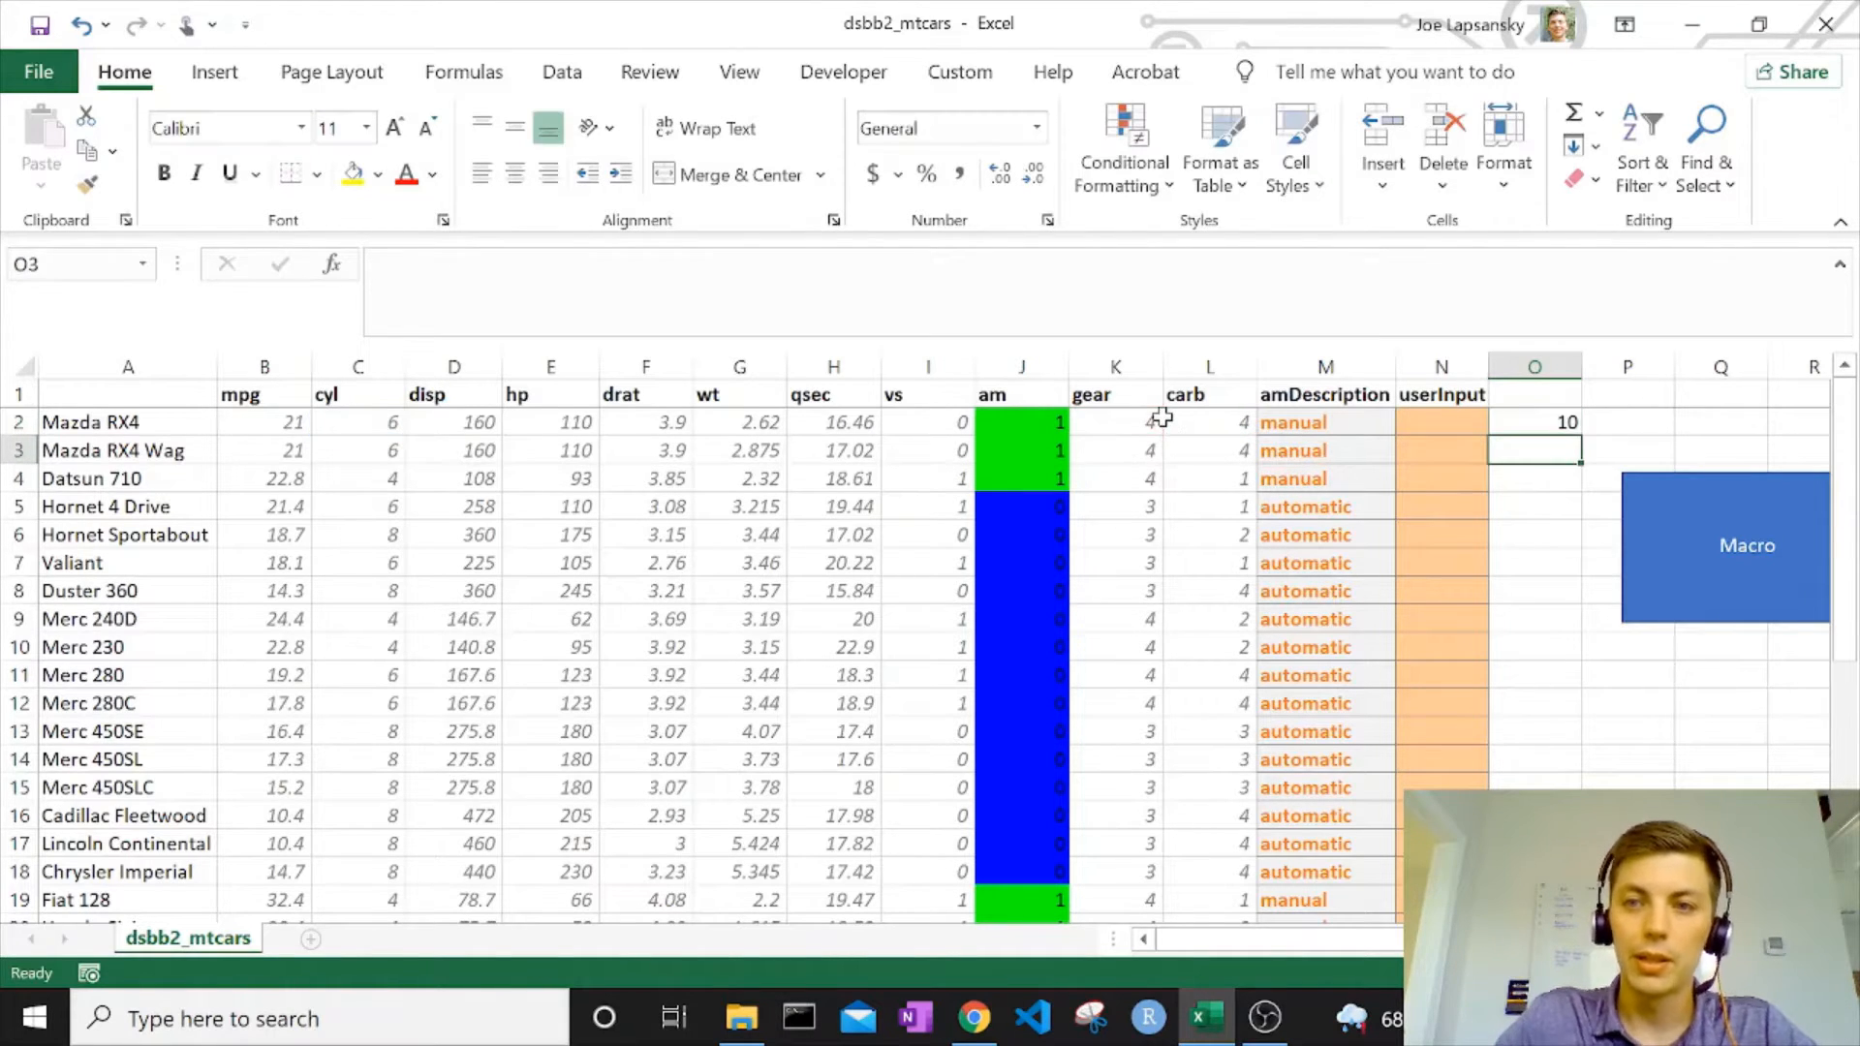
# Apply the Calculation cell style to O2 and fill its formula down to the last car in row 33.
pyautogui.click(1569, 418)
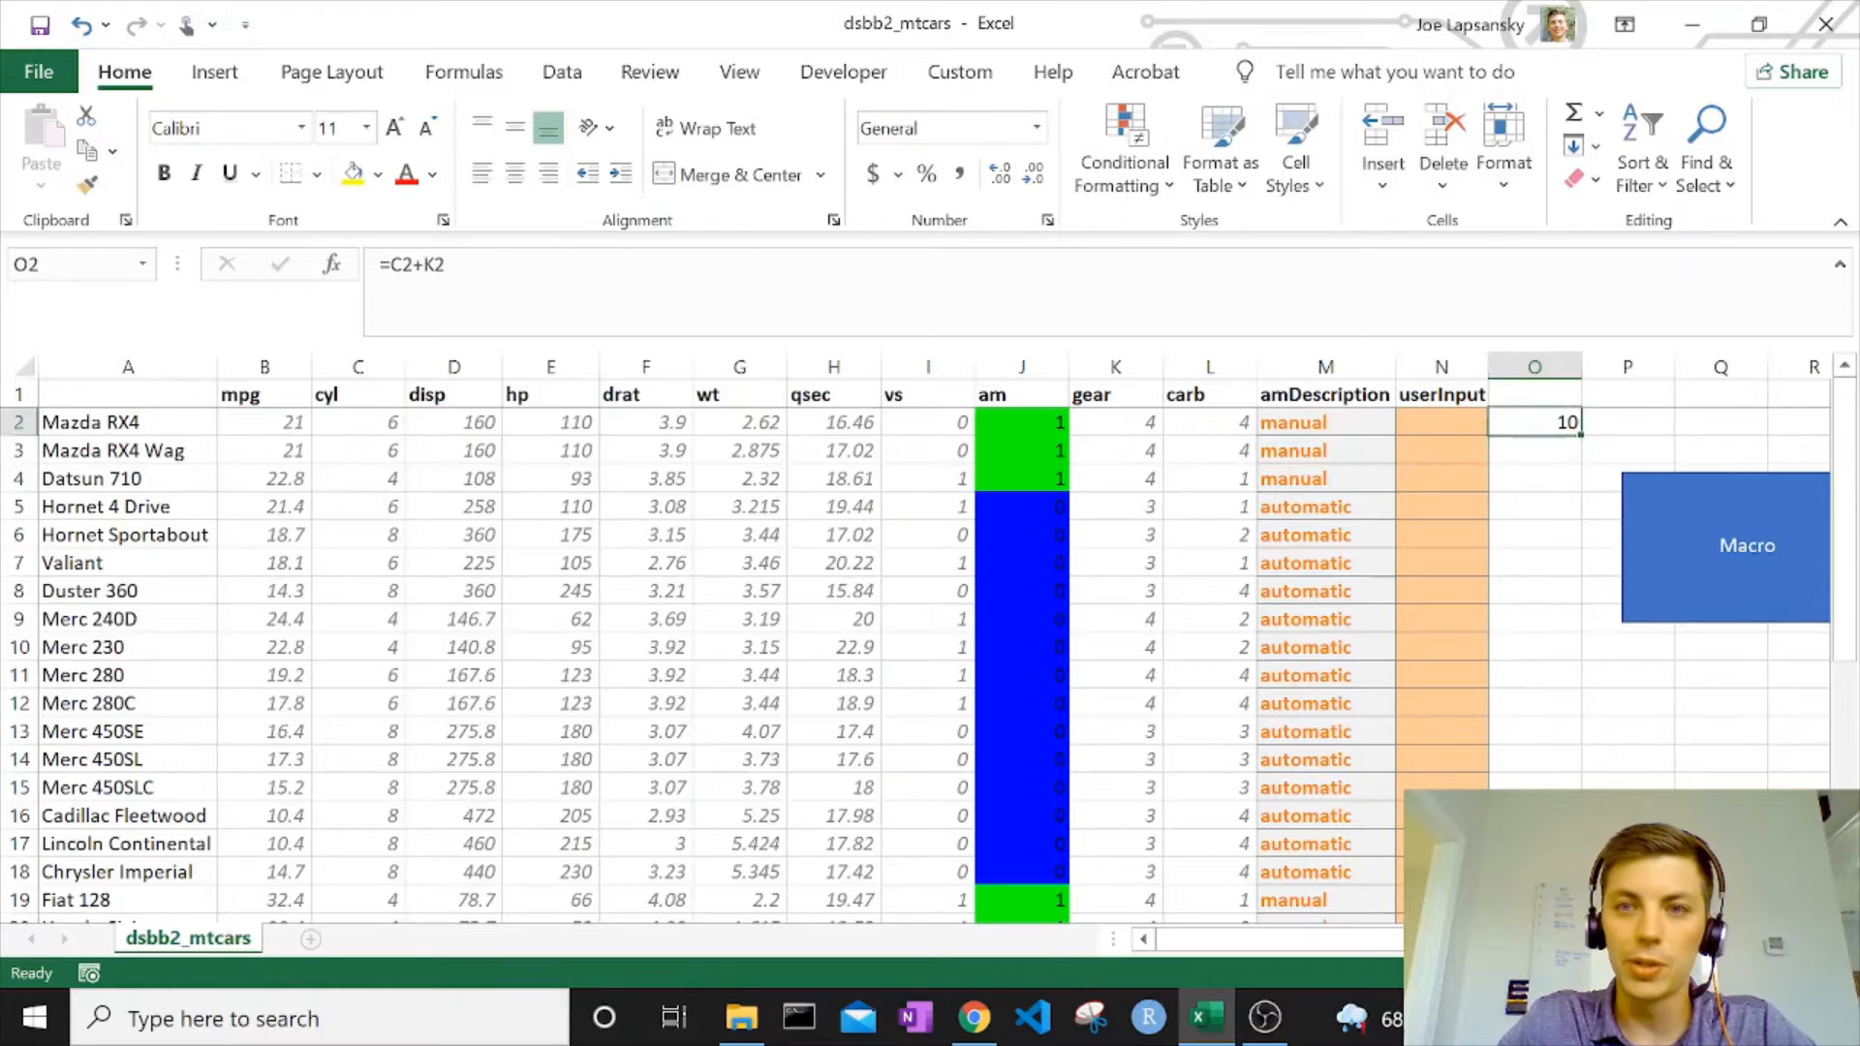
pyautogui.click(1296, 155)
pyautogui.click(1003, 363)
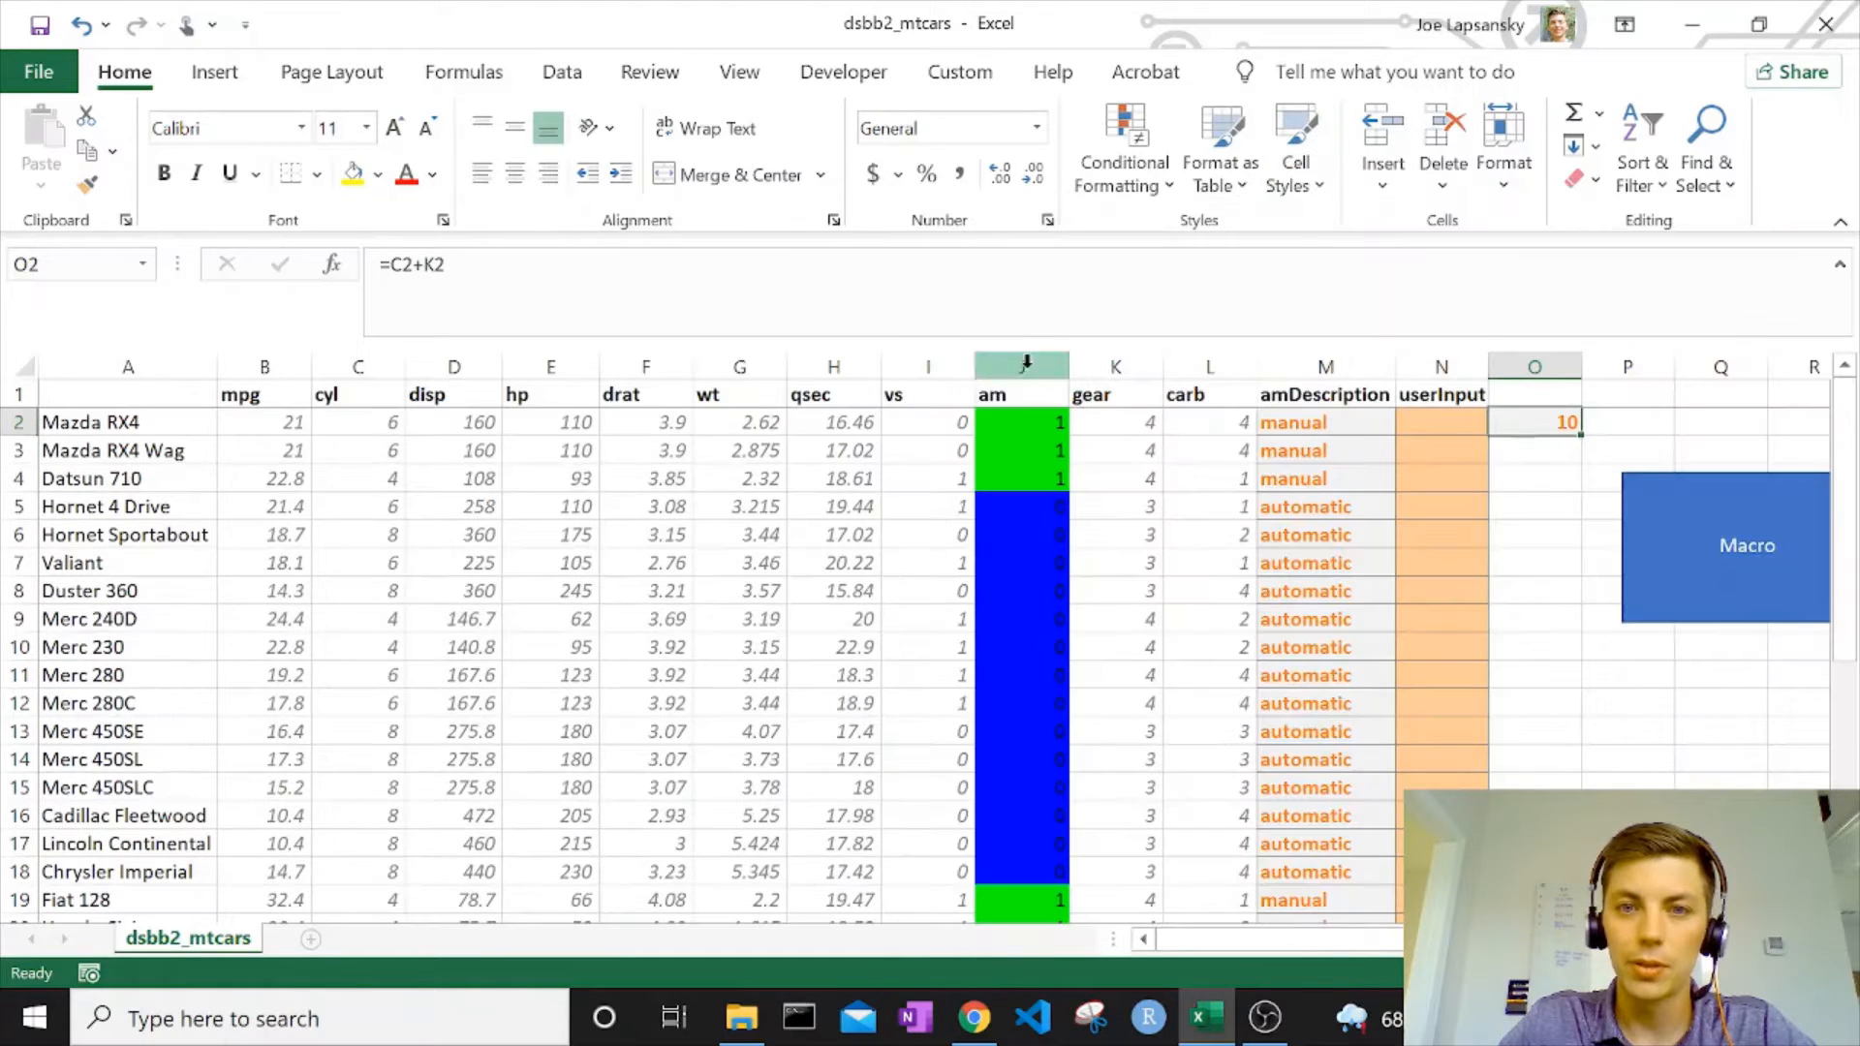
pyautogui.doubleClick(1579, 436)
pyautogui.scroll(-6, 1594, 465)
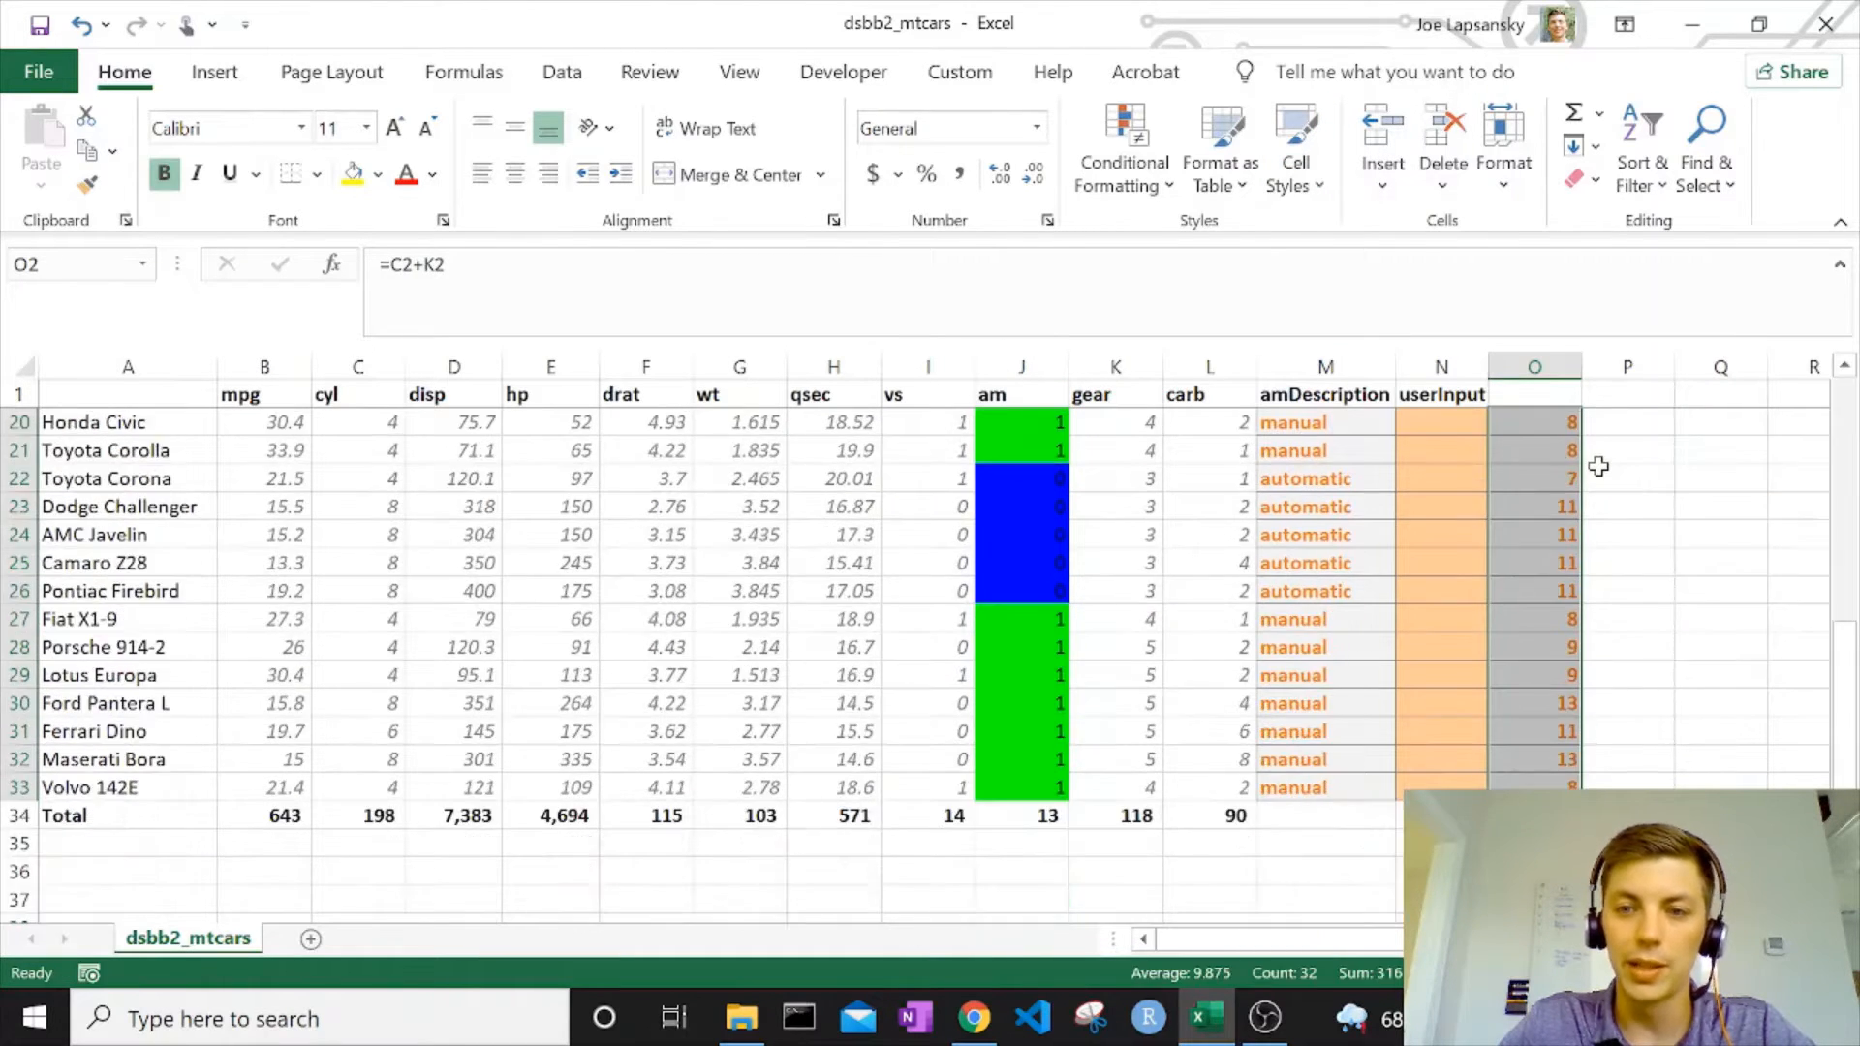
pyautogui.scroll(6, 1594, 456)
# Enter the header "cyl+gear" in O1 and check the cell references of the formula in O2.
pyautogui.click(1542, 397)
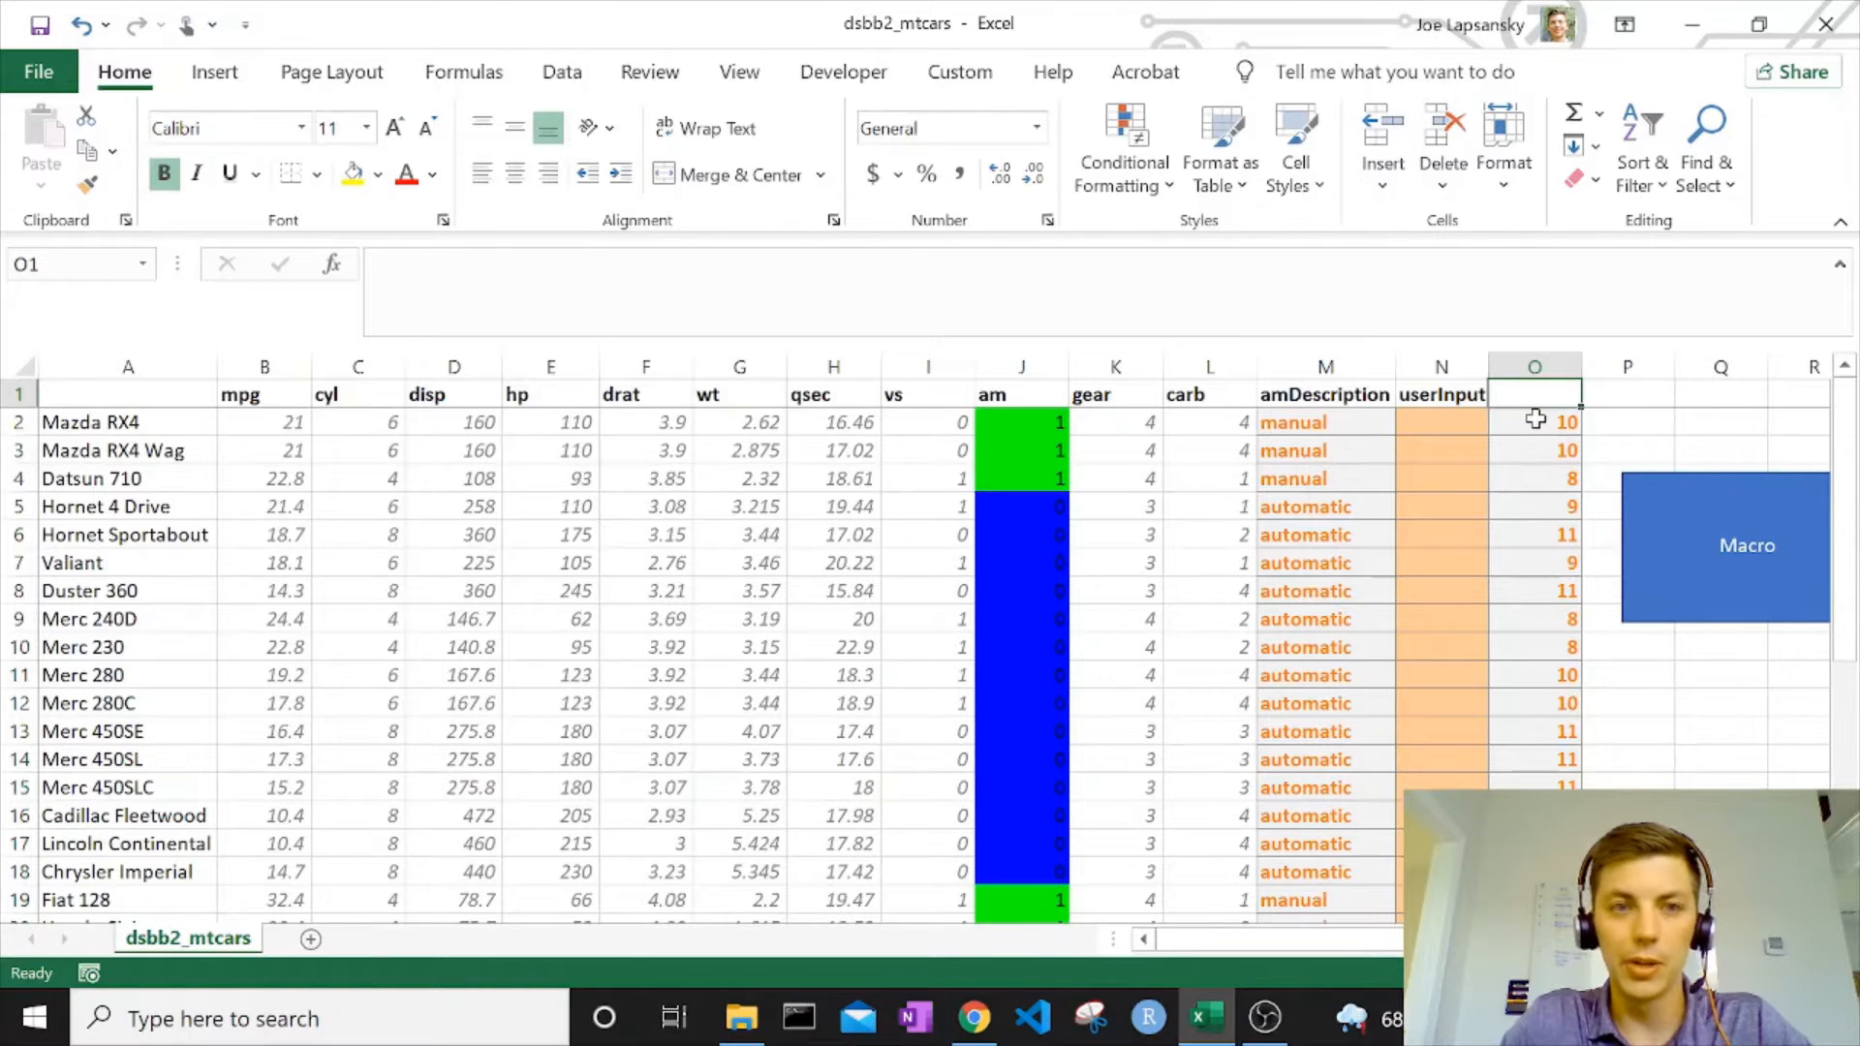
pyautogui.write('cyl')
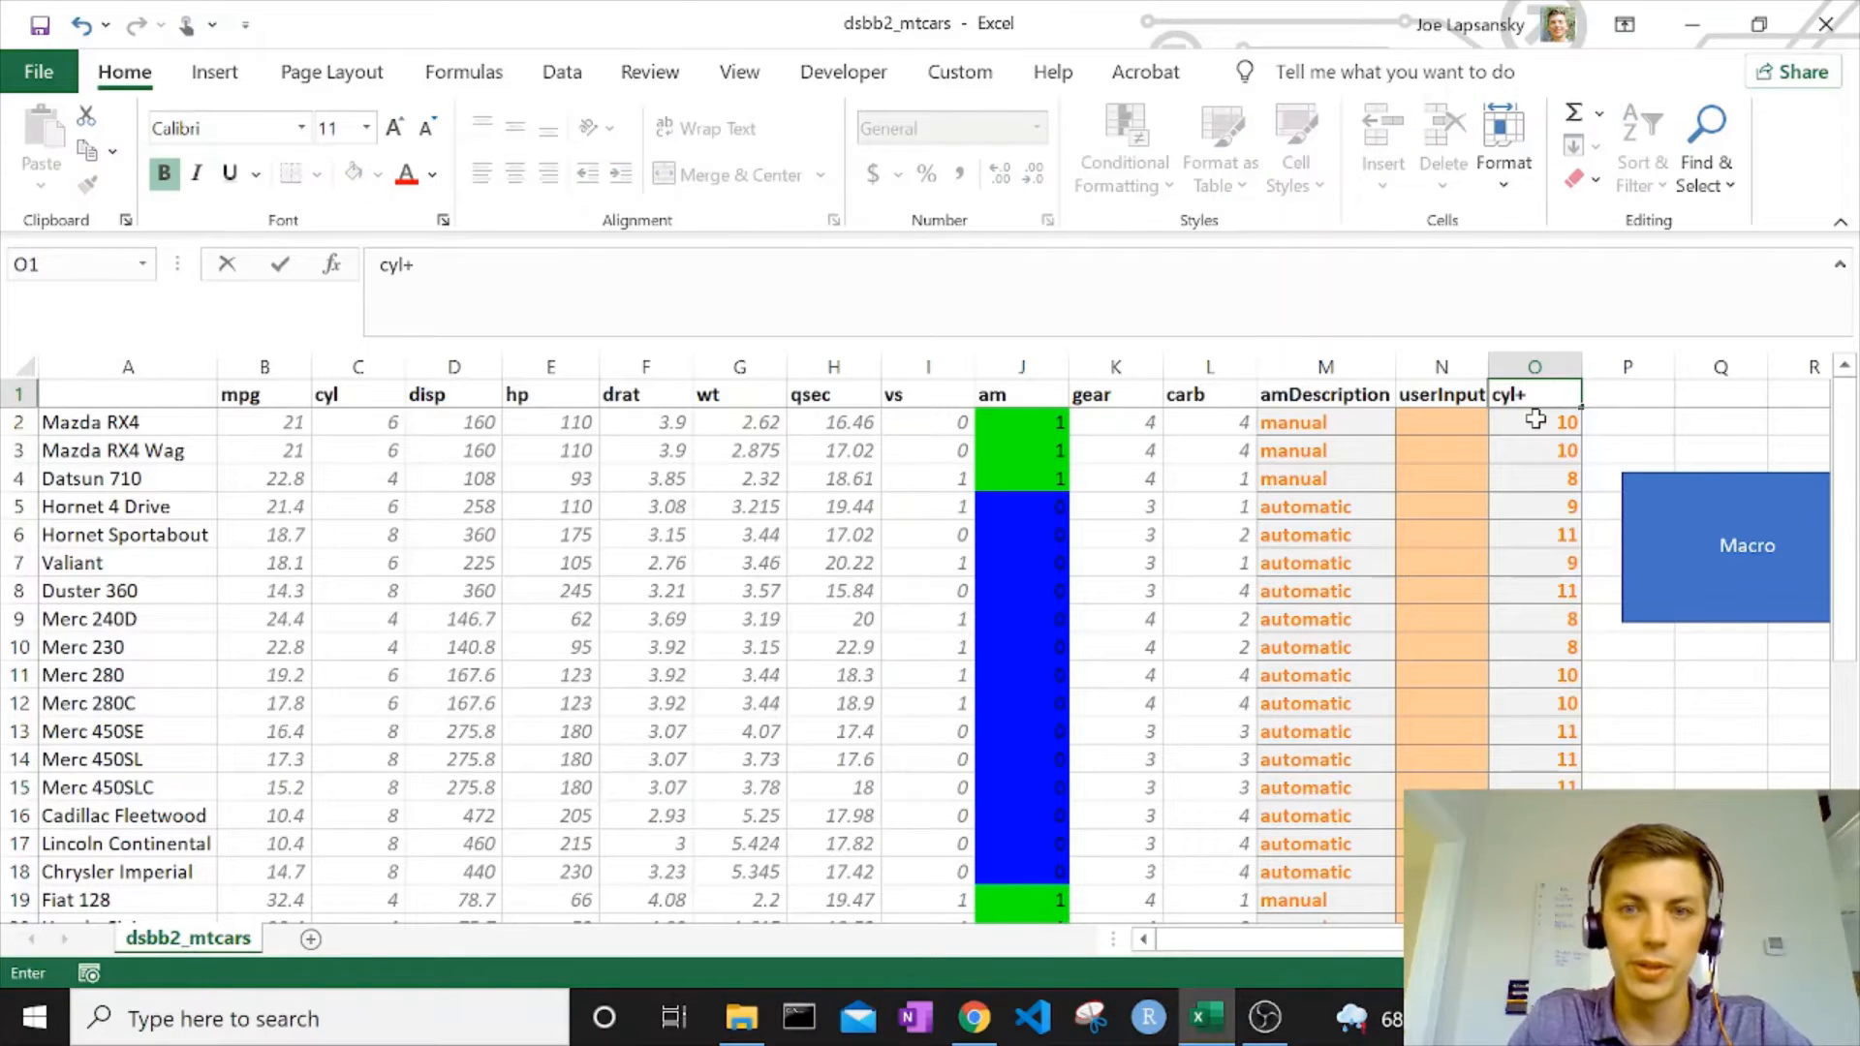
pyautogui.write('+gear')
pyautogui.press('Return')
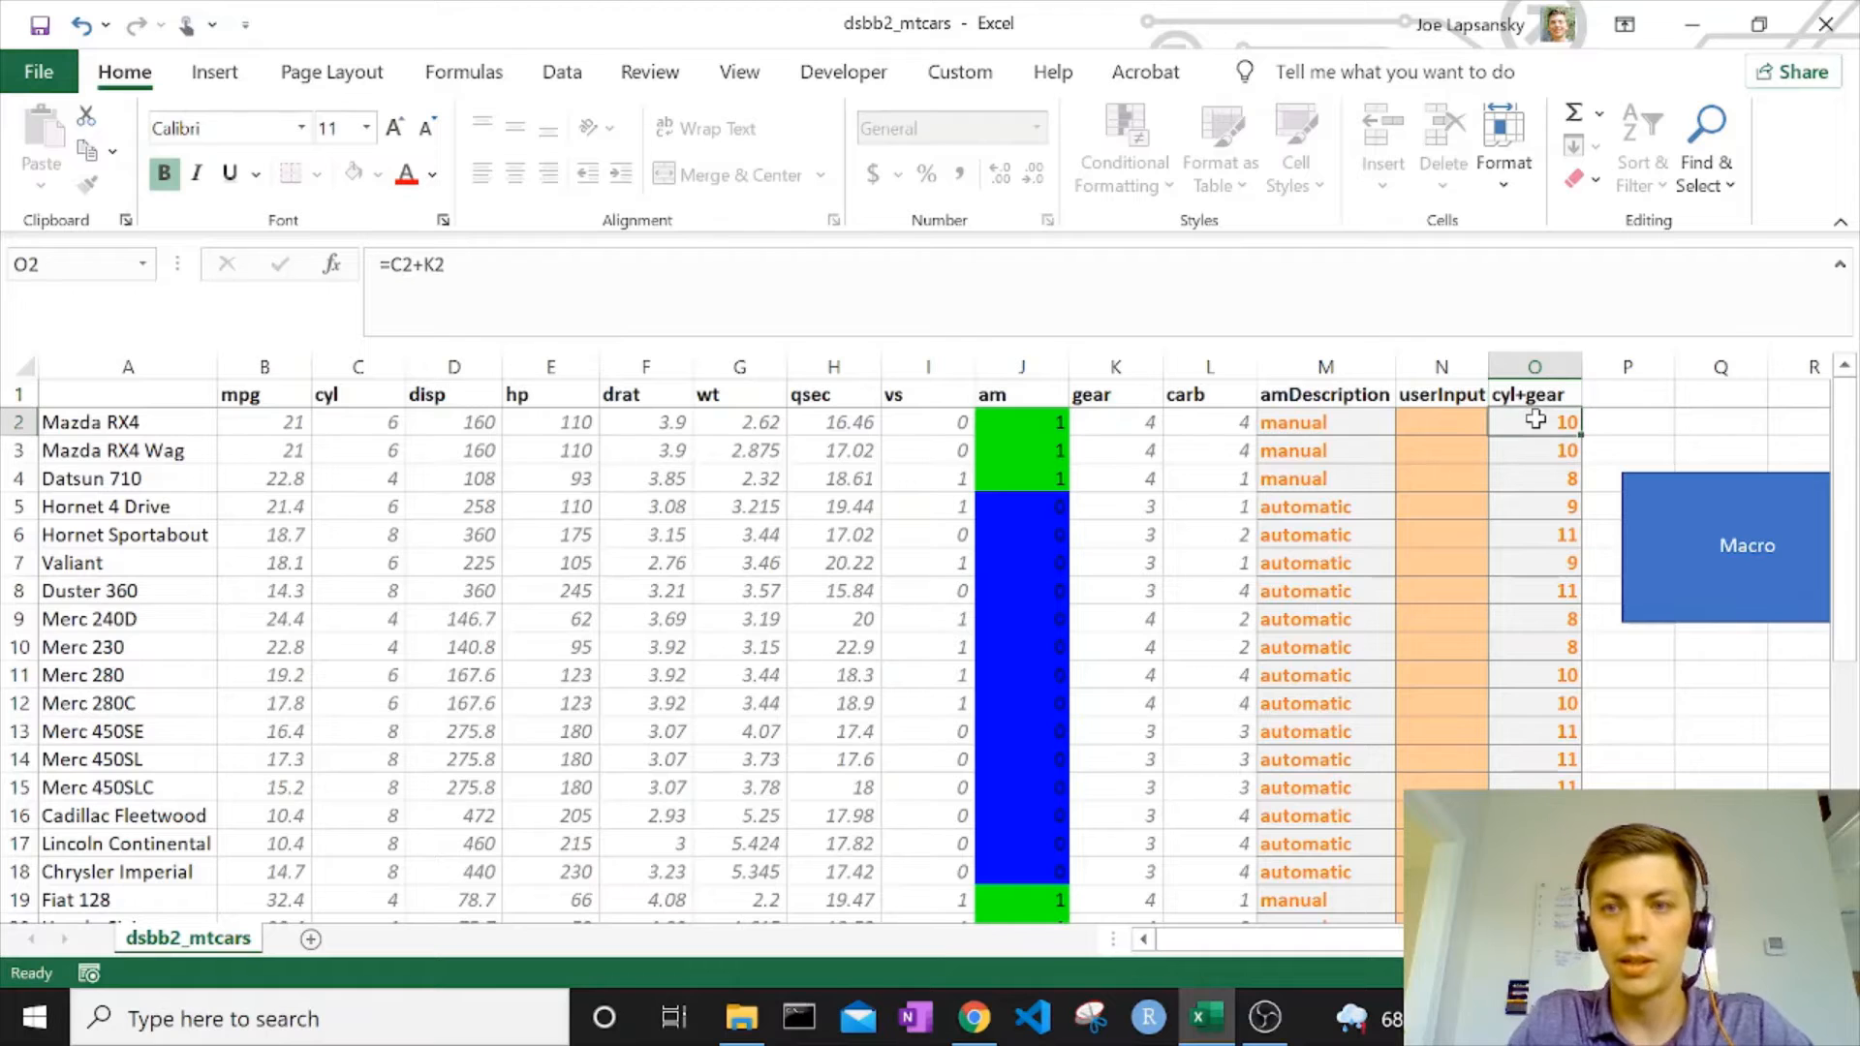
pyautogui.doubleClick(1536, 418)
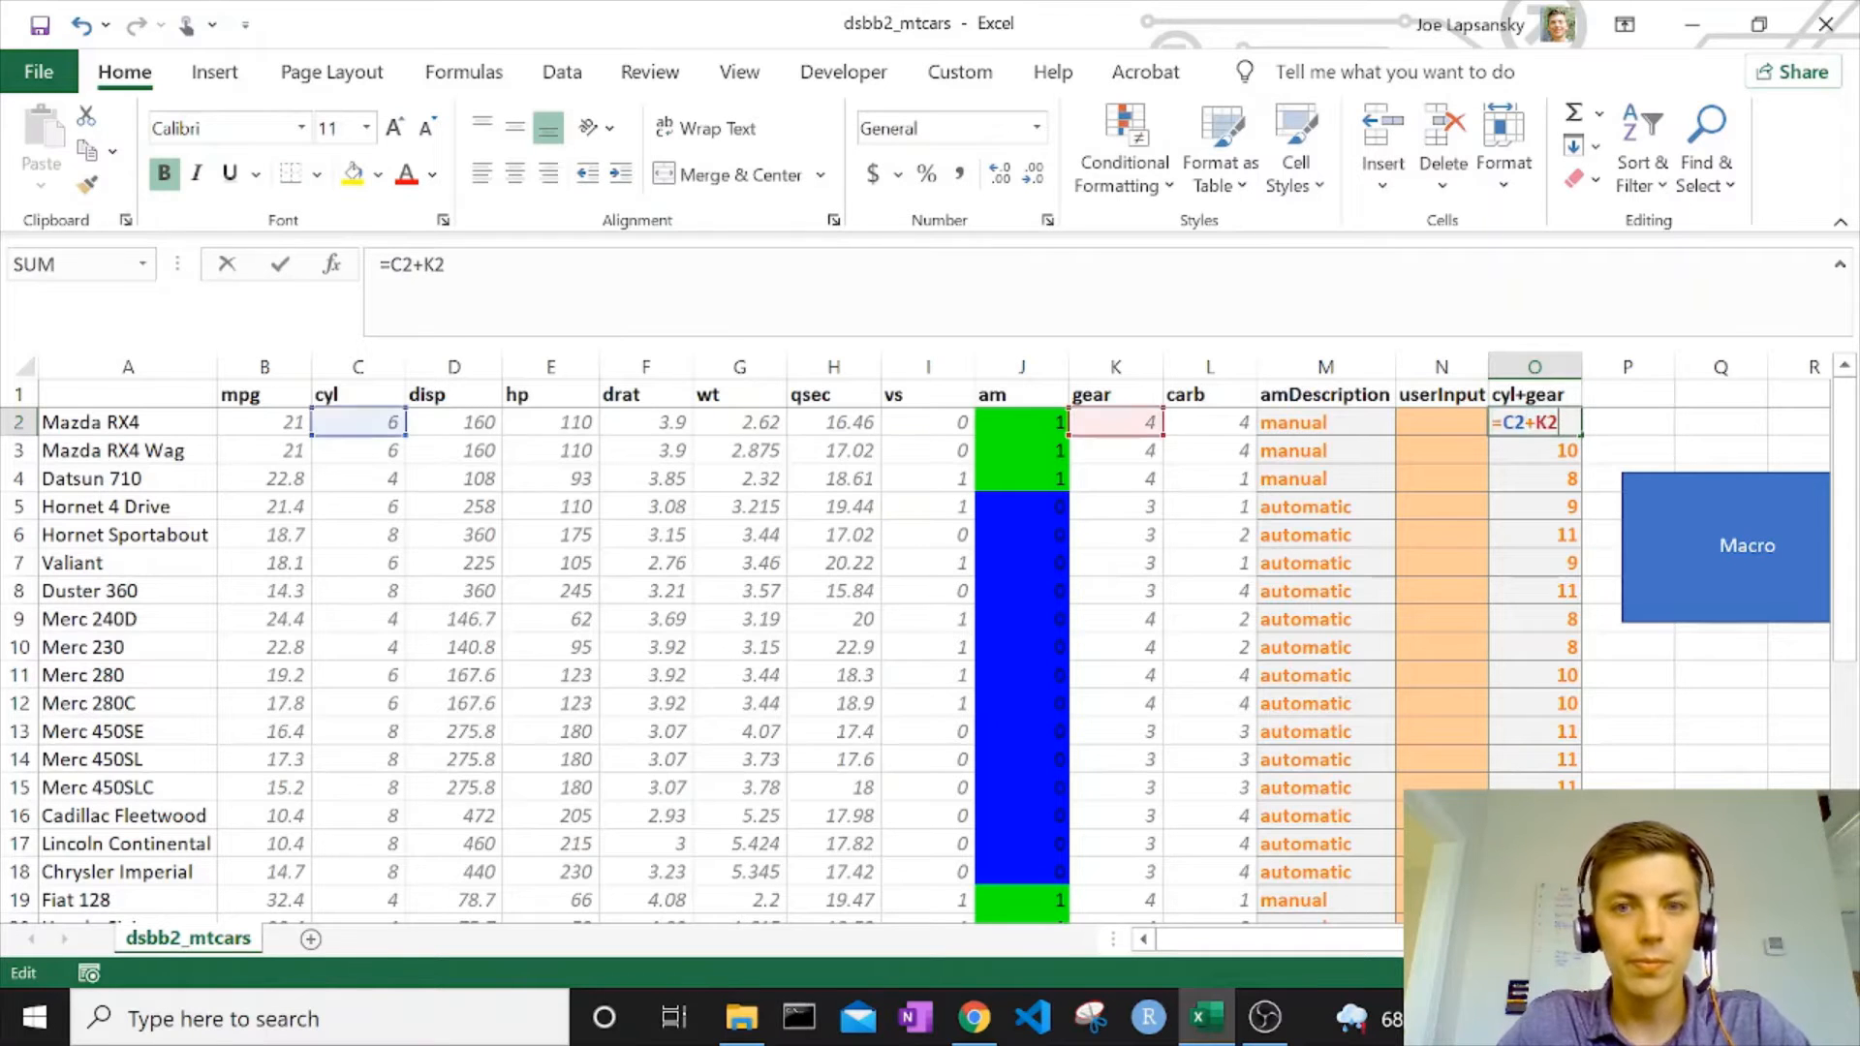
pyautogui.press('Escape')
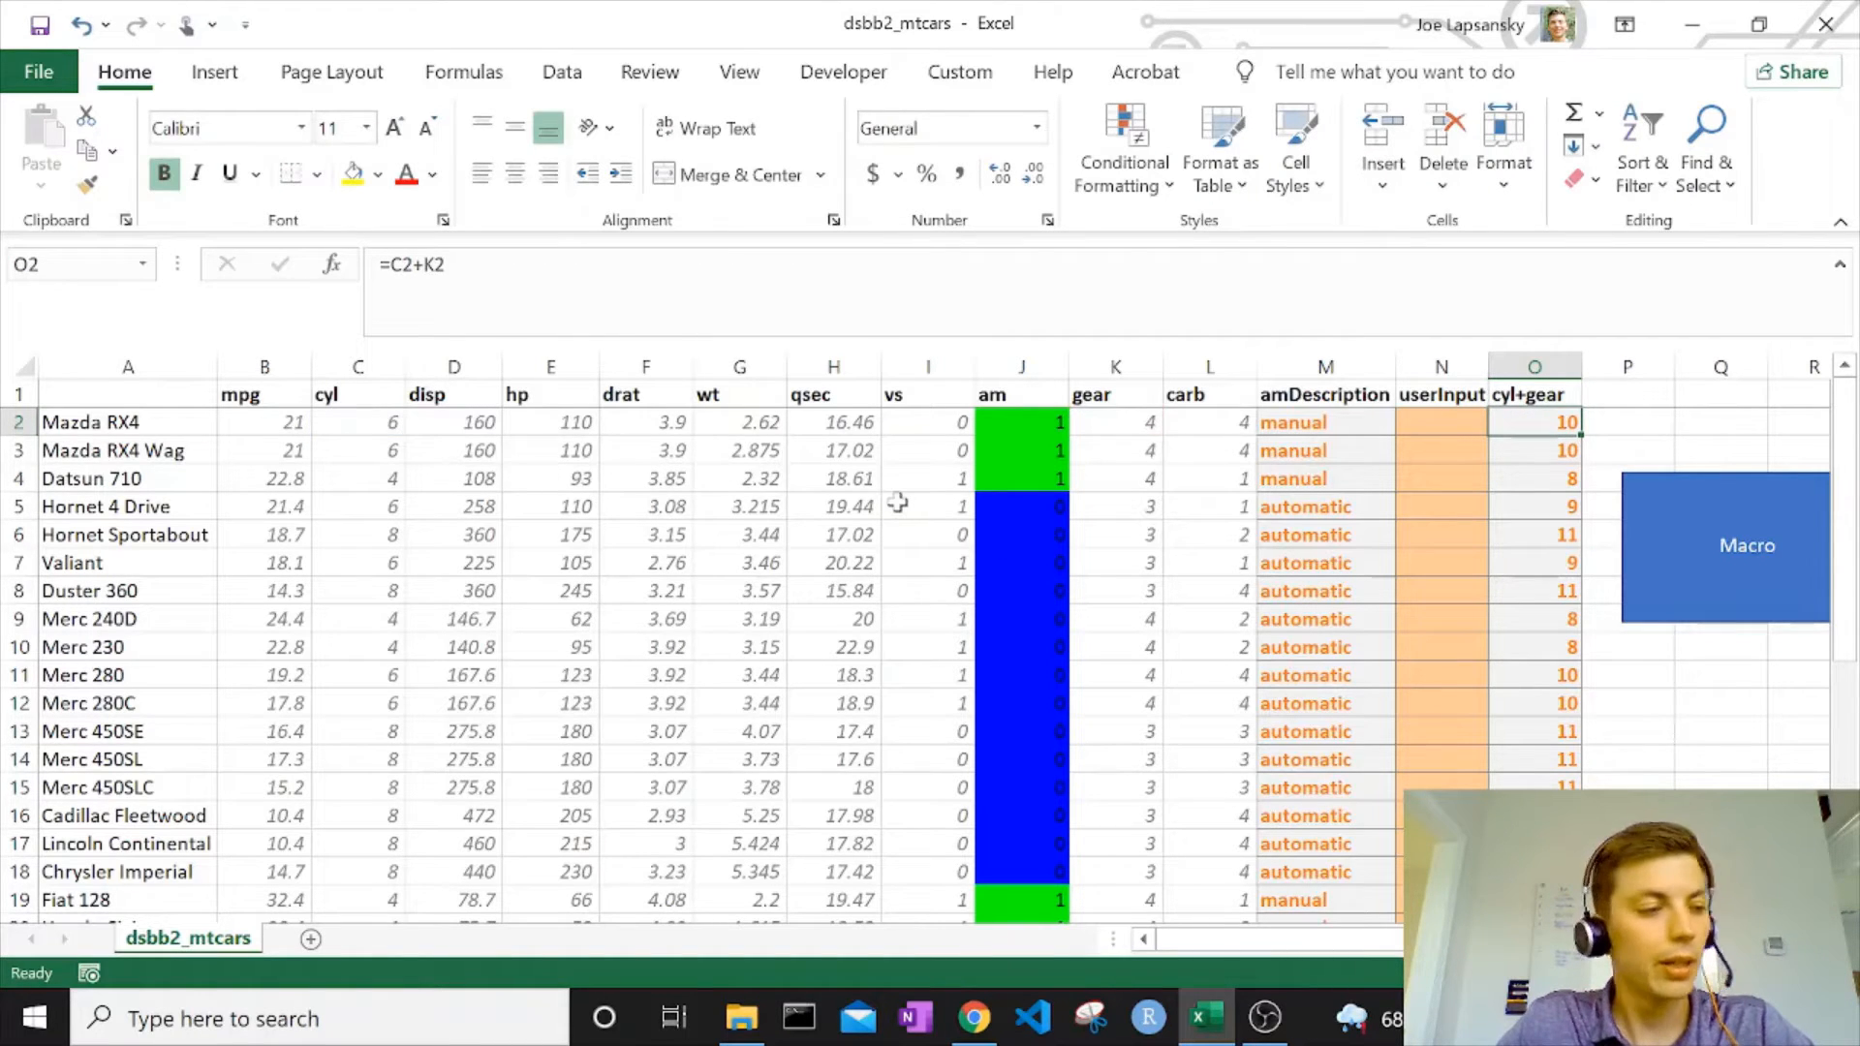
# Move the Macro rectangle slightly down and farther from column O, with its upper edge around row 6.
pyautogui.rightClick(1748, 504)
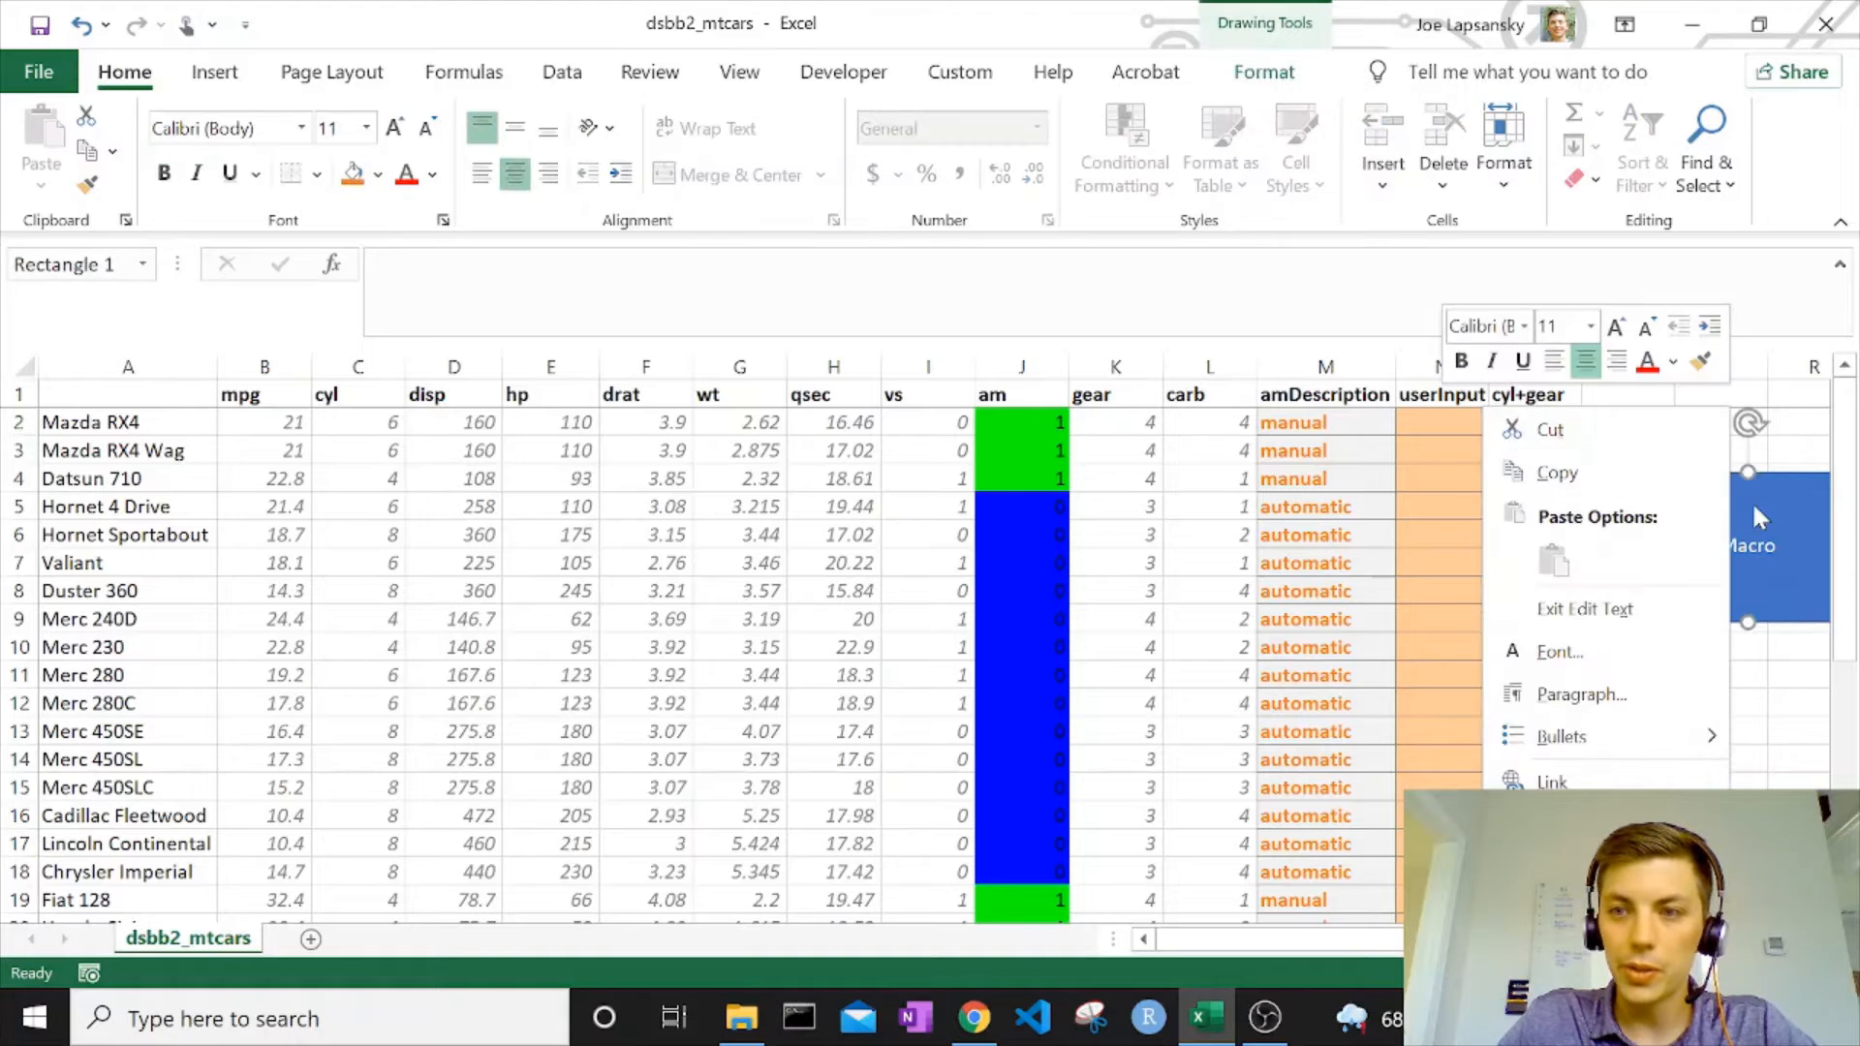
pyautogui.press('Escape')
pyautogui.moveTo(1681, 486); pyautogui.dragTo(1719, 555)
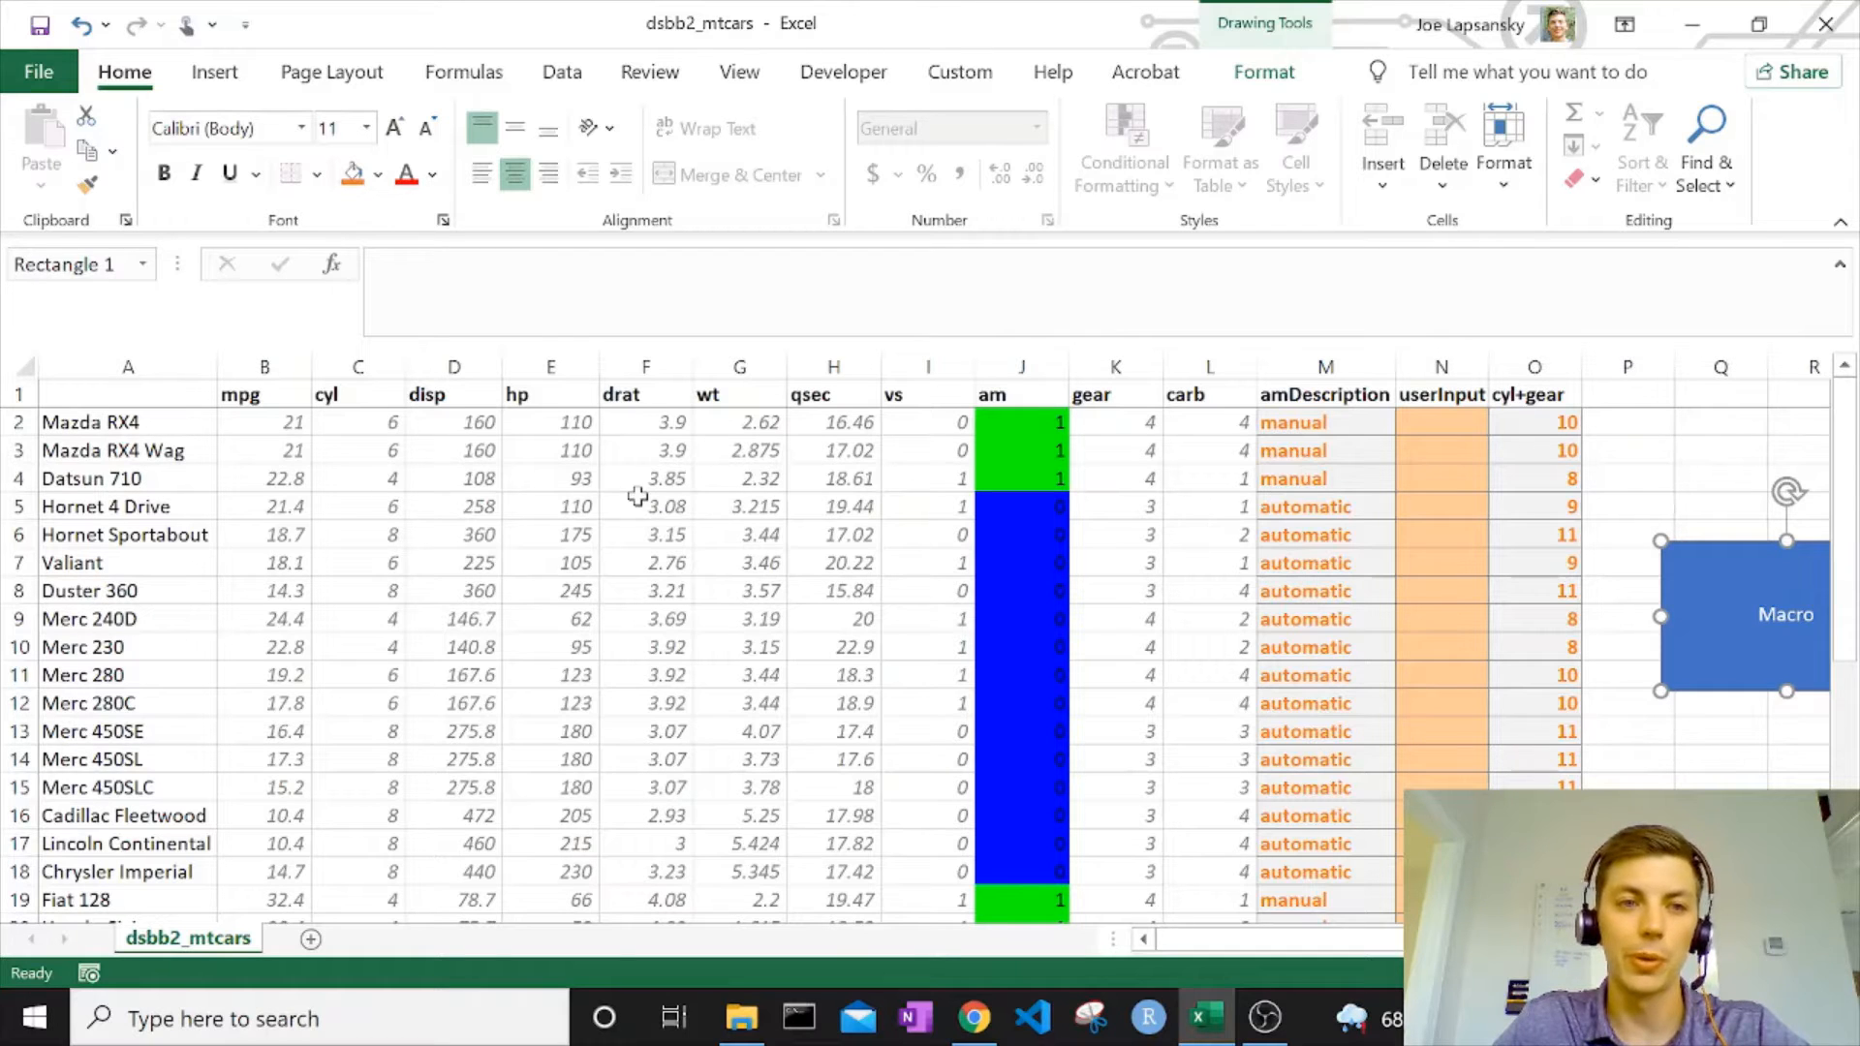
# Insert a line sparkline in P2 based on the first car's values in B2:H2.
pyautogui.moveTo(281, 424)
pyautogui.mouseDown()
pyautogui.moveTo(659, 452)
pyautogui.moveTo(834, 451)
pyautogui.moveTo(849, 424)
pyautogui.mouseUp()
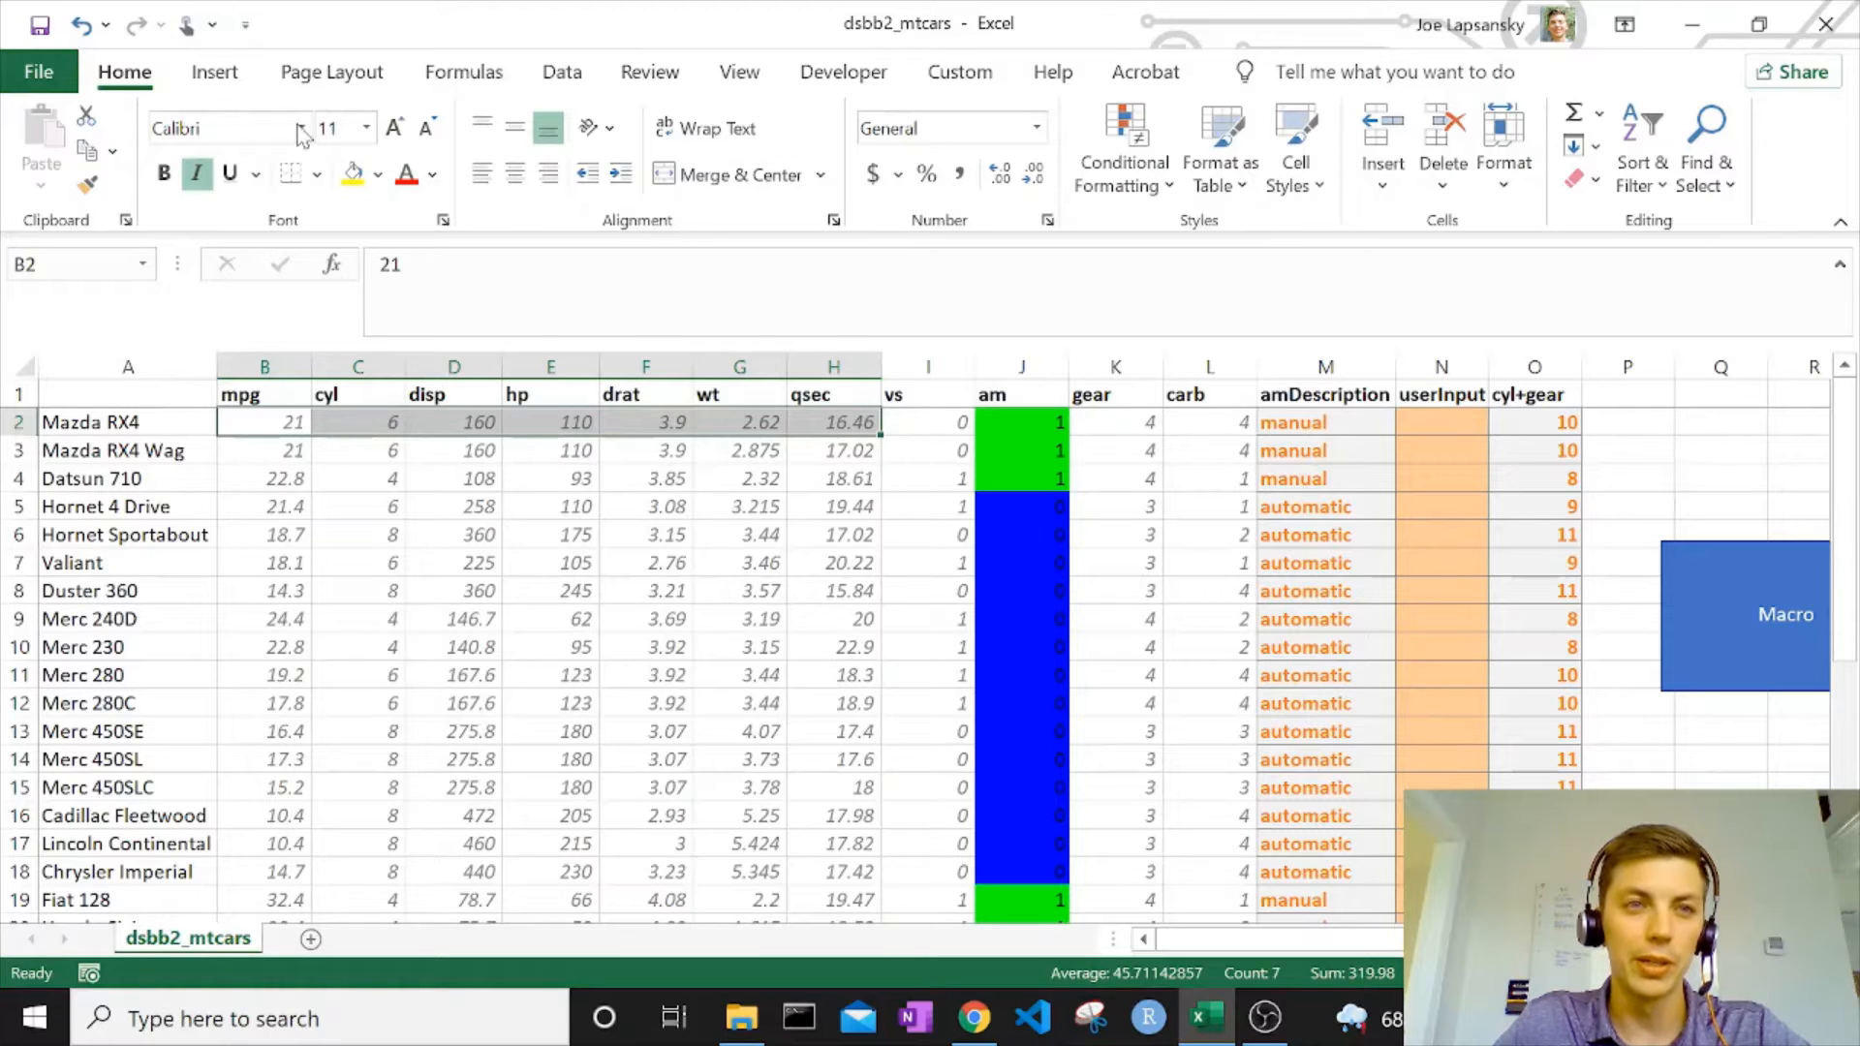
pyautogui.click(215, 71)
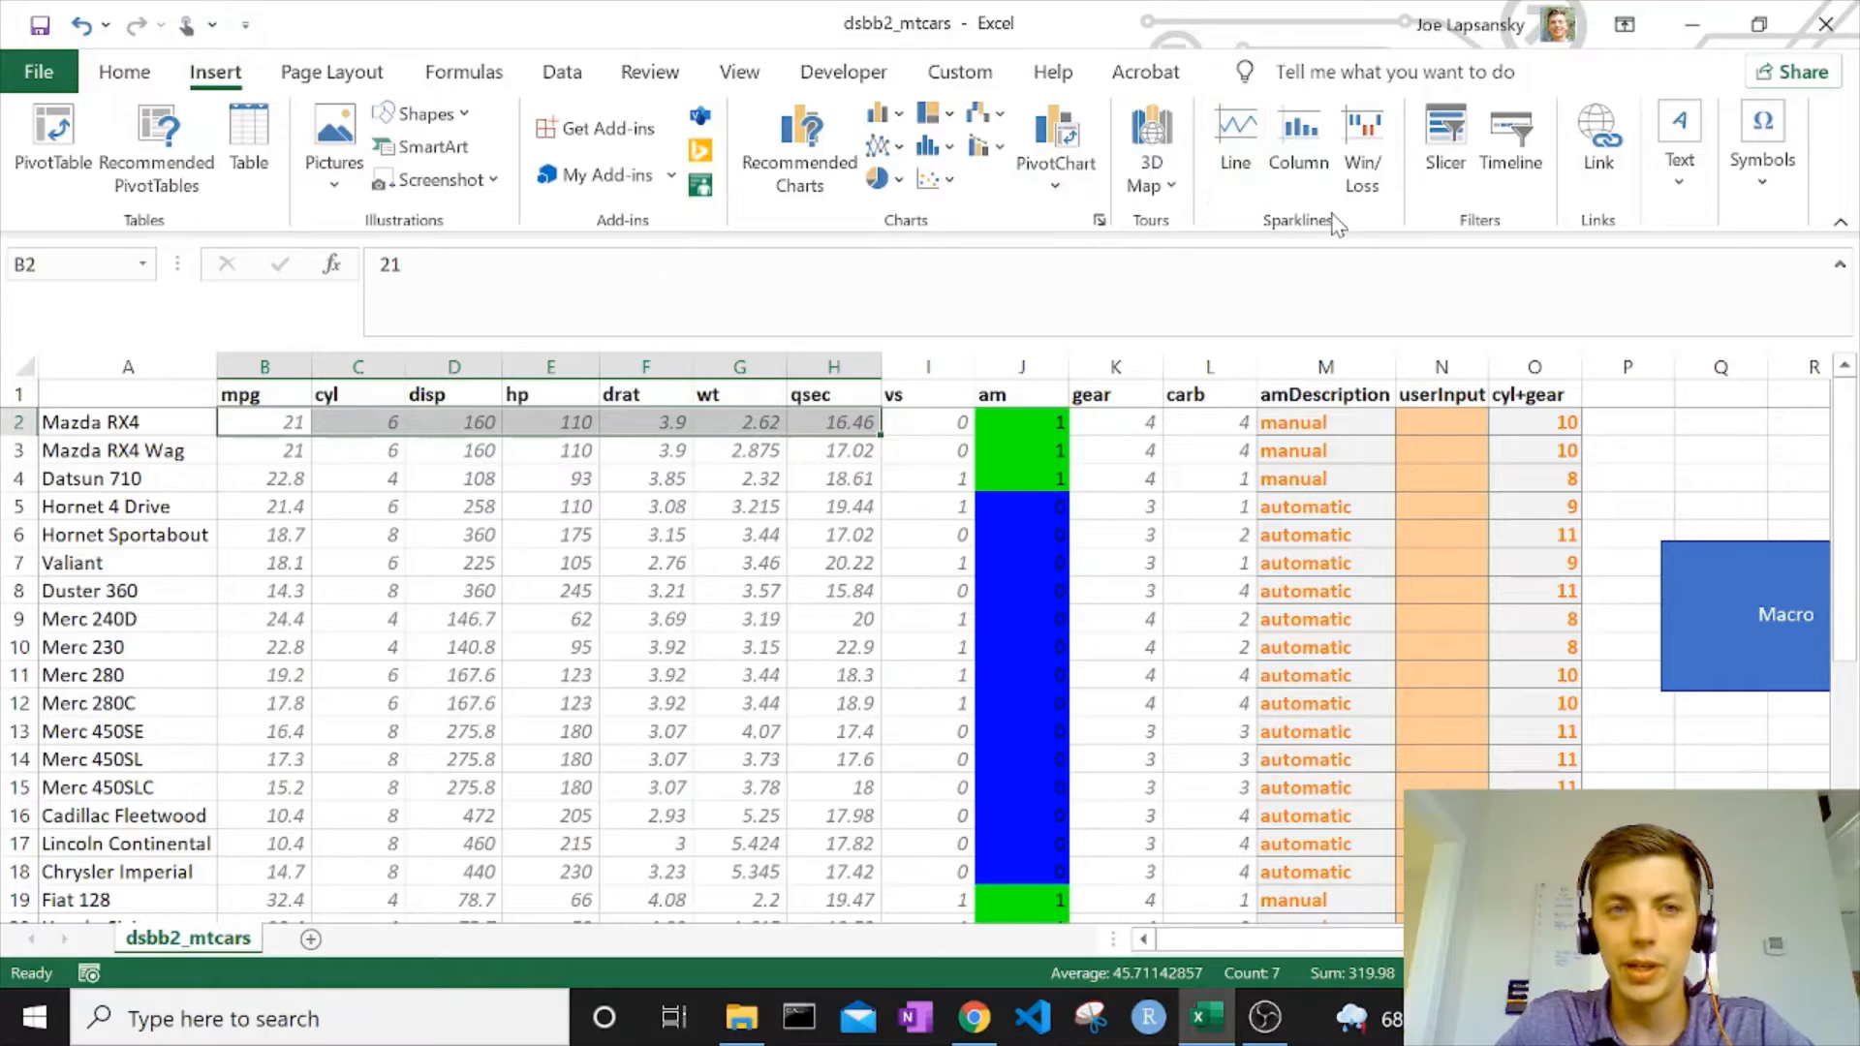
pyautogui.click(1250, 145)
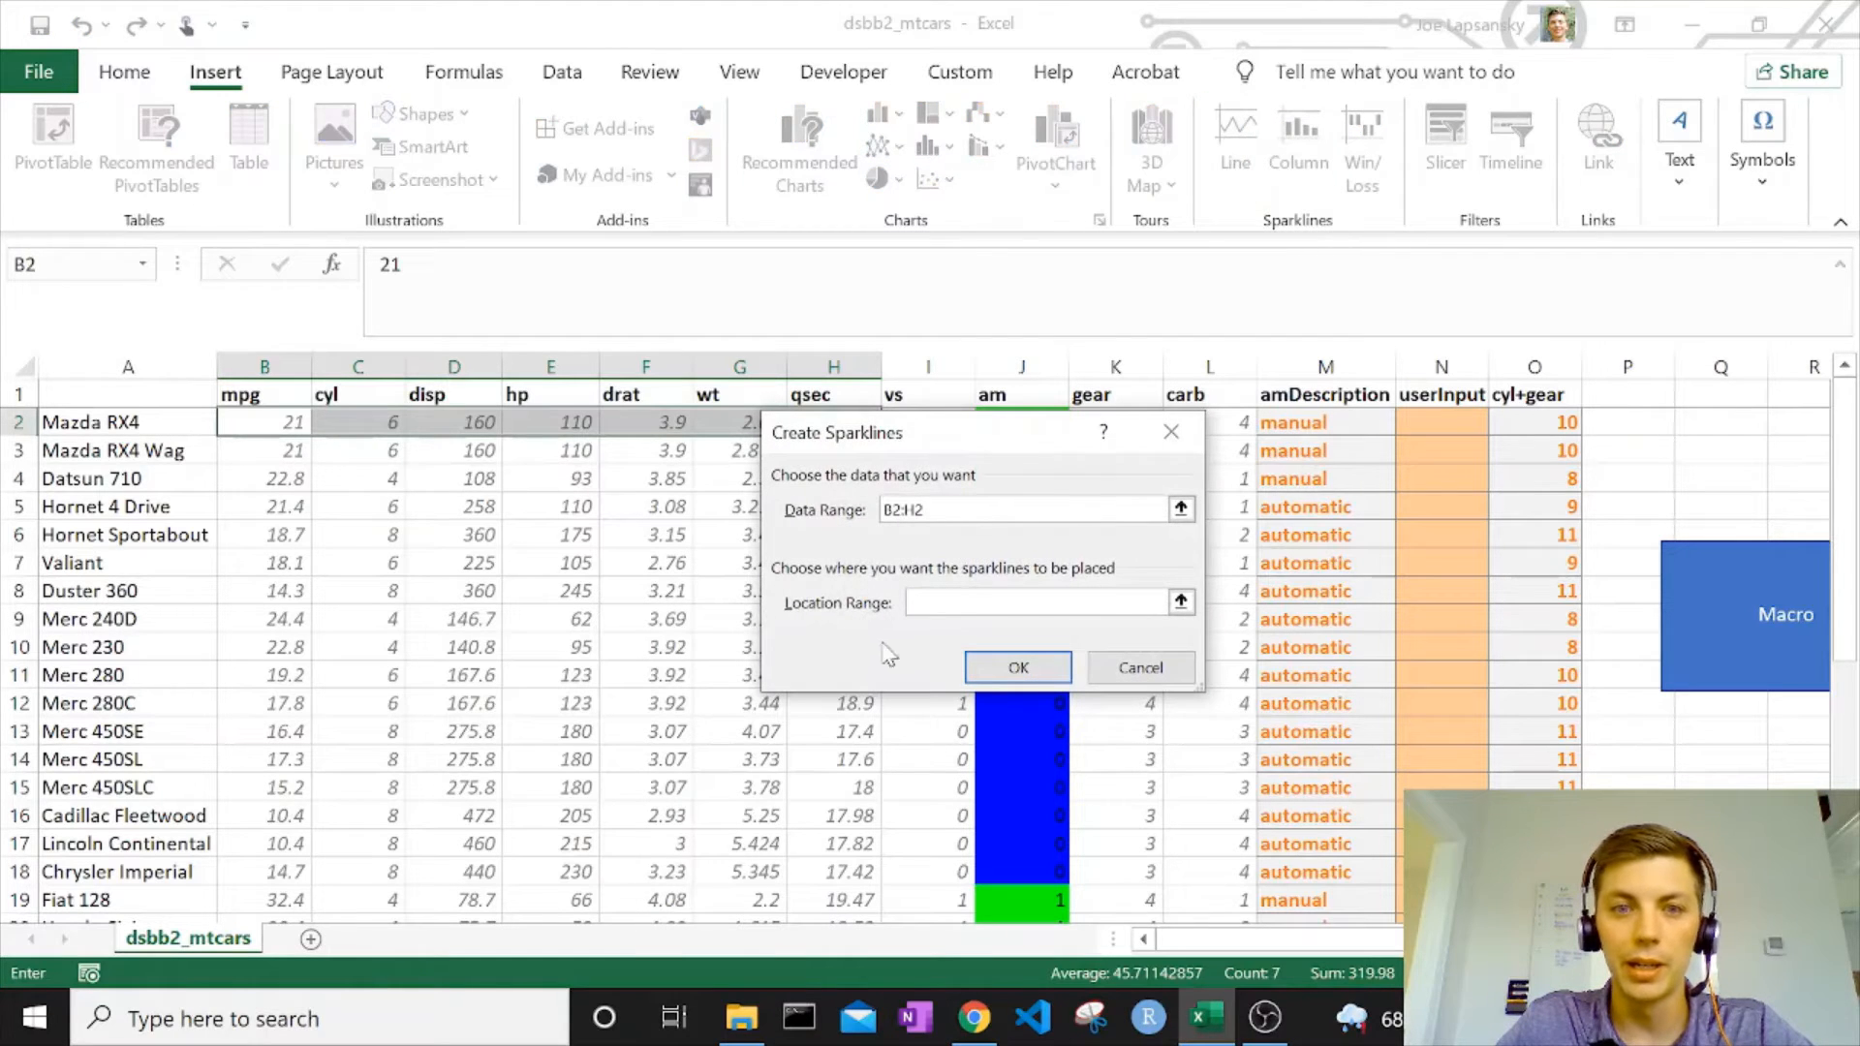
pyautogui.click(1181, 508)
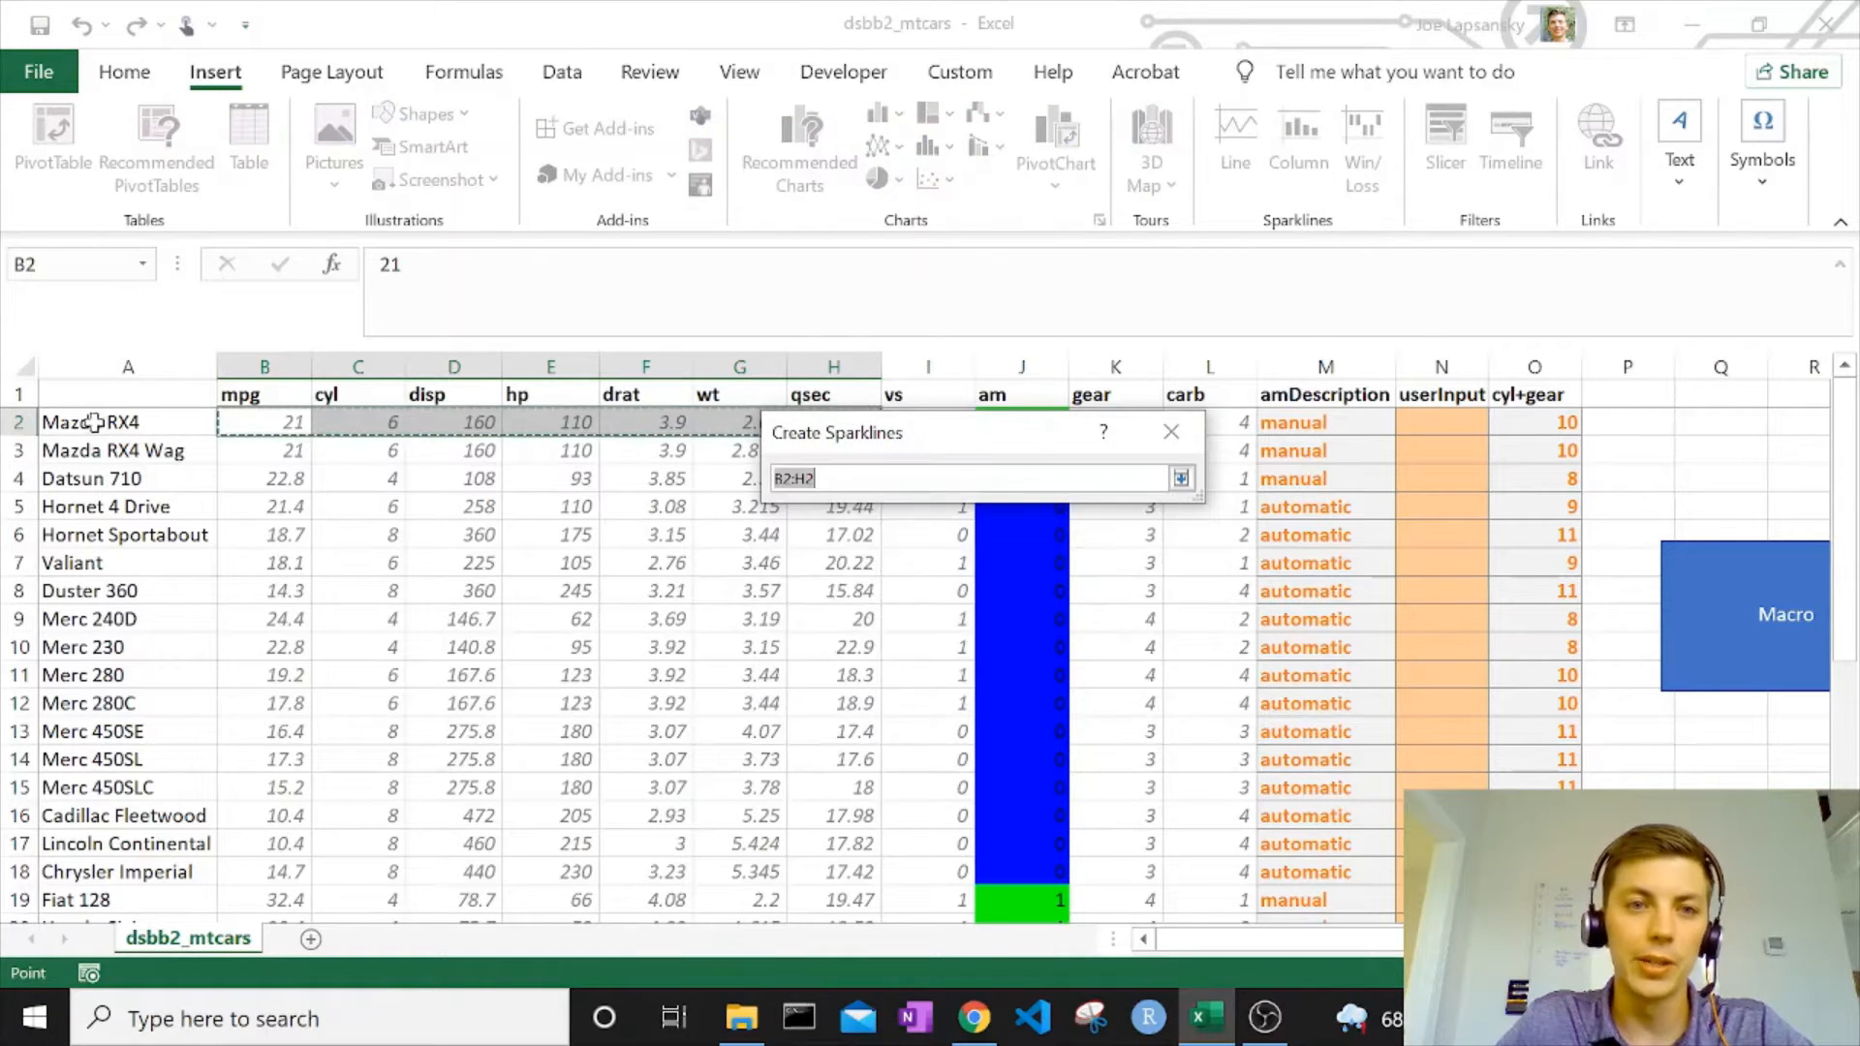
pyautogui.click(1181, 478)
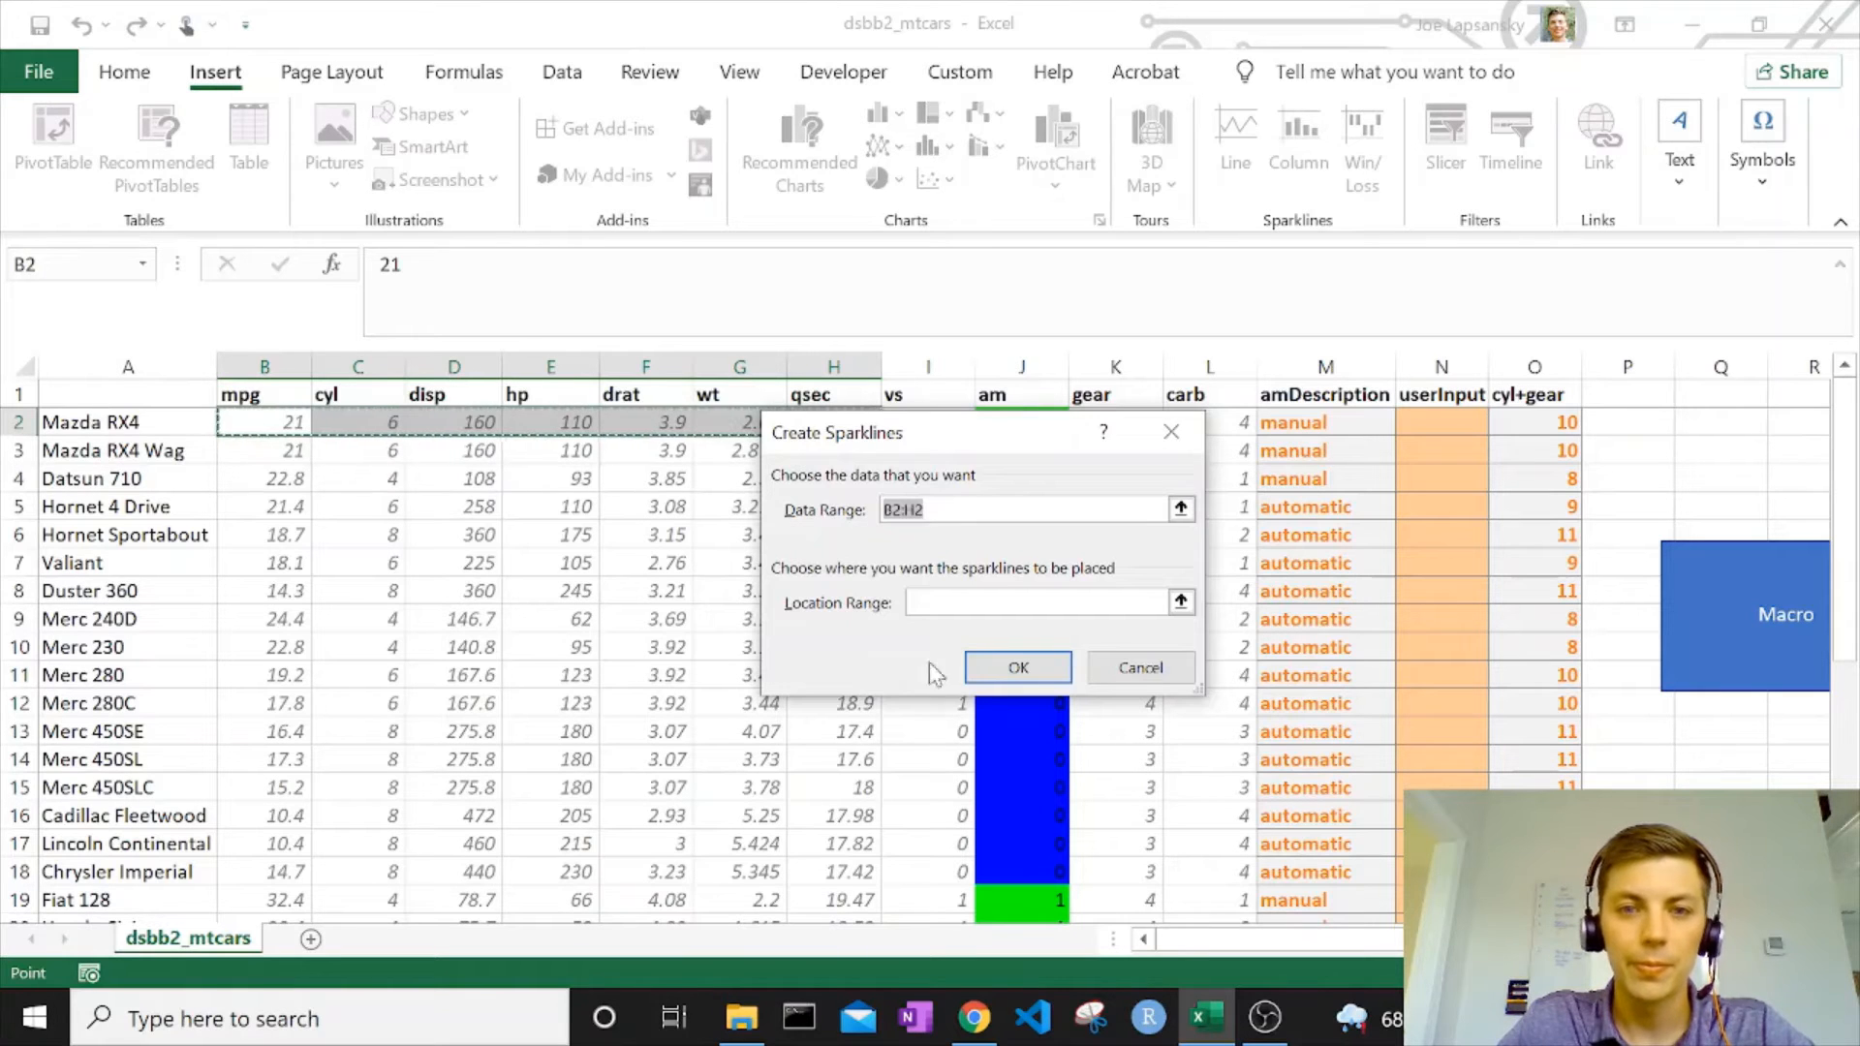
pyautogui.click(1181, 602)
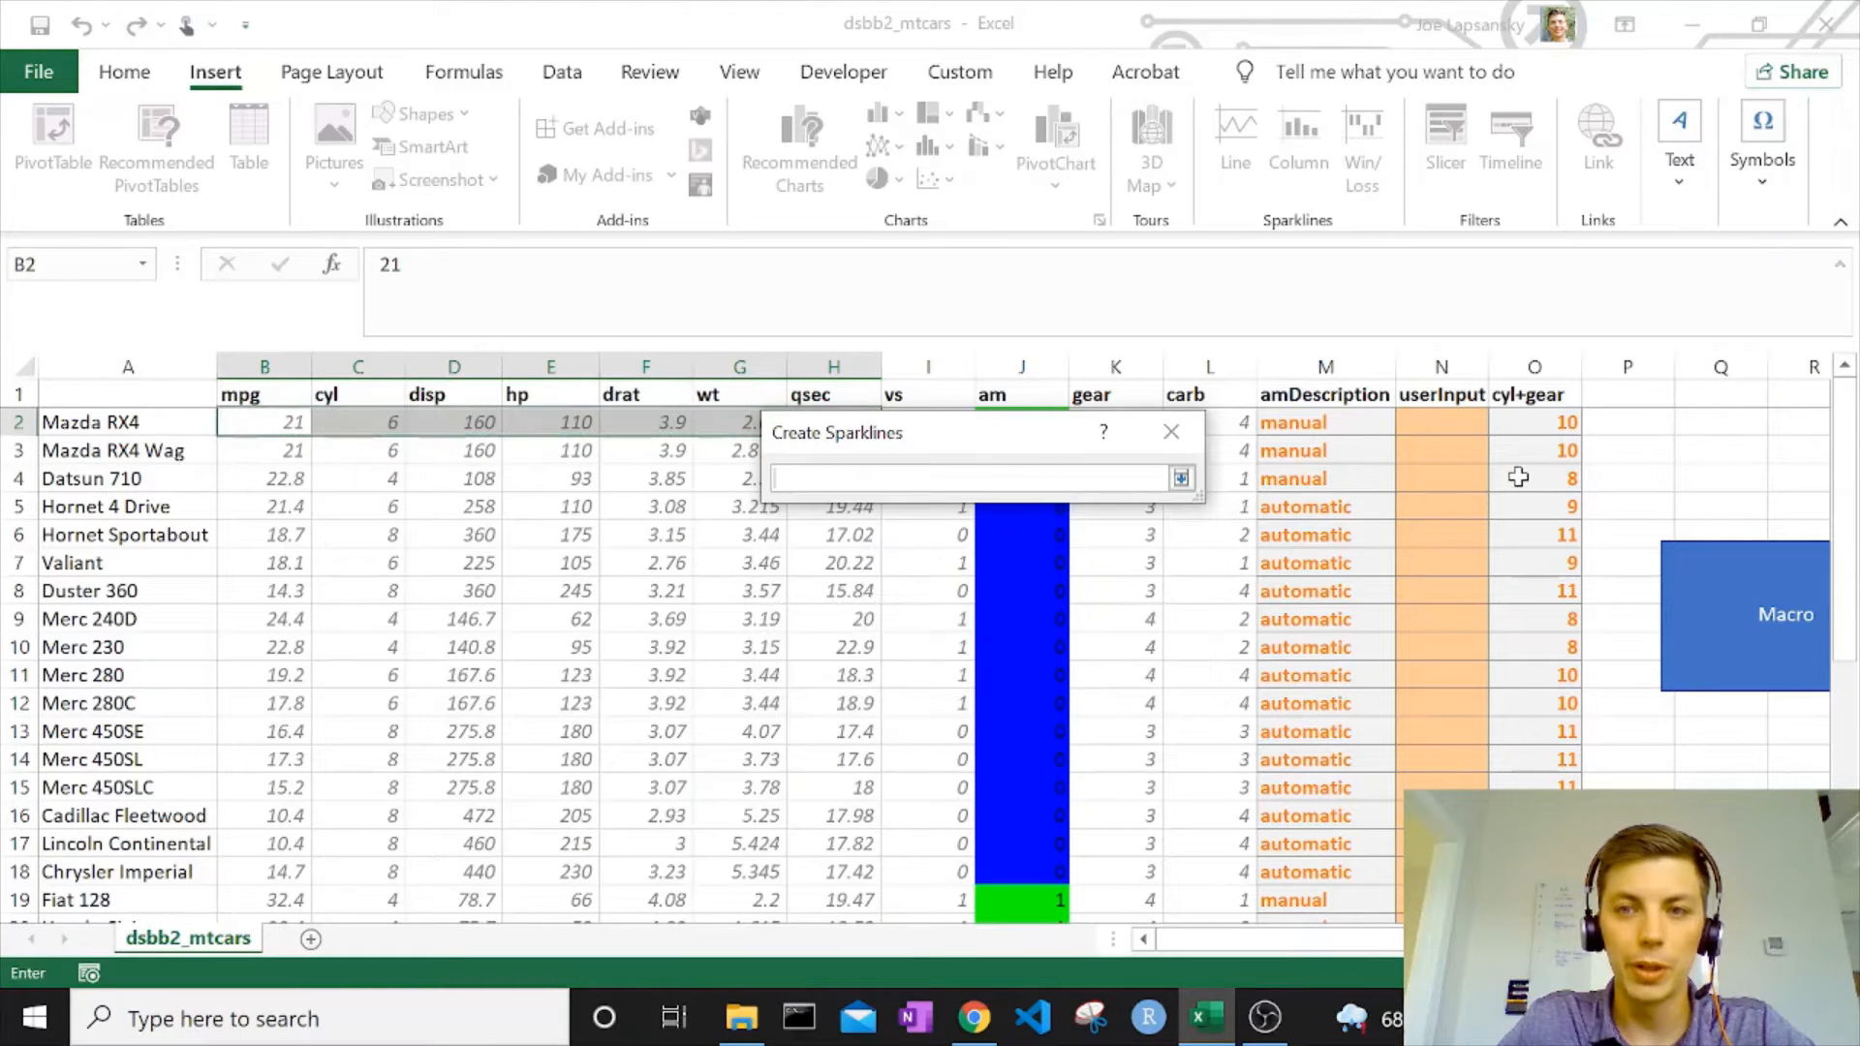
pyautogui.click(1629, 425)
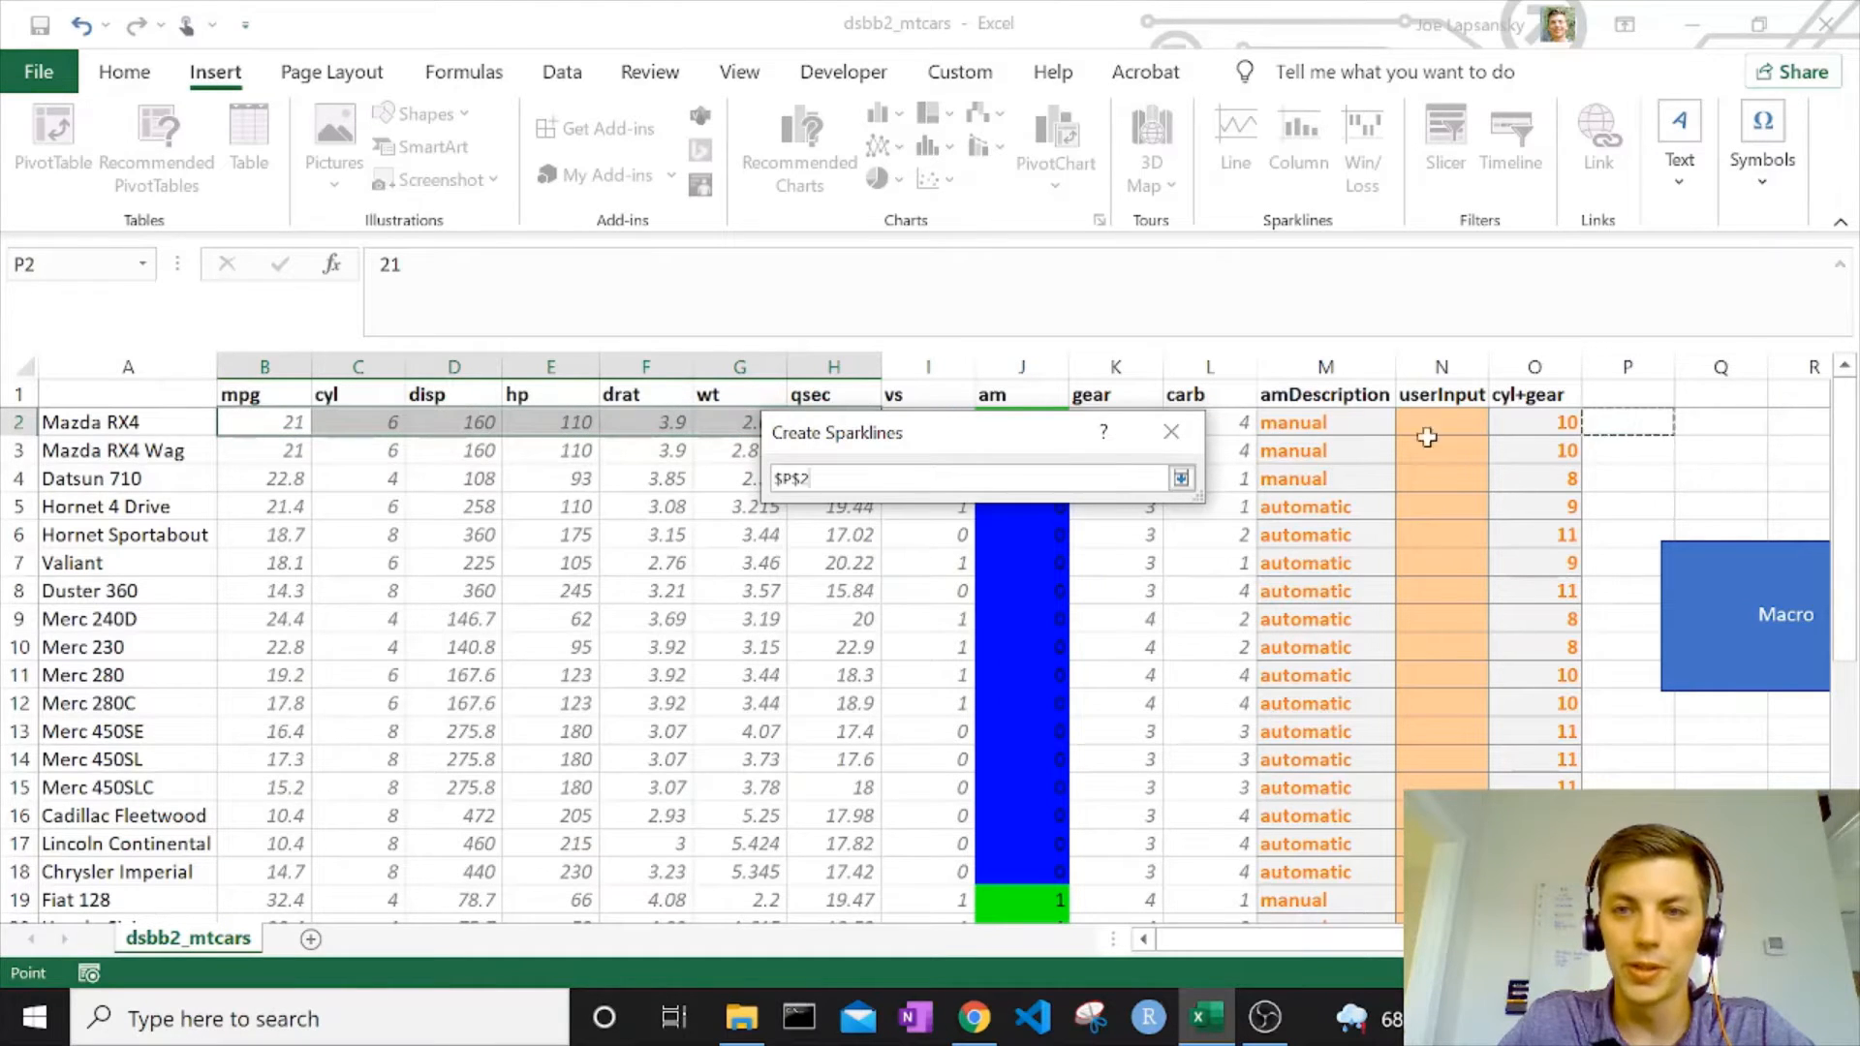
pyautogui.click(1181, 477)
pyautogui.click(1019, 668)
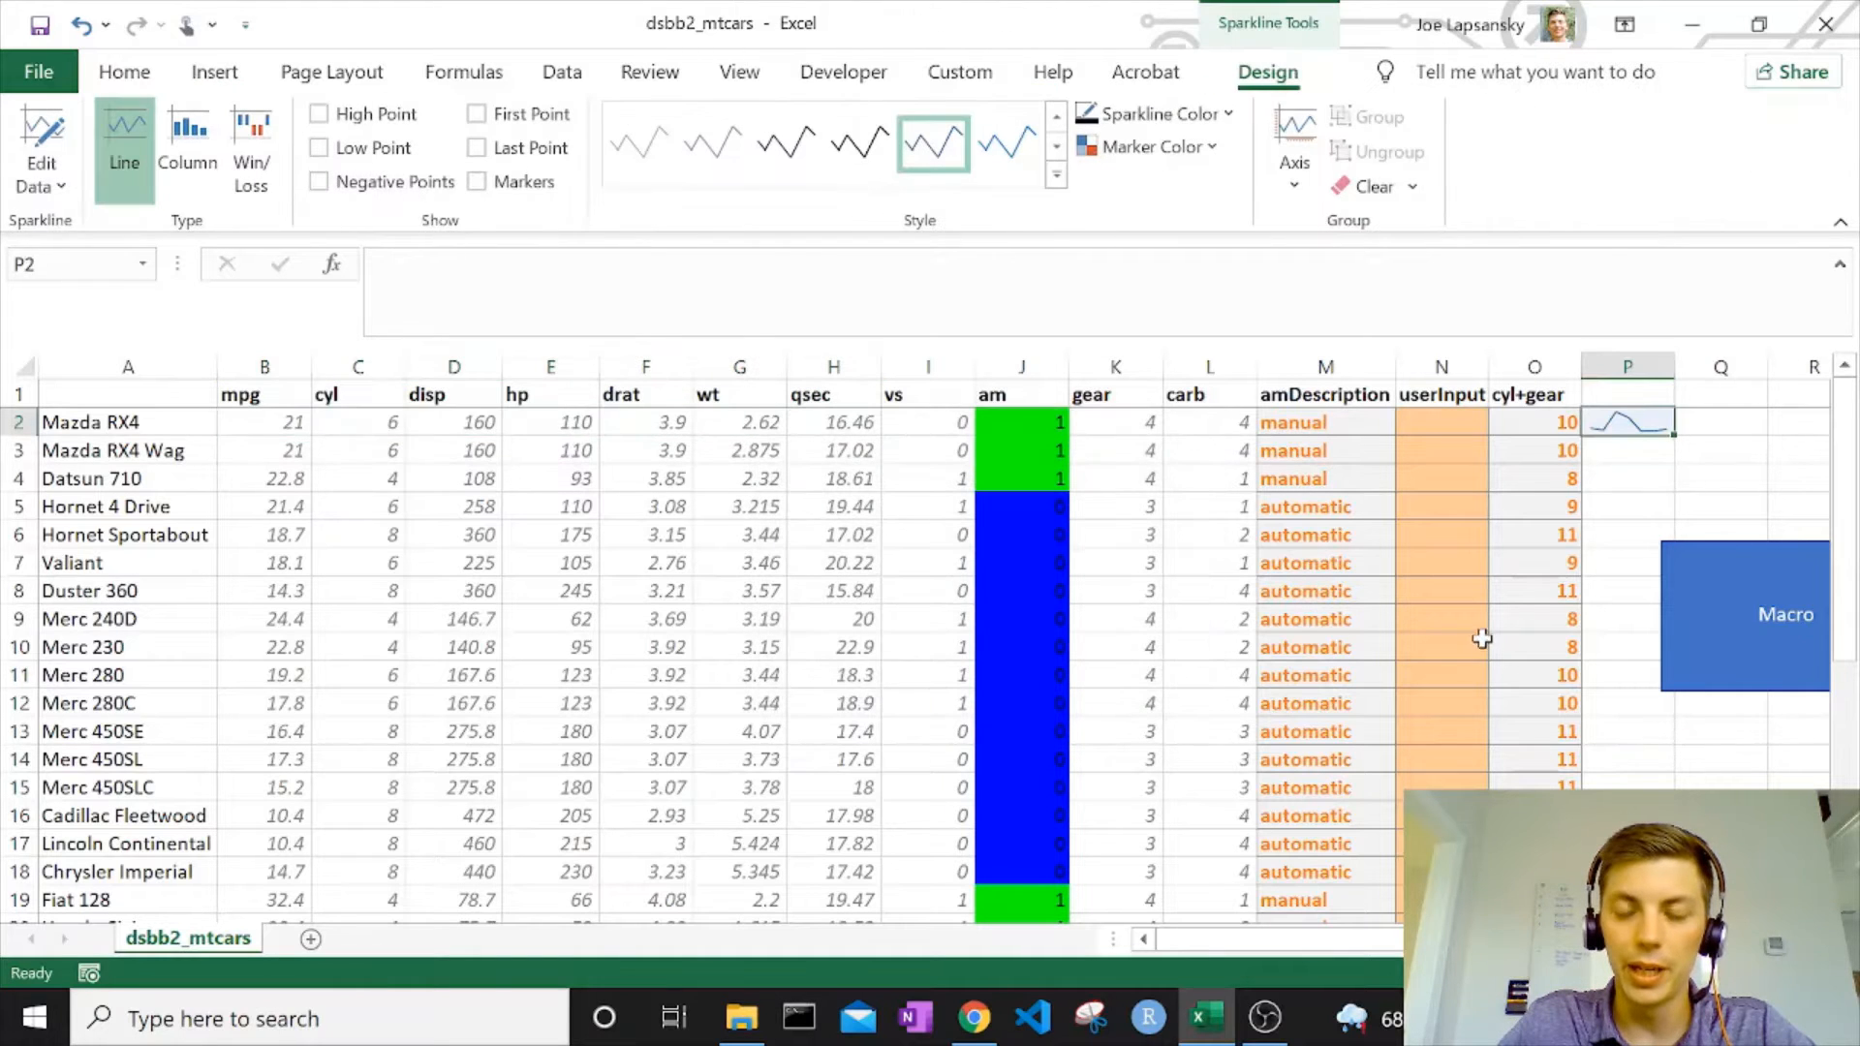
# Move the Macro rectangle farther from the sparkline, so that its near edge sits around column R.
pyautogui.rightClick(1712, 590)
pyautogui.click(1739, 587)
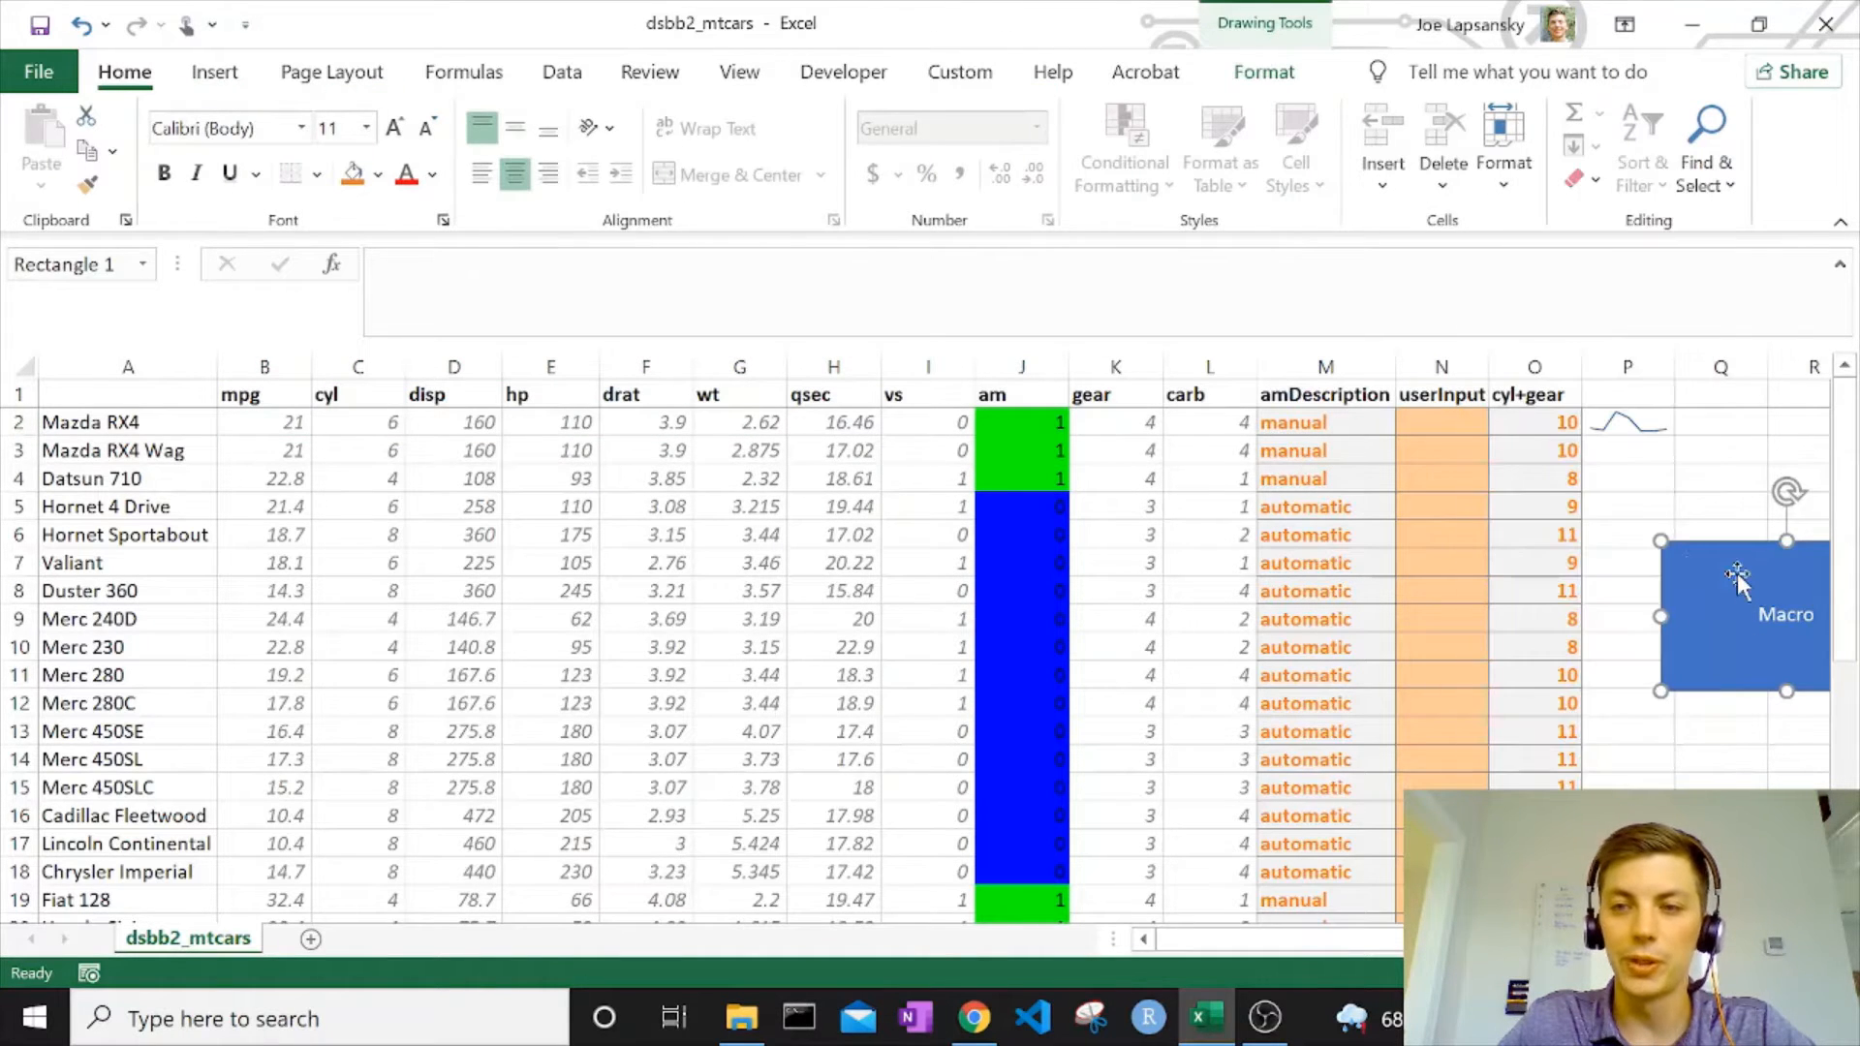
pyautogui.moveTo(1689, 570); pyautogui.dragTo(1799, 574)
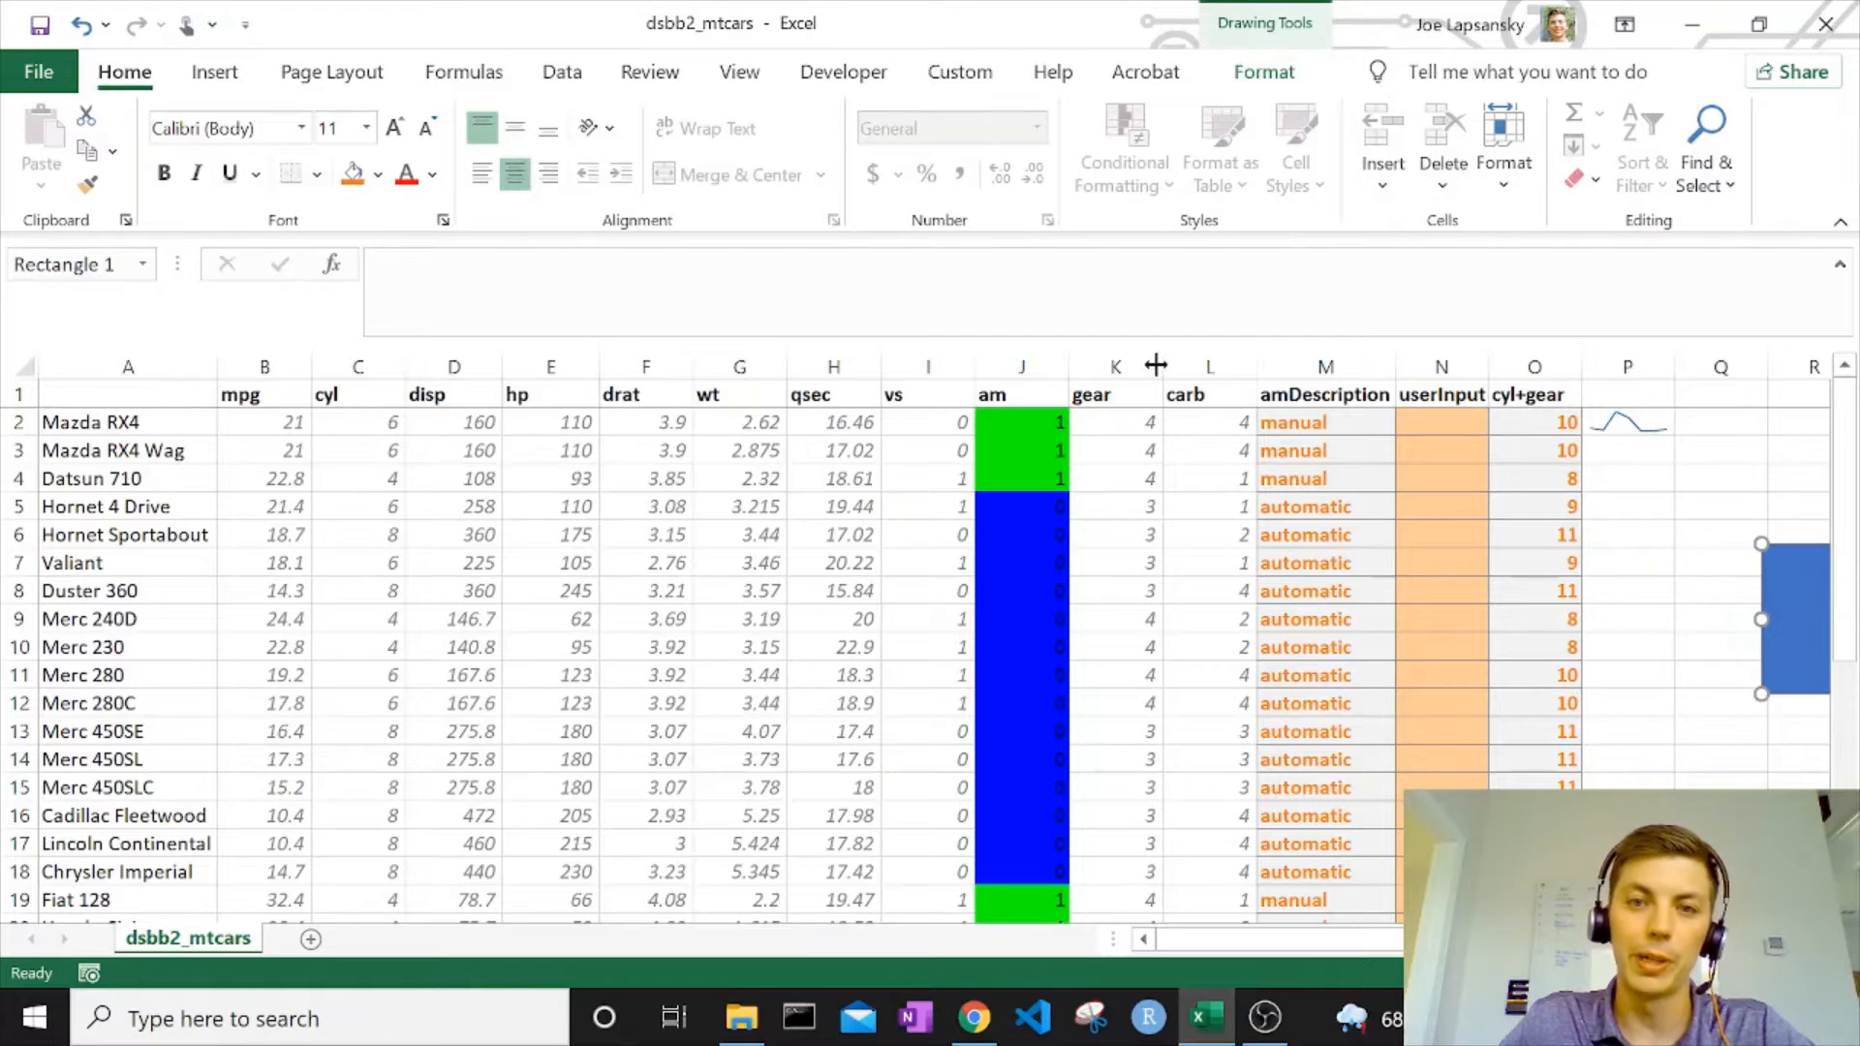
# Fill the P2 sparkline down column P to the last car in row 33.
pyautogui.moveTo(274, 367); pyautogui.dragTo(1176, 393)
pyautogui.moveTo(291, 426); pyautogui.dragTo(1298, 427)
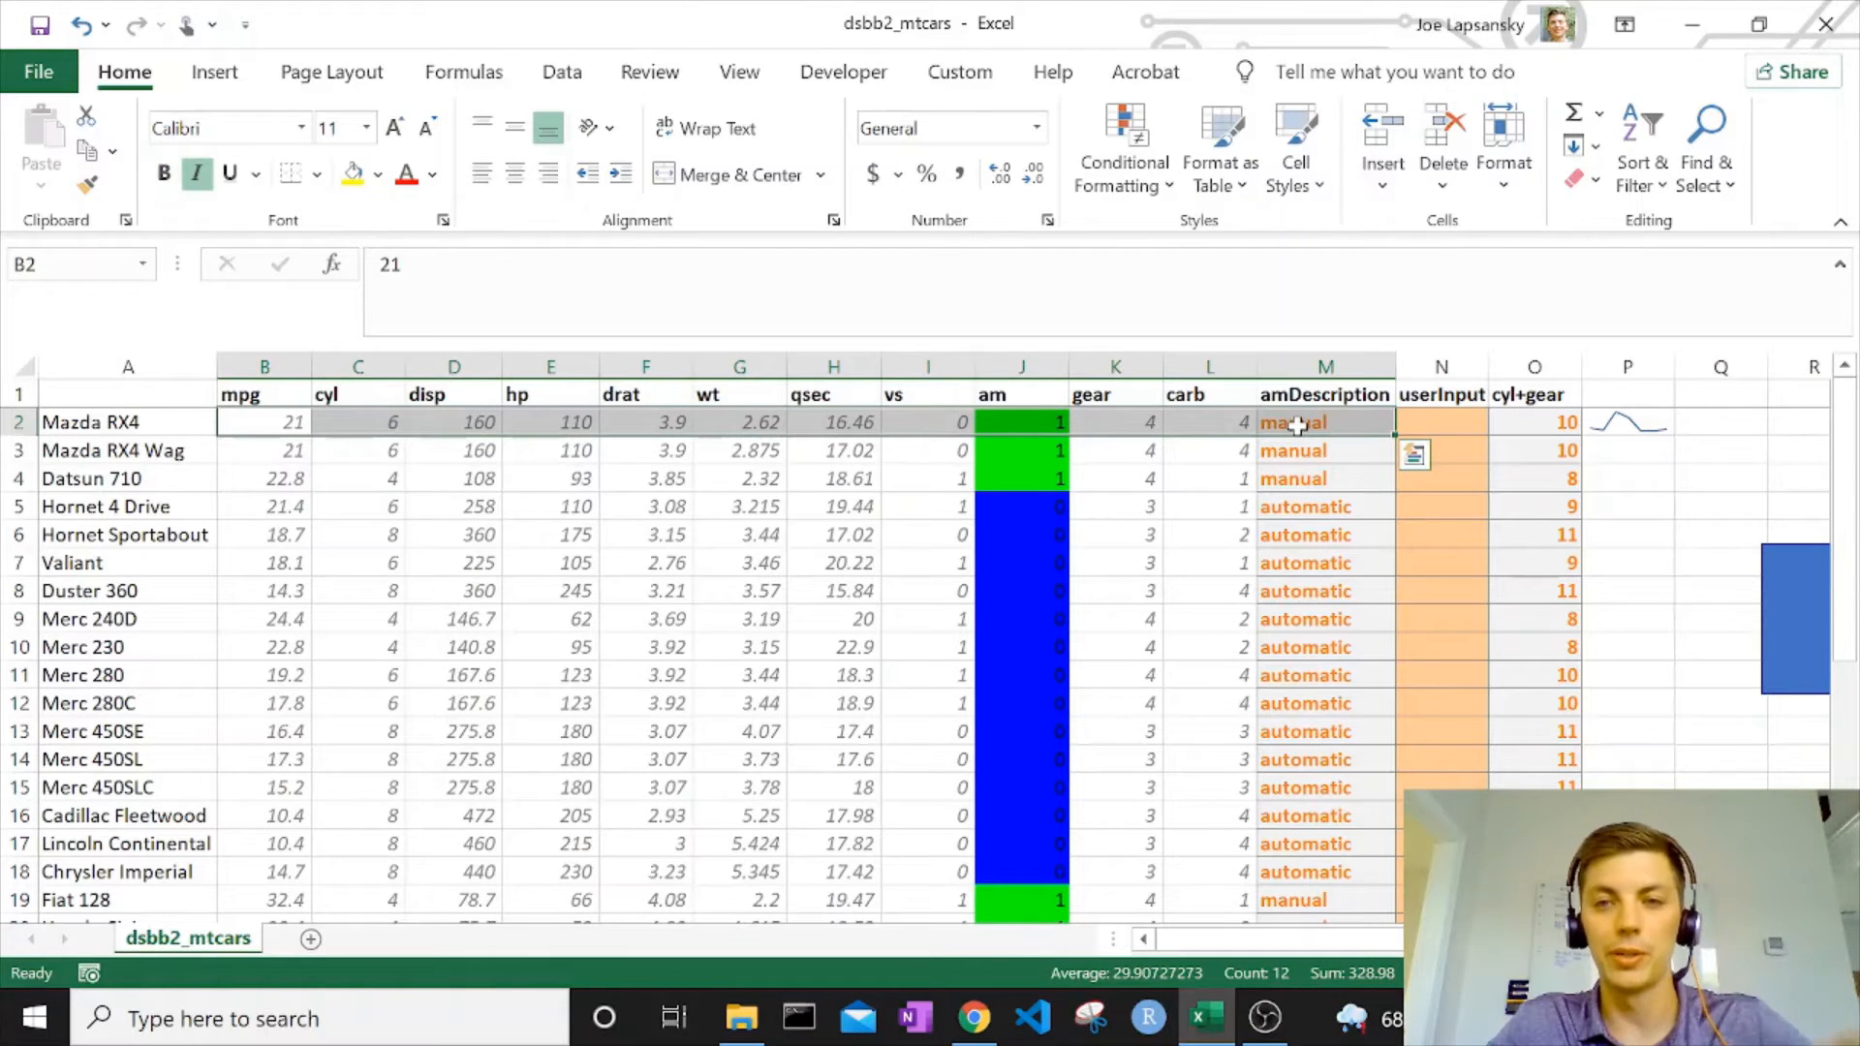
pyautogui.click(1647, 423)
pyautogui.moveTo(1673, 434); pyautogui.dragTo(1673, 906)
pyautogui.scroll(6, 496, 600)
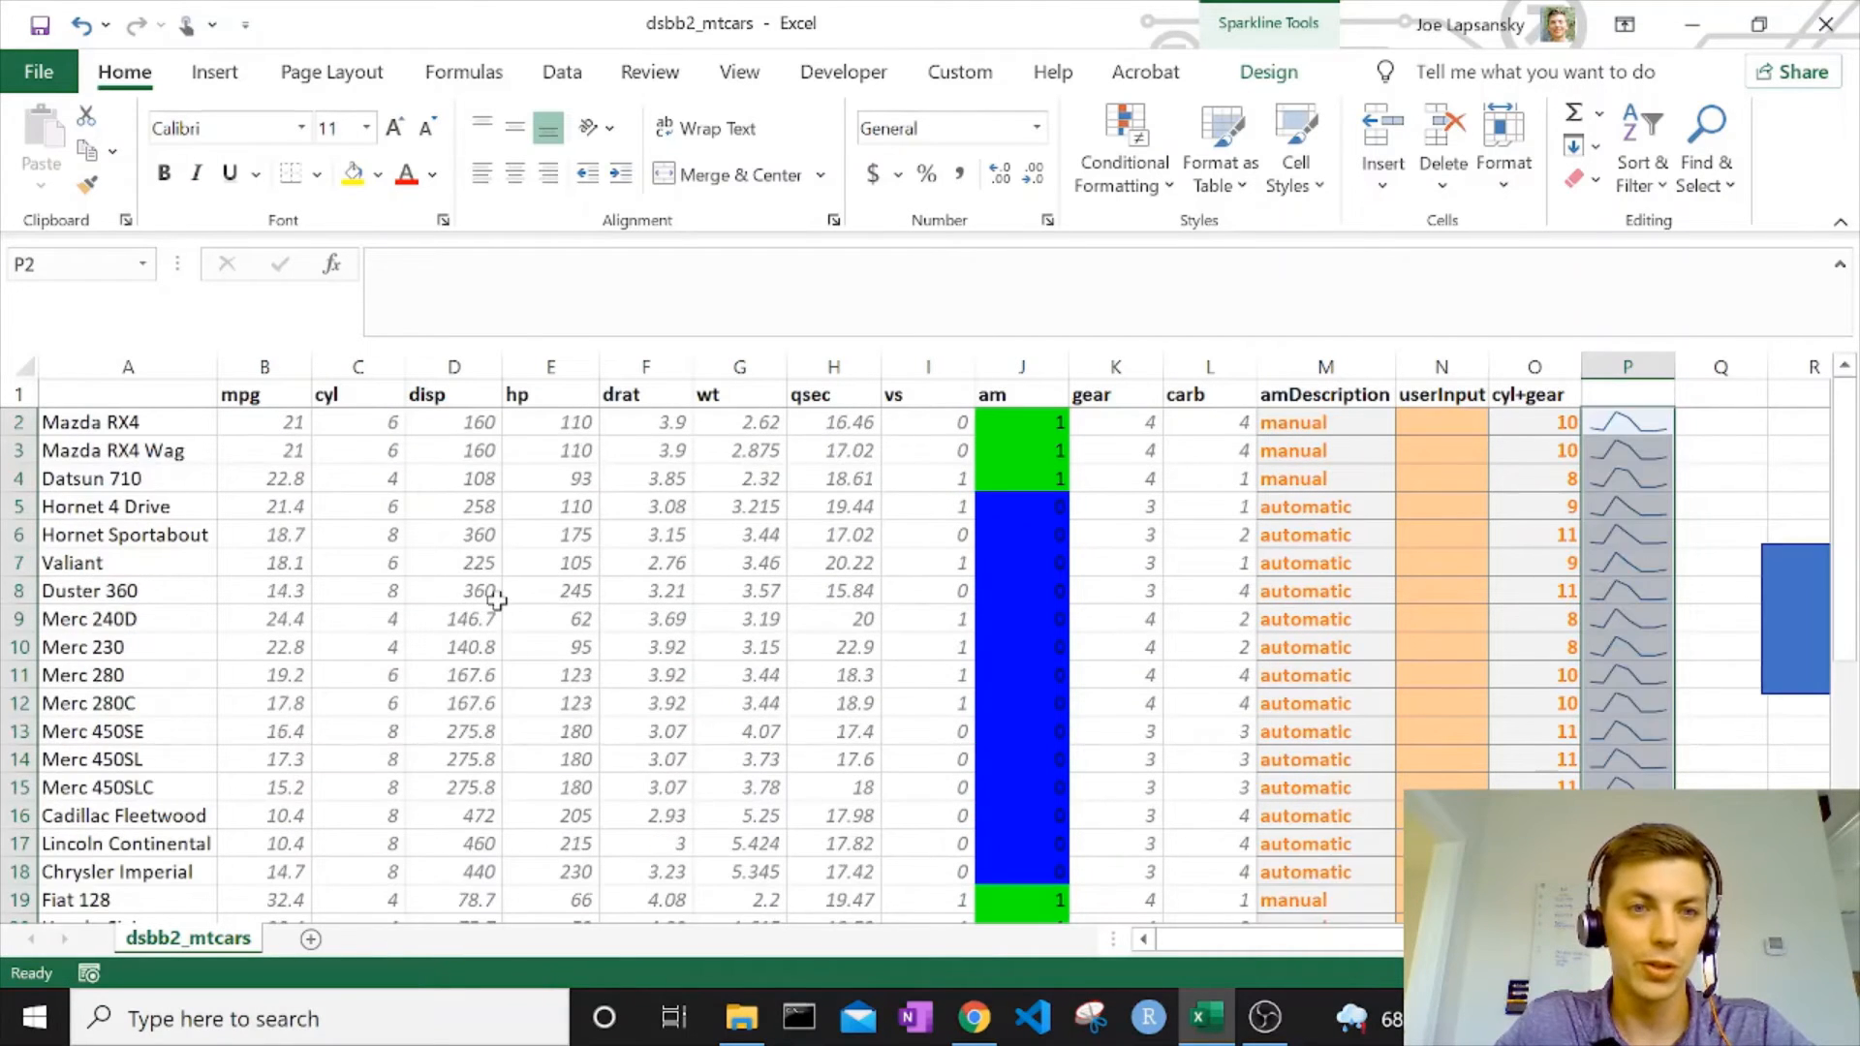
# Examine how the sparklines in column P relate to the row values and headers from mpg to amDescription.
pyautogui.click(291, 423)
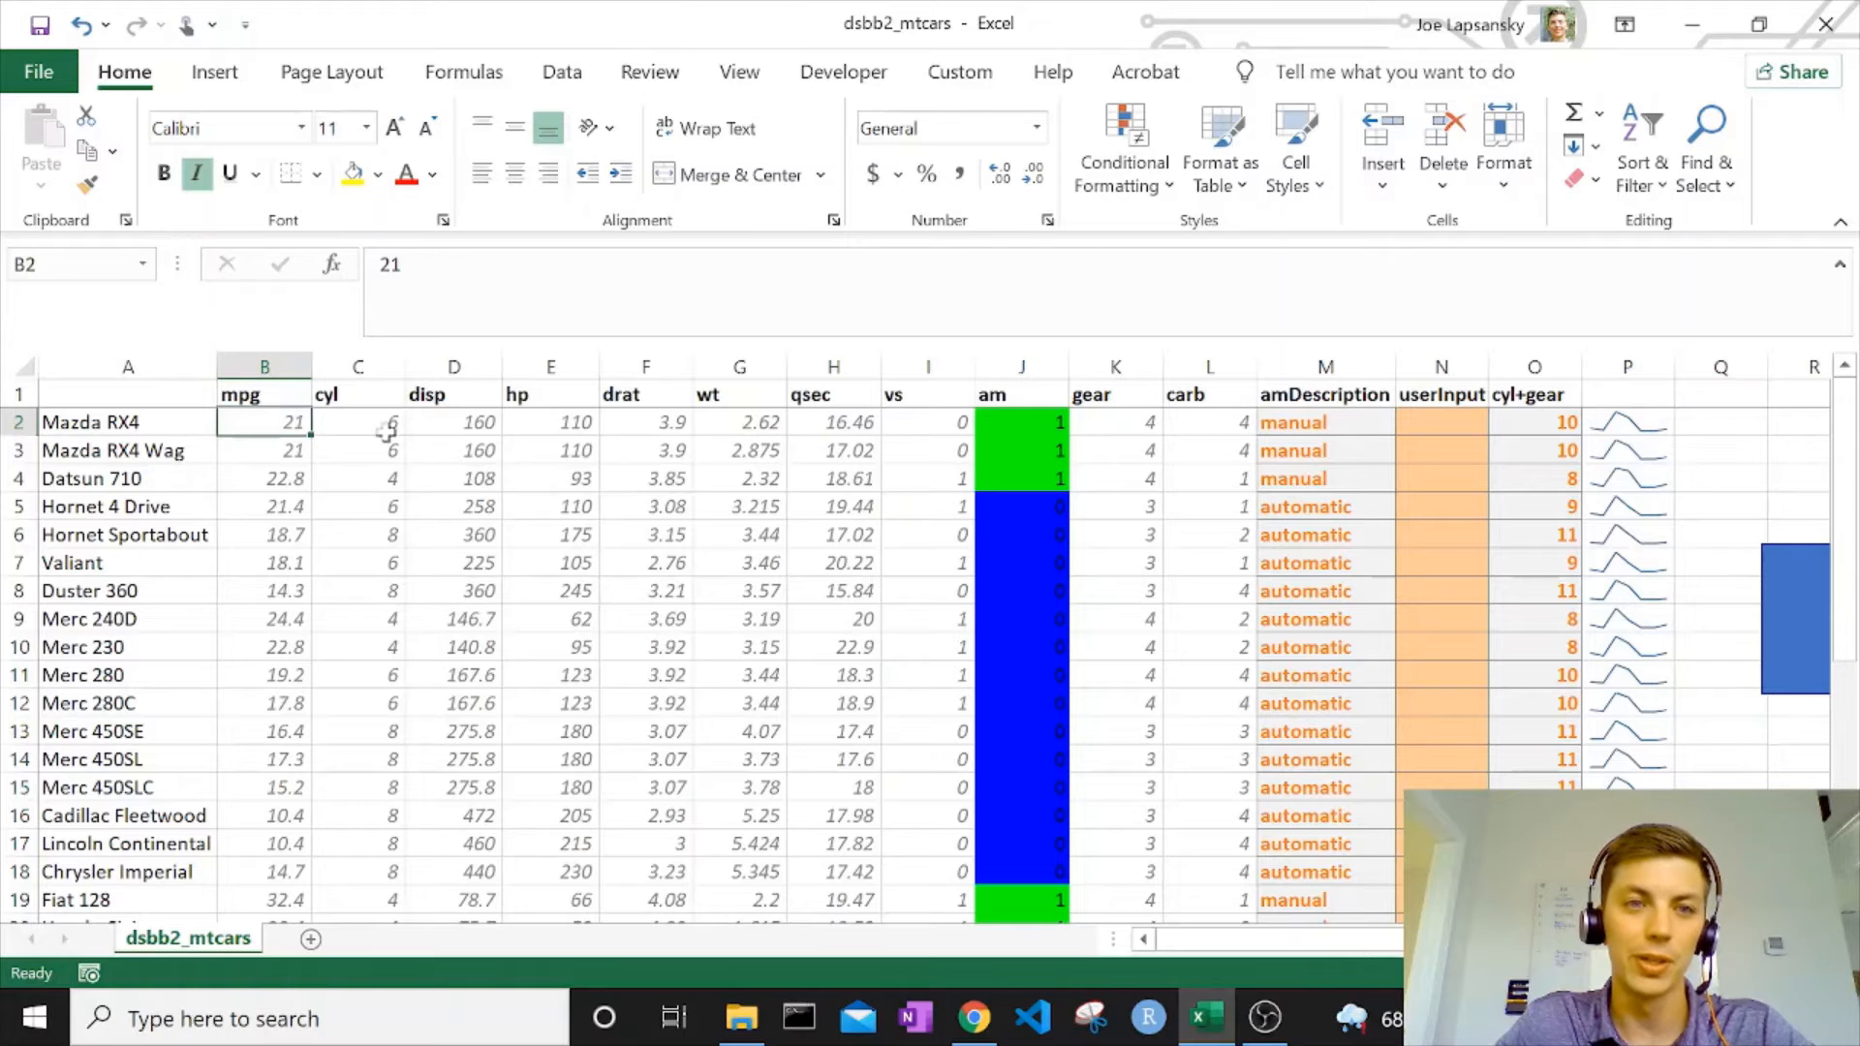
pyautogui.click(482, 417)
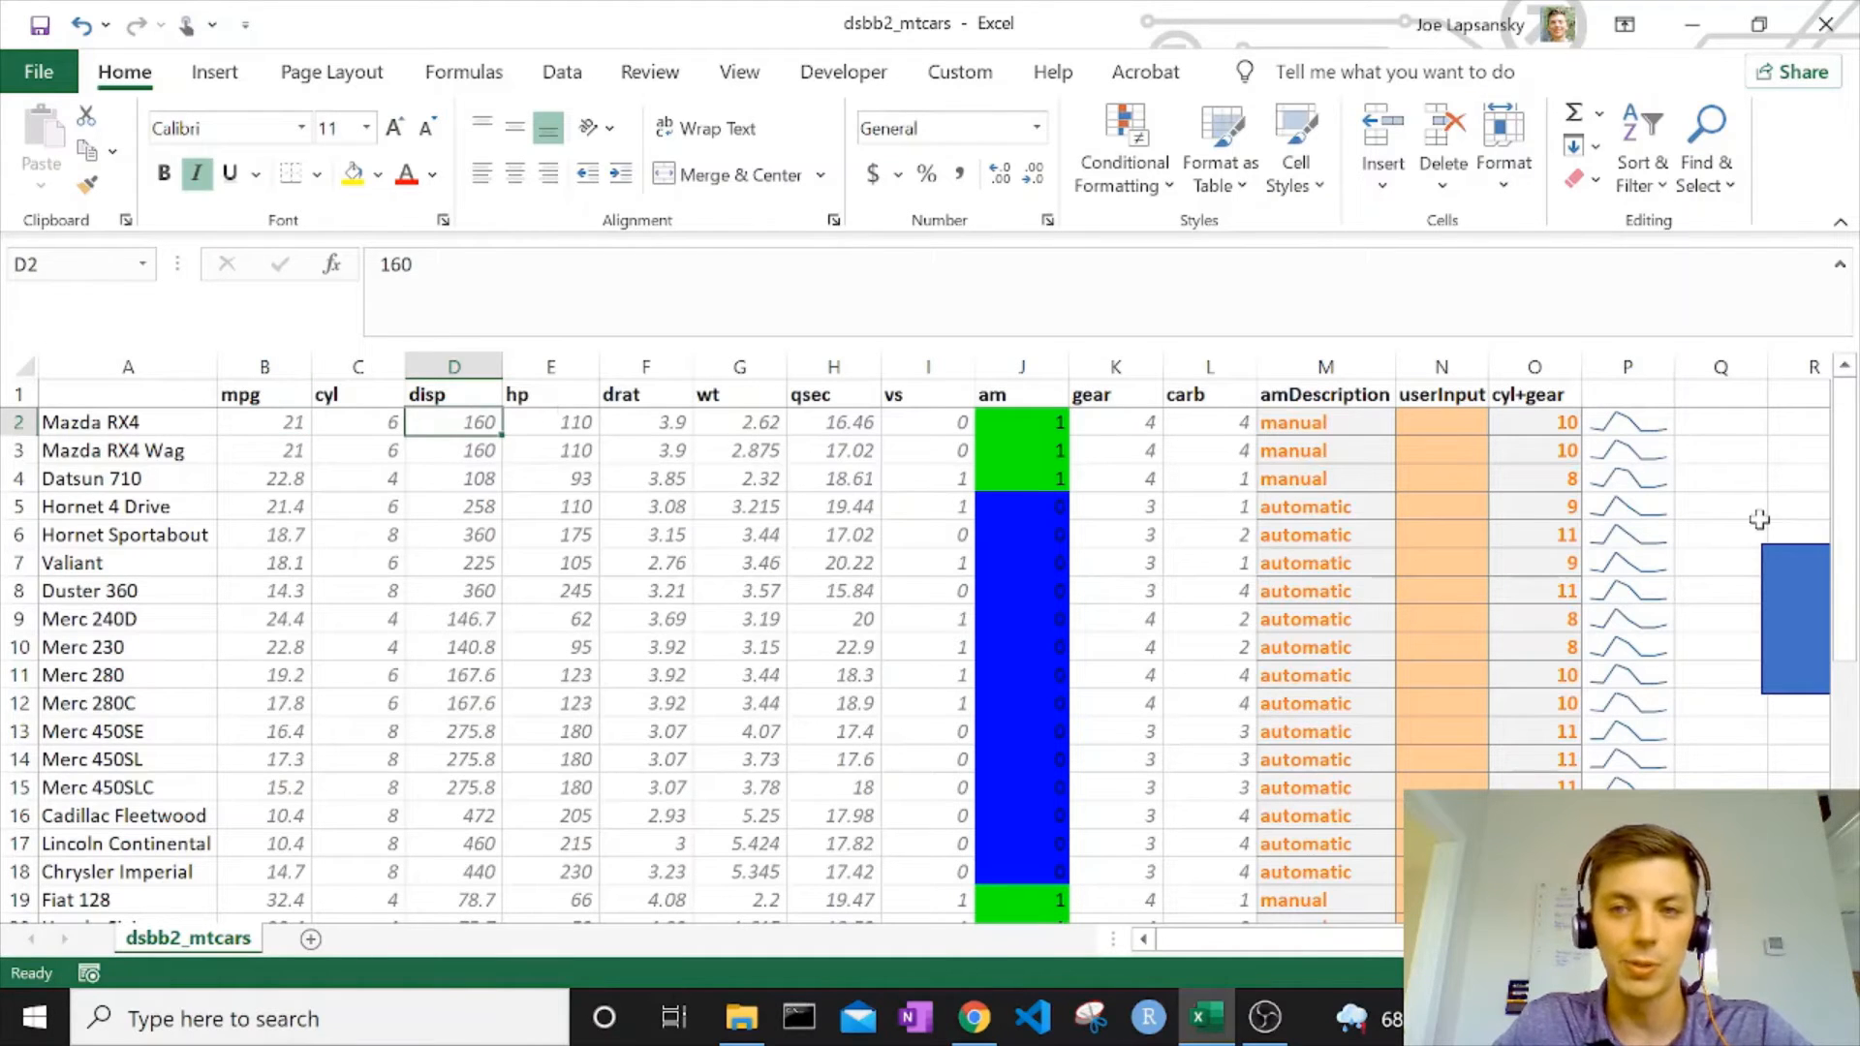
pyautogui.moveTo(1601, 444); pyautogui.dragTo(1616, 816)
pyautogui.scroll(-4, 1616, 816)
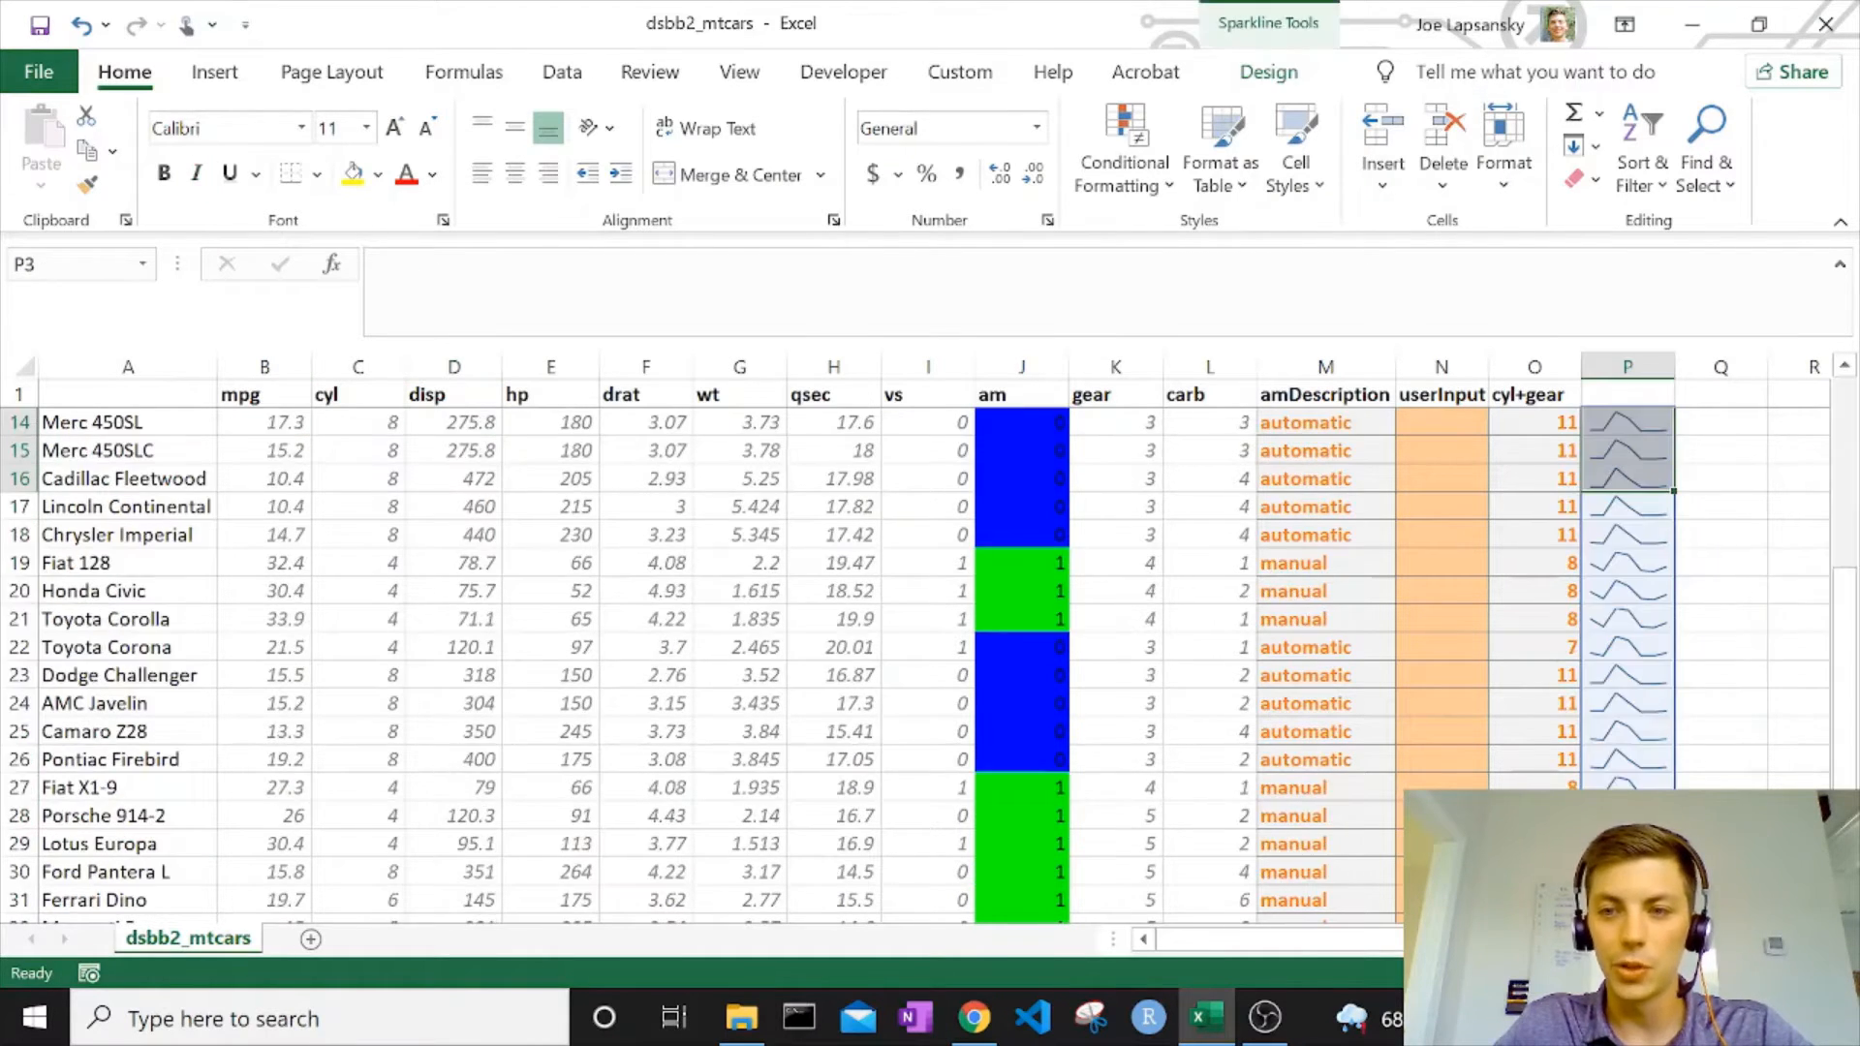
pyautogui.scroll(4, 1646, 702)
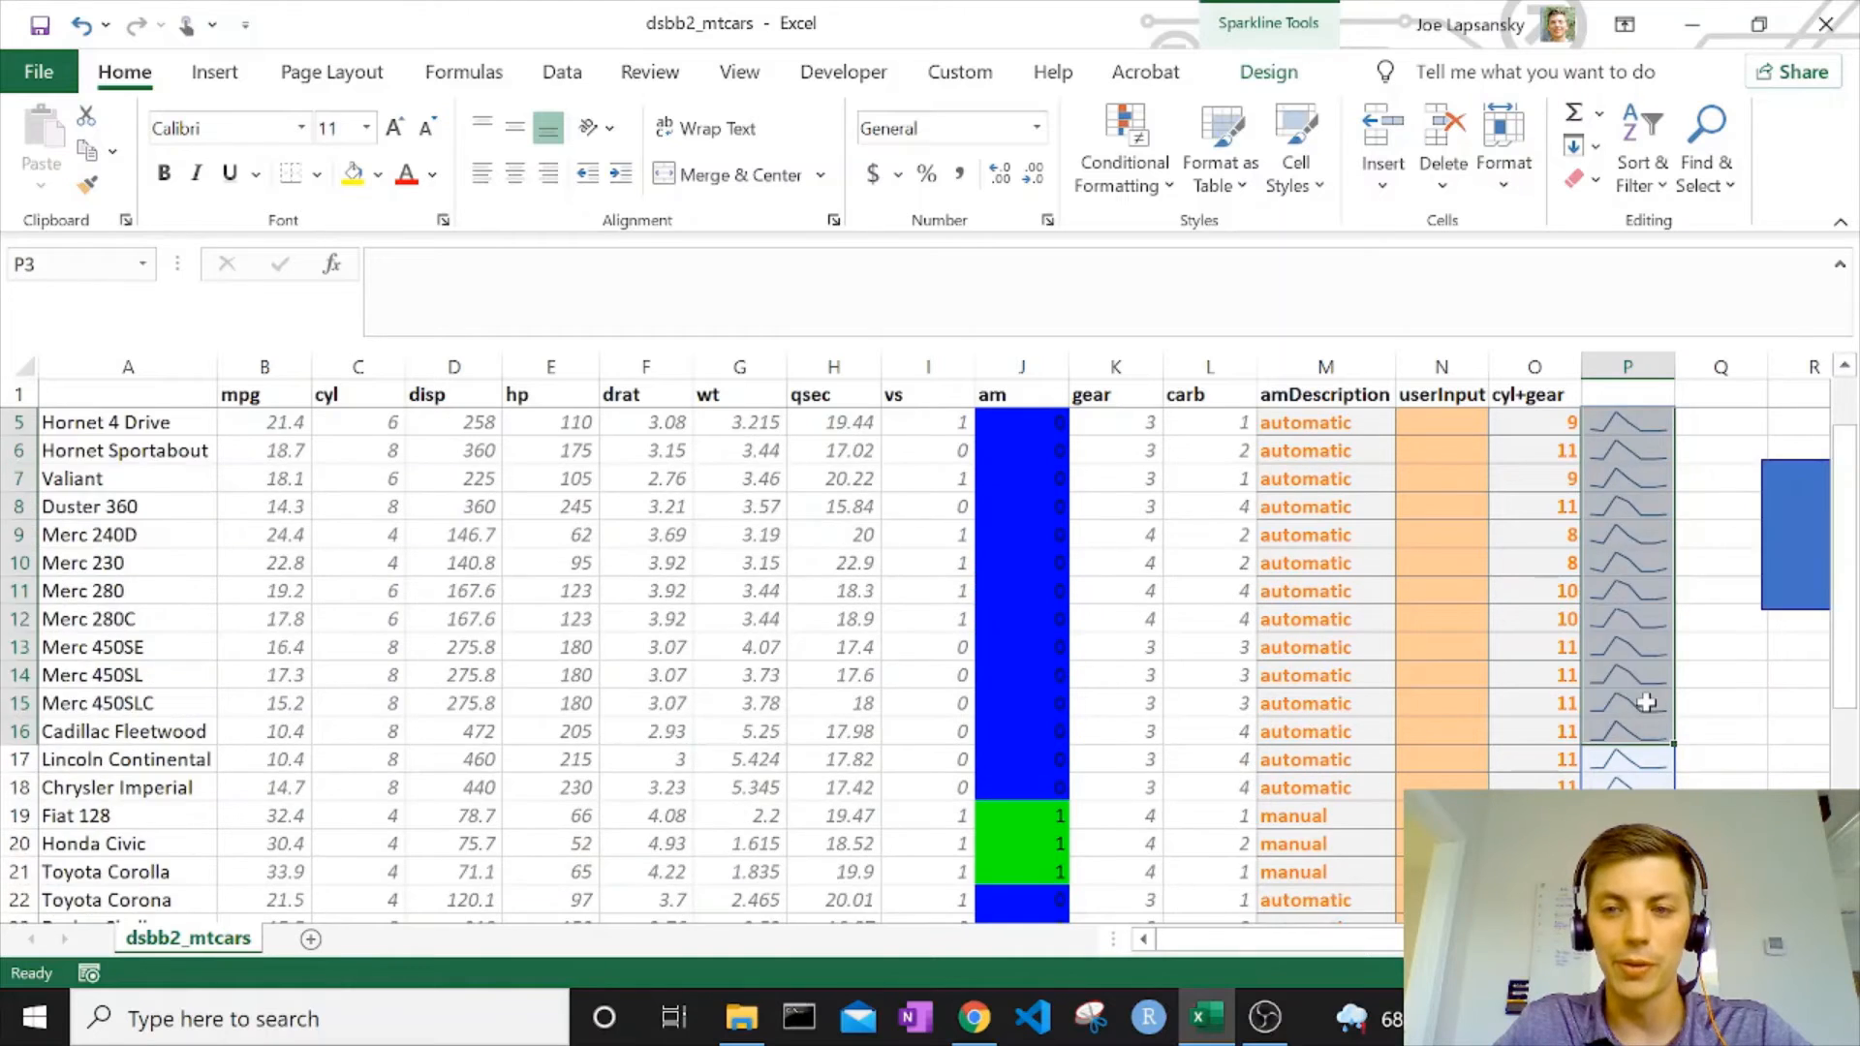
pyautogui.click(1614, 429)
pyautogui.moveTo(250, 395); pyautogui.dragTo(1211, 394)
pyautogui.moveTo(288, 432); pyautogui.dragTo(1391, 481)
pyautogui.click(1172, 558)
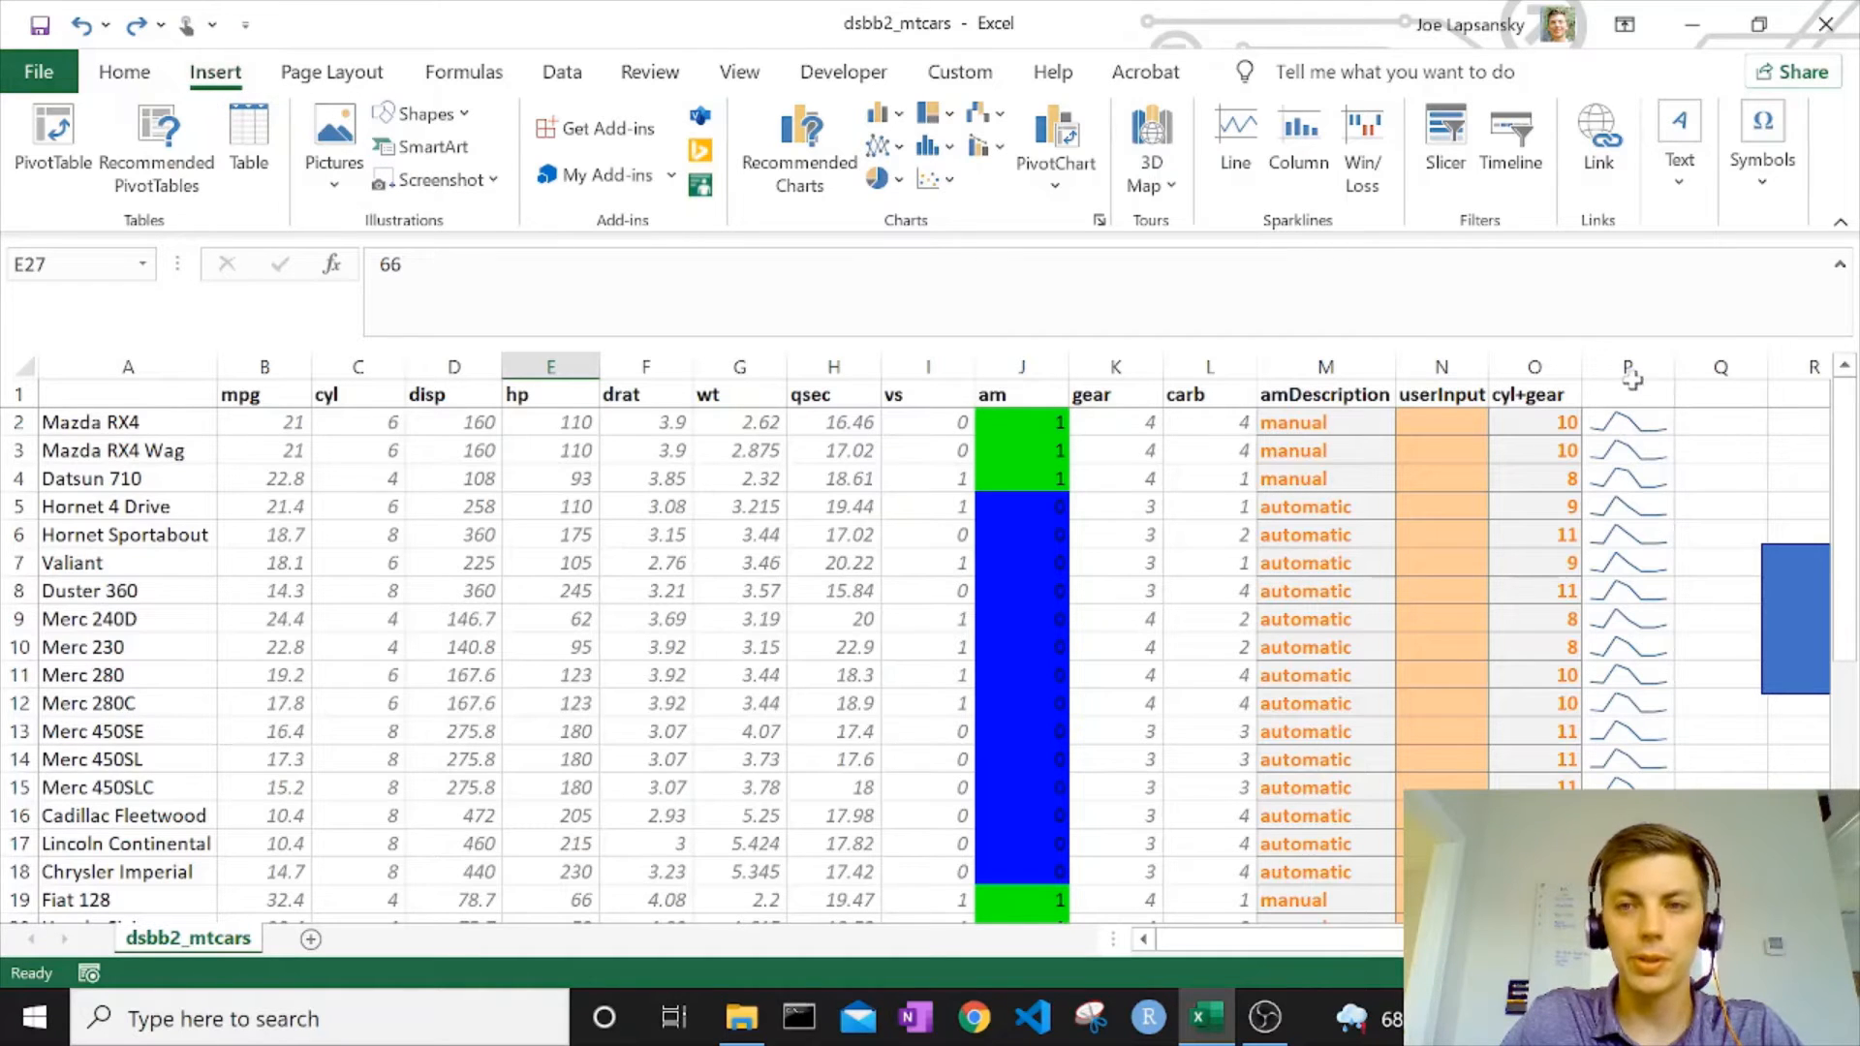
# Try to remove the sparklines from P2:P33 by clearing the location range in the Create Sparklines dialog.
pyautogui.click(1632, 378)
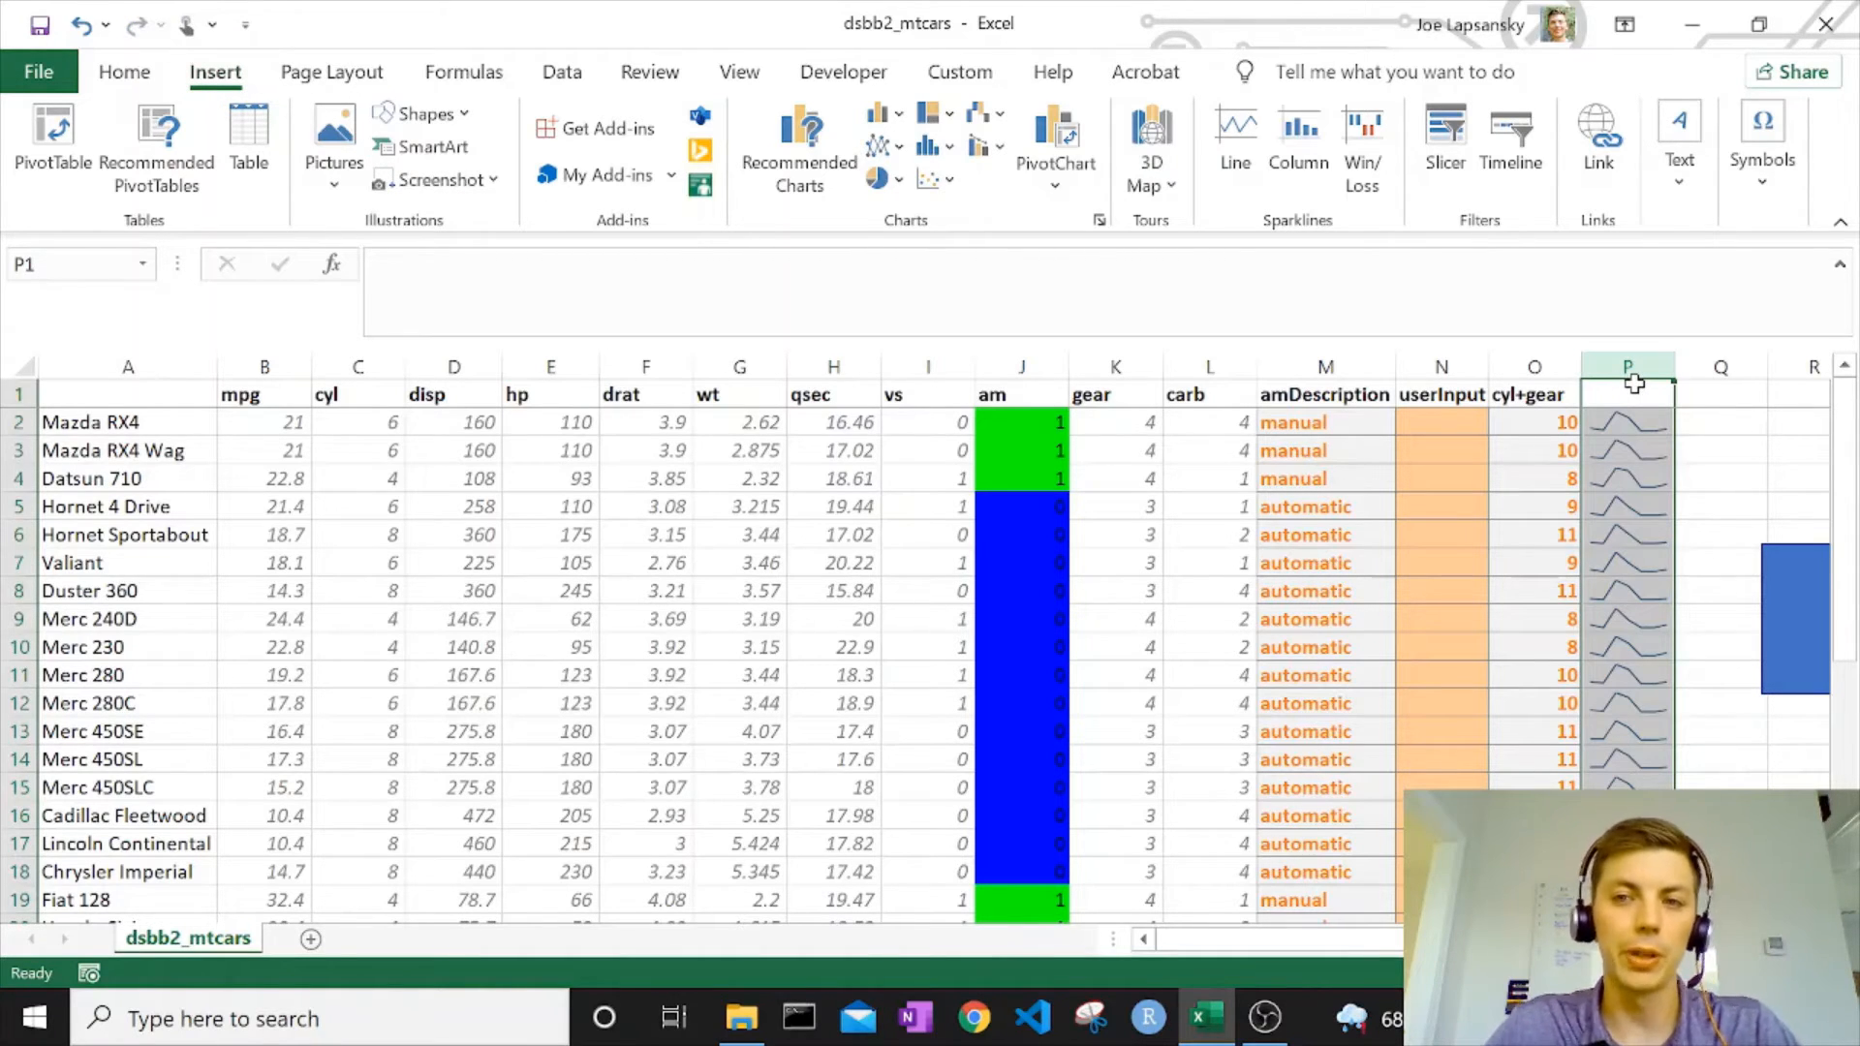
pyautogui.click(1645, 448)
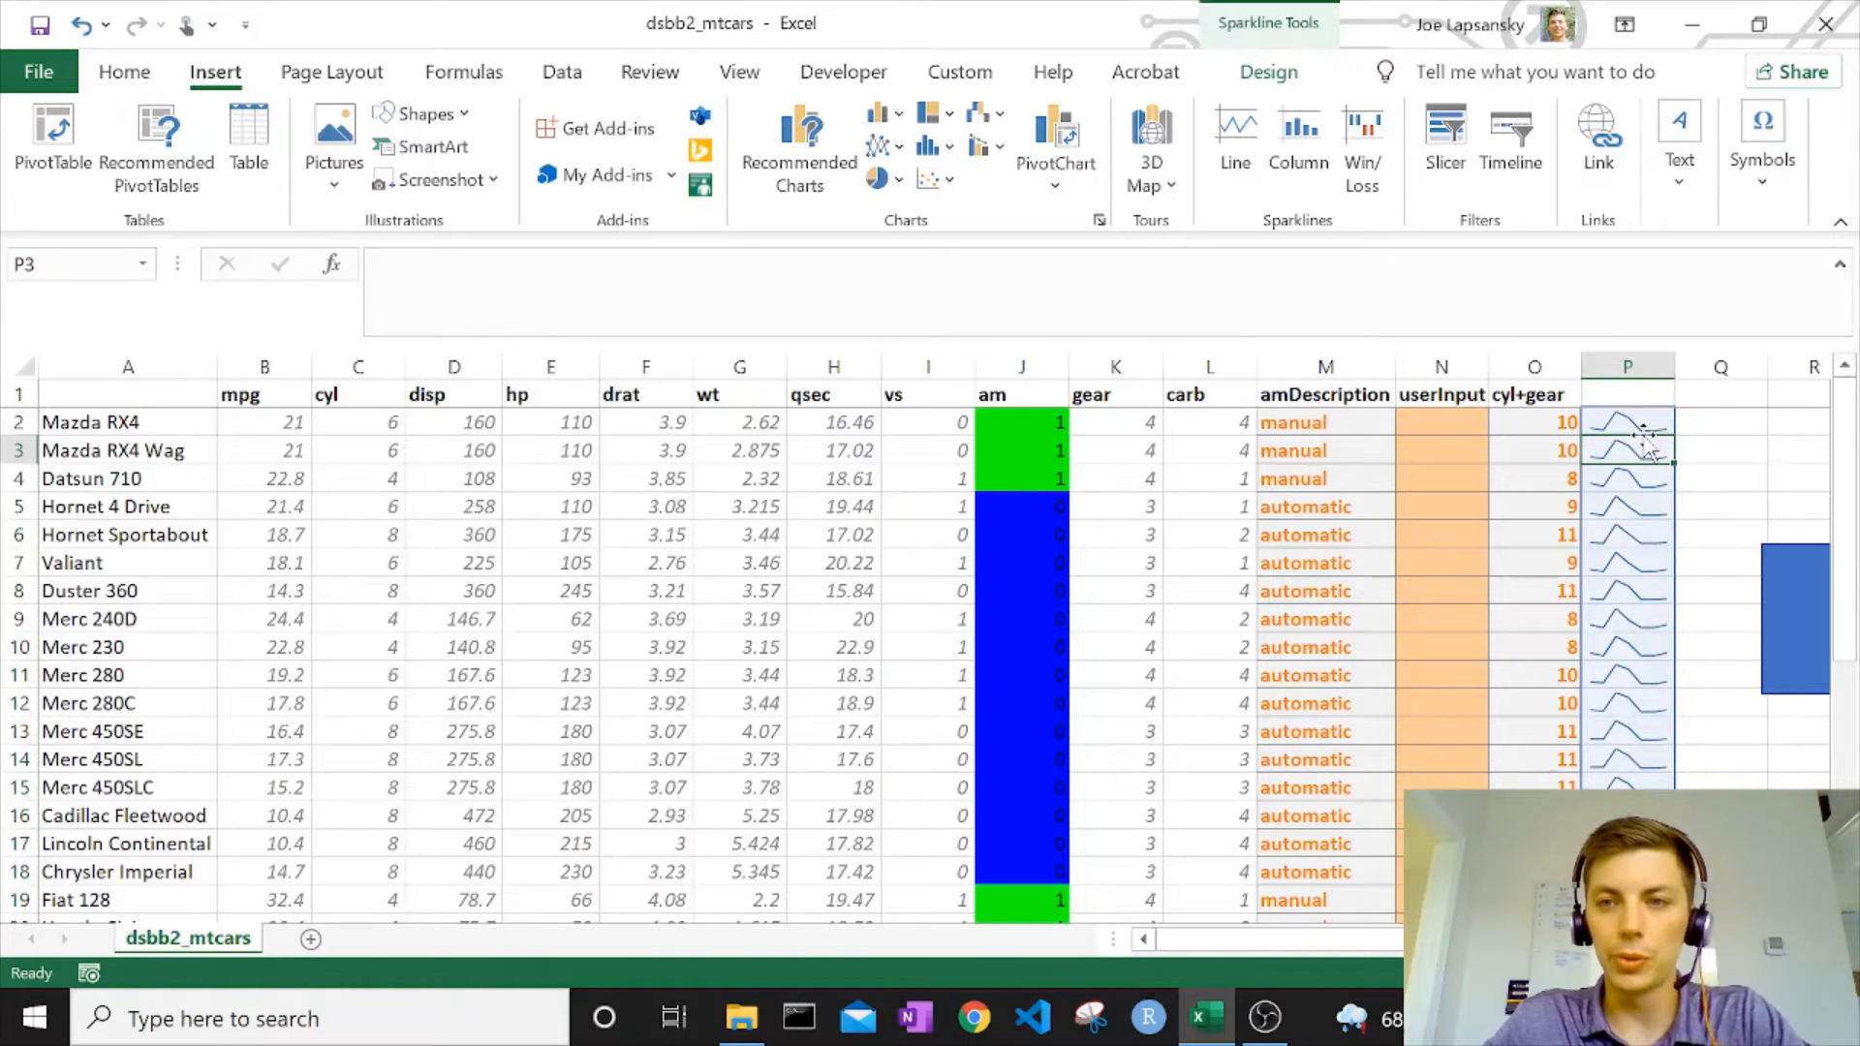
pyautogui.moveTo(1644, 417); pyautogui.dragTo(1638, 925)
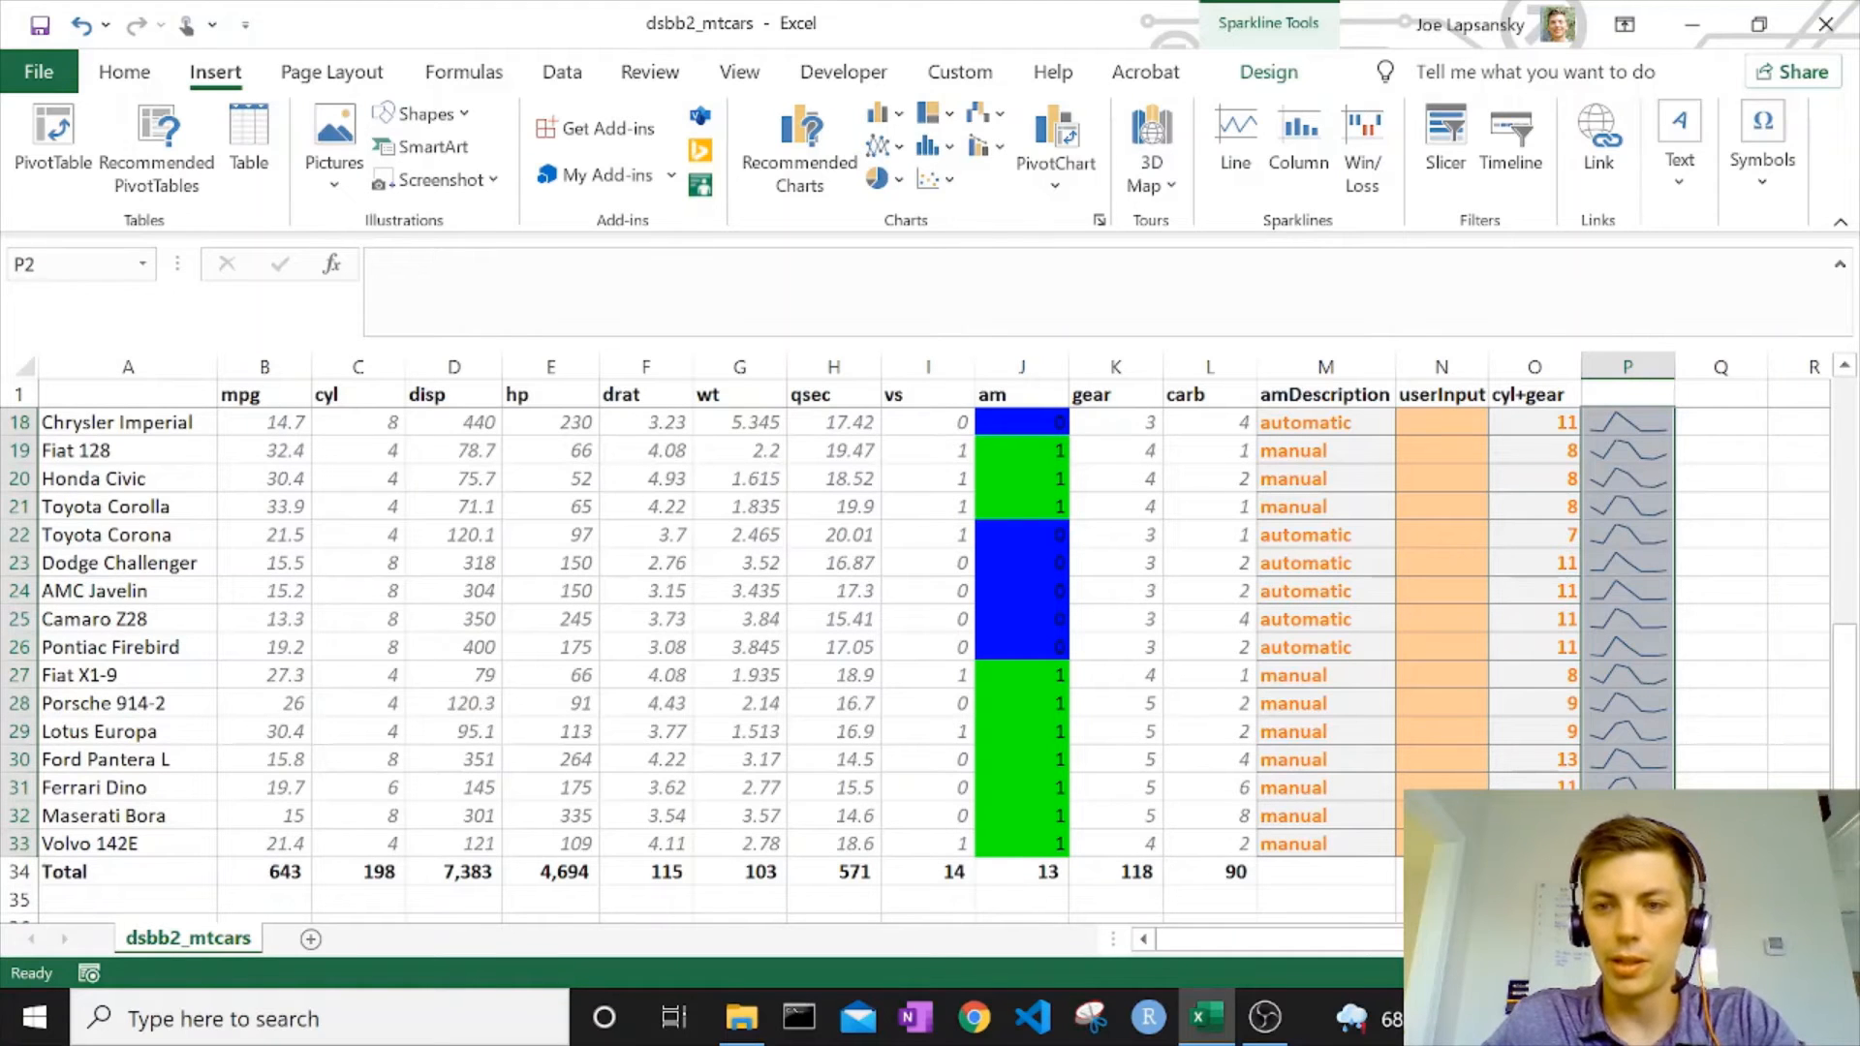
pyautogui.rightClick(1637, 925)
pyautogui.click(1503, 519)
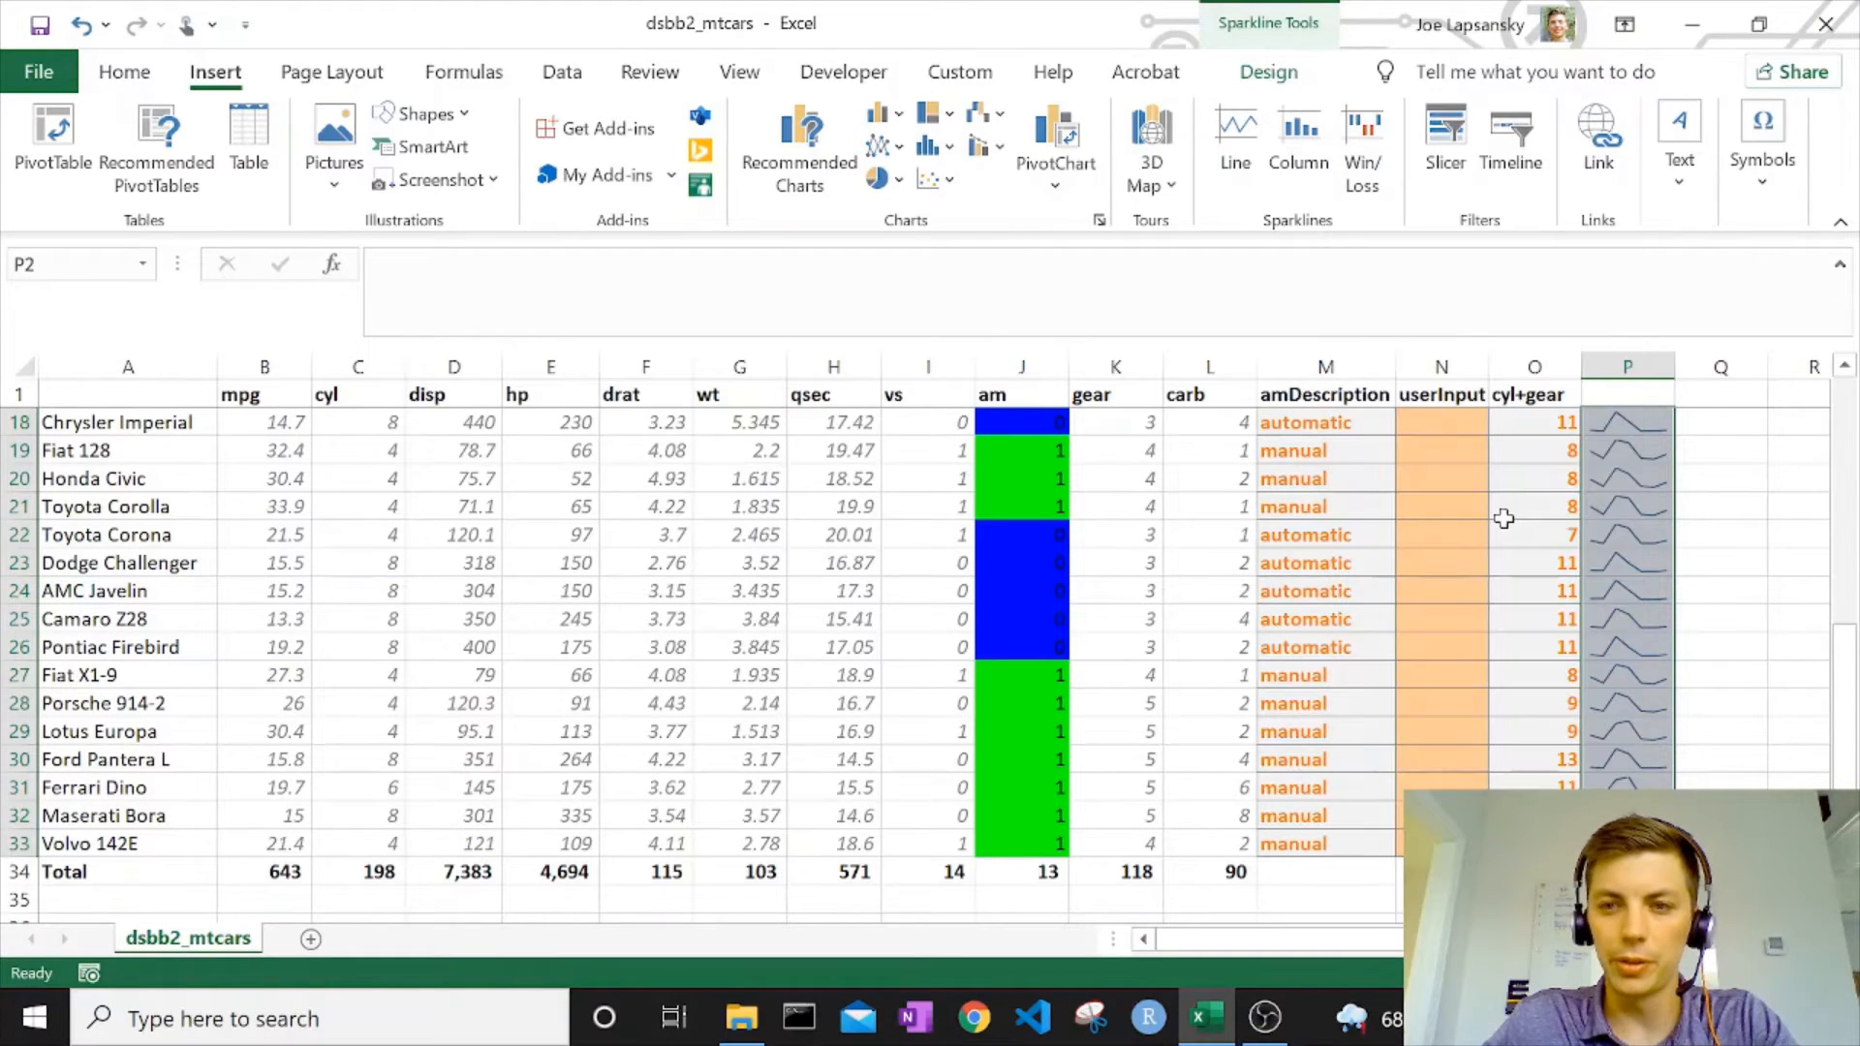
pyautogui.scroll(5, 1624, 546)
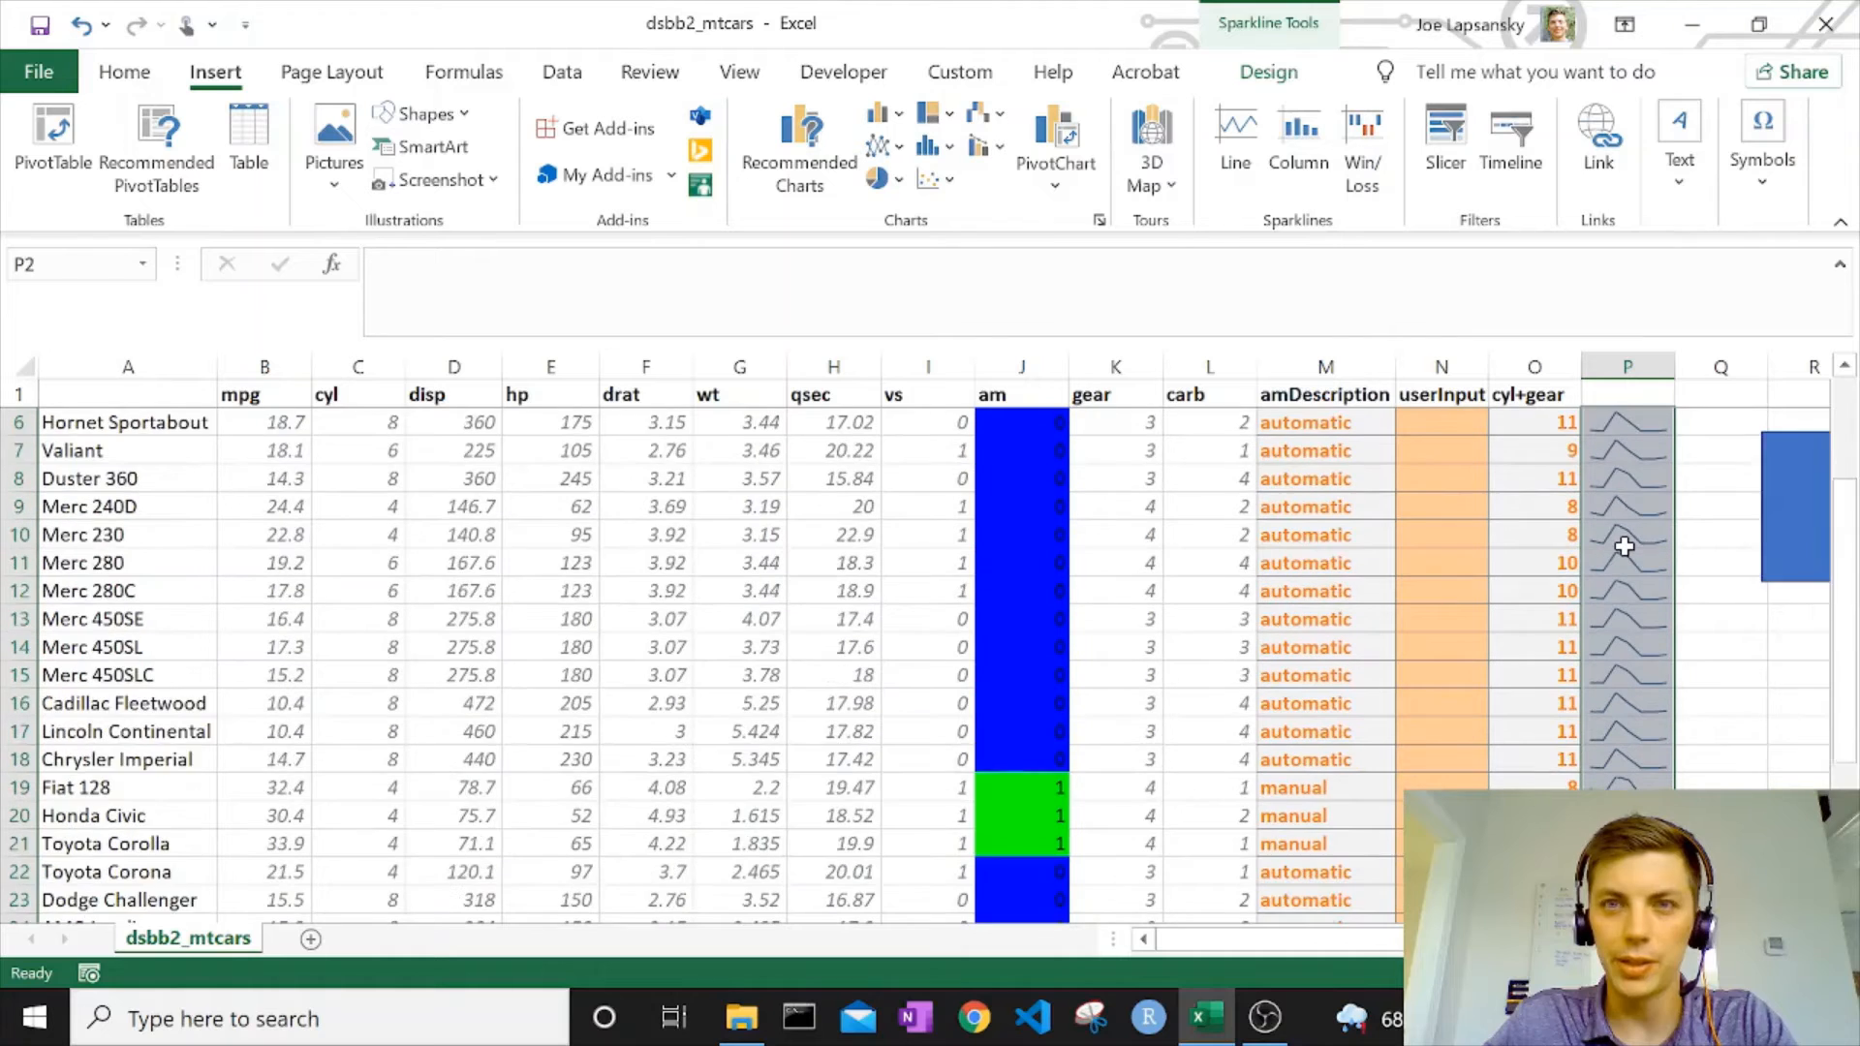
pyautogui.click(1239, 167)
pyautogui.moveTo(1163, 604); pyautogui.dragTo(823, 610)
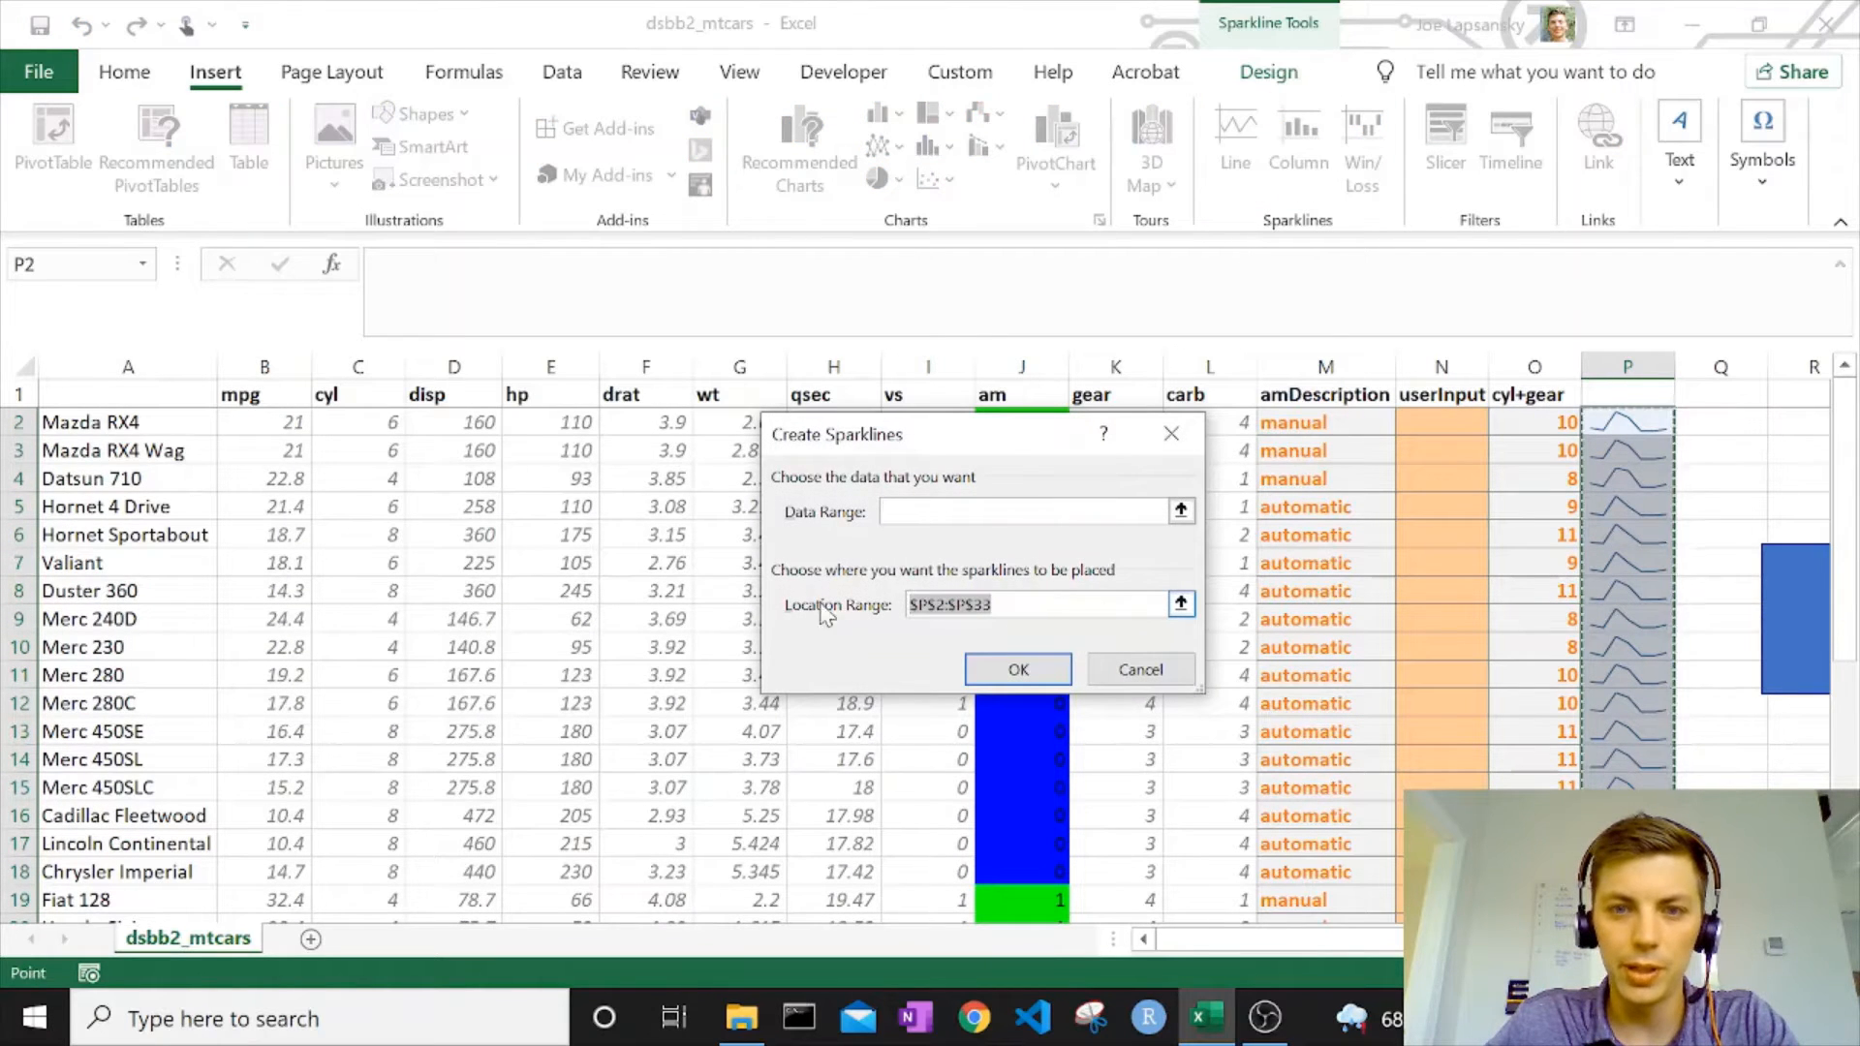
pyautogui.press('BackSpace')
pyautogui.click(1018, 671)
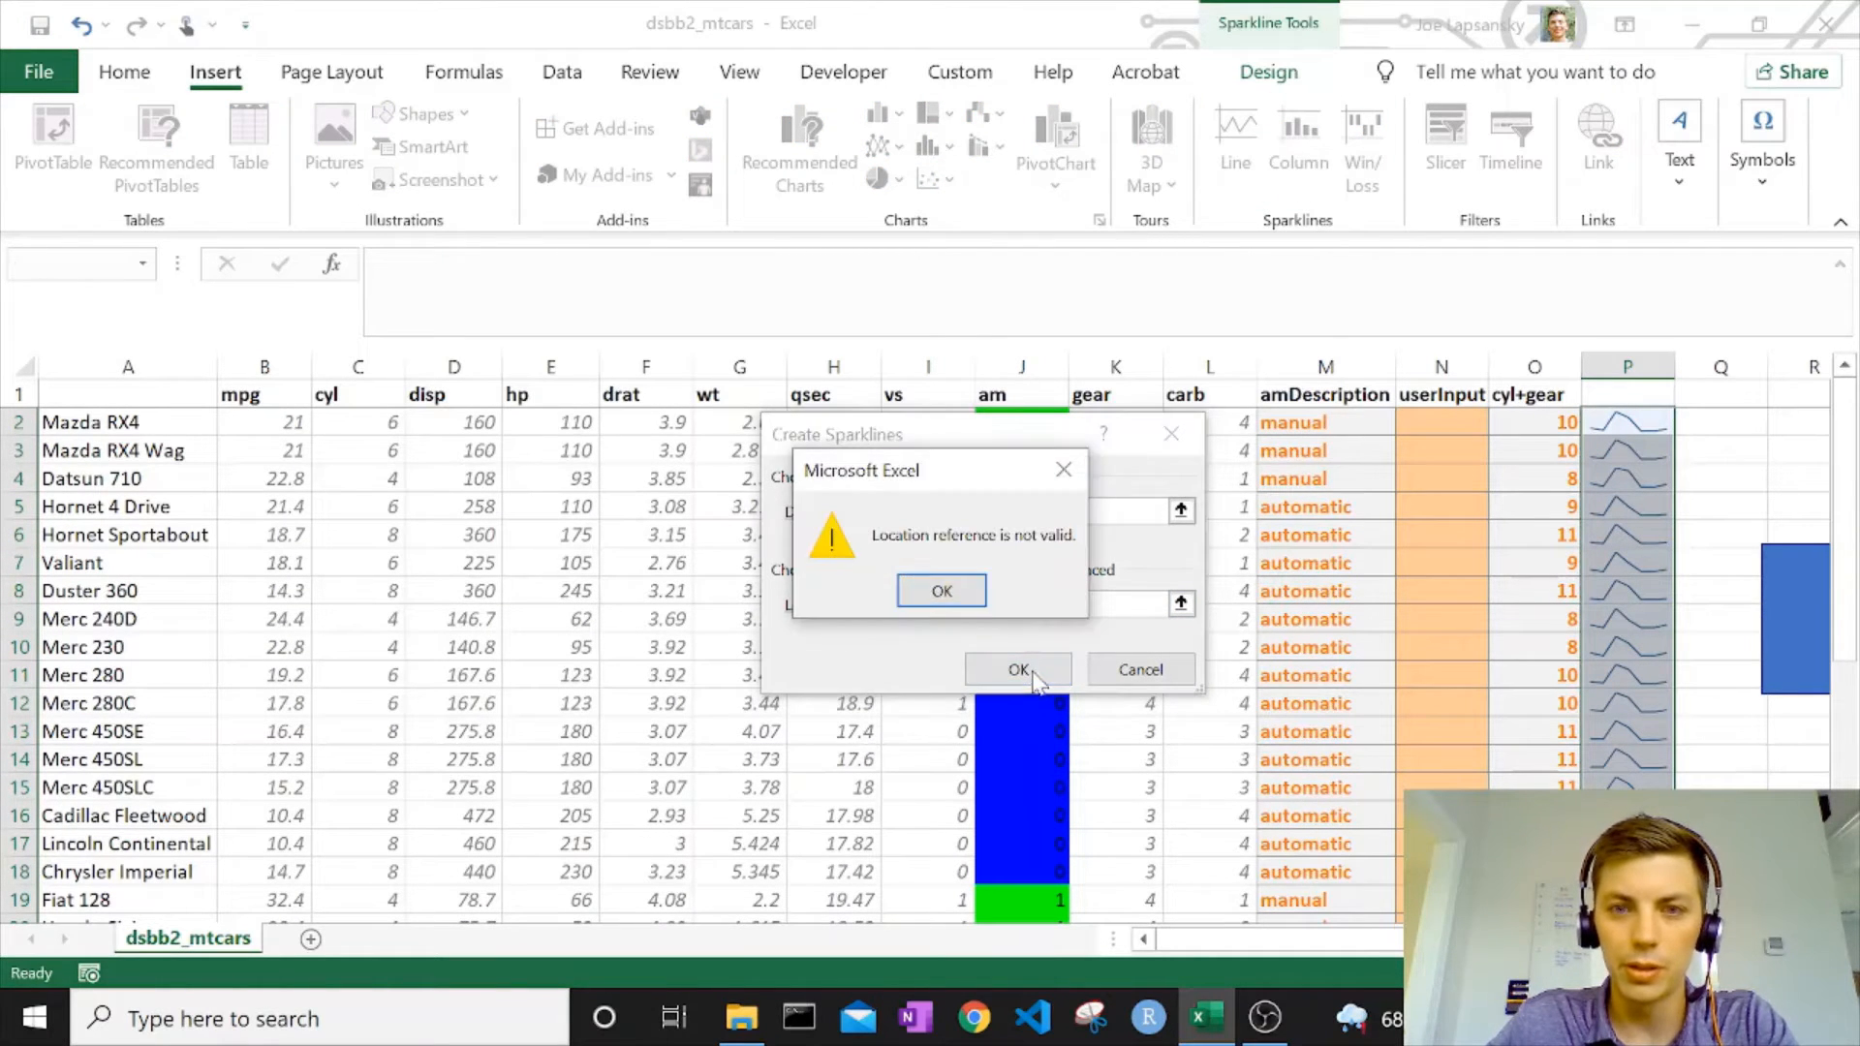
pyautogui.click(964, 590)
pyautogui.click(1140, 669)
pyautogui.click(1442, 619)
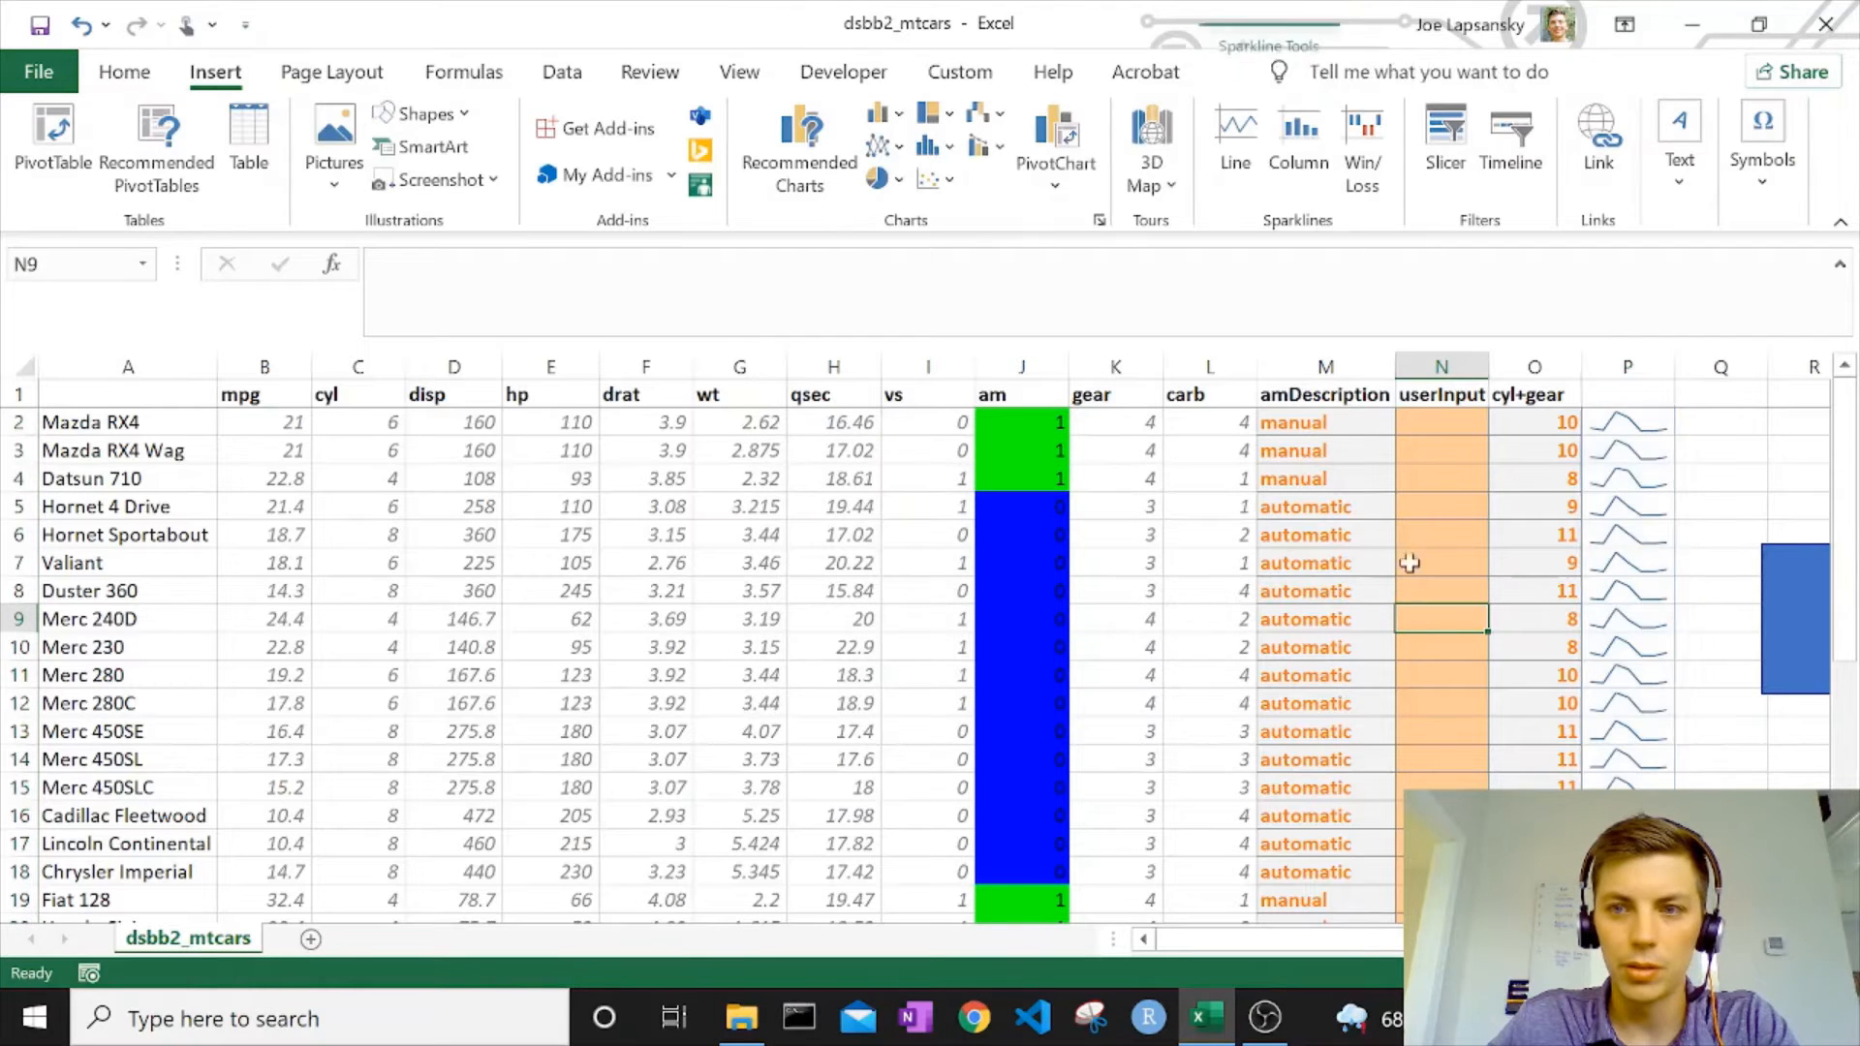
# Delete column P with its sparklines and move the Macro rectangle up beside column O, with its upper edge at row 2.
pyautogui.rightClick(1621, 362)
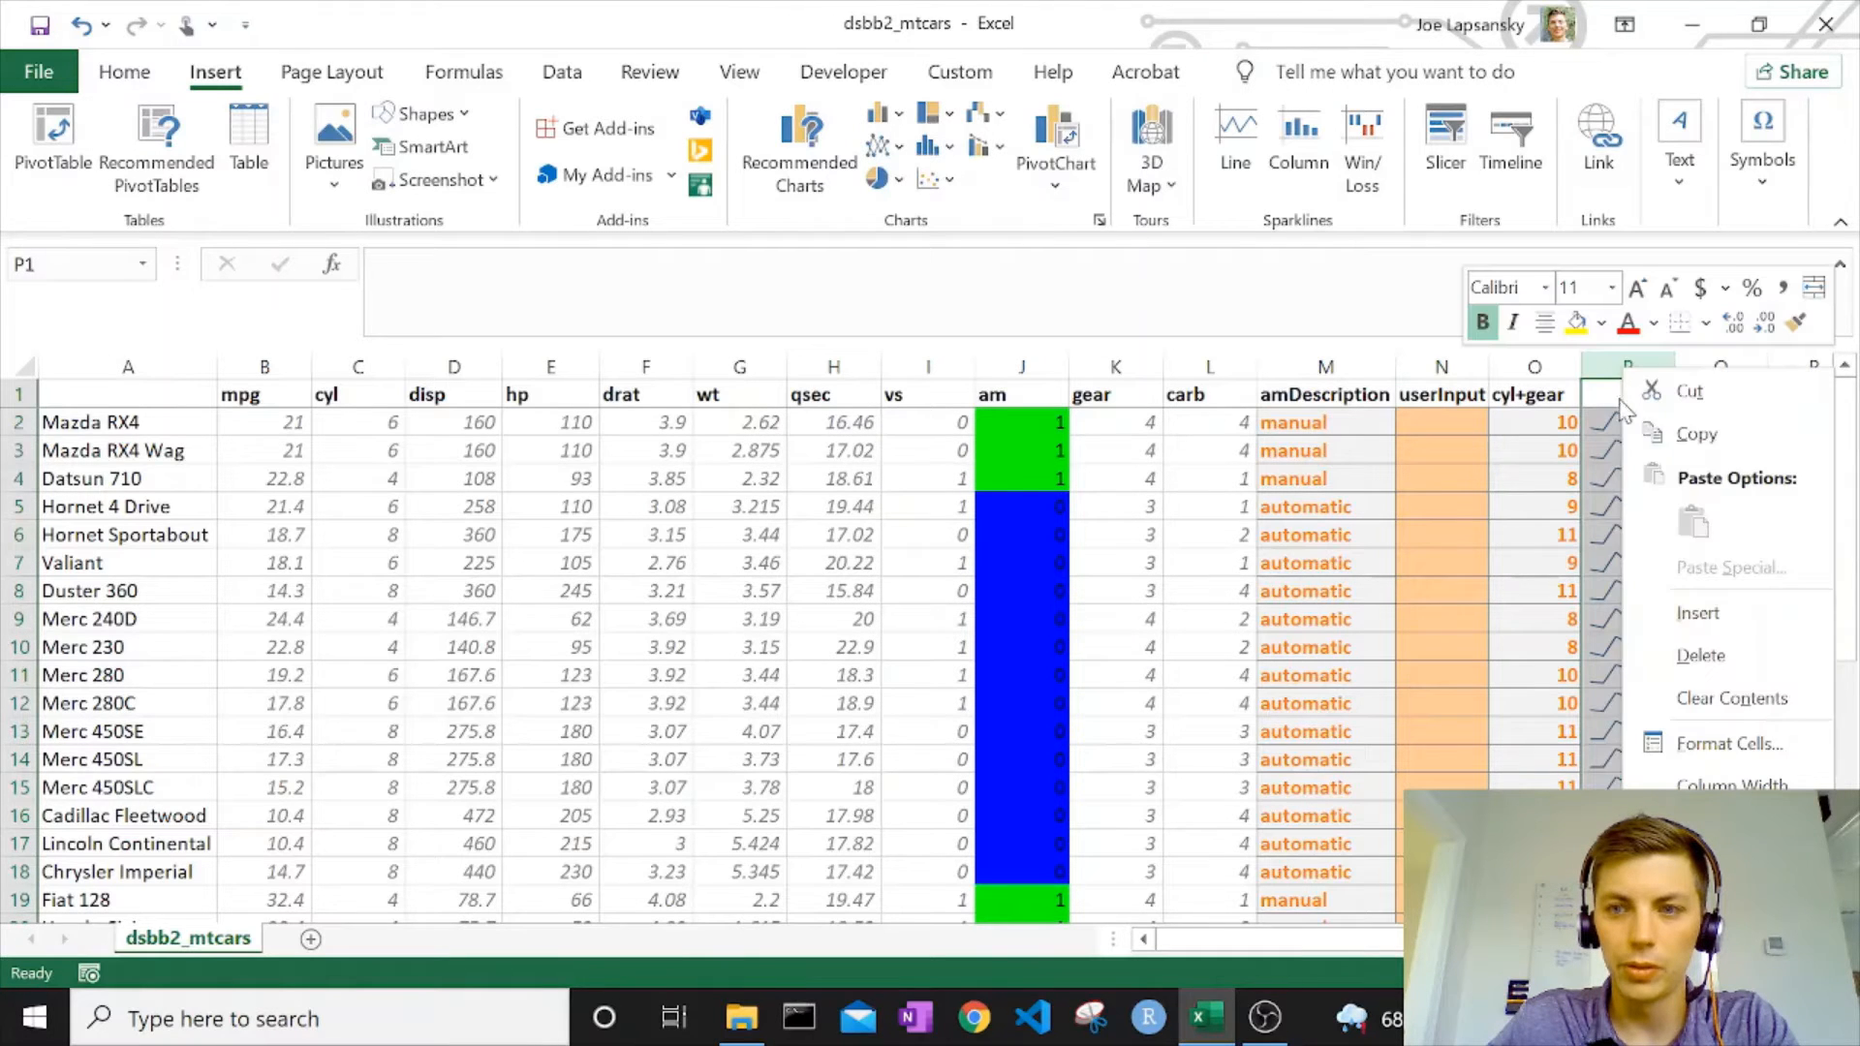
pyautogui.click(1708, 655)
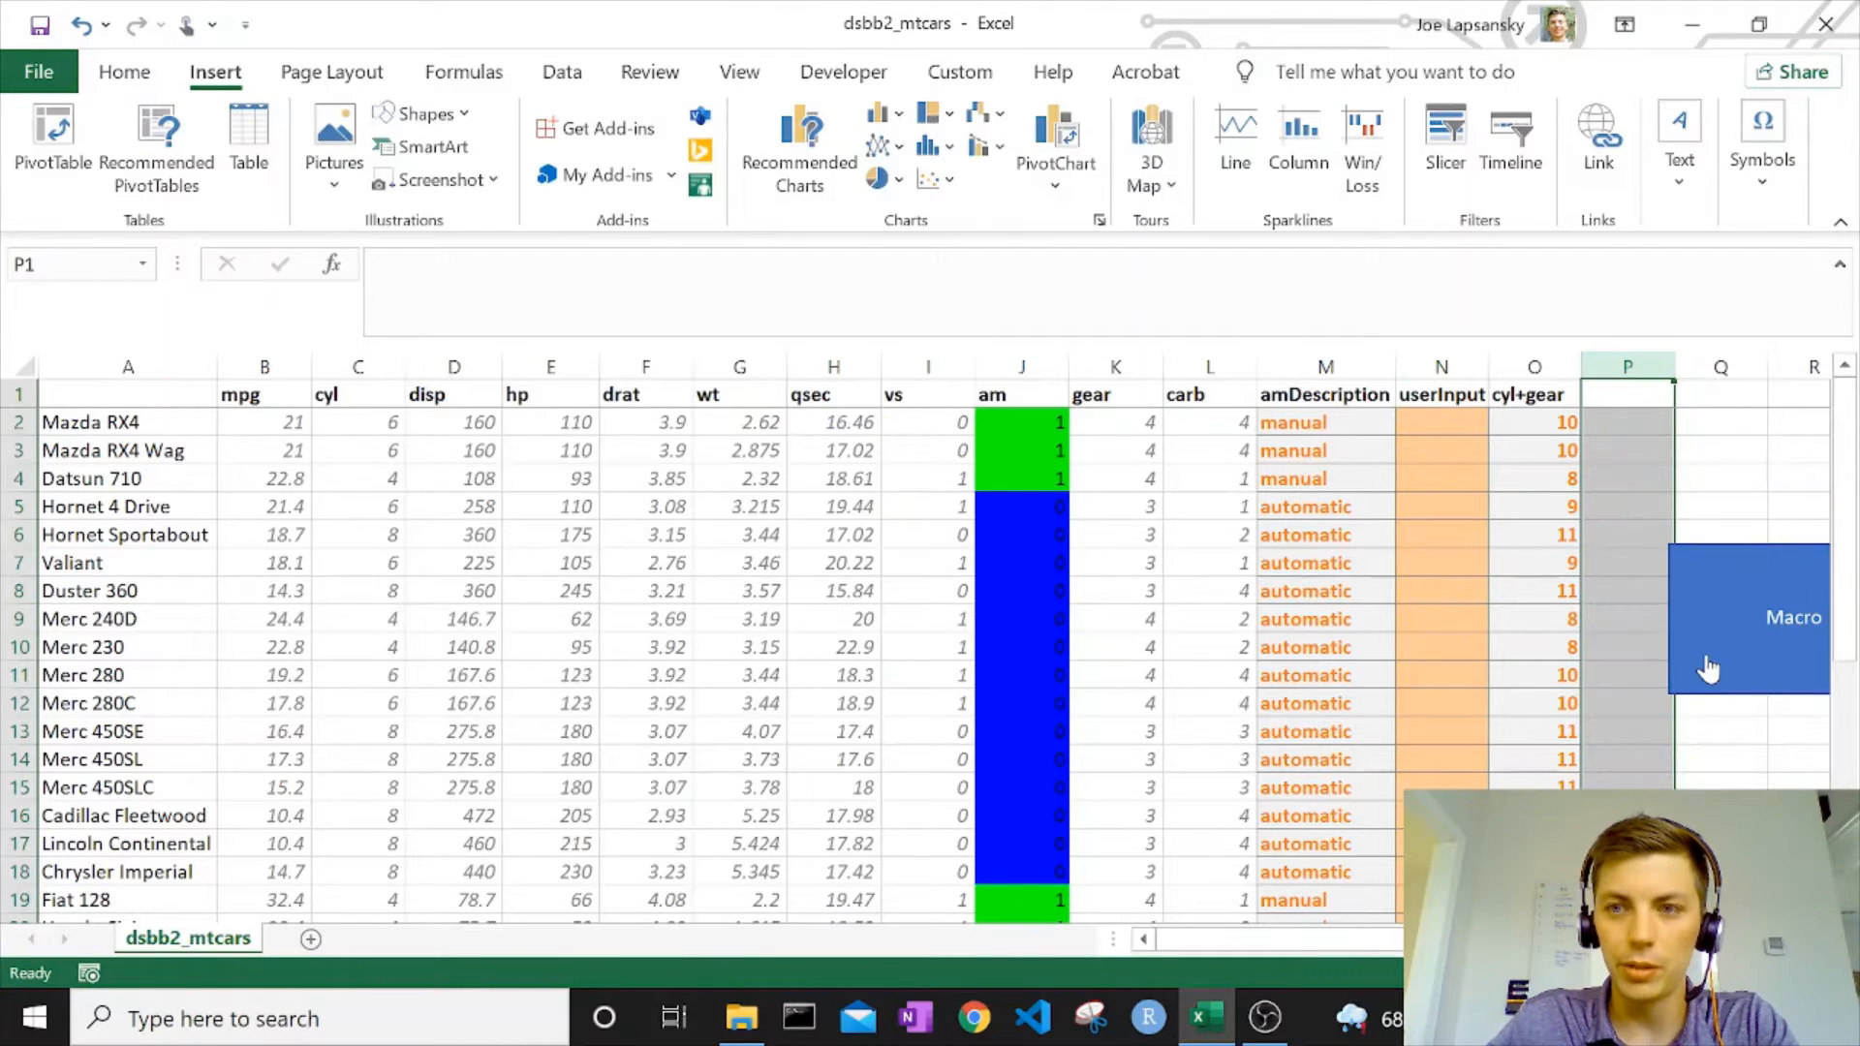
pyautogui.rightClick(1739, 596)
pyautogui.press('Escape')
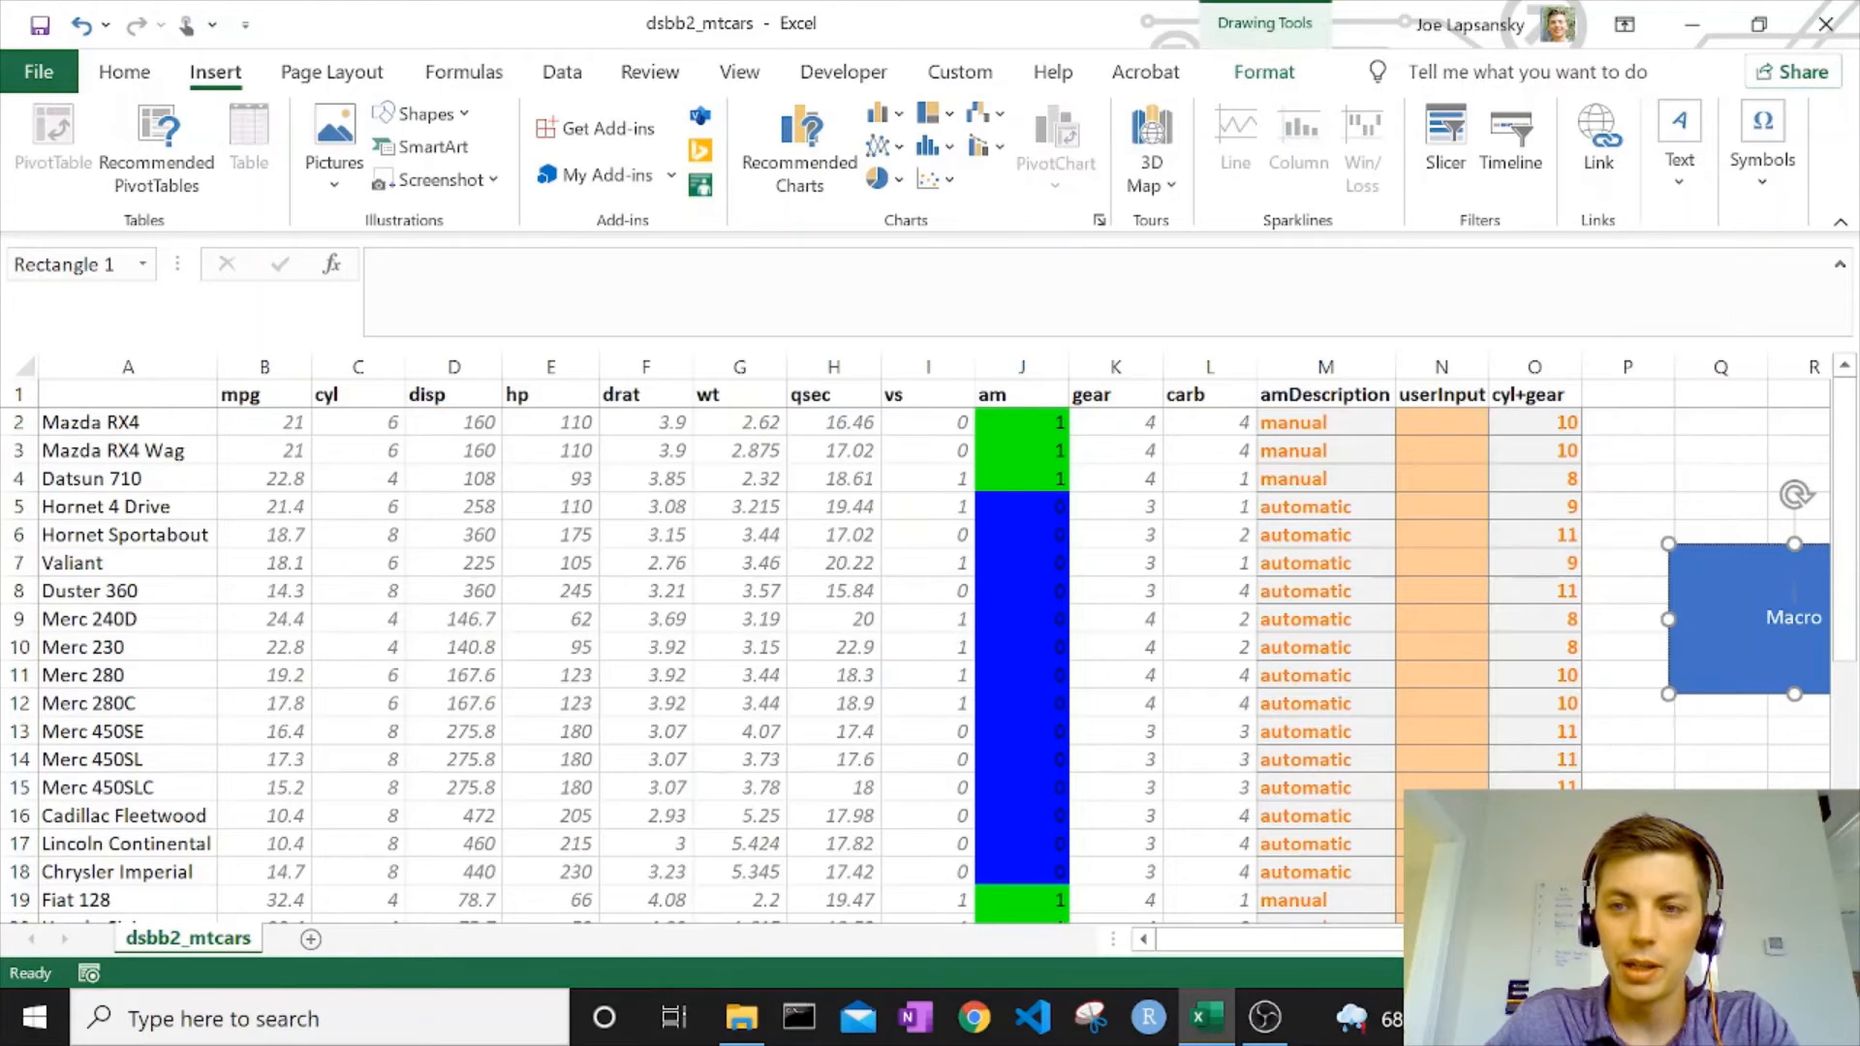
pyautogui.moveTo(1793, 568); pyautogui.dragTo(1696, 469)
pyautogui.click(1628, 368)
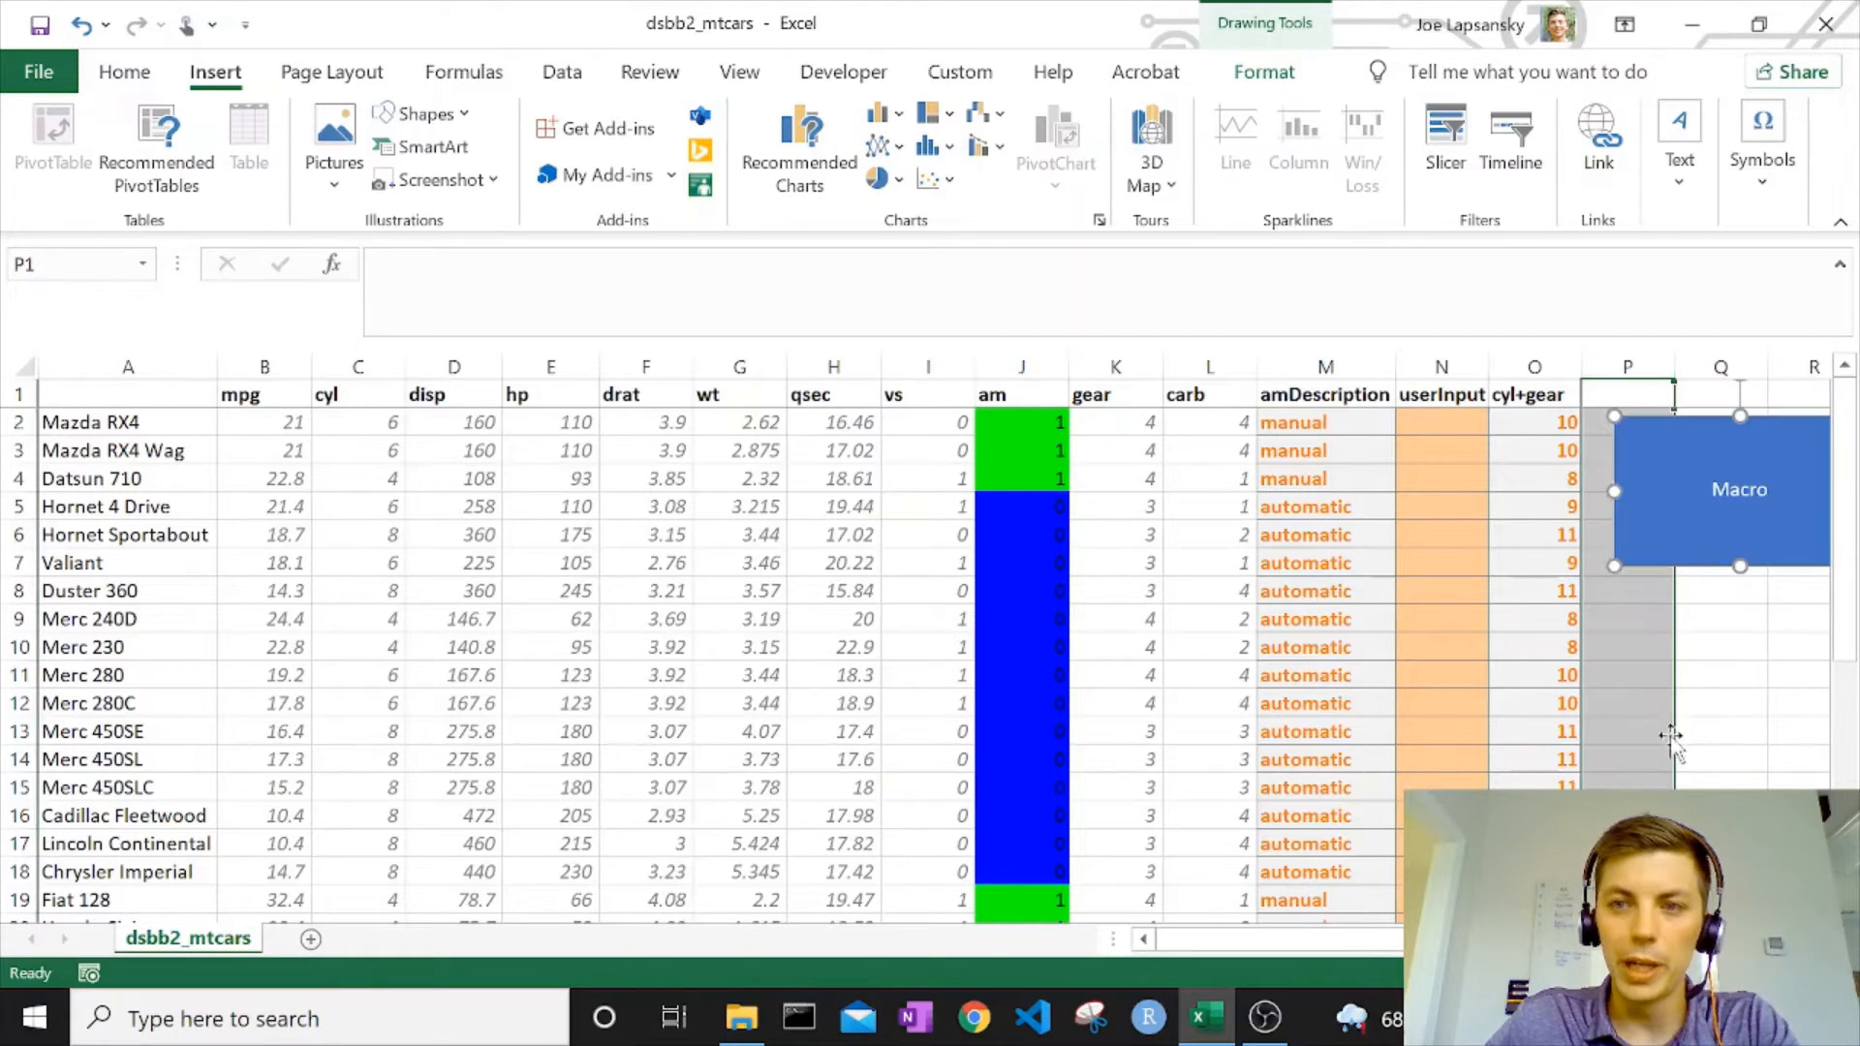
# Enter the header "Car" in A1 above the car names.
pyautogui.click(1521, 399)
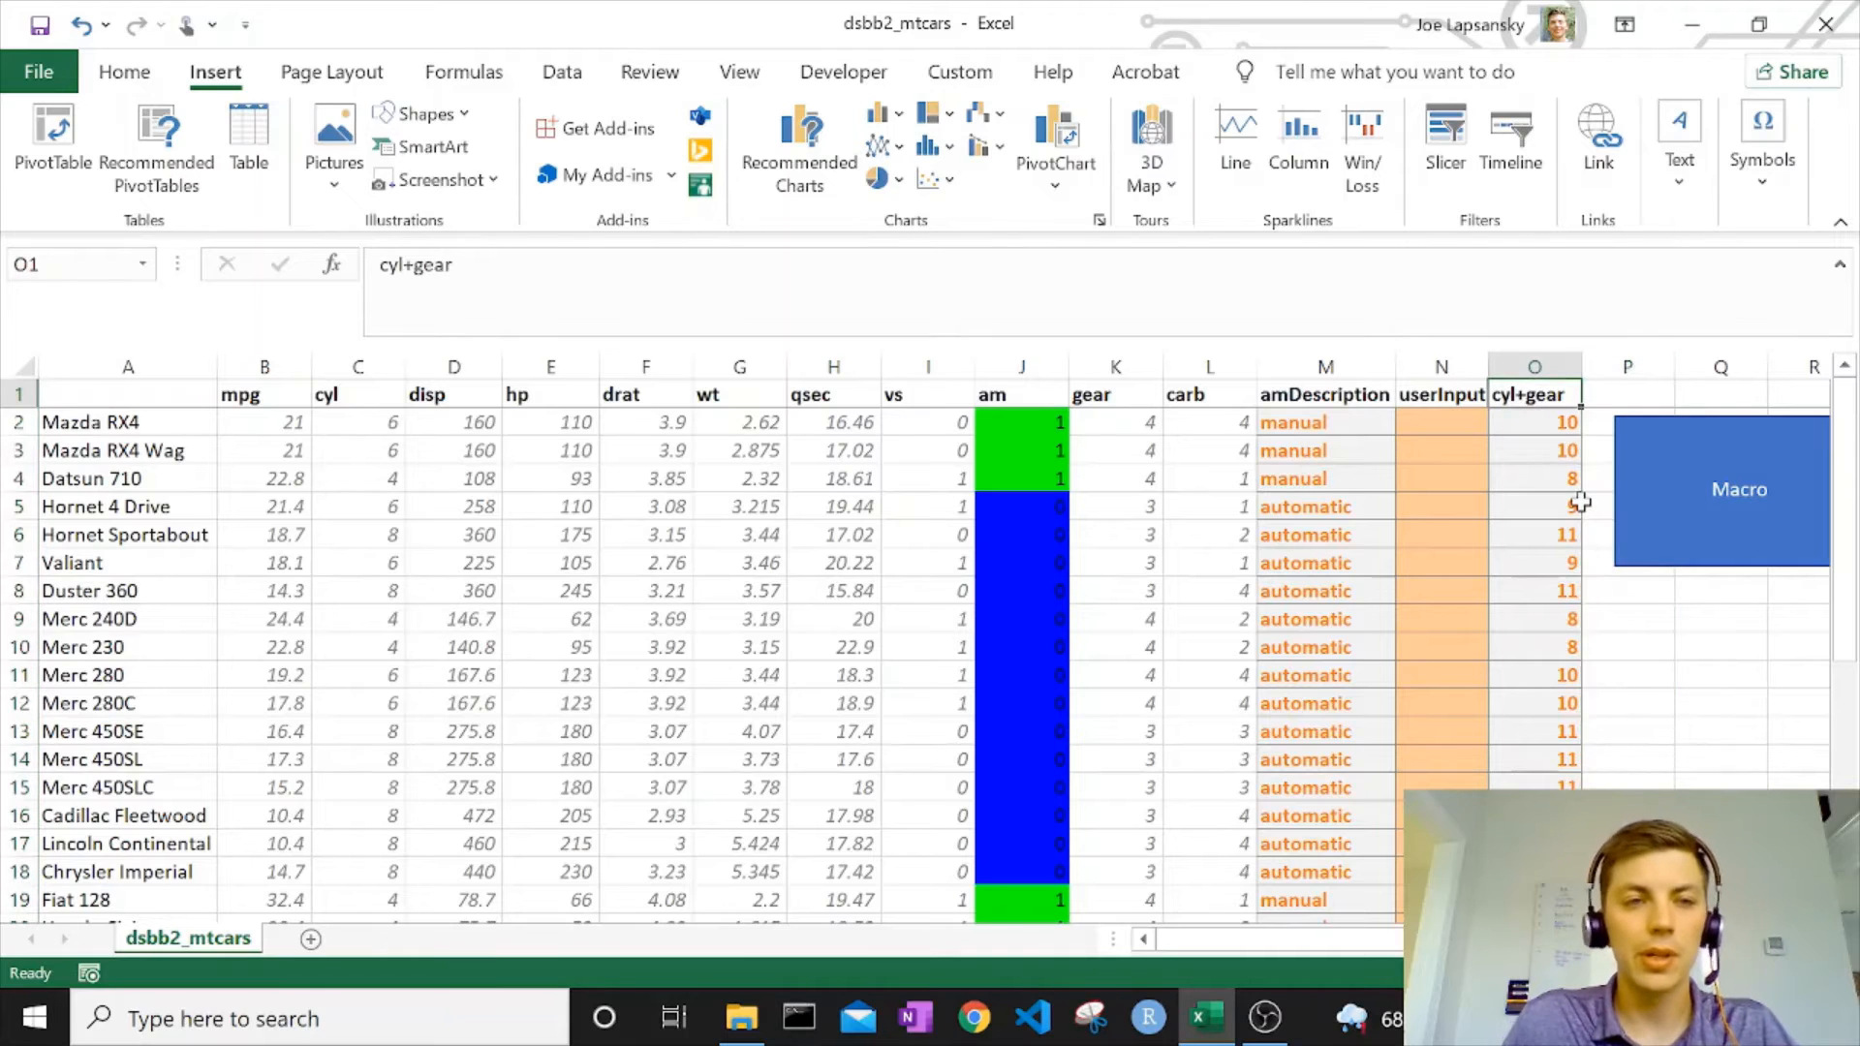
pyautogui.hotkey('ctrl', 'shift', 'Left')
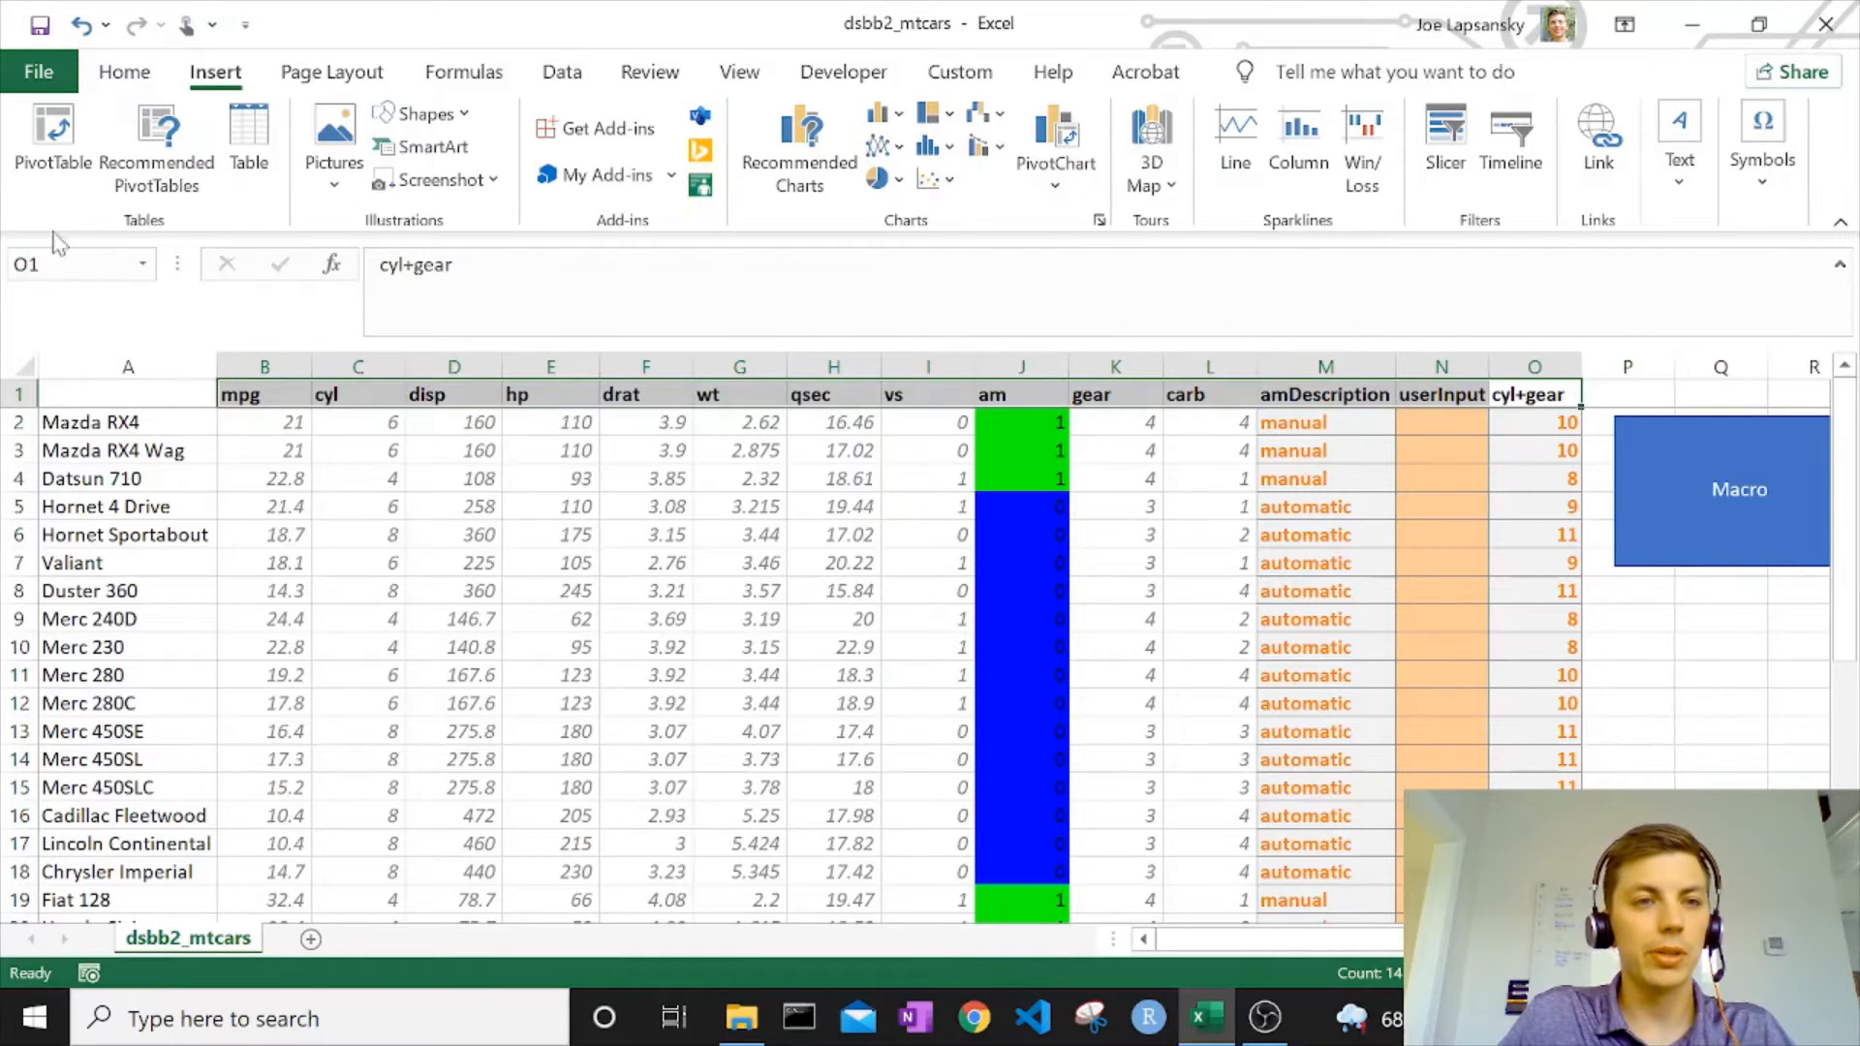
pyautogui.click(91, 394)
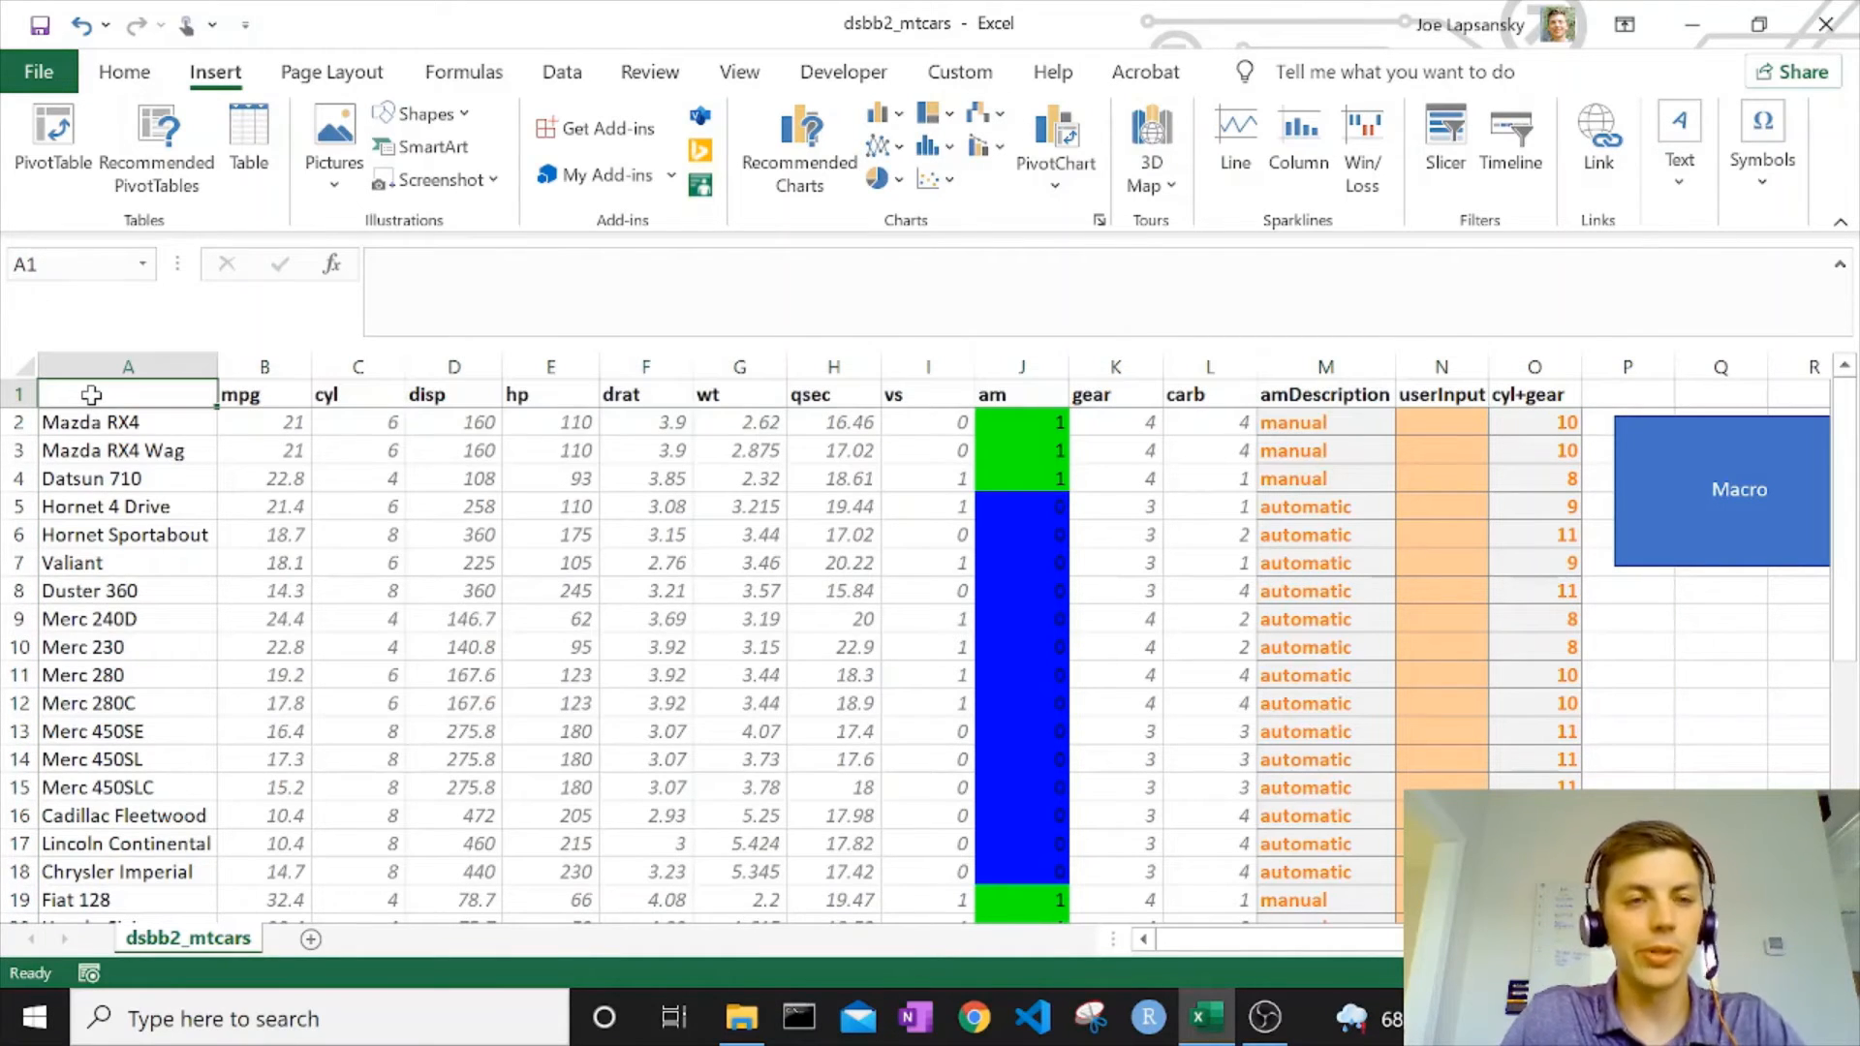
pyautogui.write('Car')
pyautogui.press('Return')
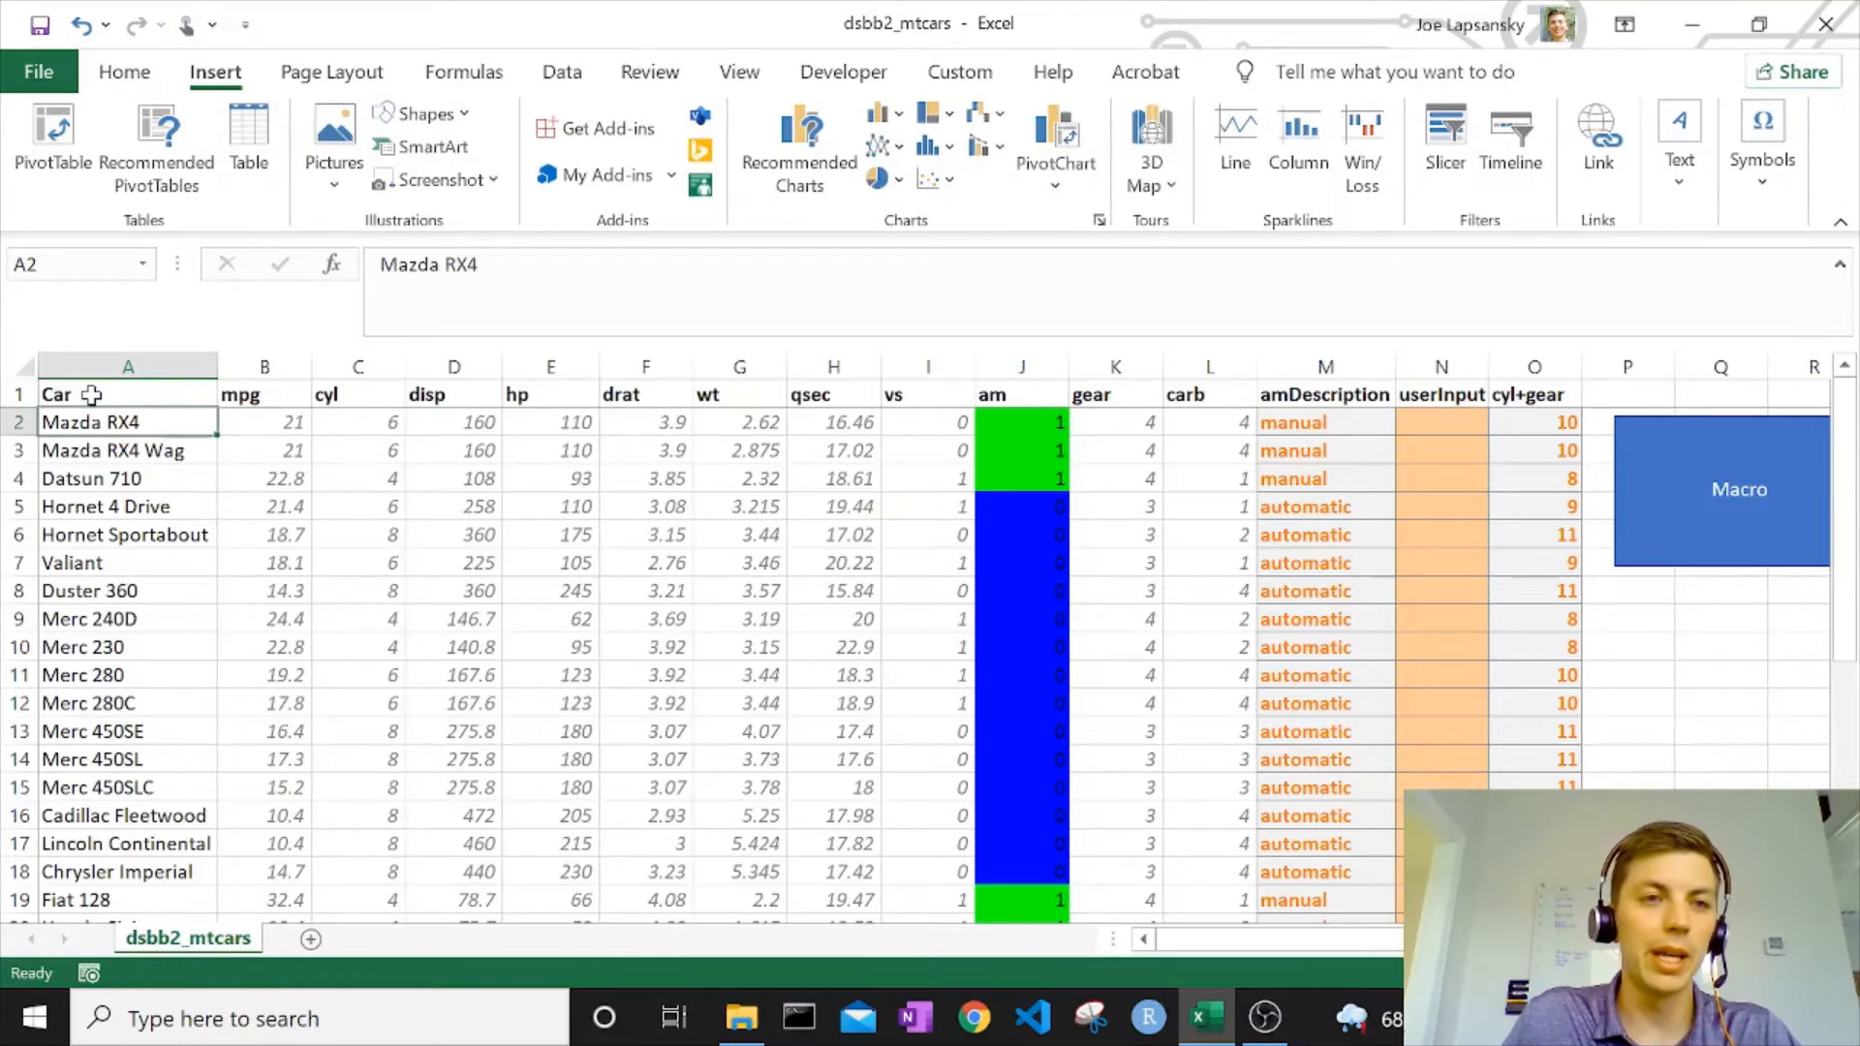
# Format the whole data range from Car to cyl+gear, including the Total row, as a table with headers in a light blue style.
pyautogui.click(91, 394)
pyautogui.hotkey('ctrl', 'shift', 'Right')
pyautogui.hotkey('ctrl', 'shift', 'Down')
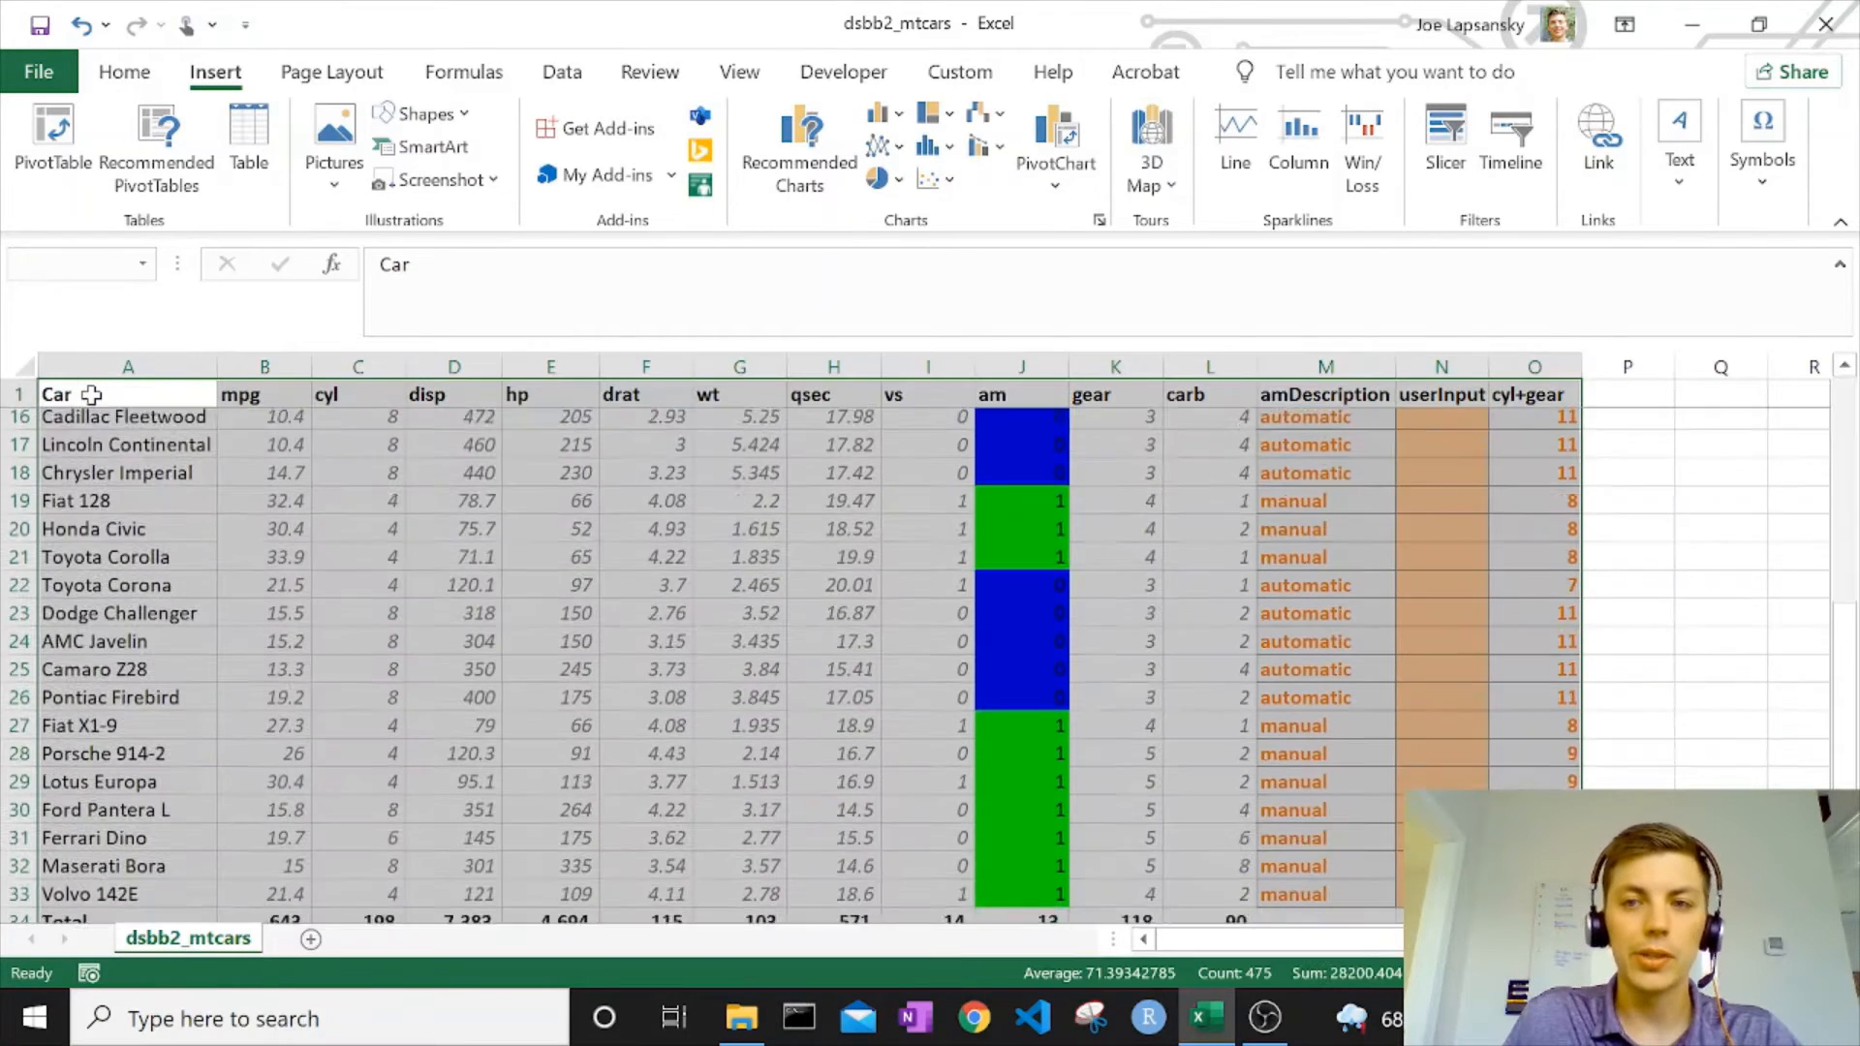
pyautogui.click(135, 76)
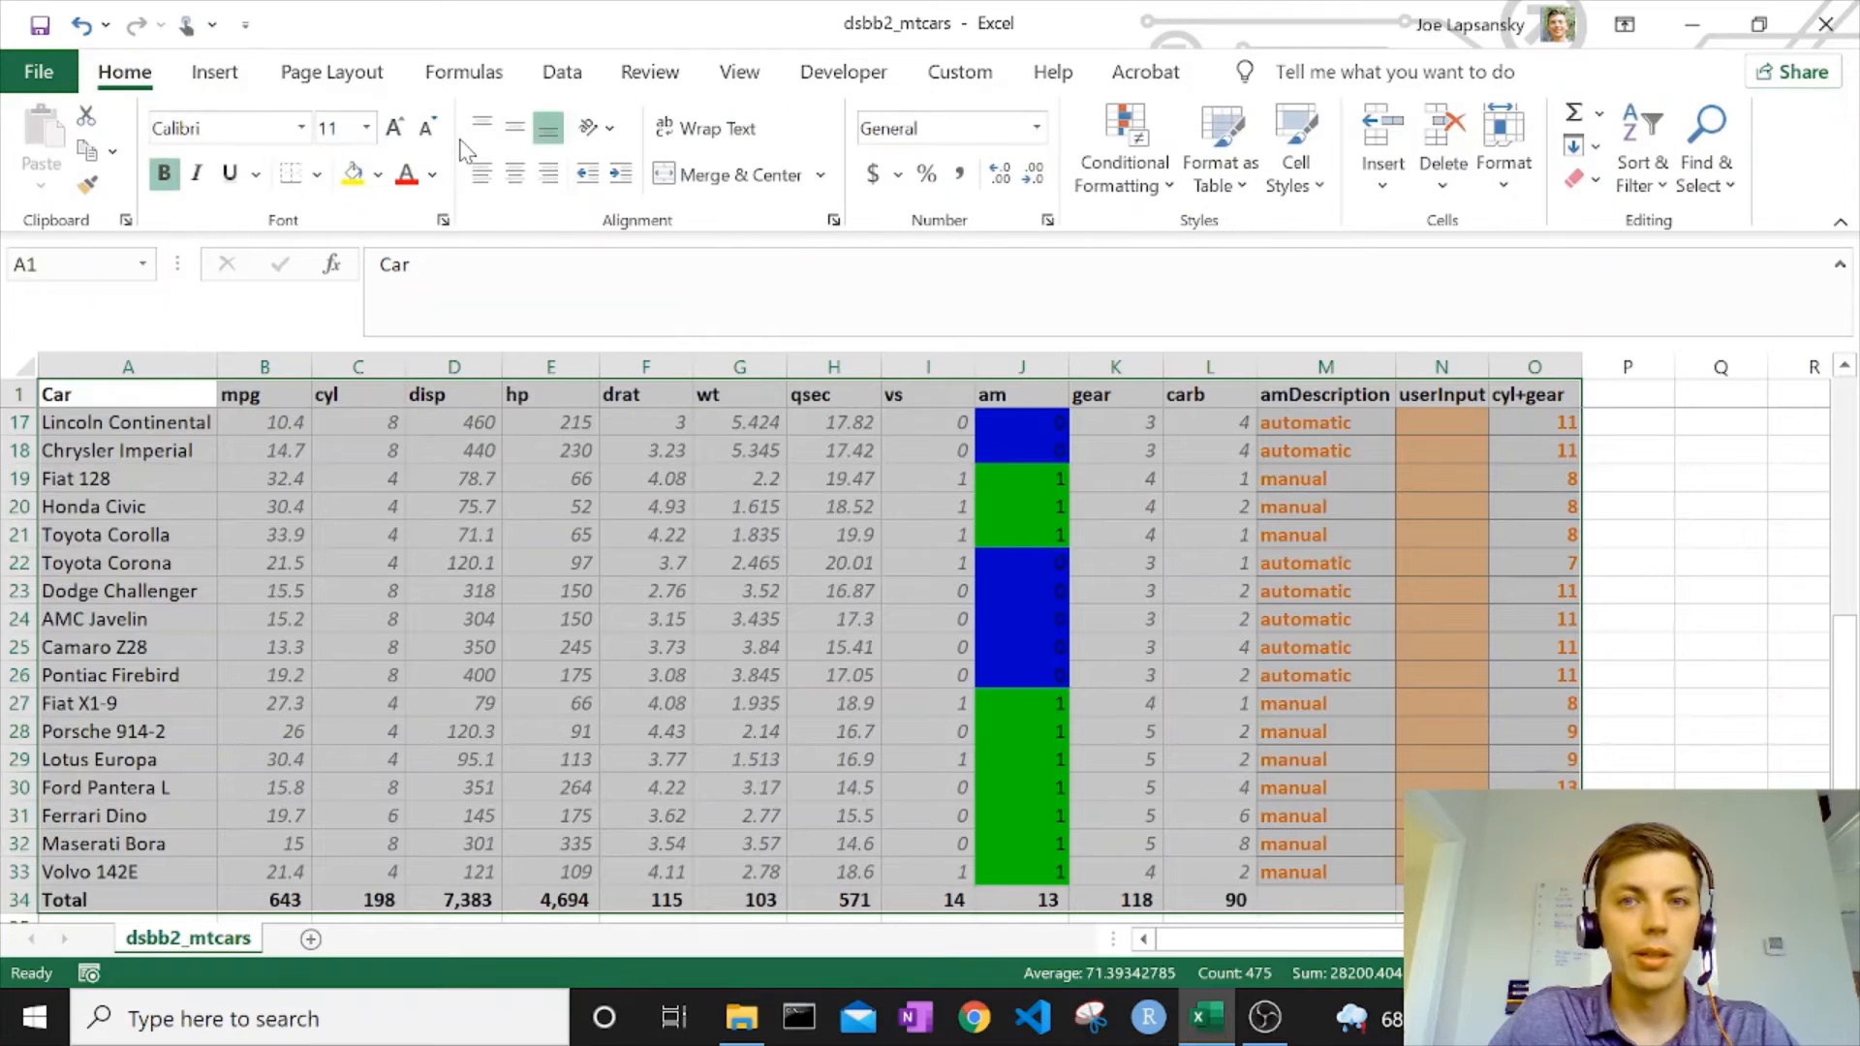
pyautogui.click(1218, 137)
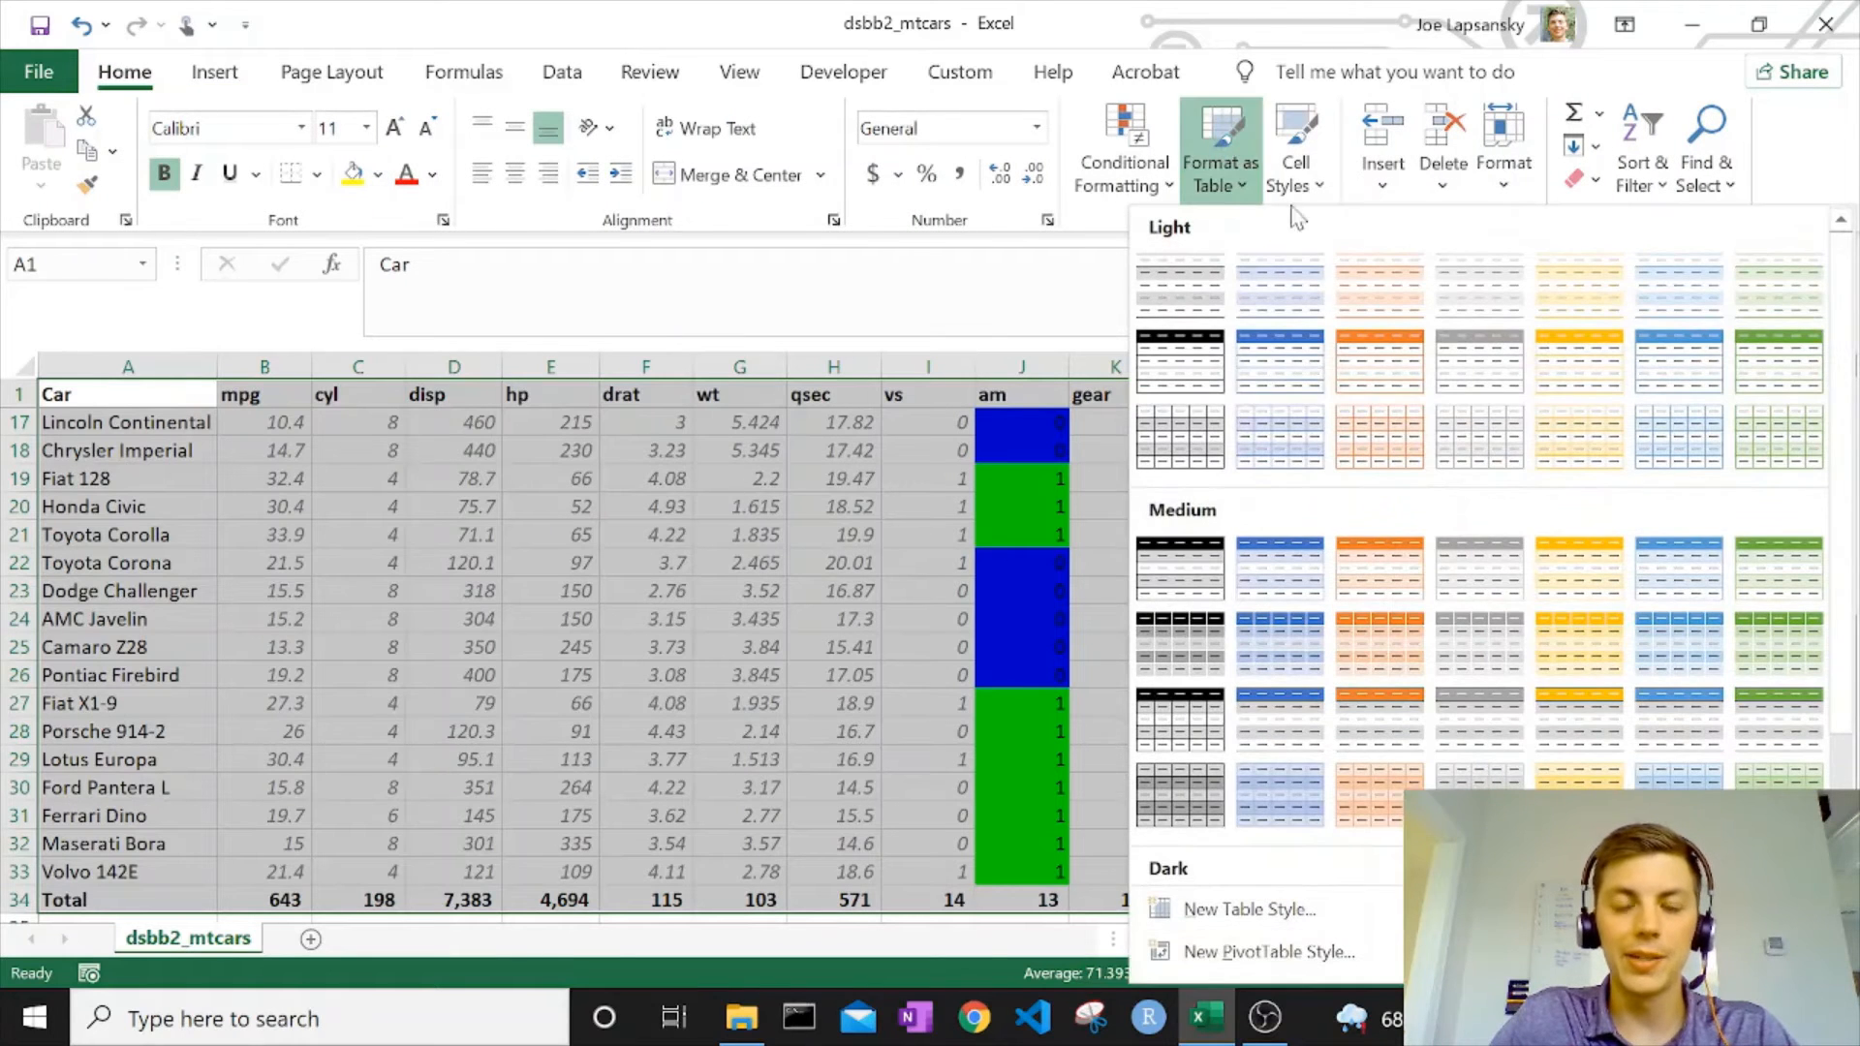
pyautogui.click(1245, 377)
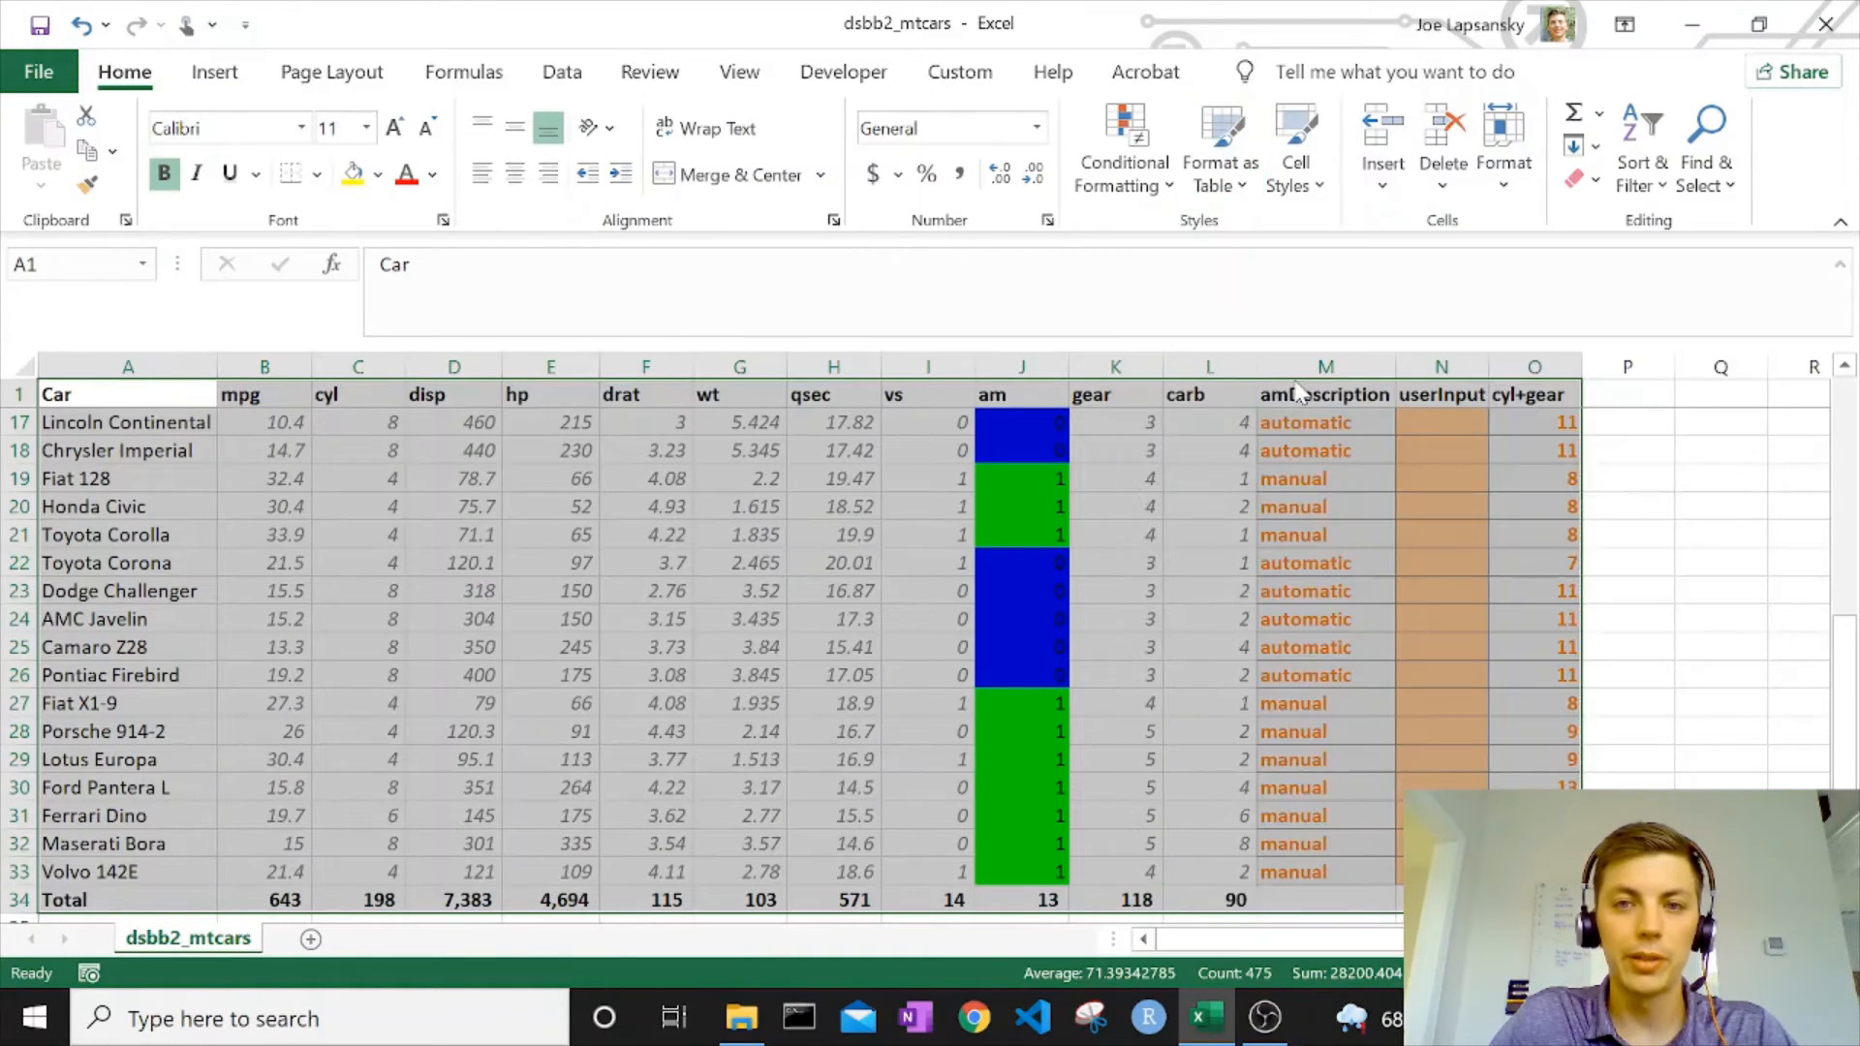
pyautogui.click(950, 620)
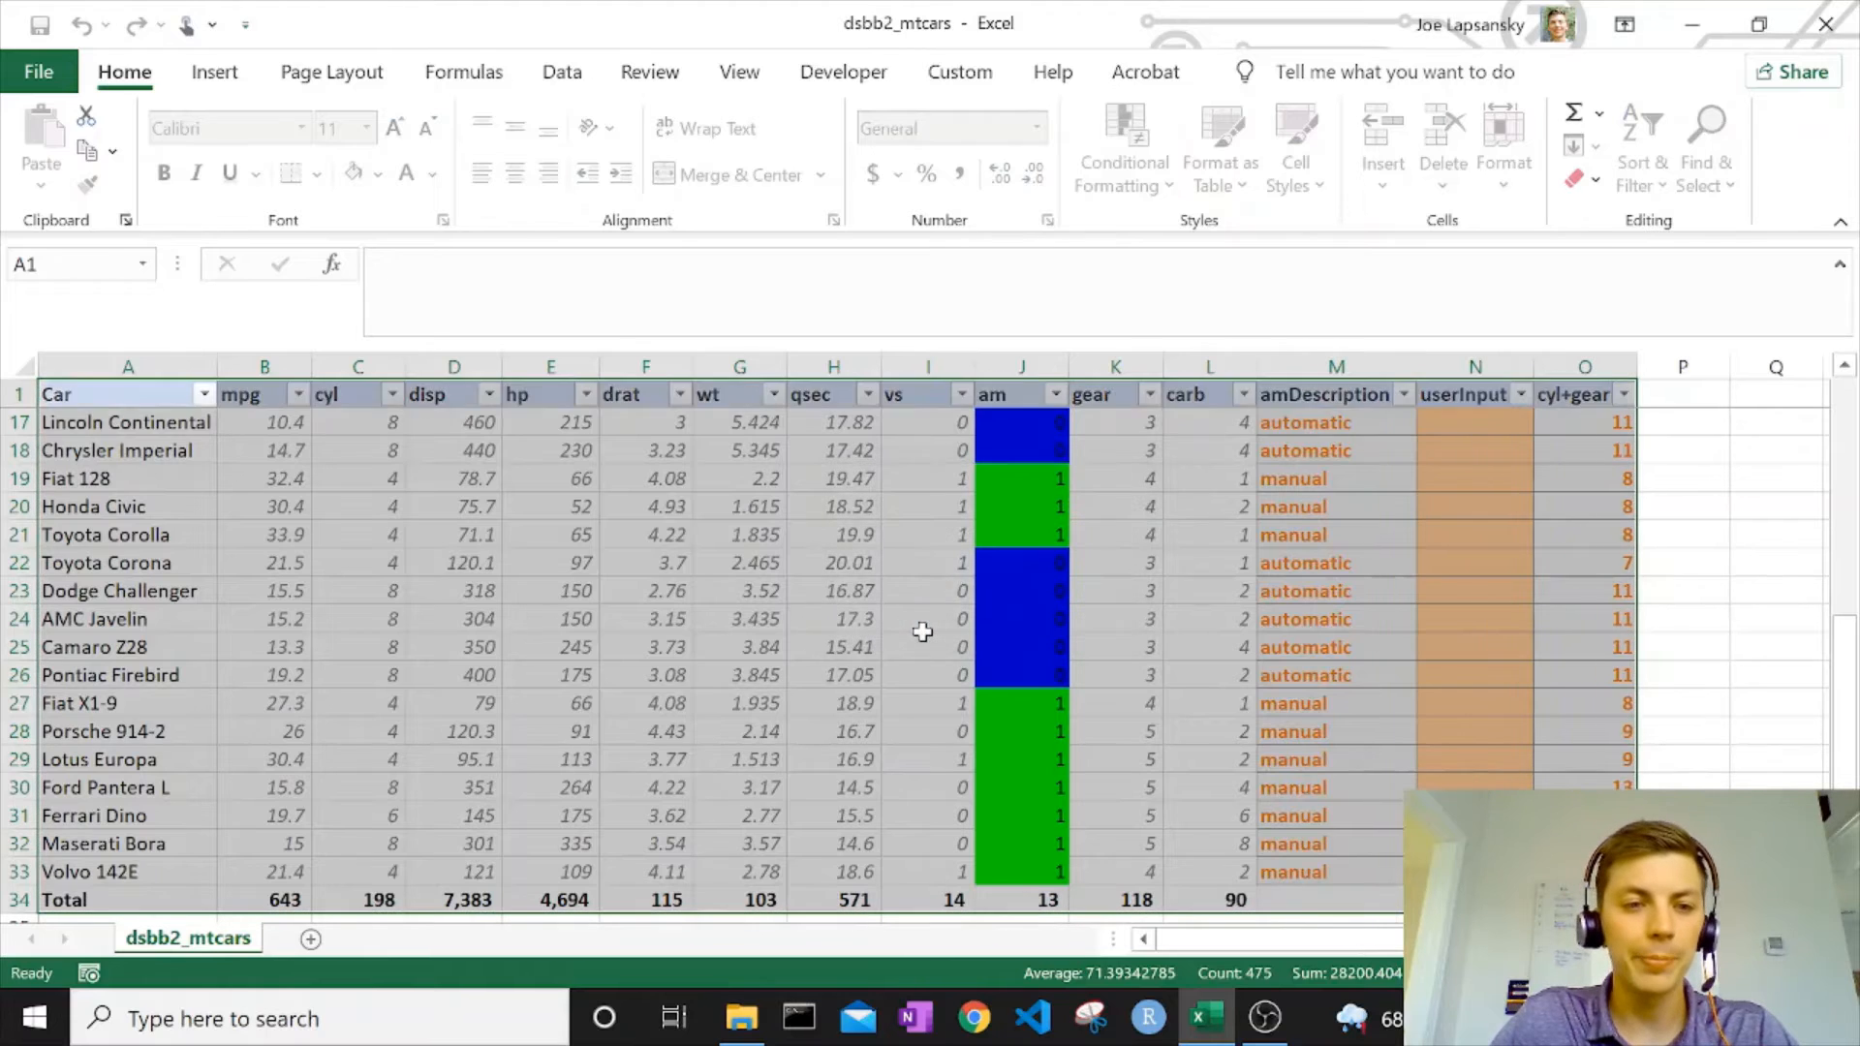
# Delete the Total row, row 34, below the Volvo 142E entry.
pyautogui.scroll(-4, 925, 635)
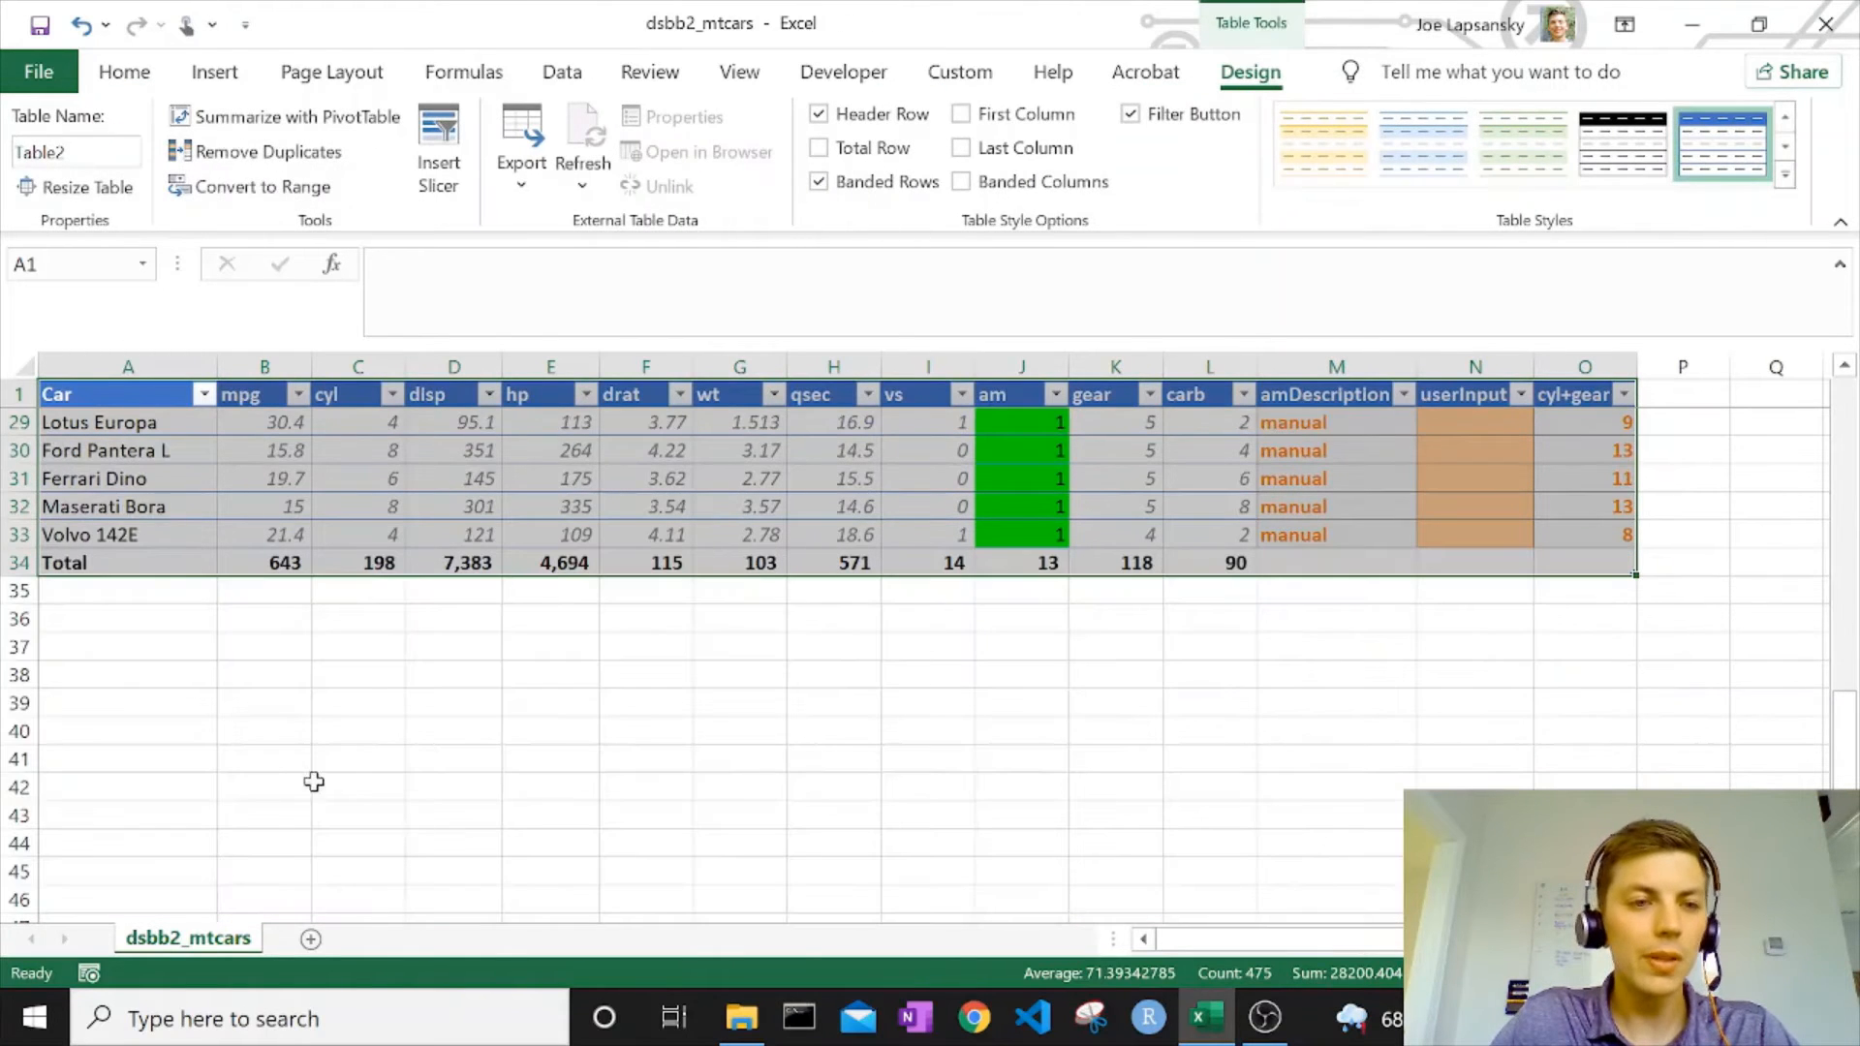
pyautogui.click(19, 563)
pyautogui.rightClick(19, 565)
pyautogui.click(90, 323)
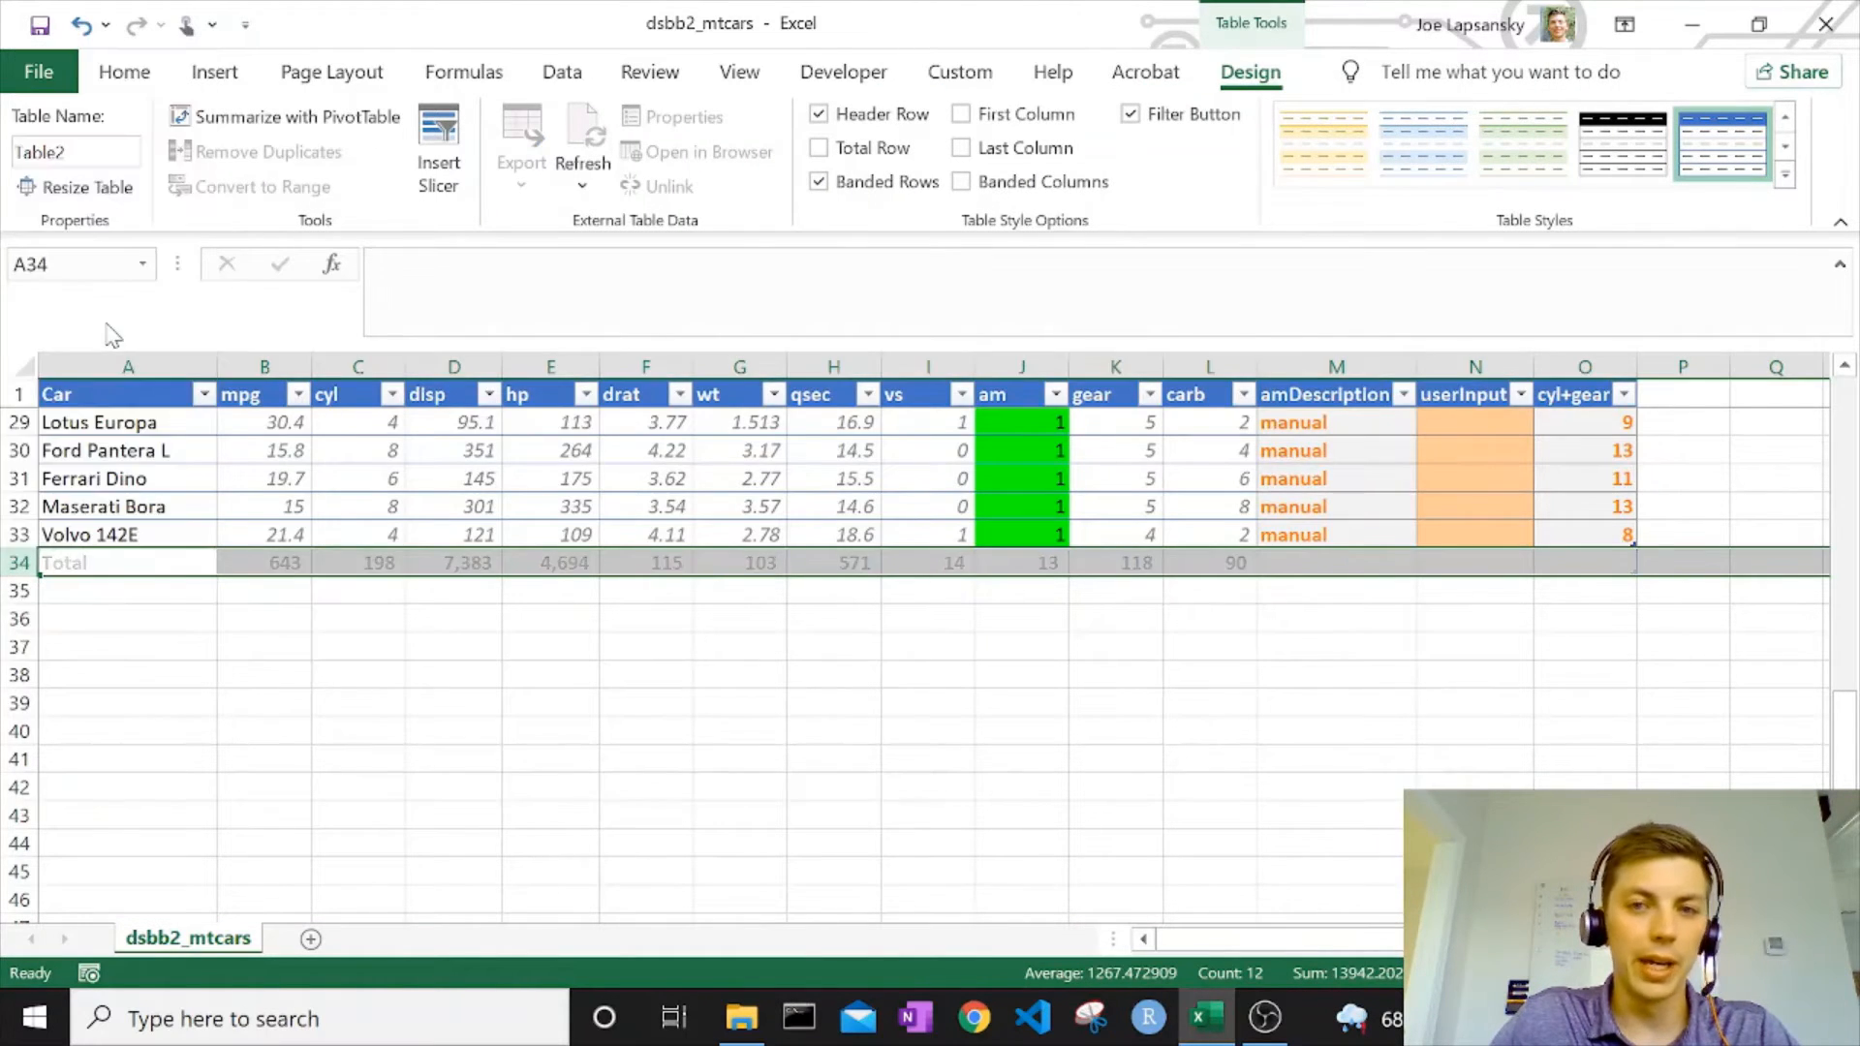
pyautogui.scroll(2, 1480, 622)
pyautogui.scroll(-3, 1458, 634)
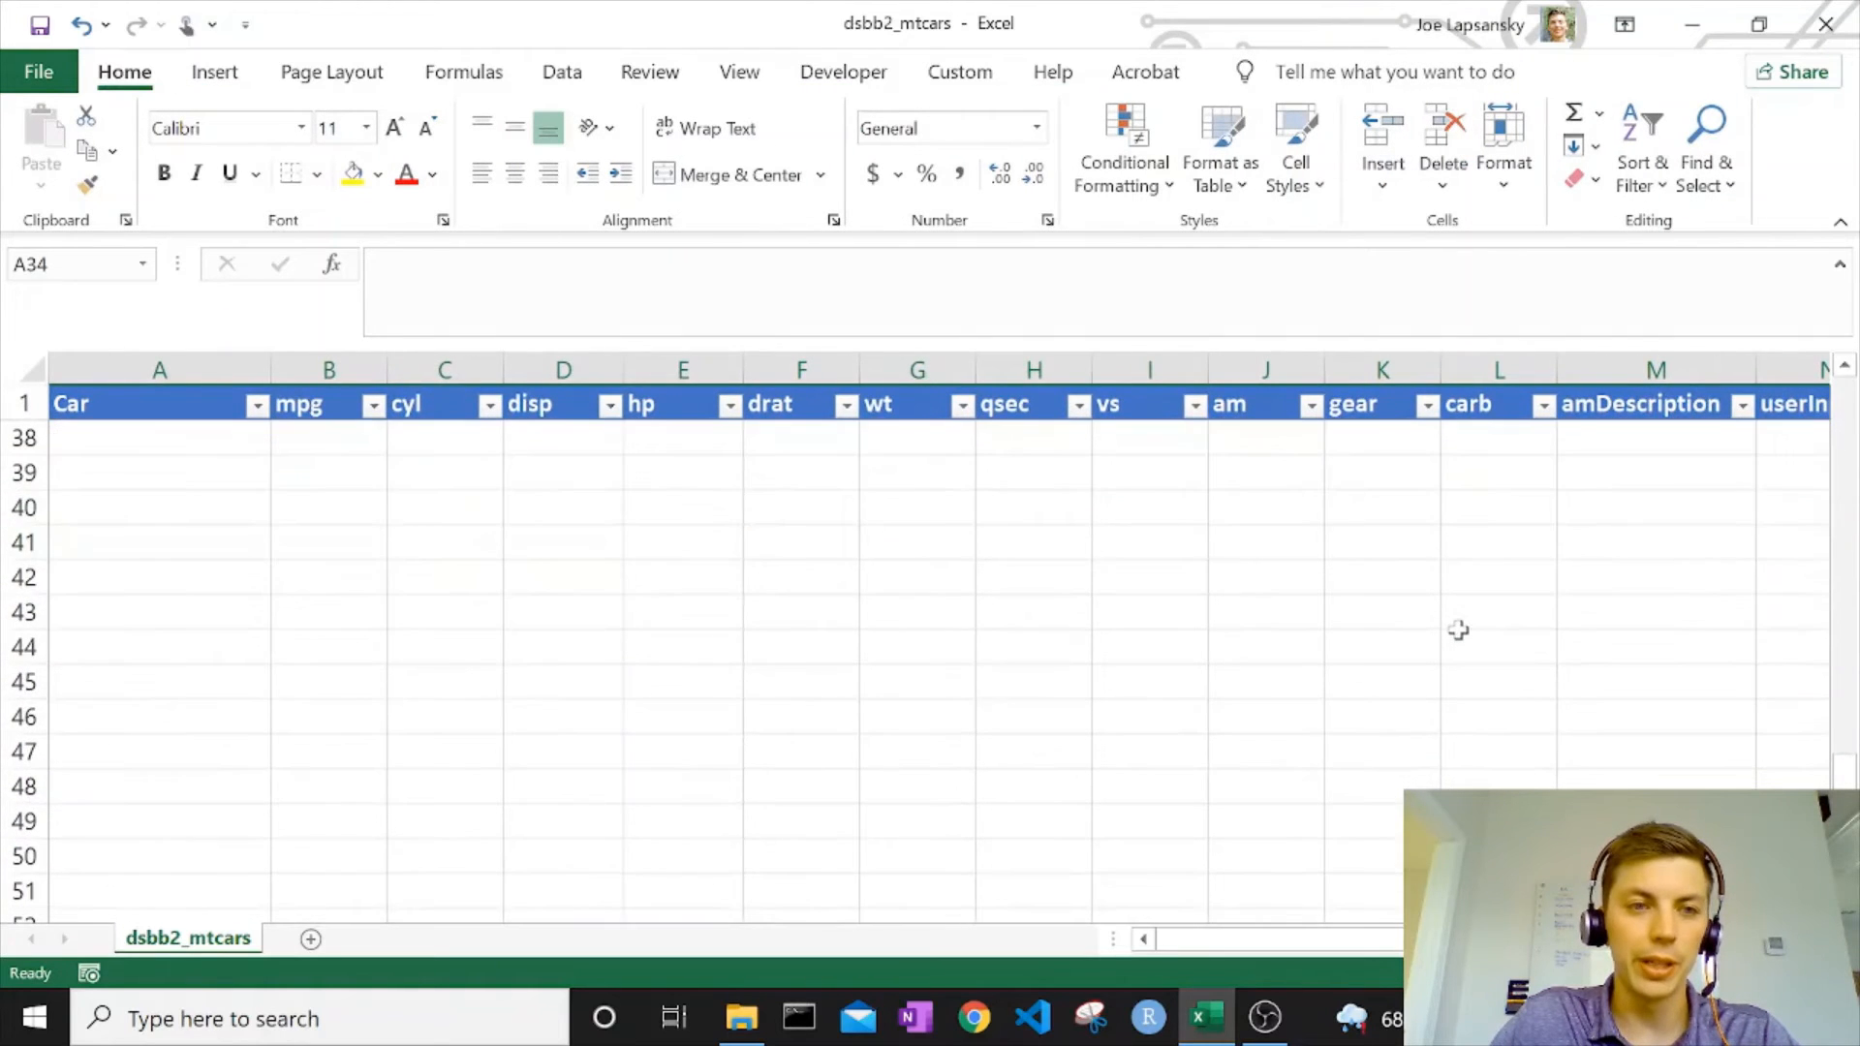
# Delete the userInput and cyl+gear columns from the table.
pyautogui.scroll(-1, 1459, 630)
pyautogui.scroll(12, 1458, 627)
pyautogui.click(1366, 564)
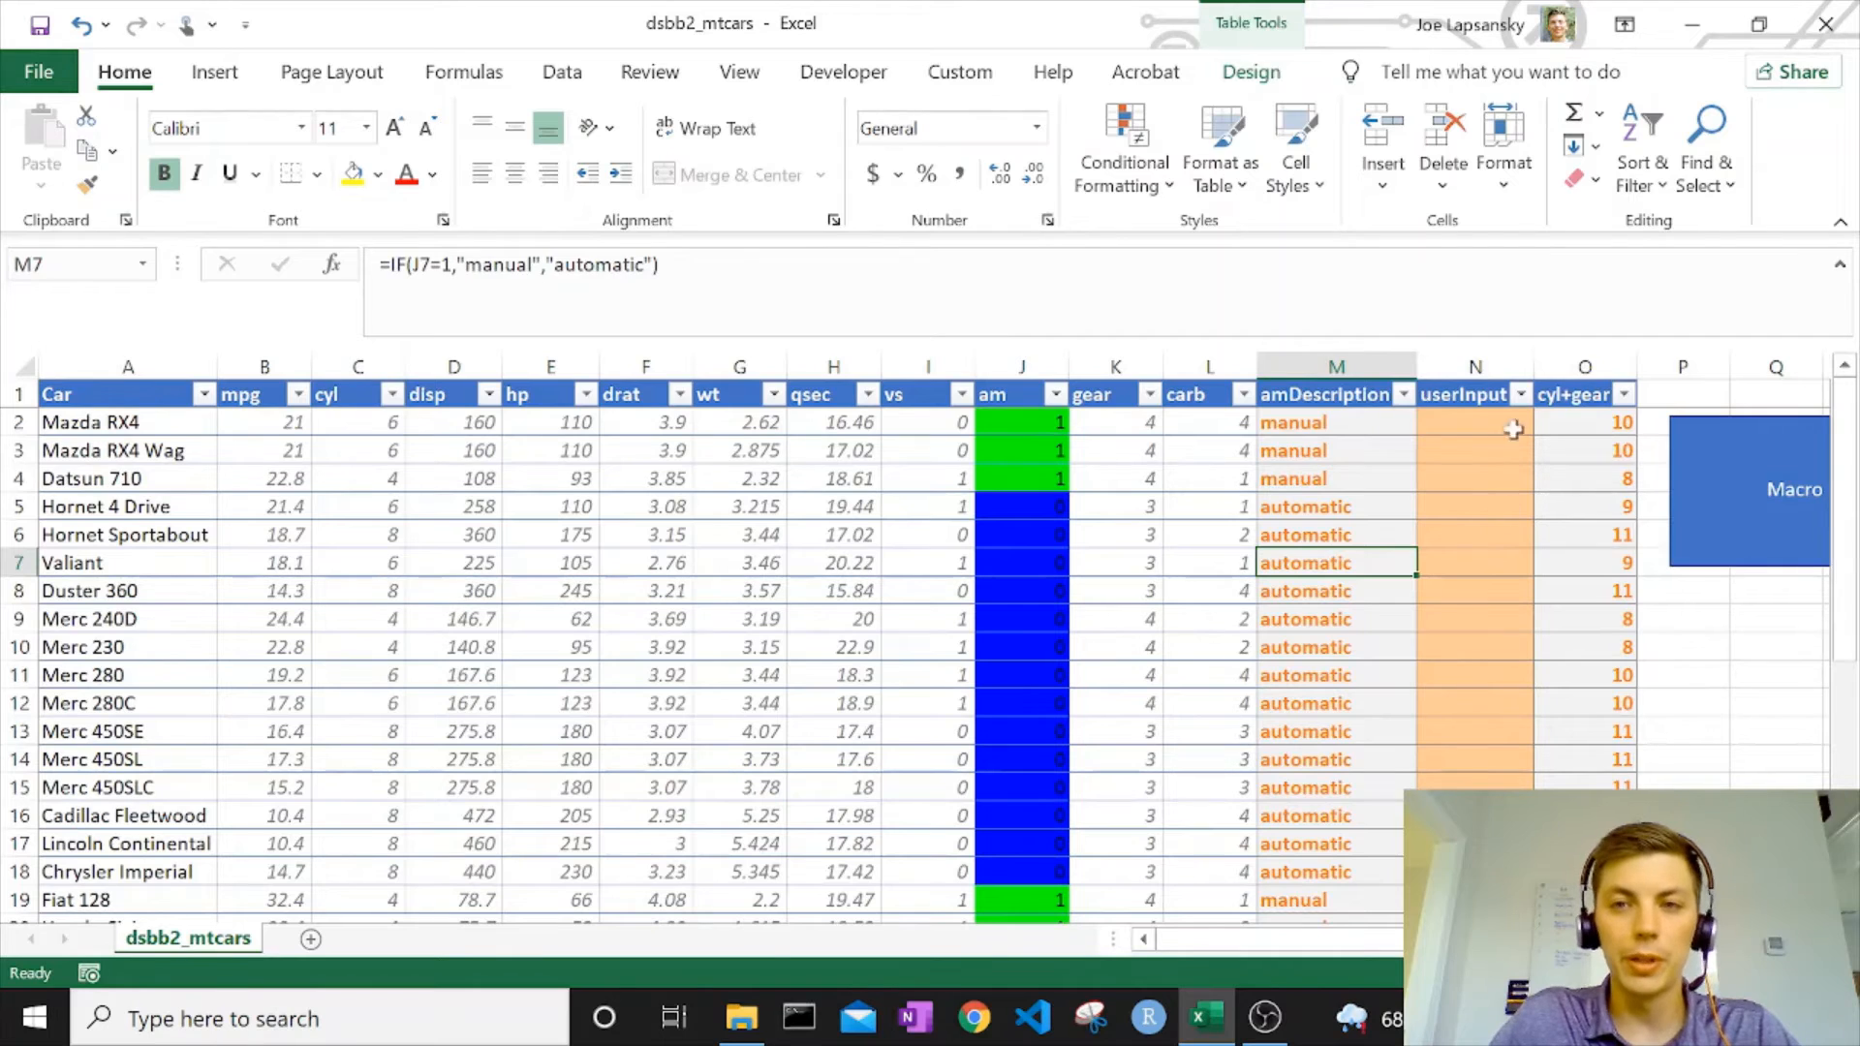
pyautogui.moveTo(1489, 383); pyautogui.dragTo(1589, 382)
pyautogui.rightClick(1487, 512)
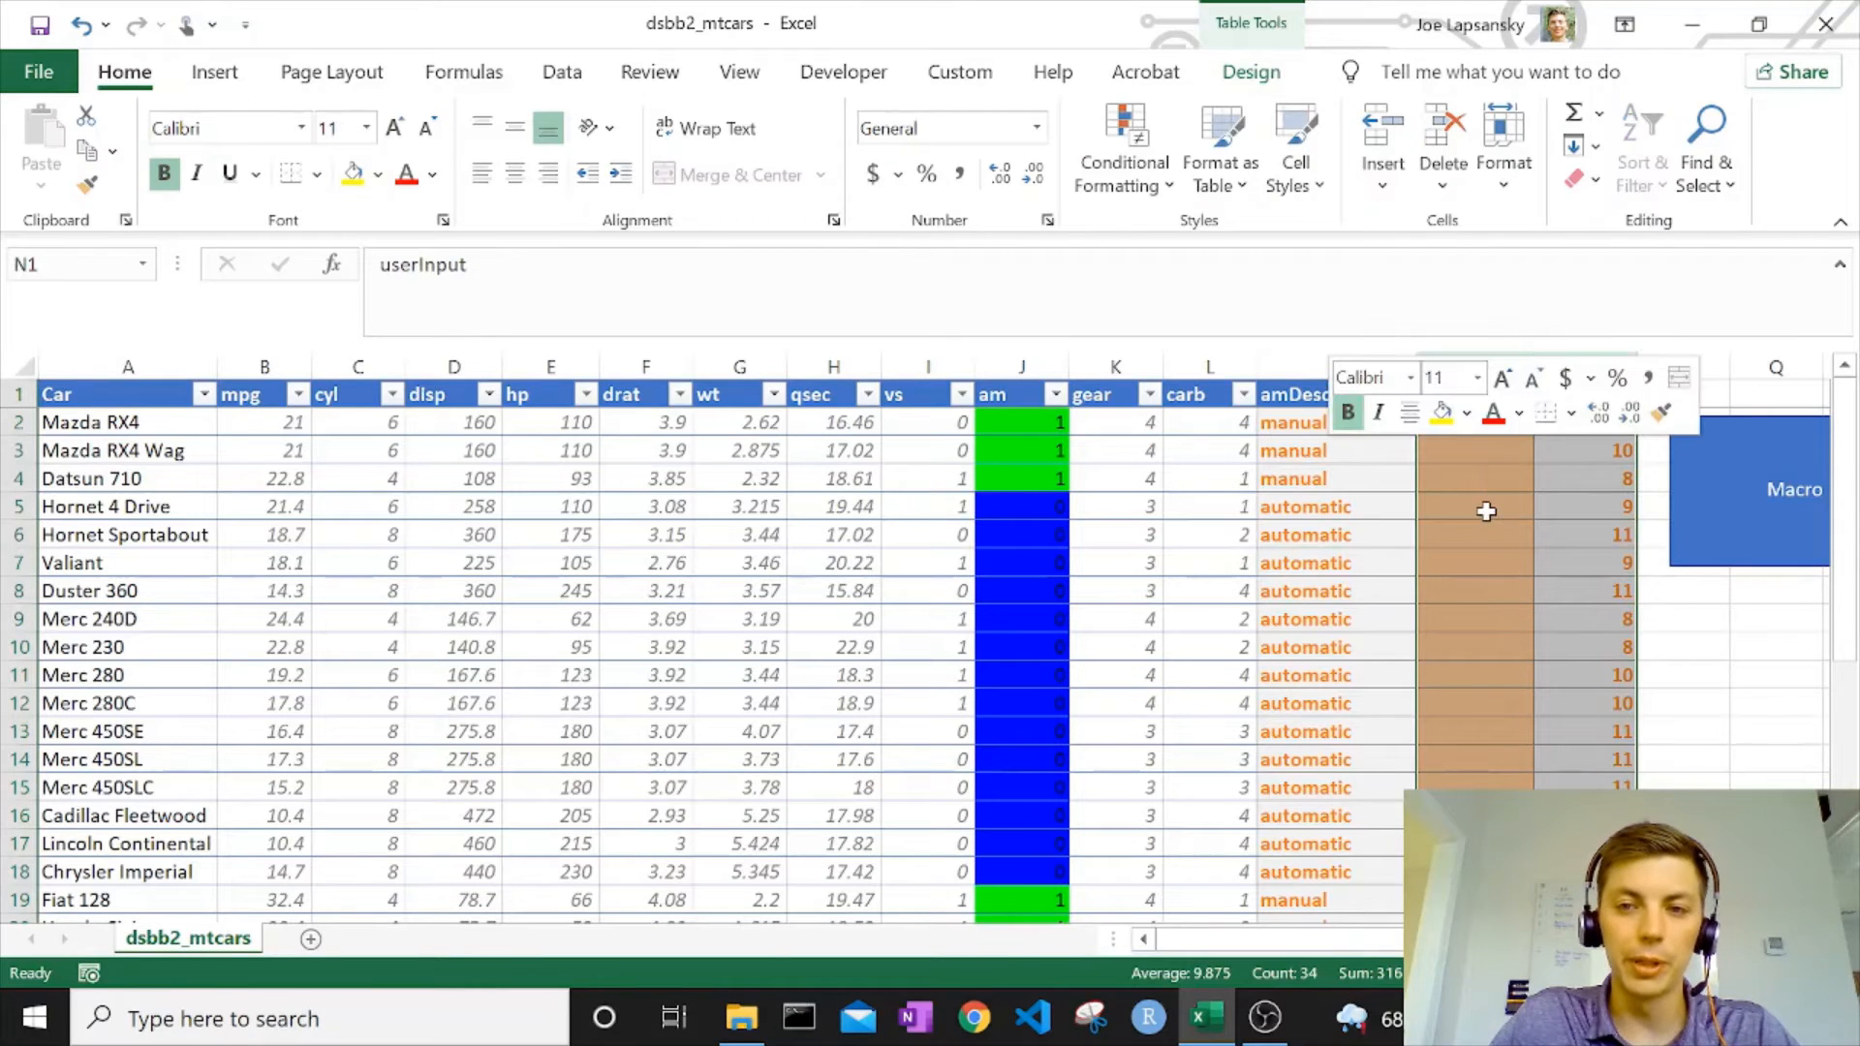
pyautogui.click(1523, 740)
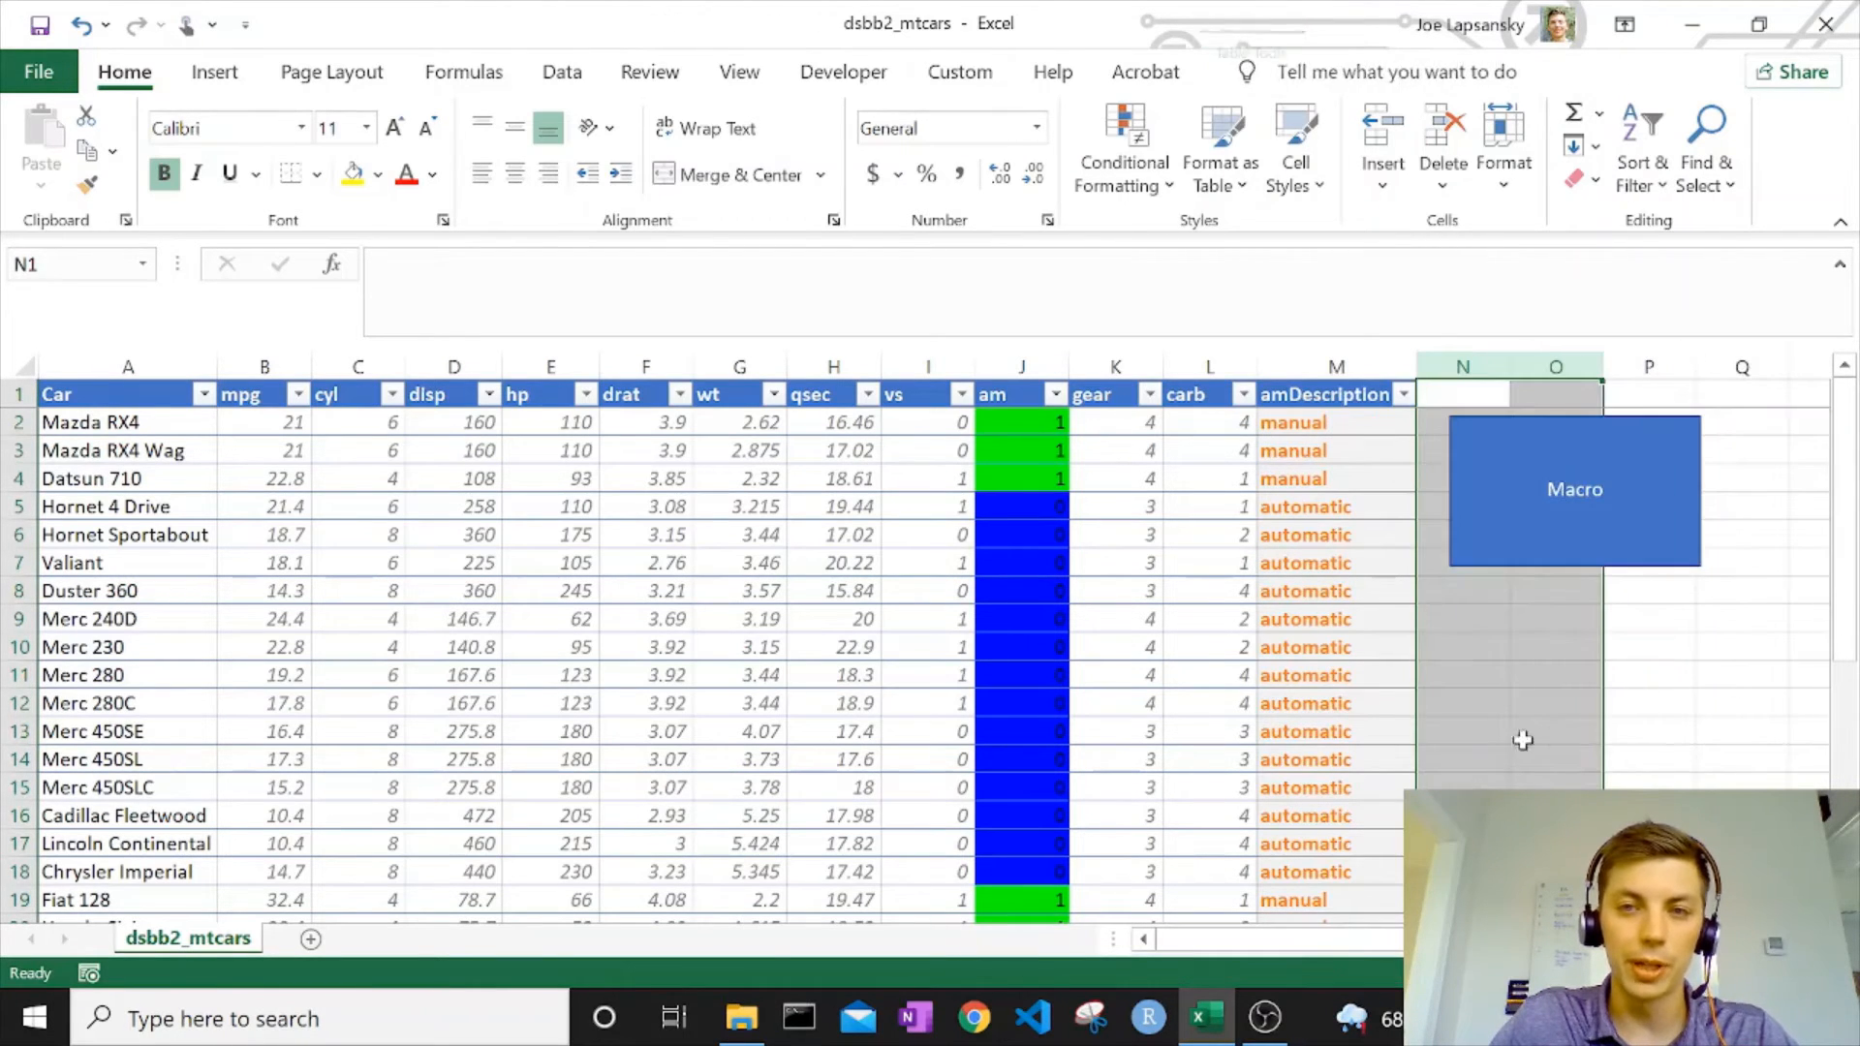
pyautogui.click(1283, 510)
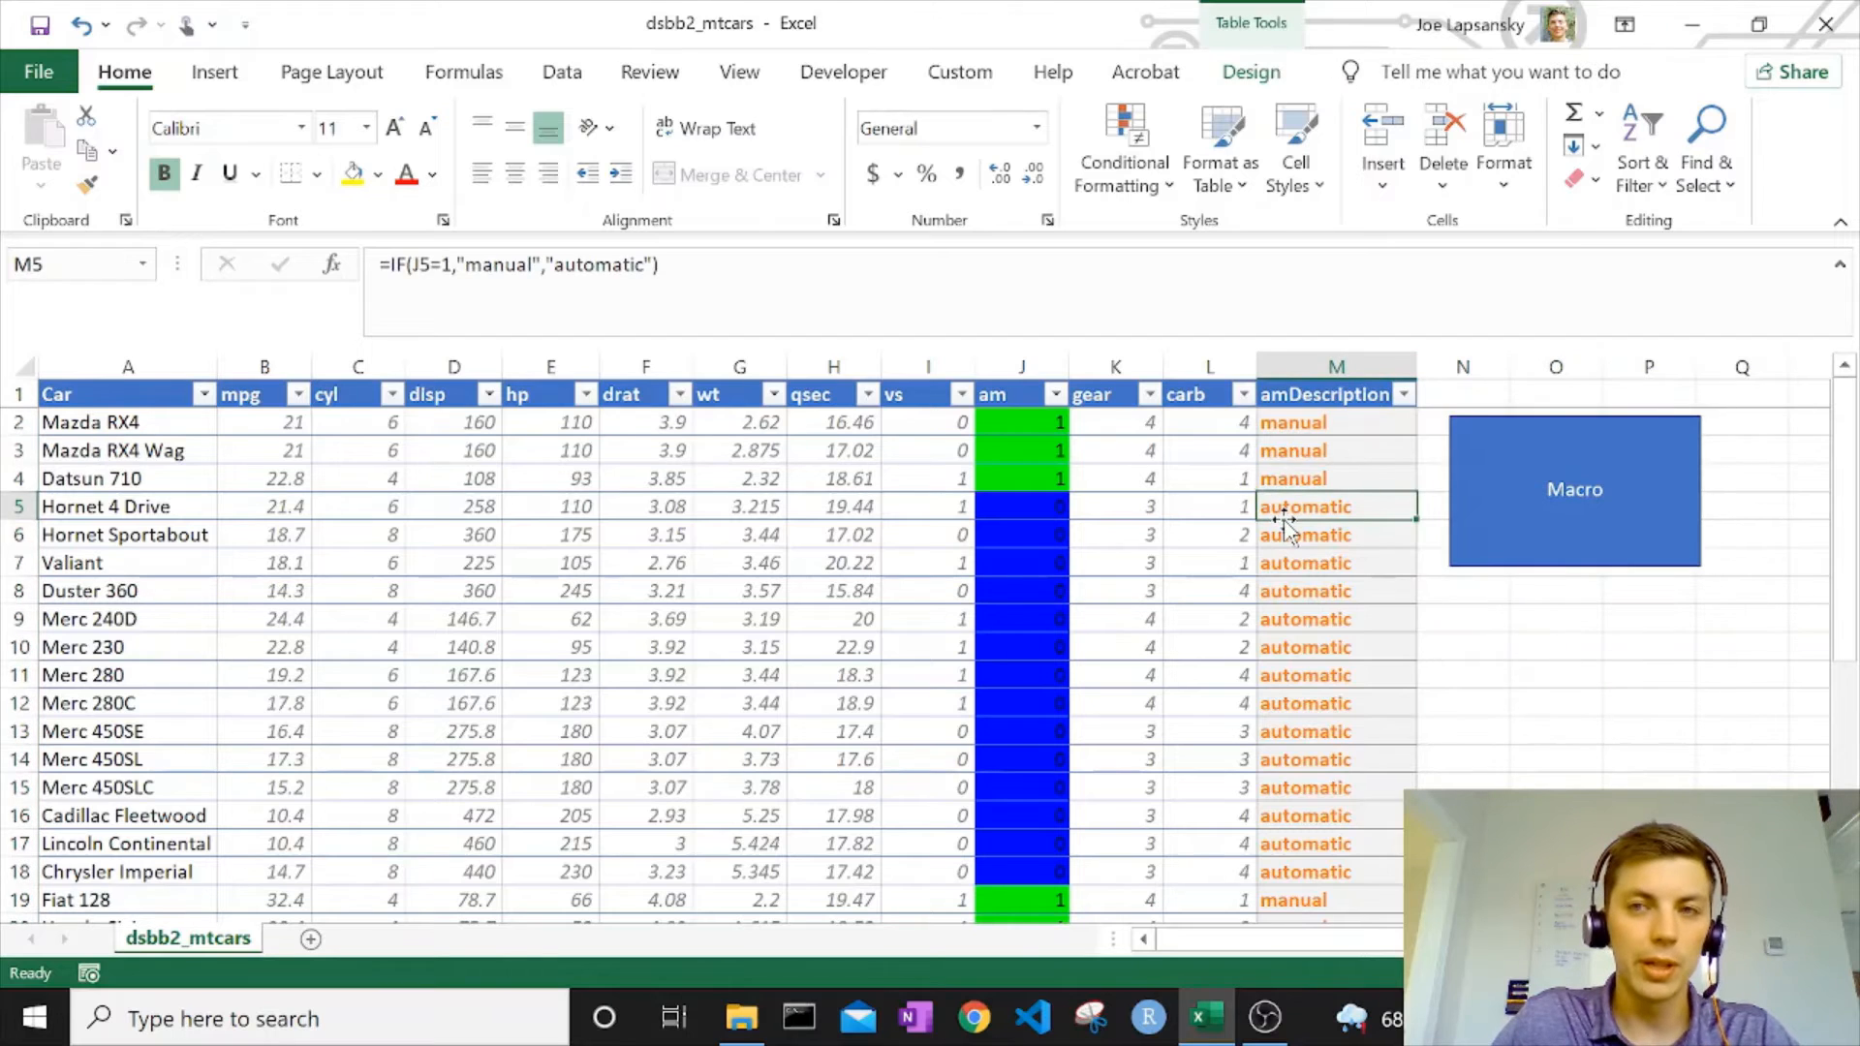
# Insert slicers for cyl, hp and amDescription on the car table.
pyautogui.click(138, 389)
pyautogui.hotkey('ctrl', 'shift', 'Right')
pyautogui.hotkey('ctrl', 'shift', 'Down')
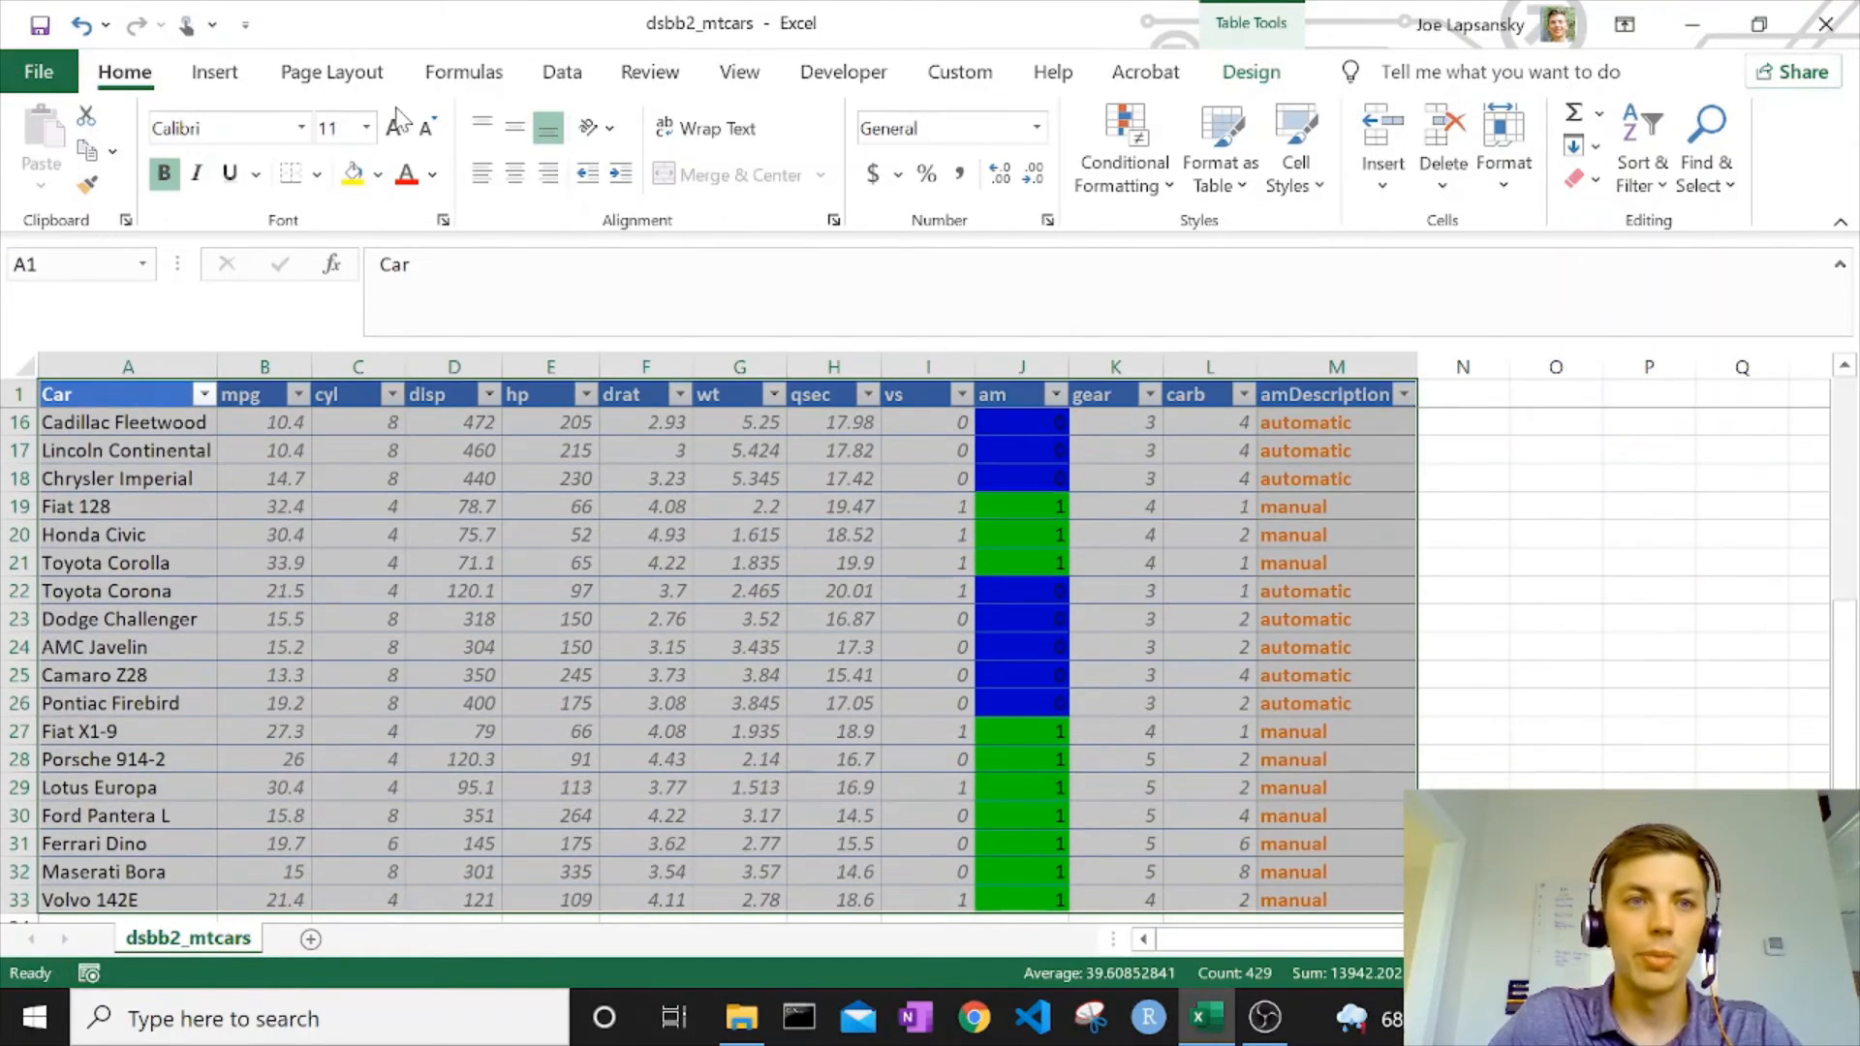
pyautogui.click(214, 72)
pyautogui.click(1459, 151)
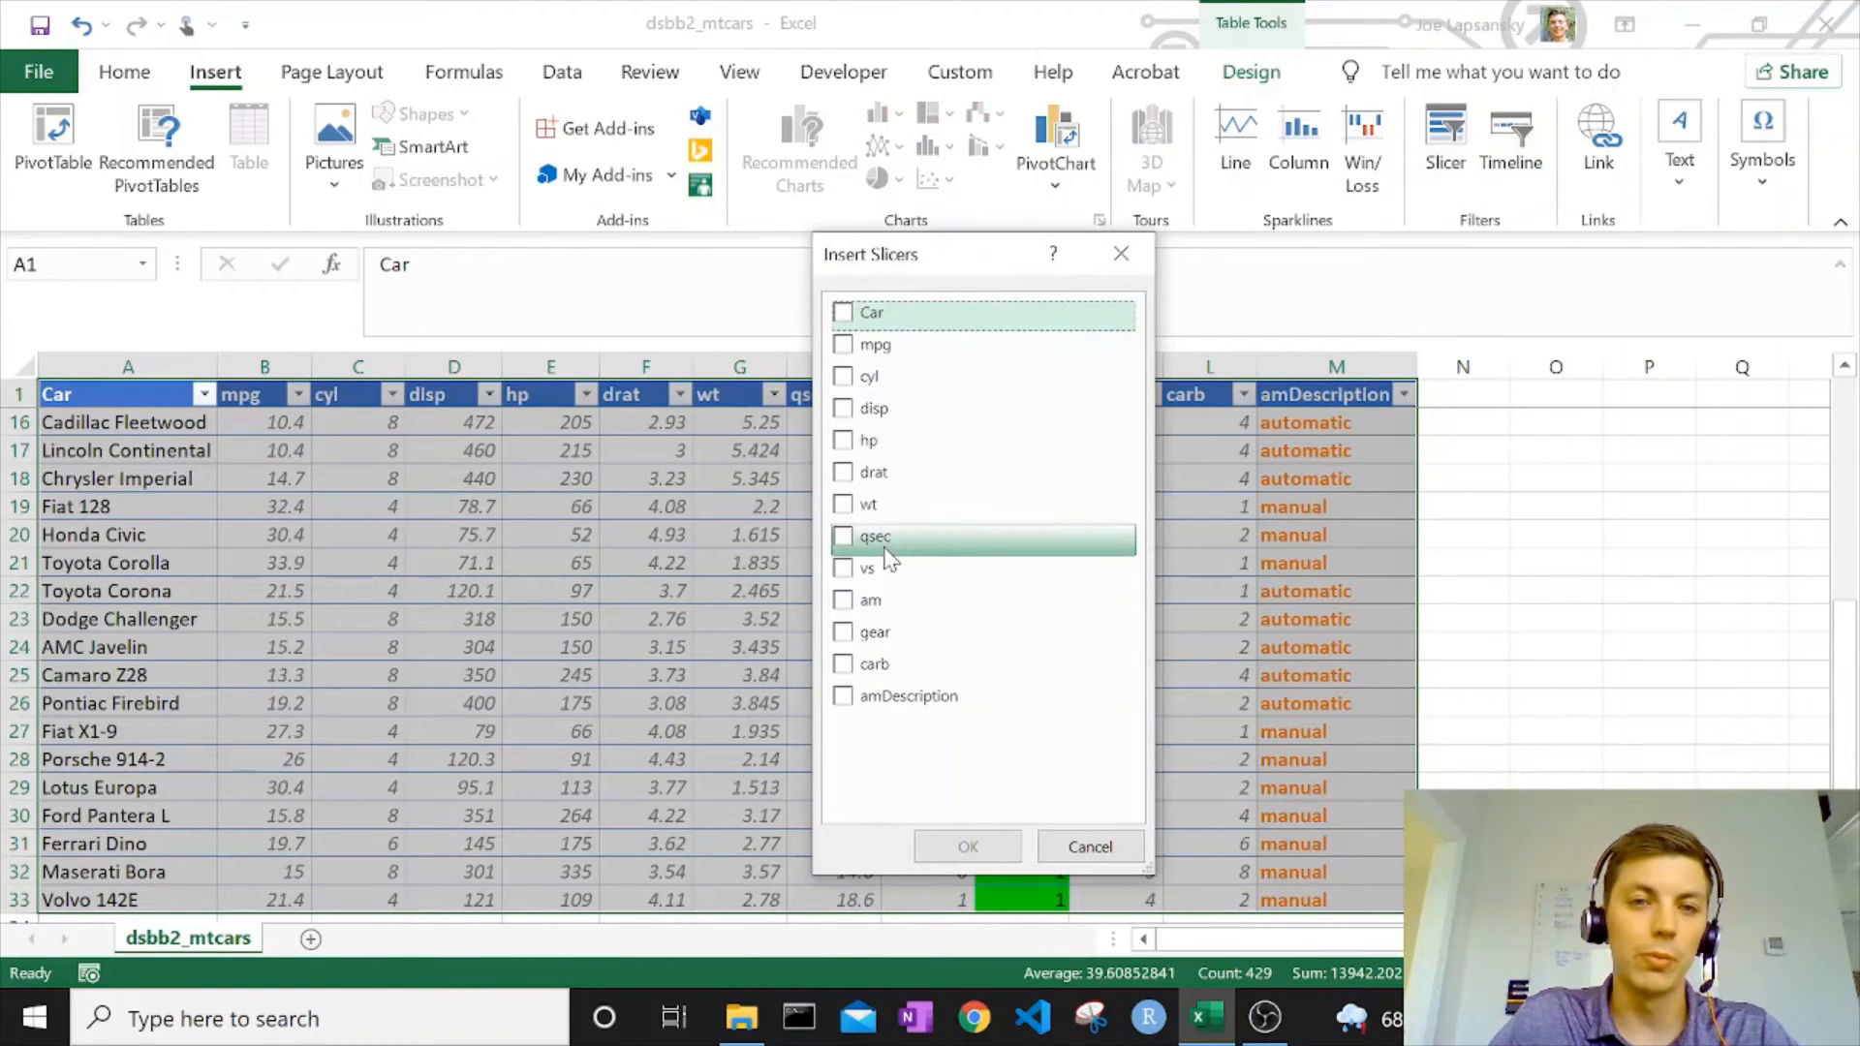
pyautogui.click(843, 377)
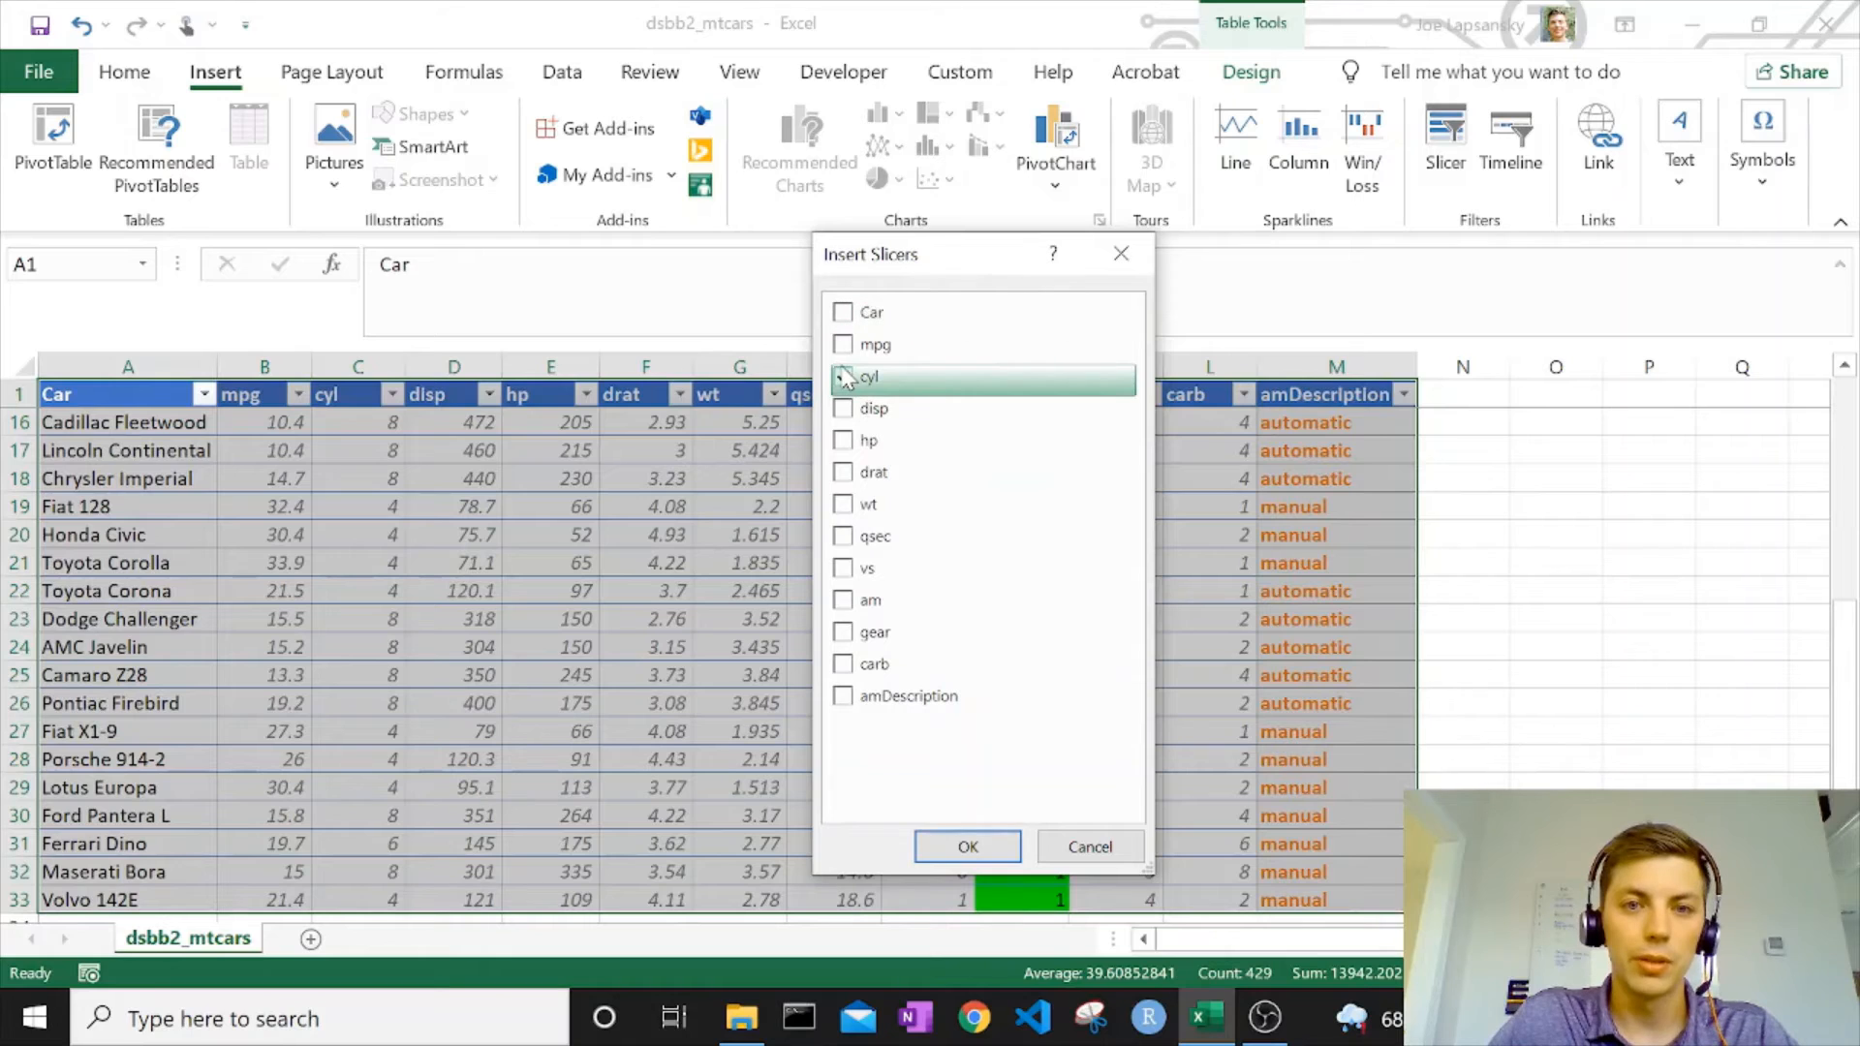
pyautogui.click(843, 441)
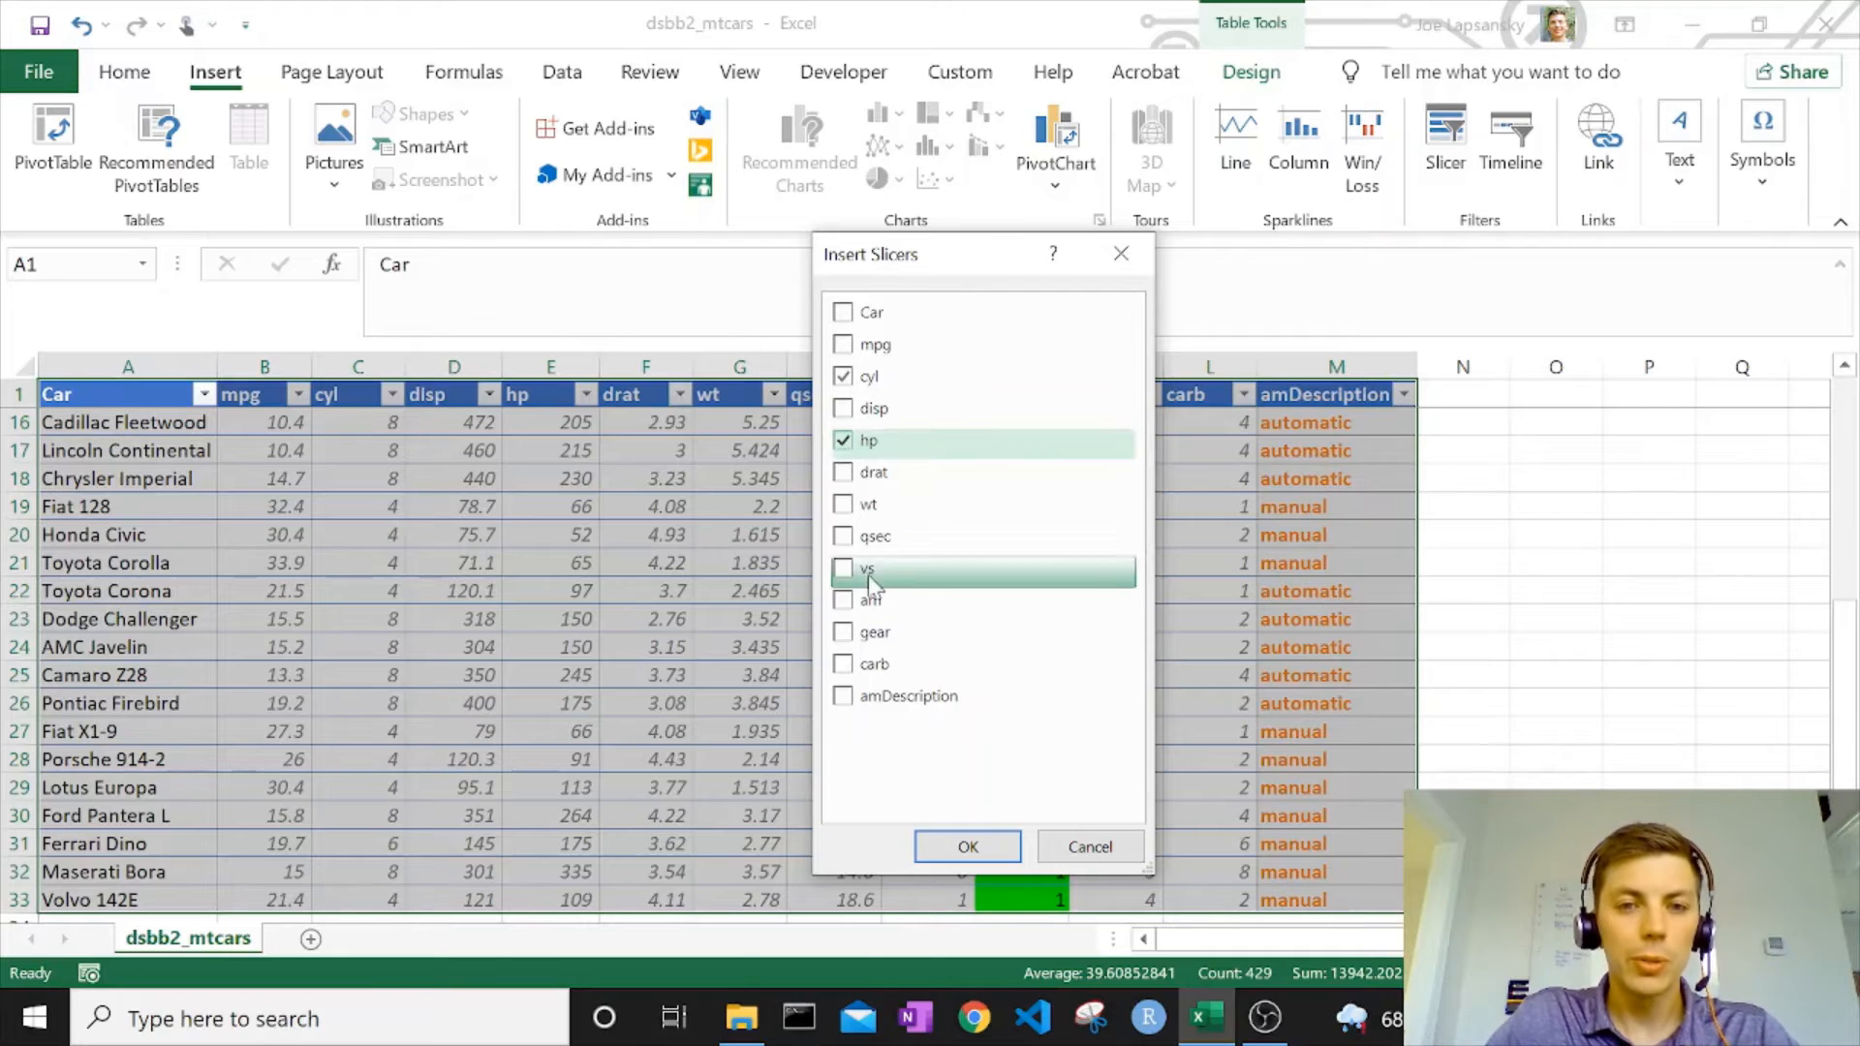
pyautogui.click(841, 699)
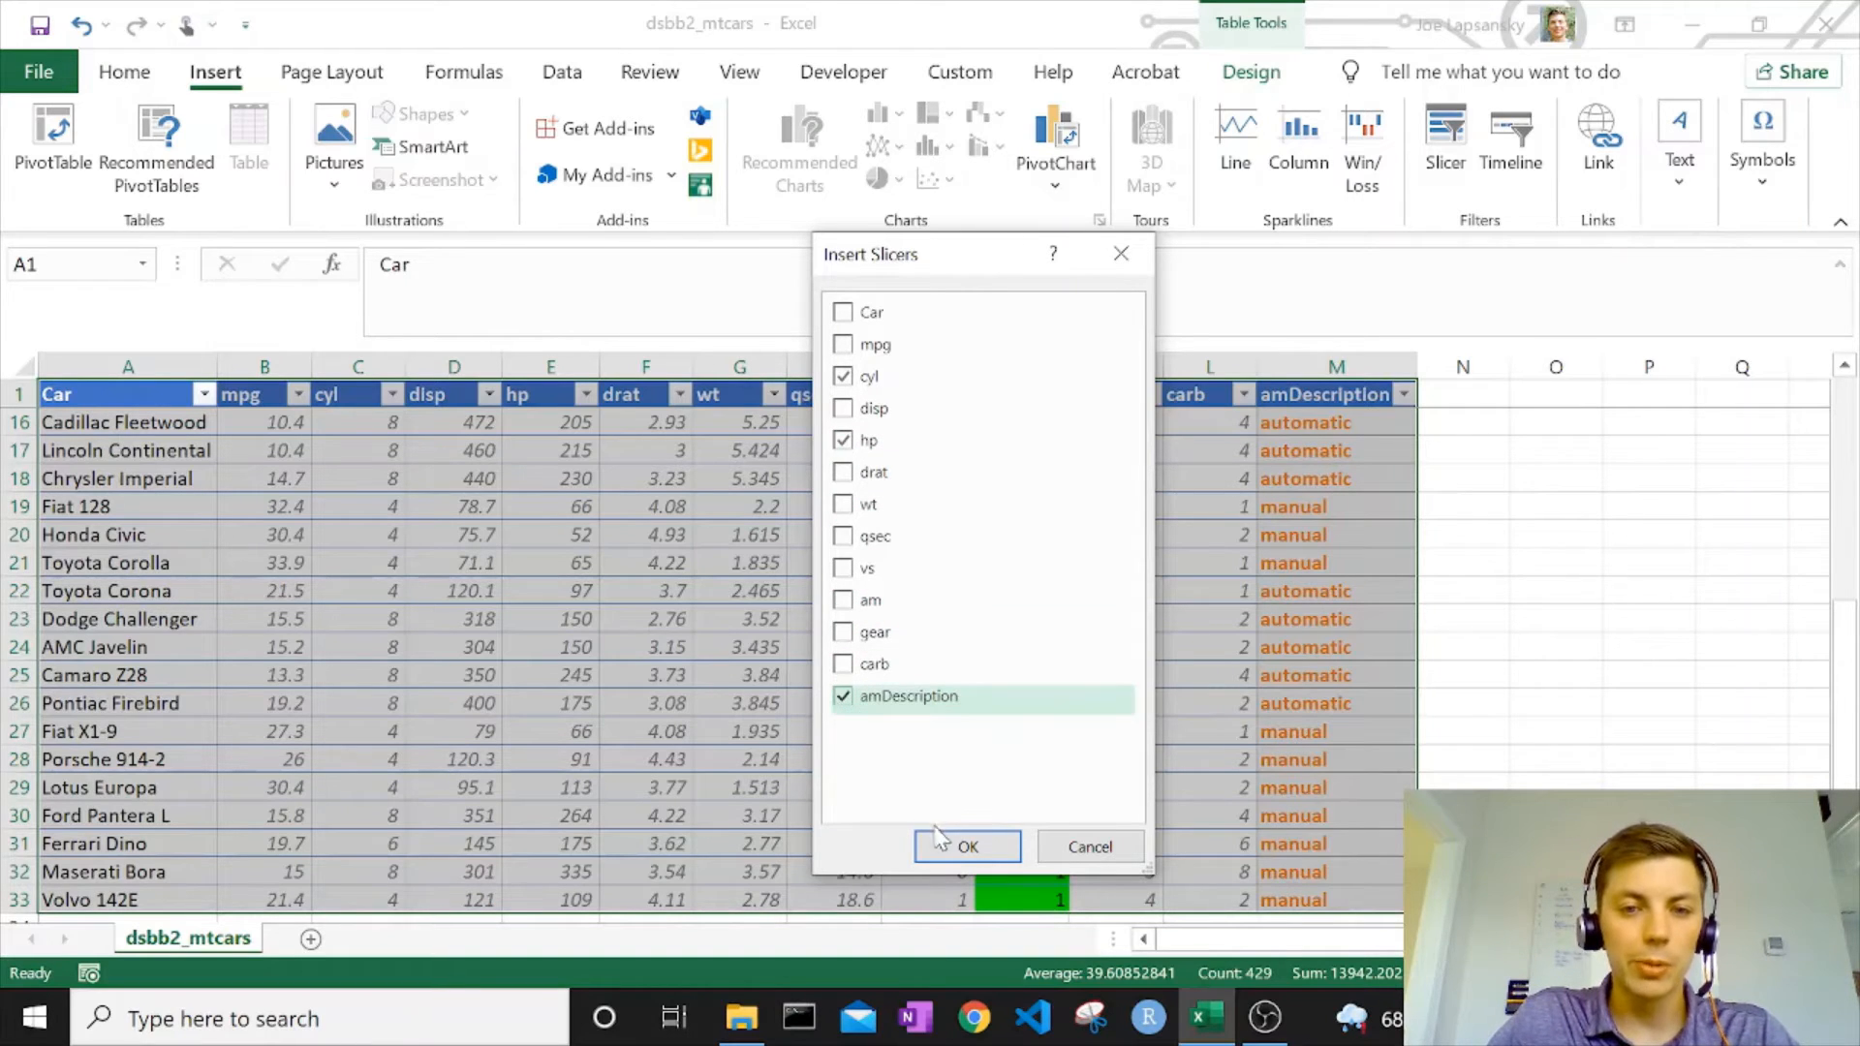
pyautogui.click(967, 847)
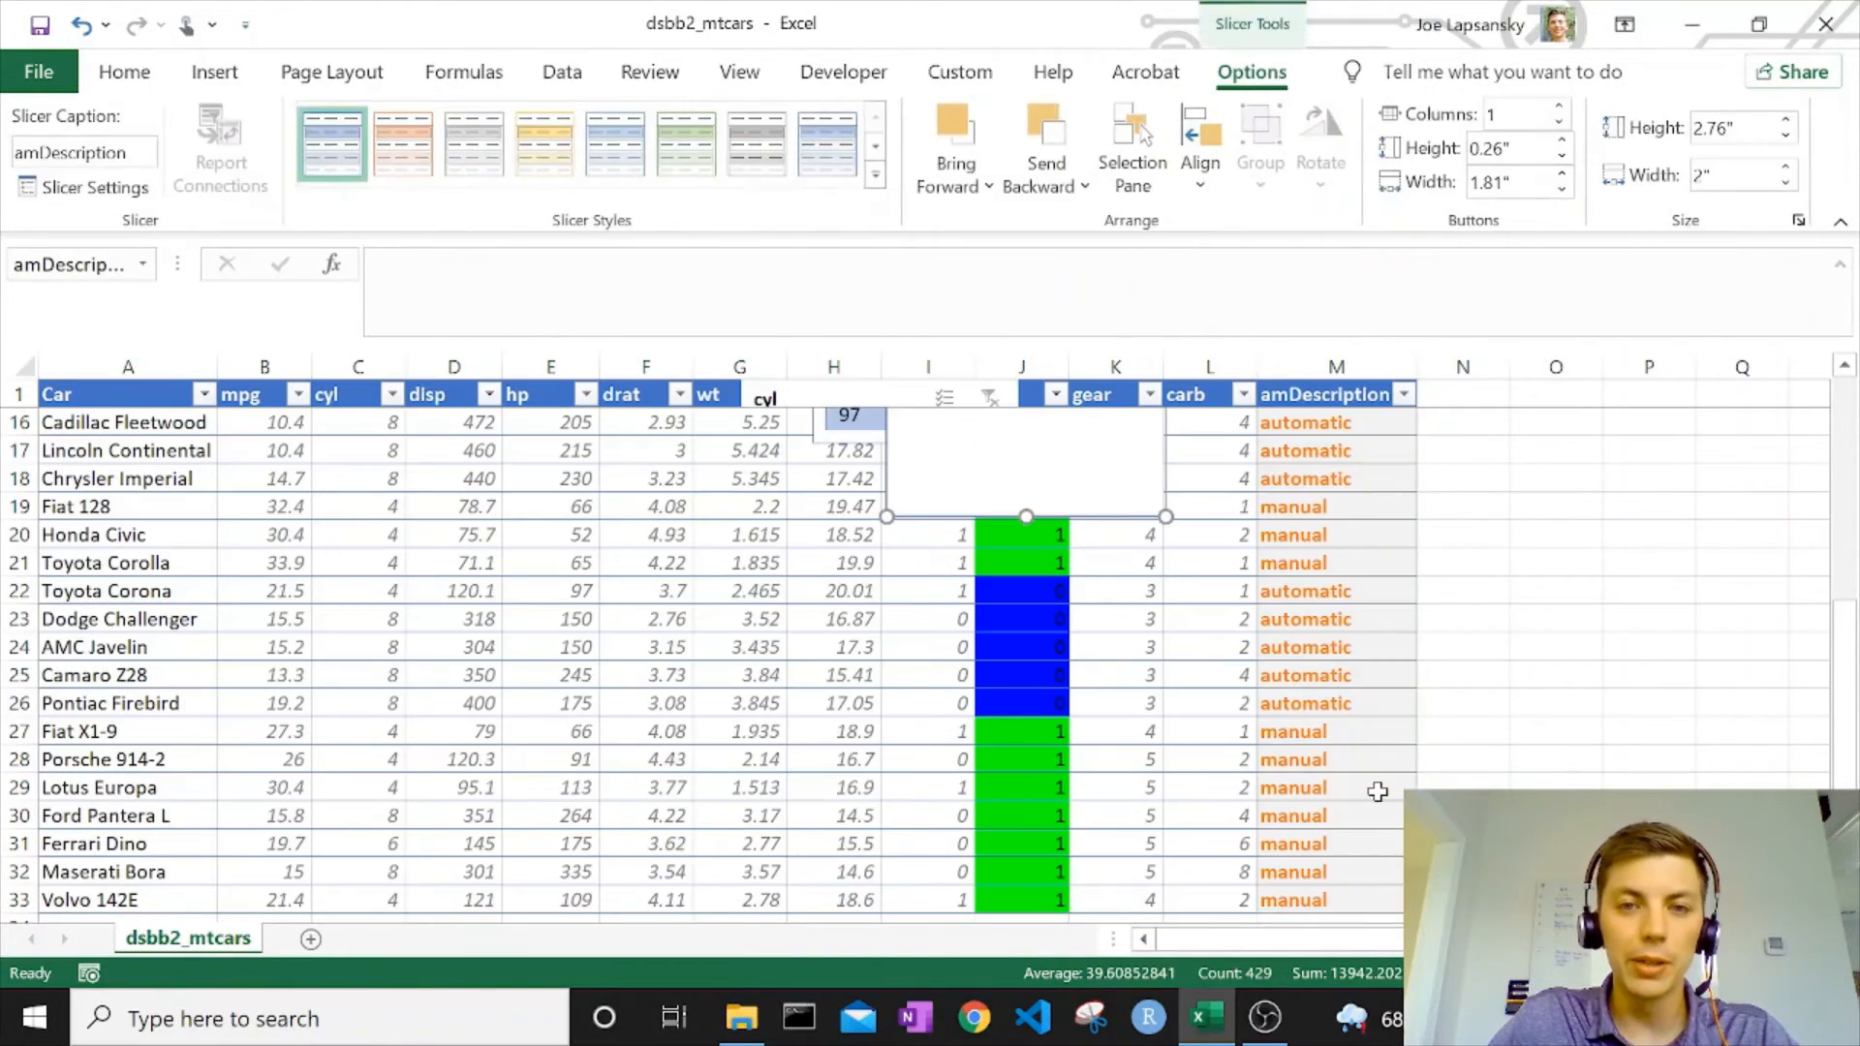
# Move the amDescription, hp and cyl slicers off the data into the empty area beside the table.
pyautogui.moveTo(1054, 692); pyautogui.dragTo(1624, 760)
pyautogui.moveTo(969, 481); pyautogui.dragTo(1497, 499)
pyautogui.scroll(1, 915, 485)
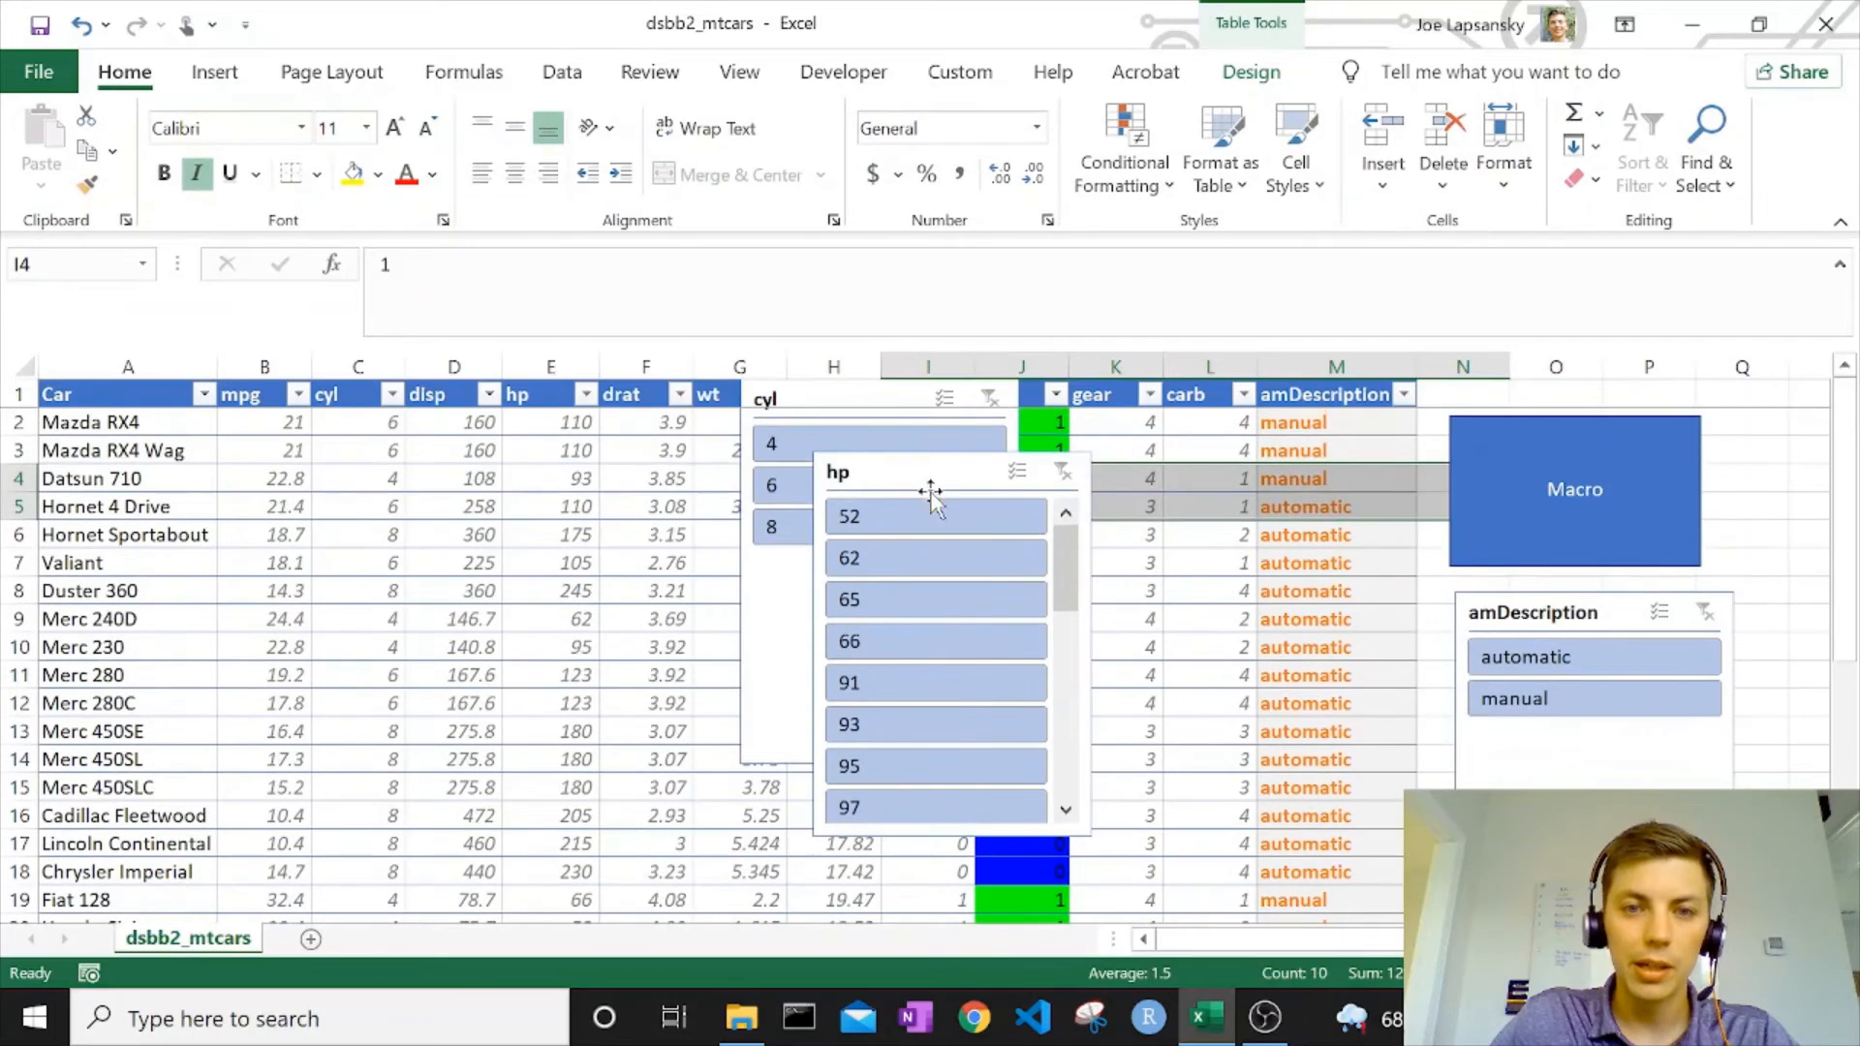
pyautogui.moveTo(932, 479); pyautogui.dragTo(1489, 462)
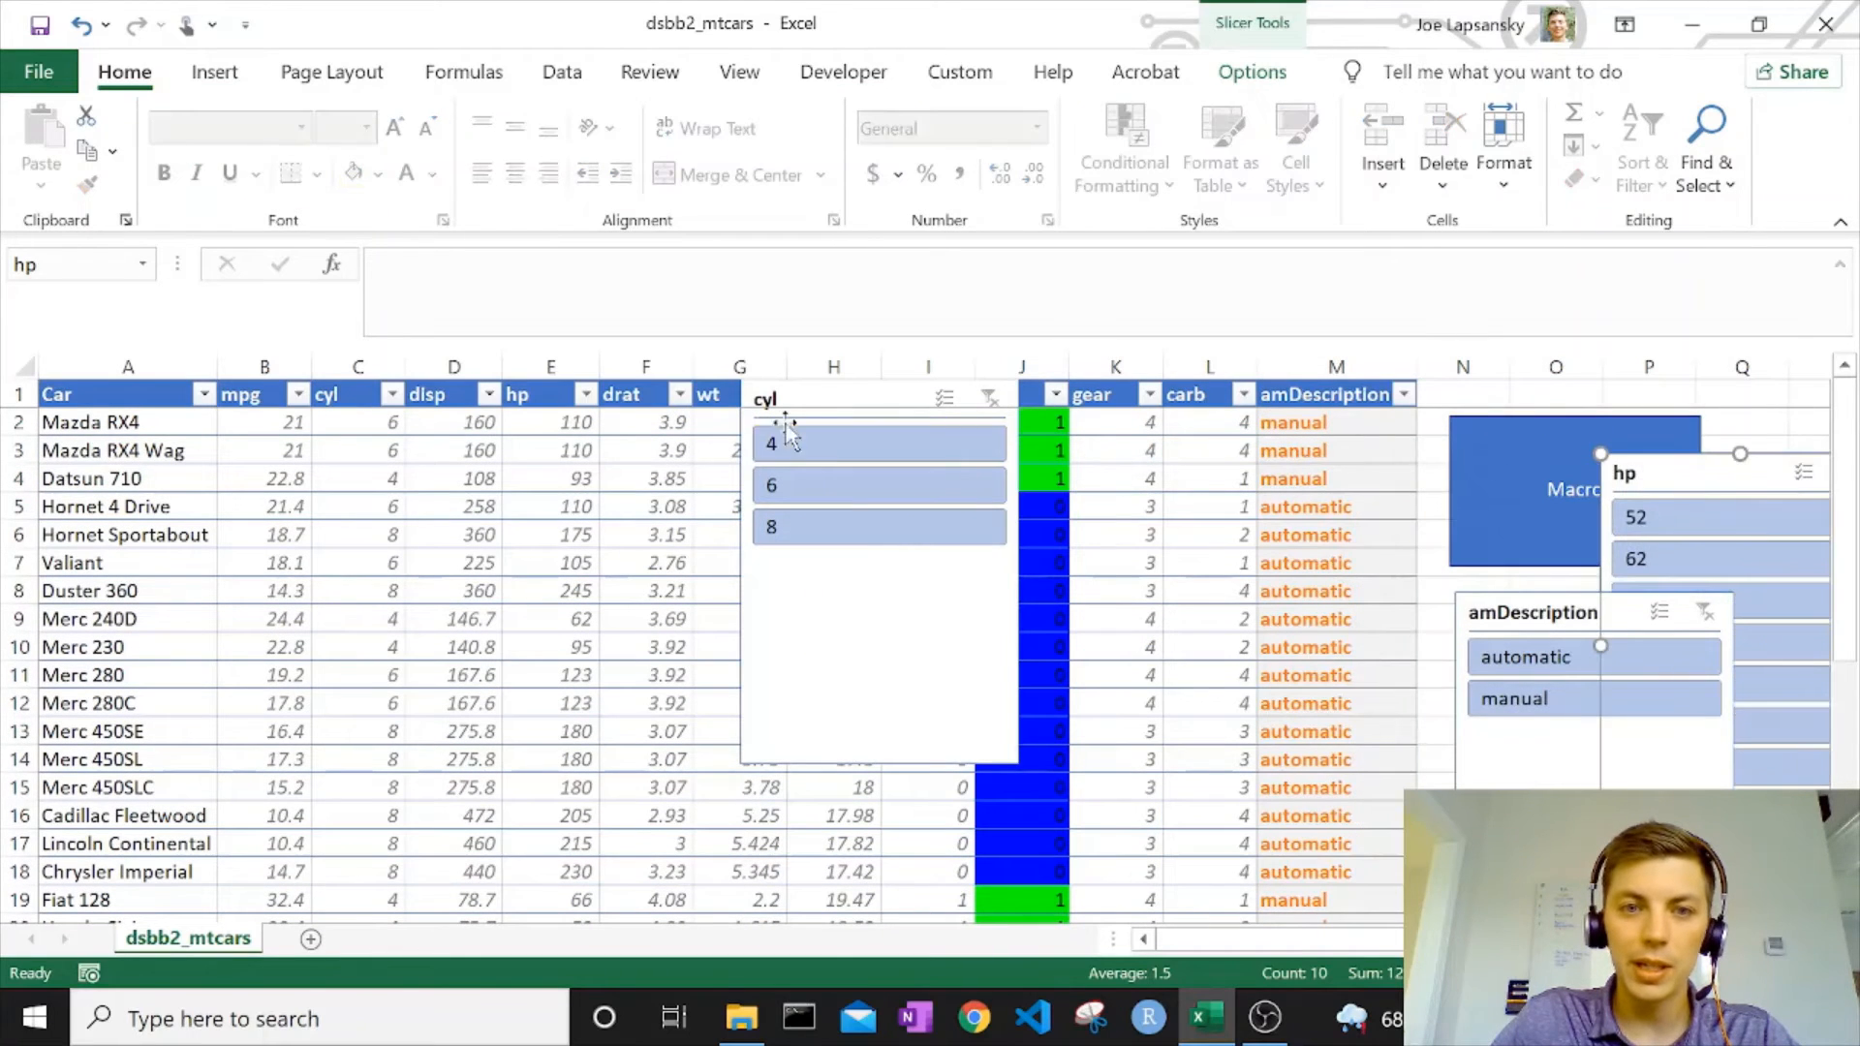
pyautogui.moveTo(885, 710); pyautogui.dragTo(1347, 819)
pyautogui.moveTo(819, 621); pyautogui.dragTo(1627, 800)
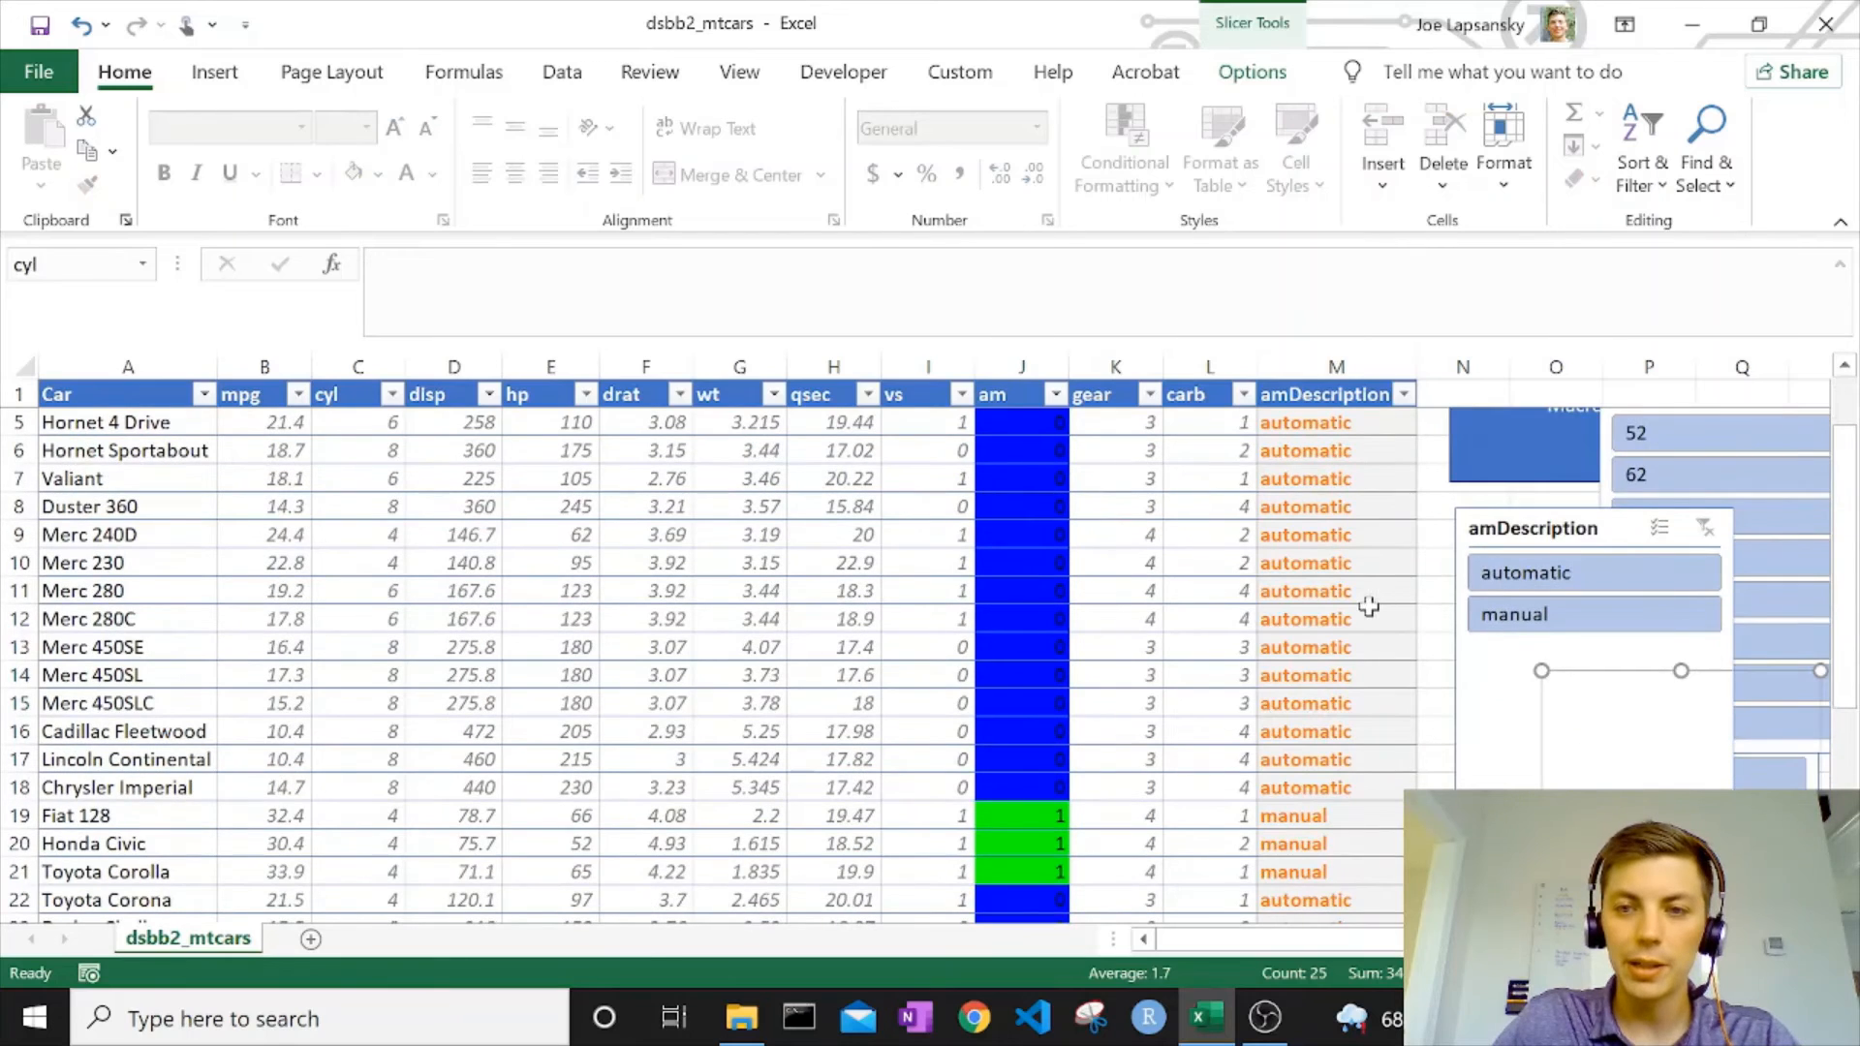
# Spread the overlapping slicers apart, placing amDescription around columns T to W and cyl around columns Z to AB.
pyautogui.click(1155, 570)
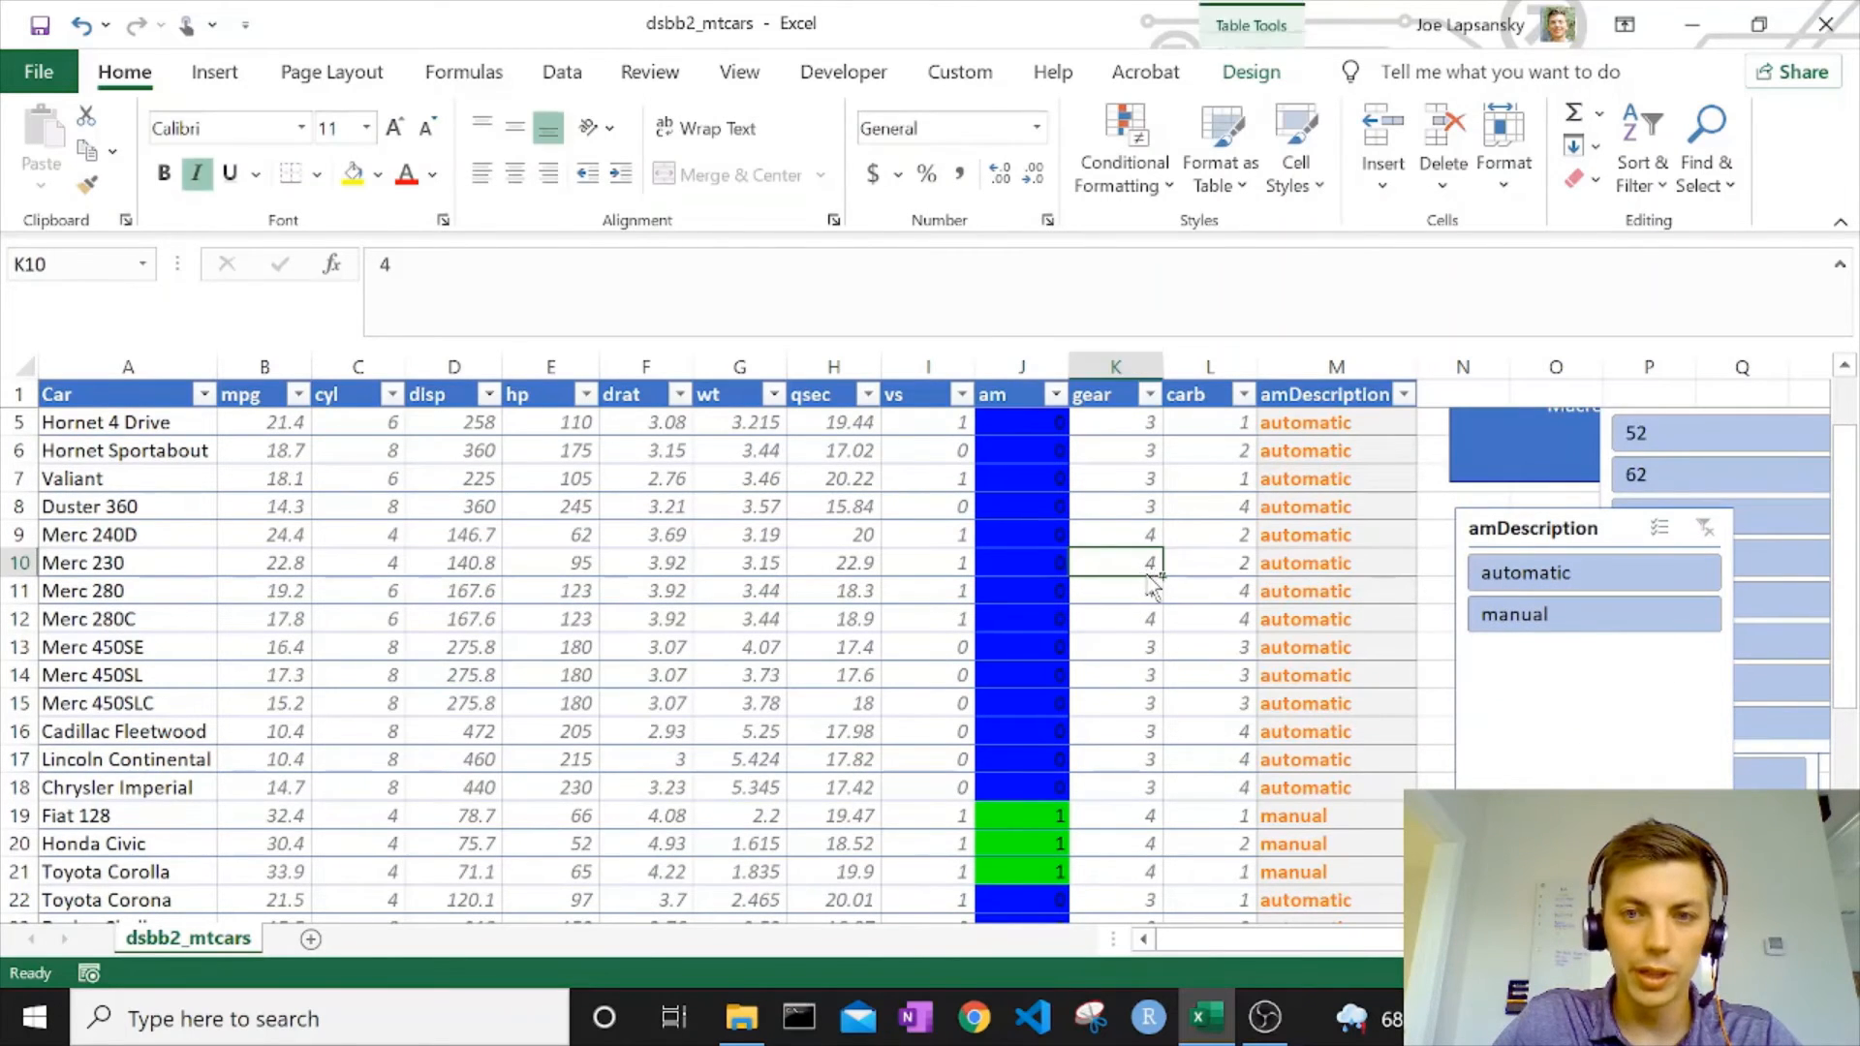
pyautogui.scroll(-4, 1147, 589)
pyautogui.moveTo(876, 581); pyautogui.dragTo(1208, 541)
pyautogui.moveTo(918, 747); pyautogui.dragTo(1229, 743)
pyautogui.click(922, 688)
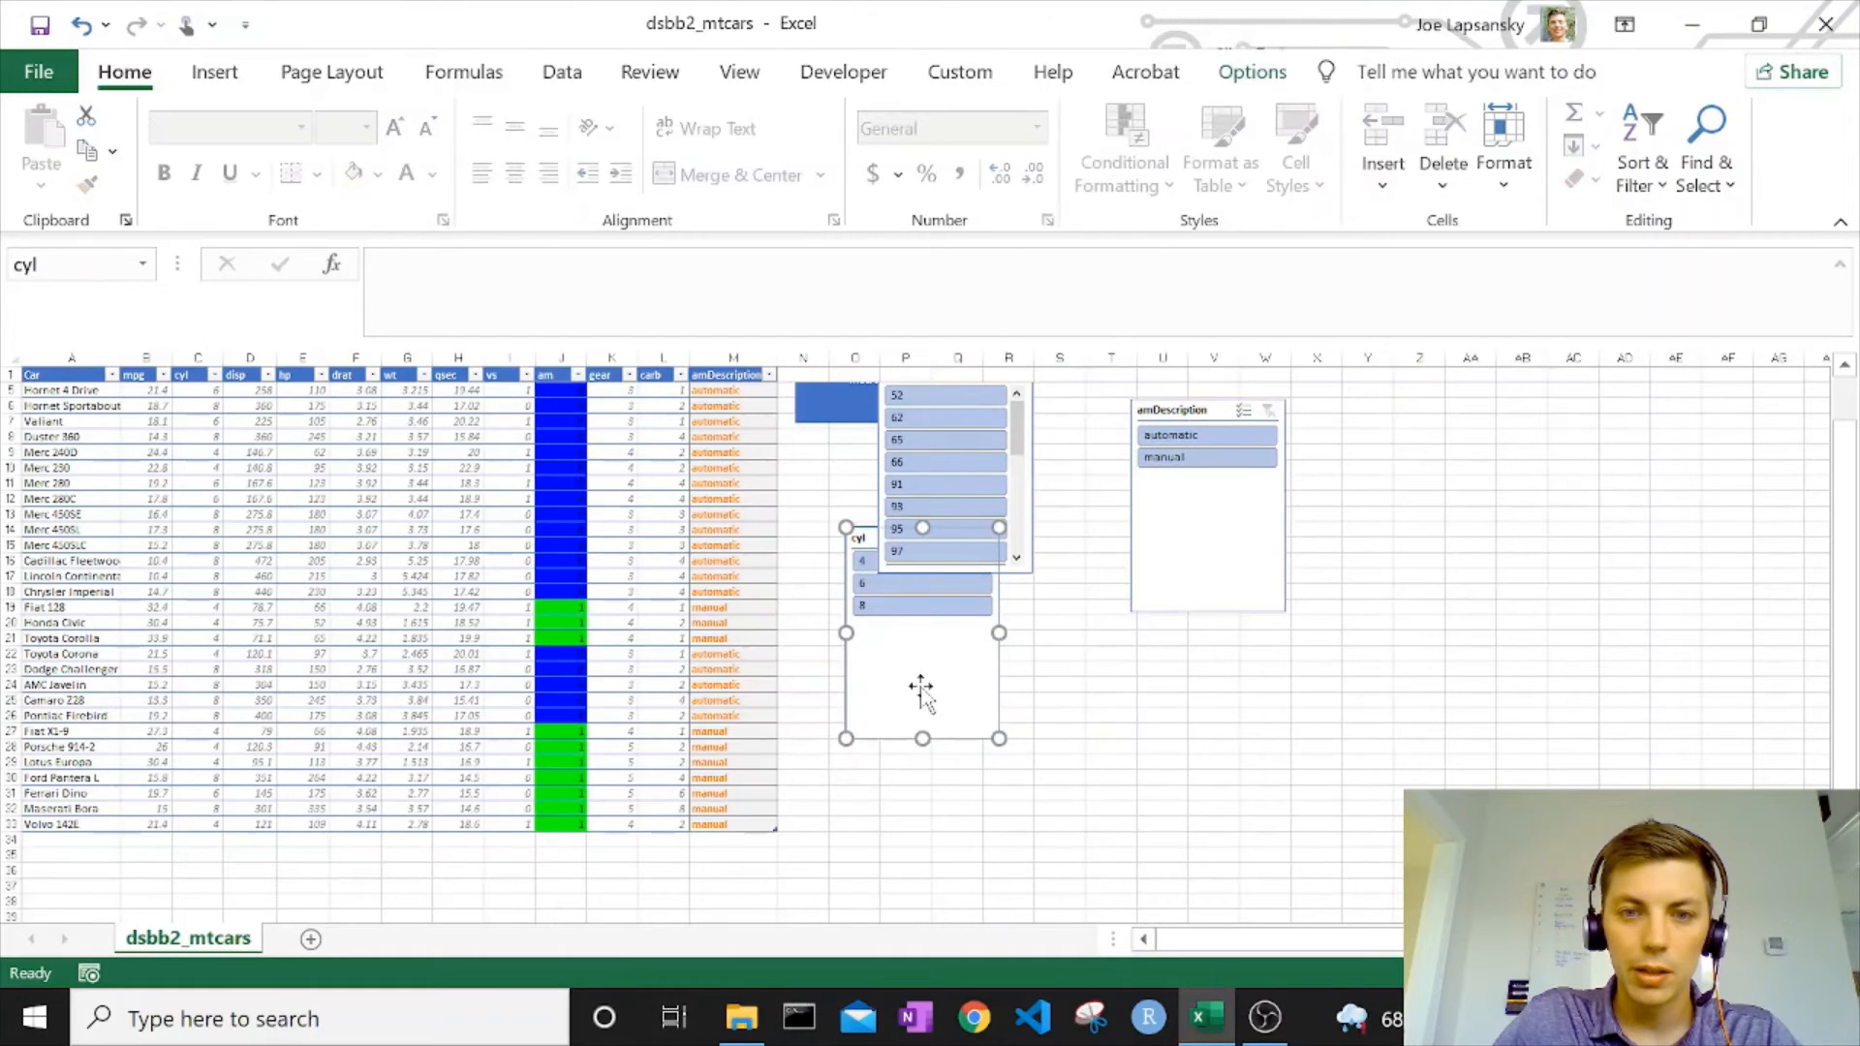
pyautogui.moveTo(910, 688); pyautogui.dragTo(1445, 542)
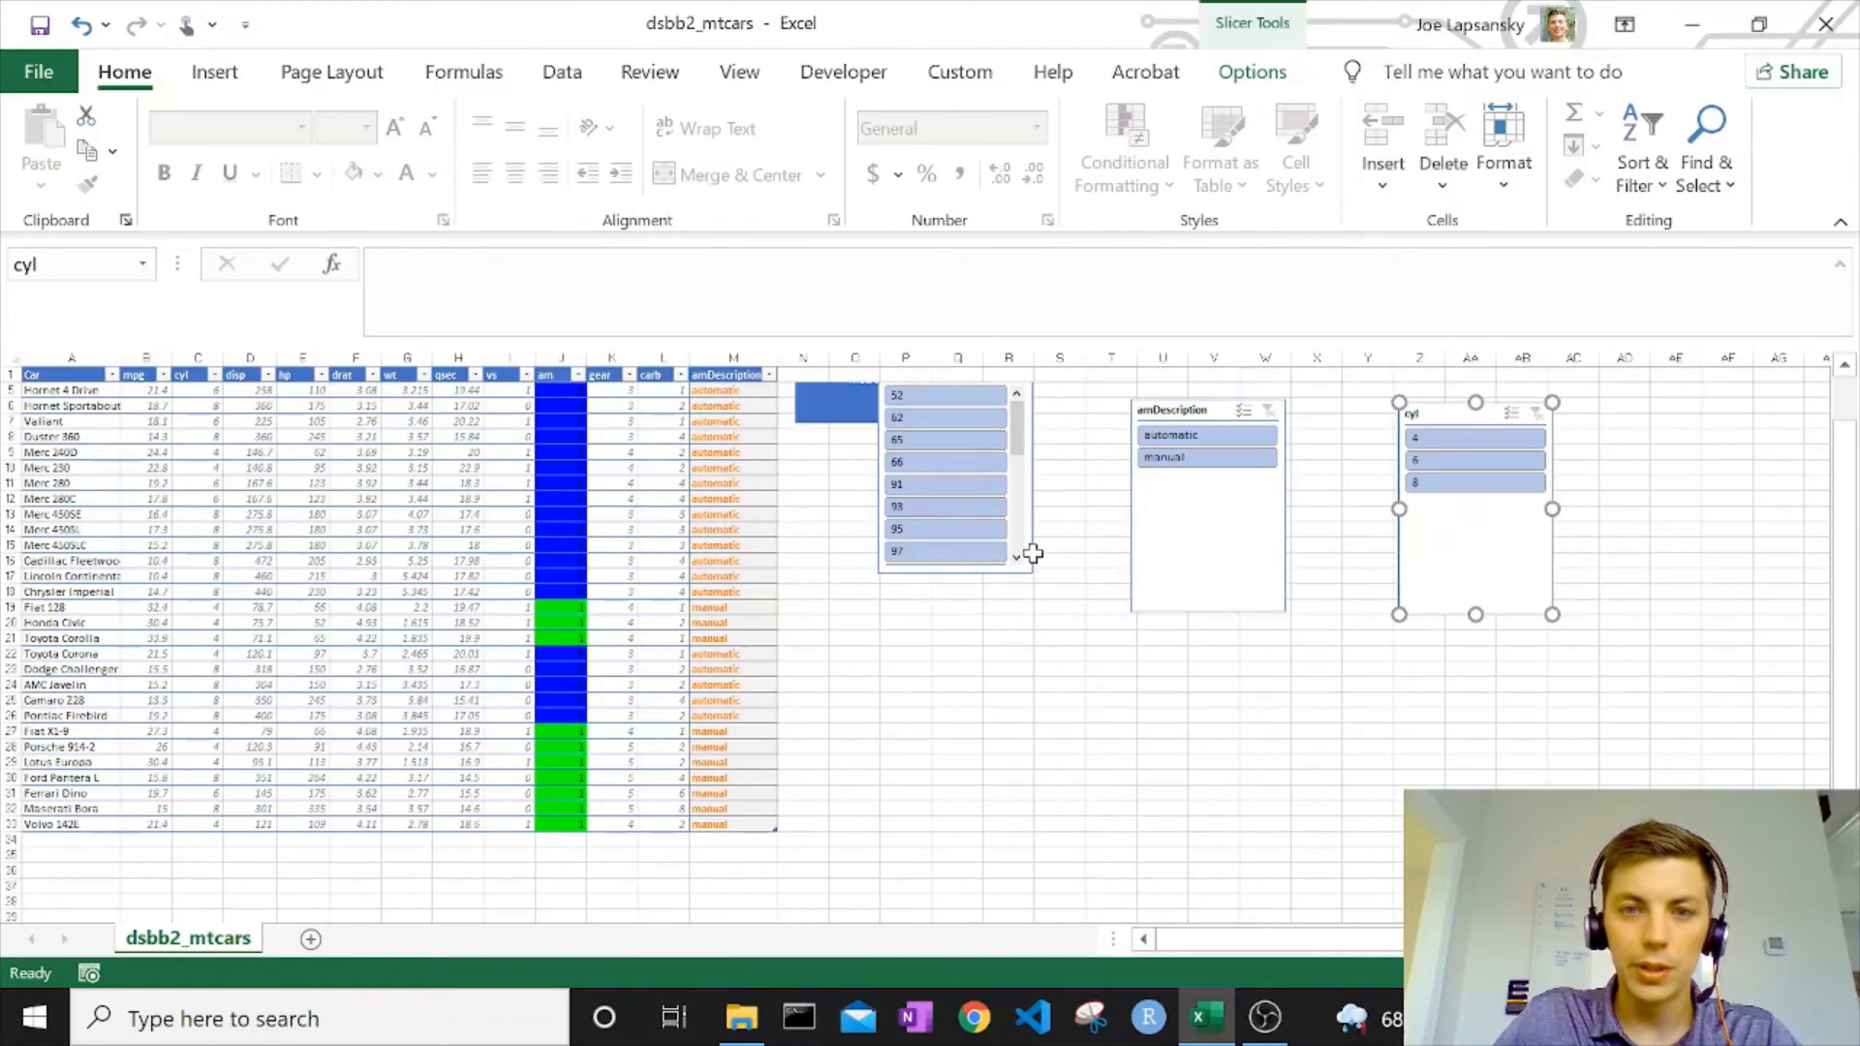
# Line up the hp, amDescription and cyl slicers in one row below the Macro rectangle, from about column Q to Z.
pyautogui.click(1033, 553)
pyautogui.moveTo(1030, 538); pyautogui.dragTo(1080, 659)
pyautogui.click(1229, 540)
pyautogui.moveTo(1195, 540); pyautogui.dragTo(1179, 631)
pyautogui.click(1461, 564)
pyautogui.moveTo(1461, 561); pyautogui.dragTo(1374, 651)
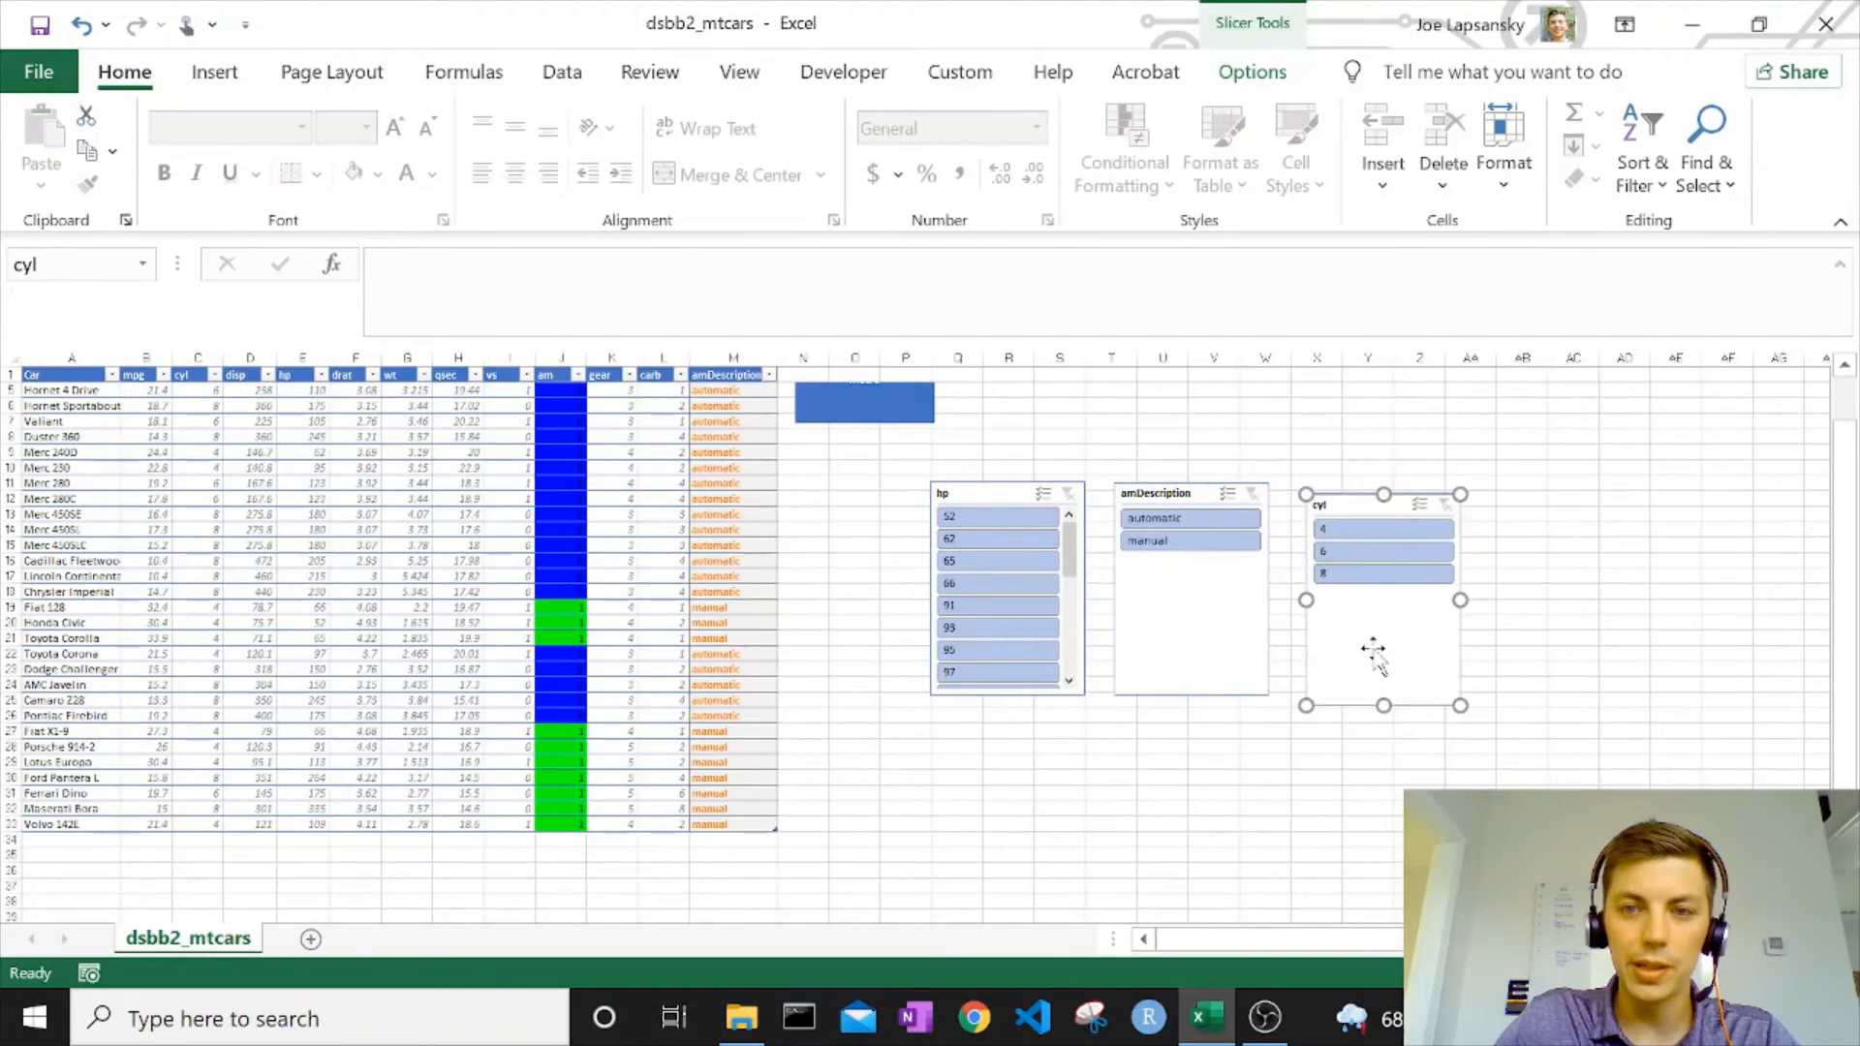
# Filter the table with the slicers to cyl 6, amDescription manual and hp 110.
pyautogui.click(1332, 555)
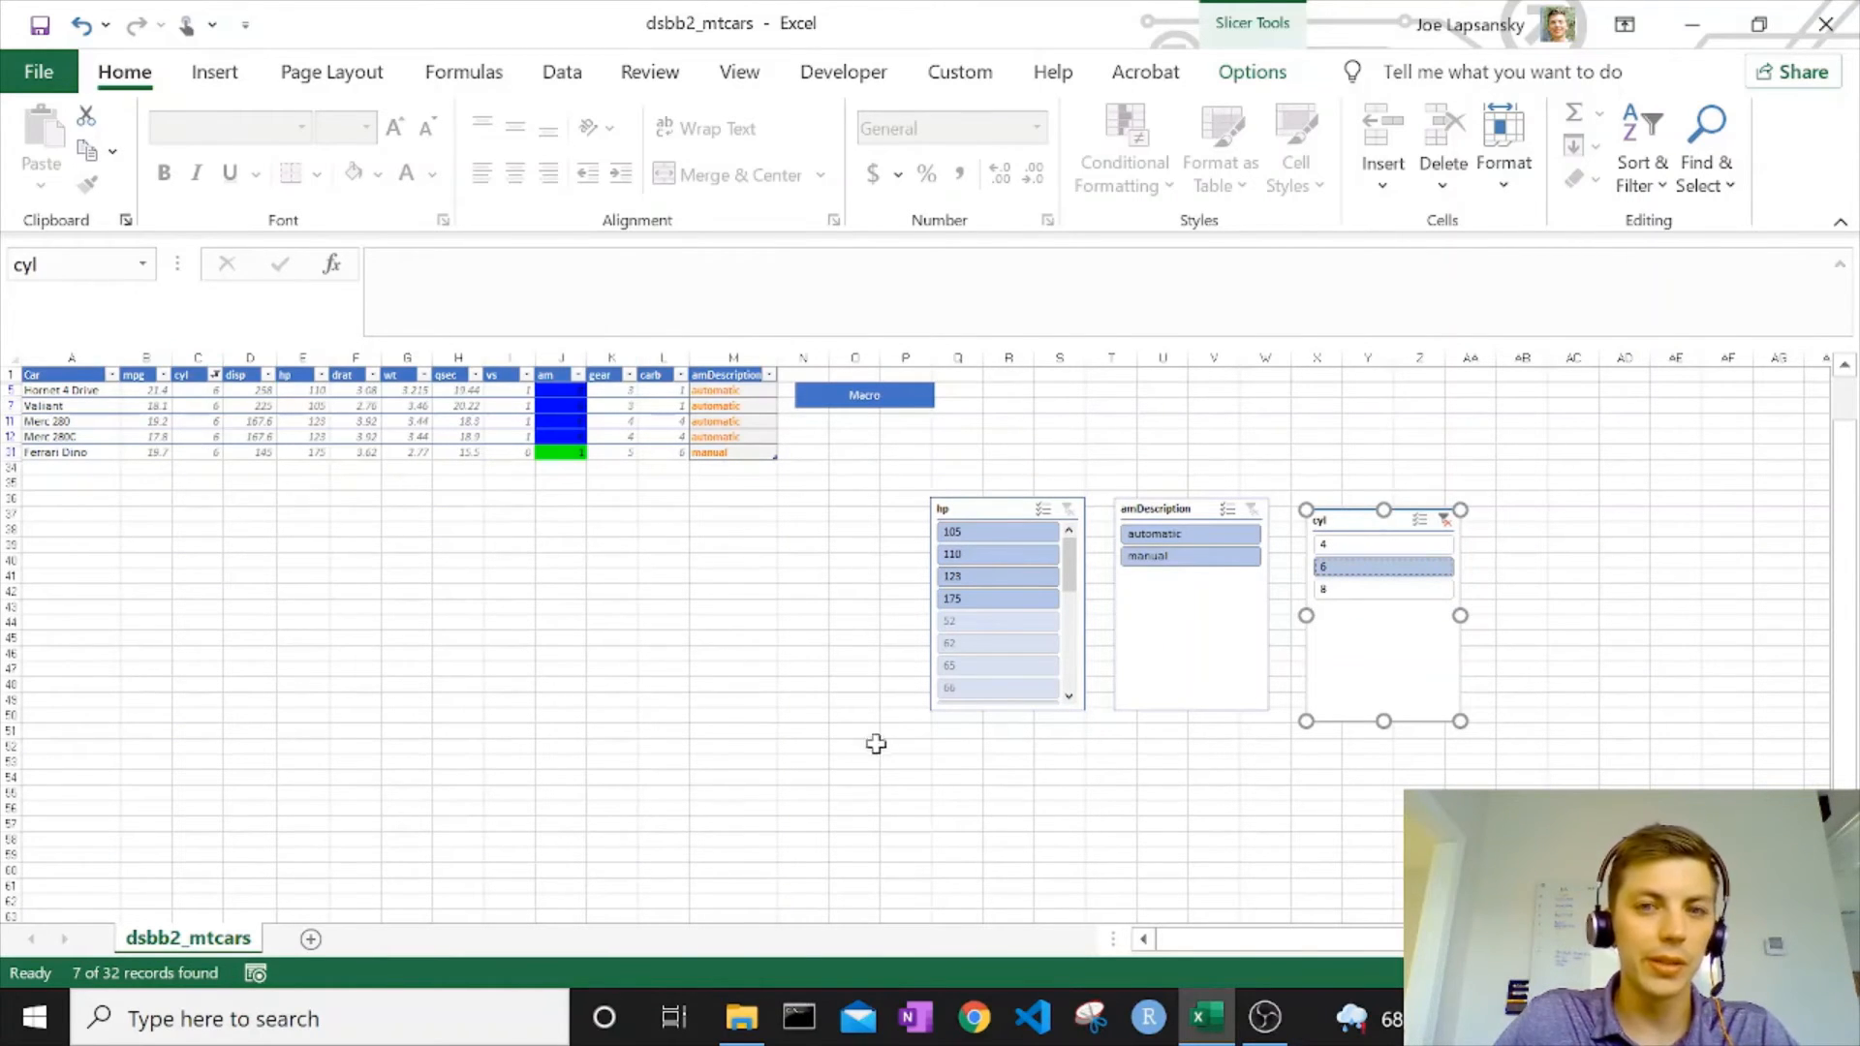
pyautogui.click(1163, 557)
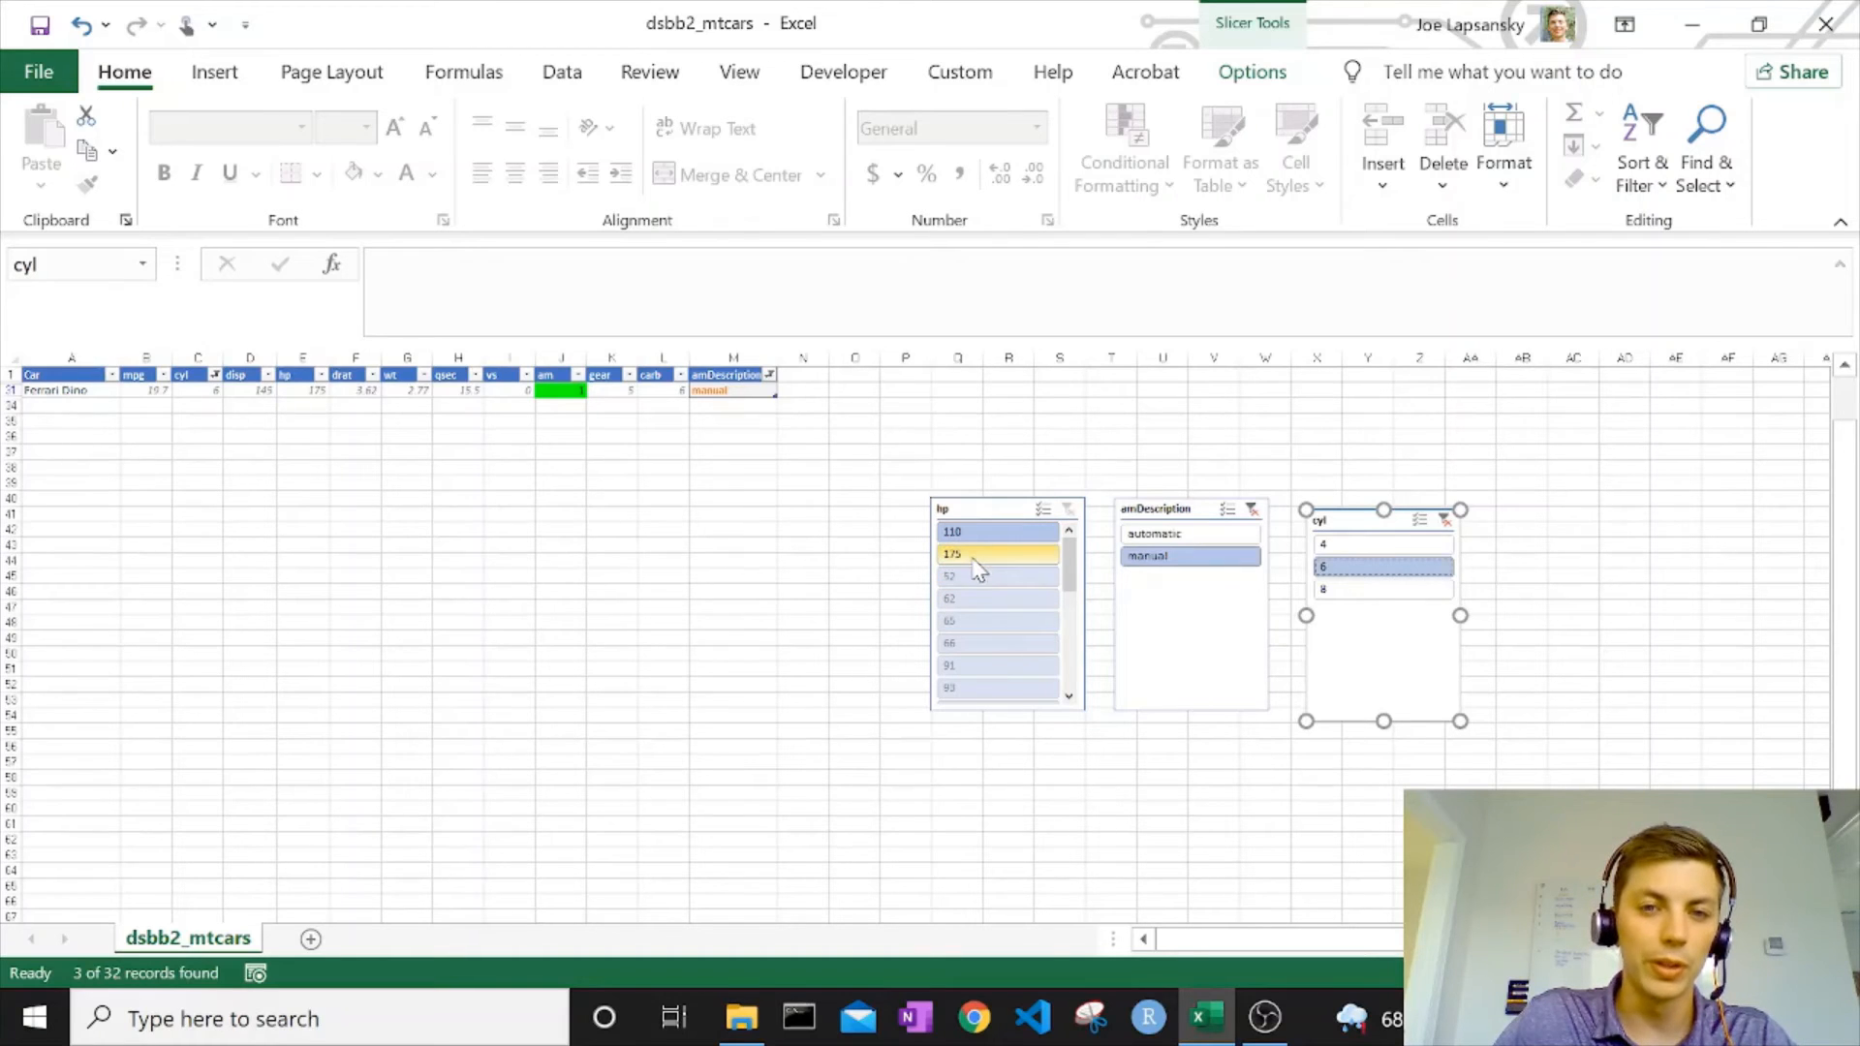
pyautogui.click(1070, 620)
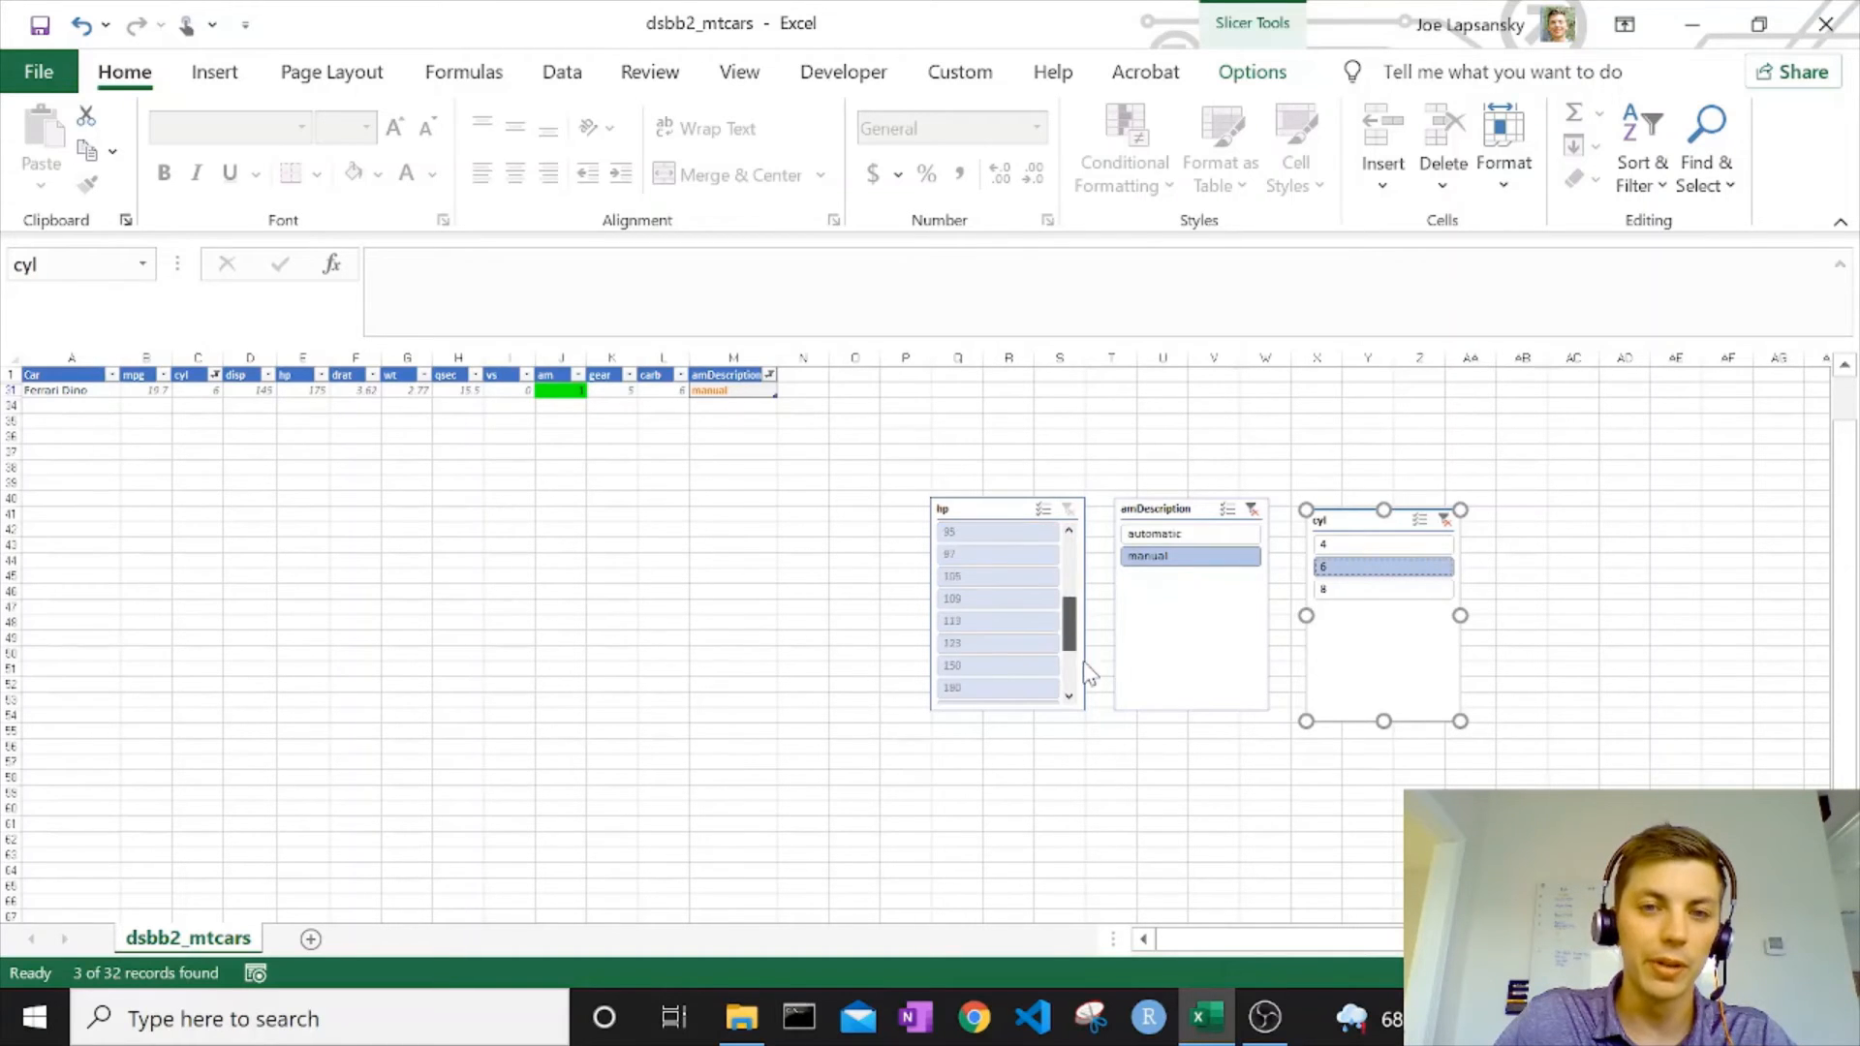
pyautogui.click(1069, 567)
pyautogui.click(988, 532)
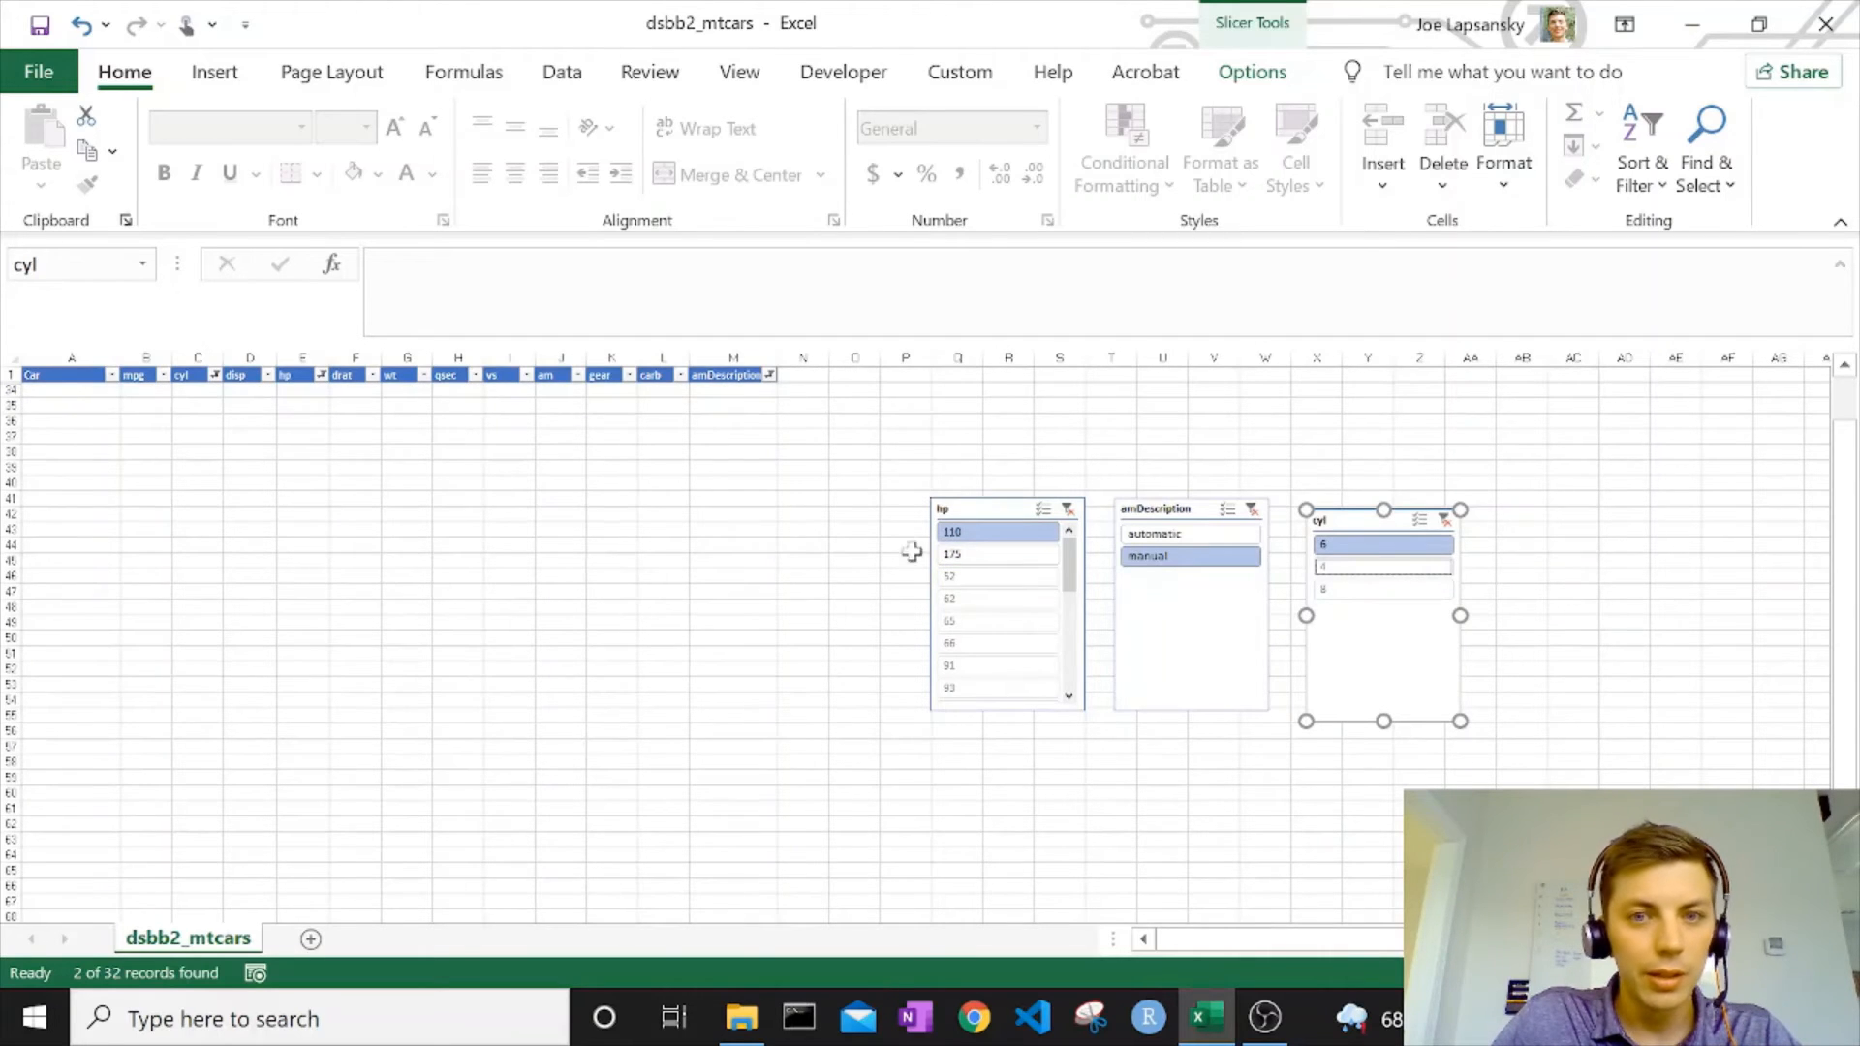
# Switch the hp slicer between 175 and 110, finishing on 175.
pyautogui.click(960, 554)
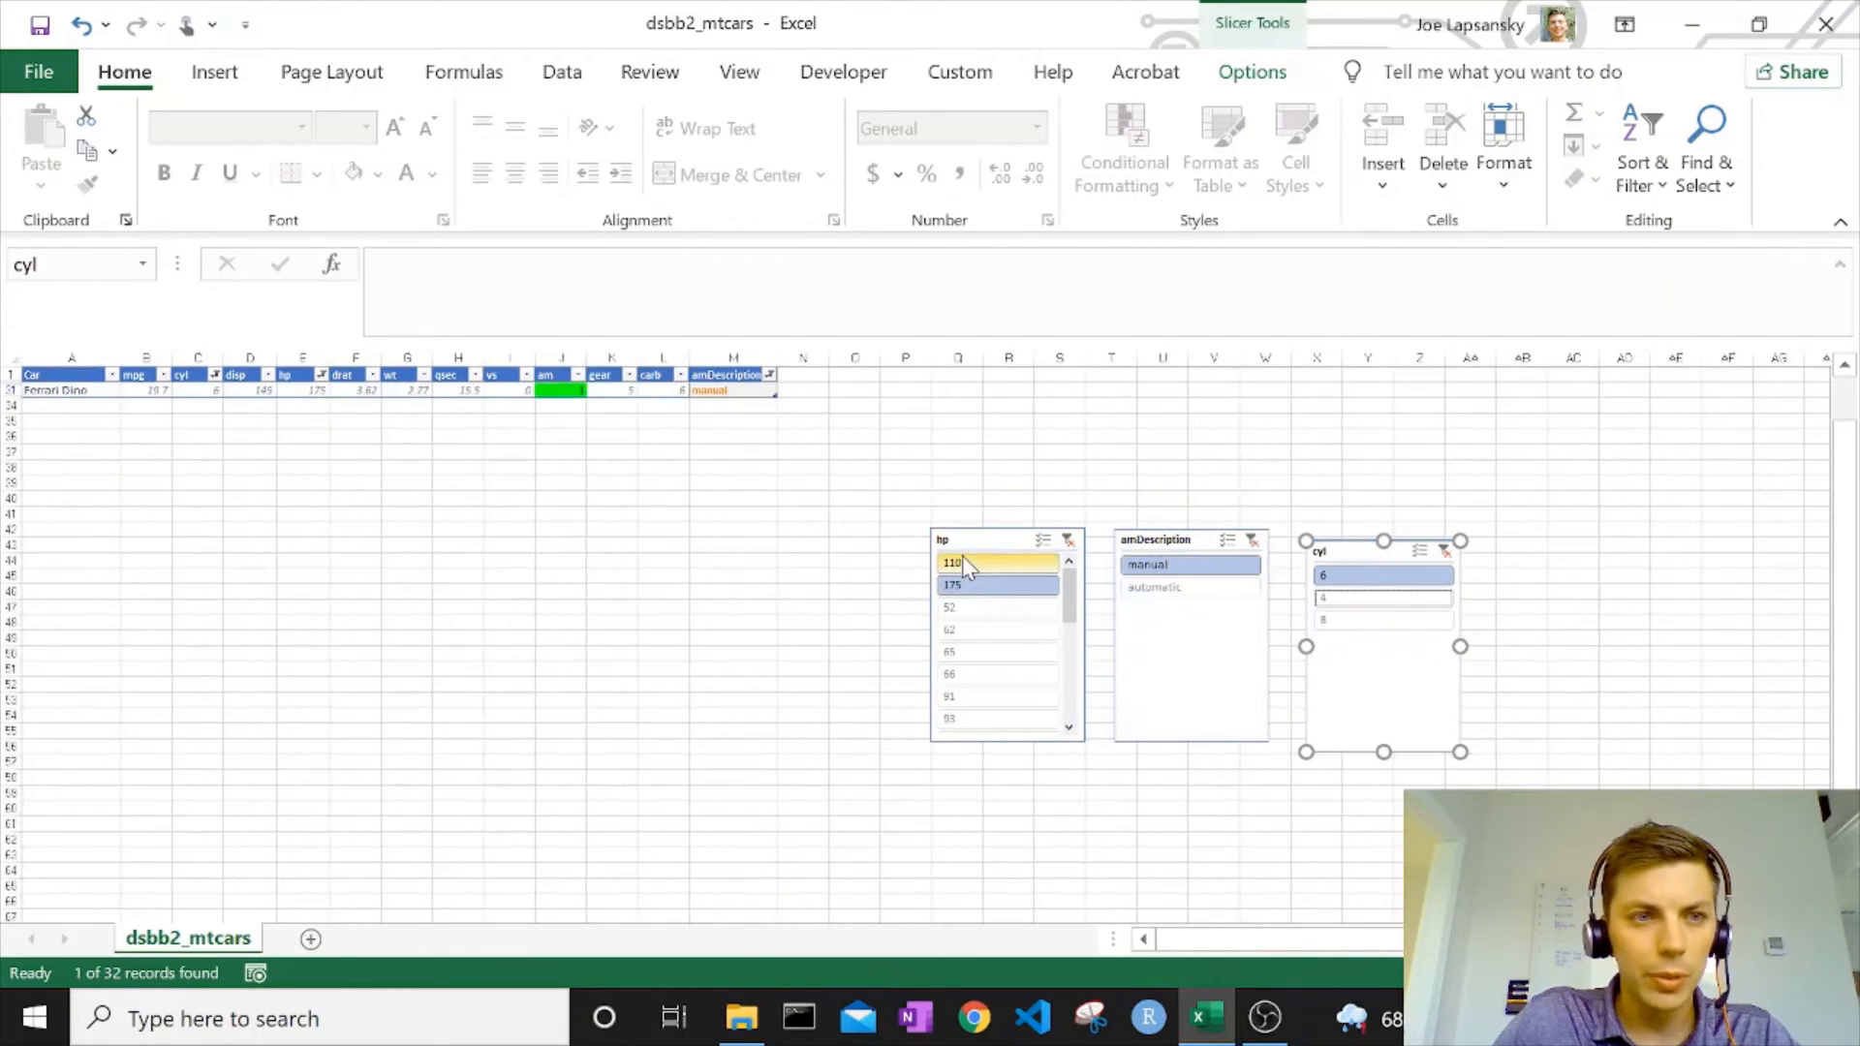
pyautogui.keyDown('ctrl'); pyautogui.click(962, 562); pyautogui.keyUp('ctrl')
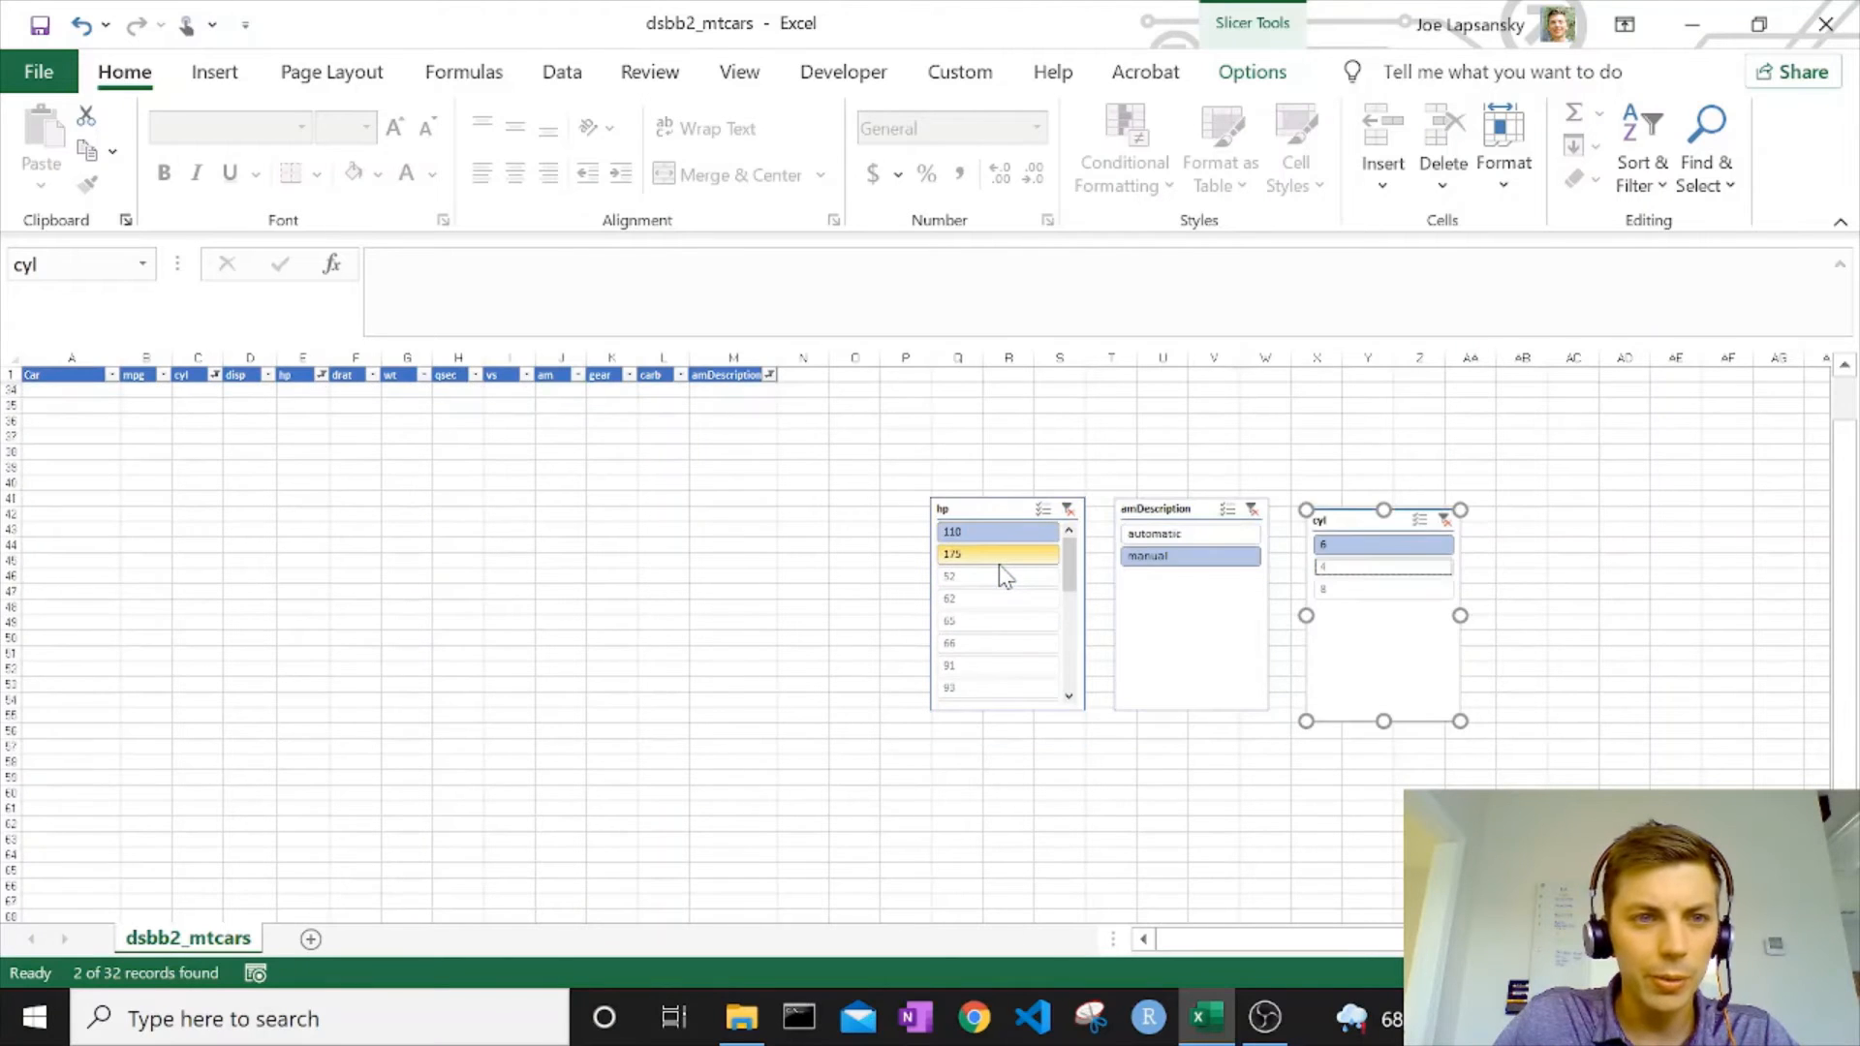
pyautogui.click(997, 563)
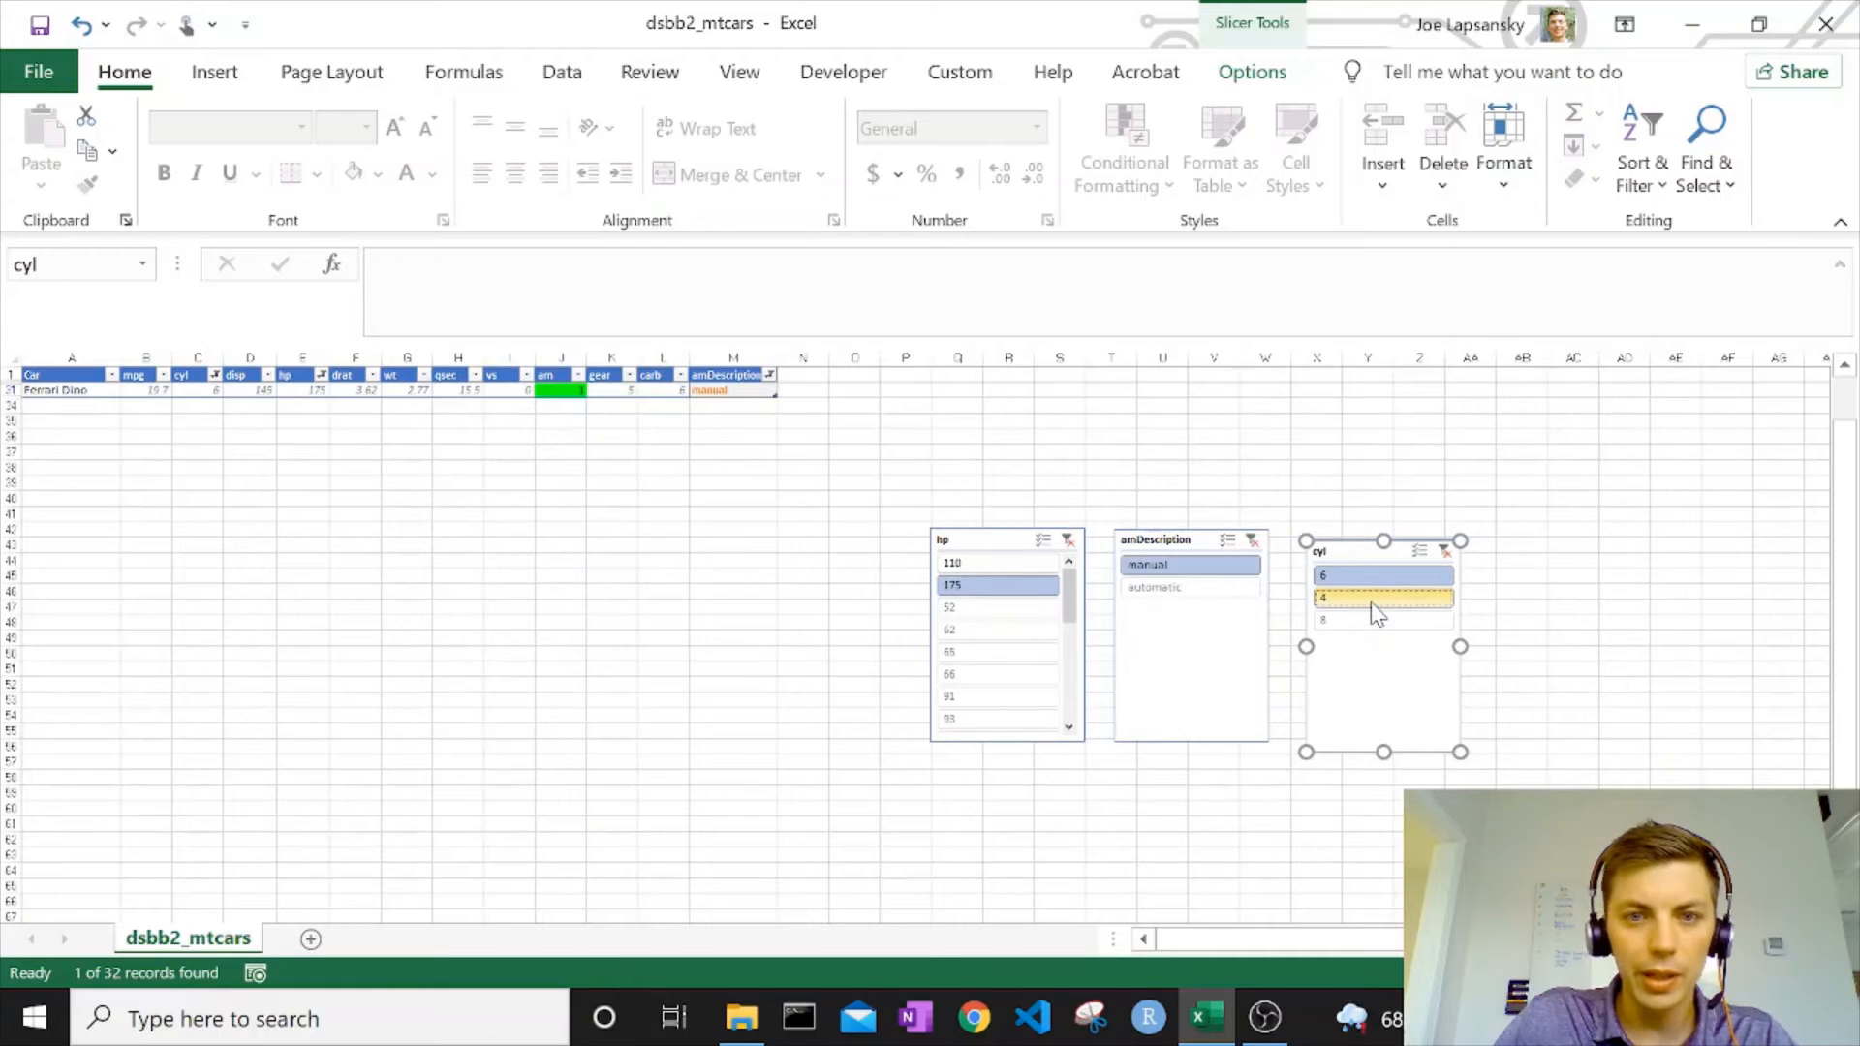
# Widen the slicer filters by adding 4 under cyl, 110 under hp and automatic under amDescription.
pyautogui.keyDown('ctrl'); pyautogui.click(1372, 604); pyautogui.keyUp('ctrl')
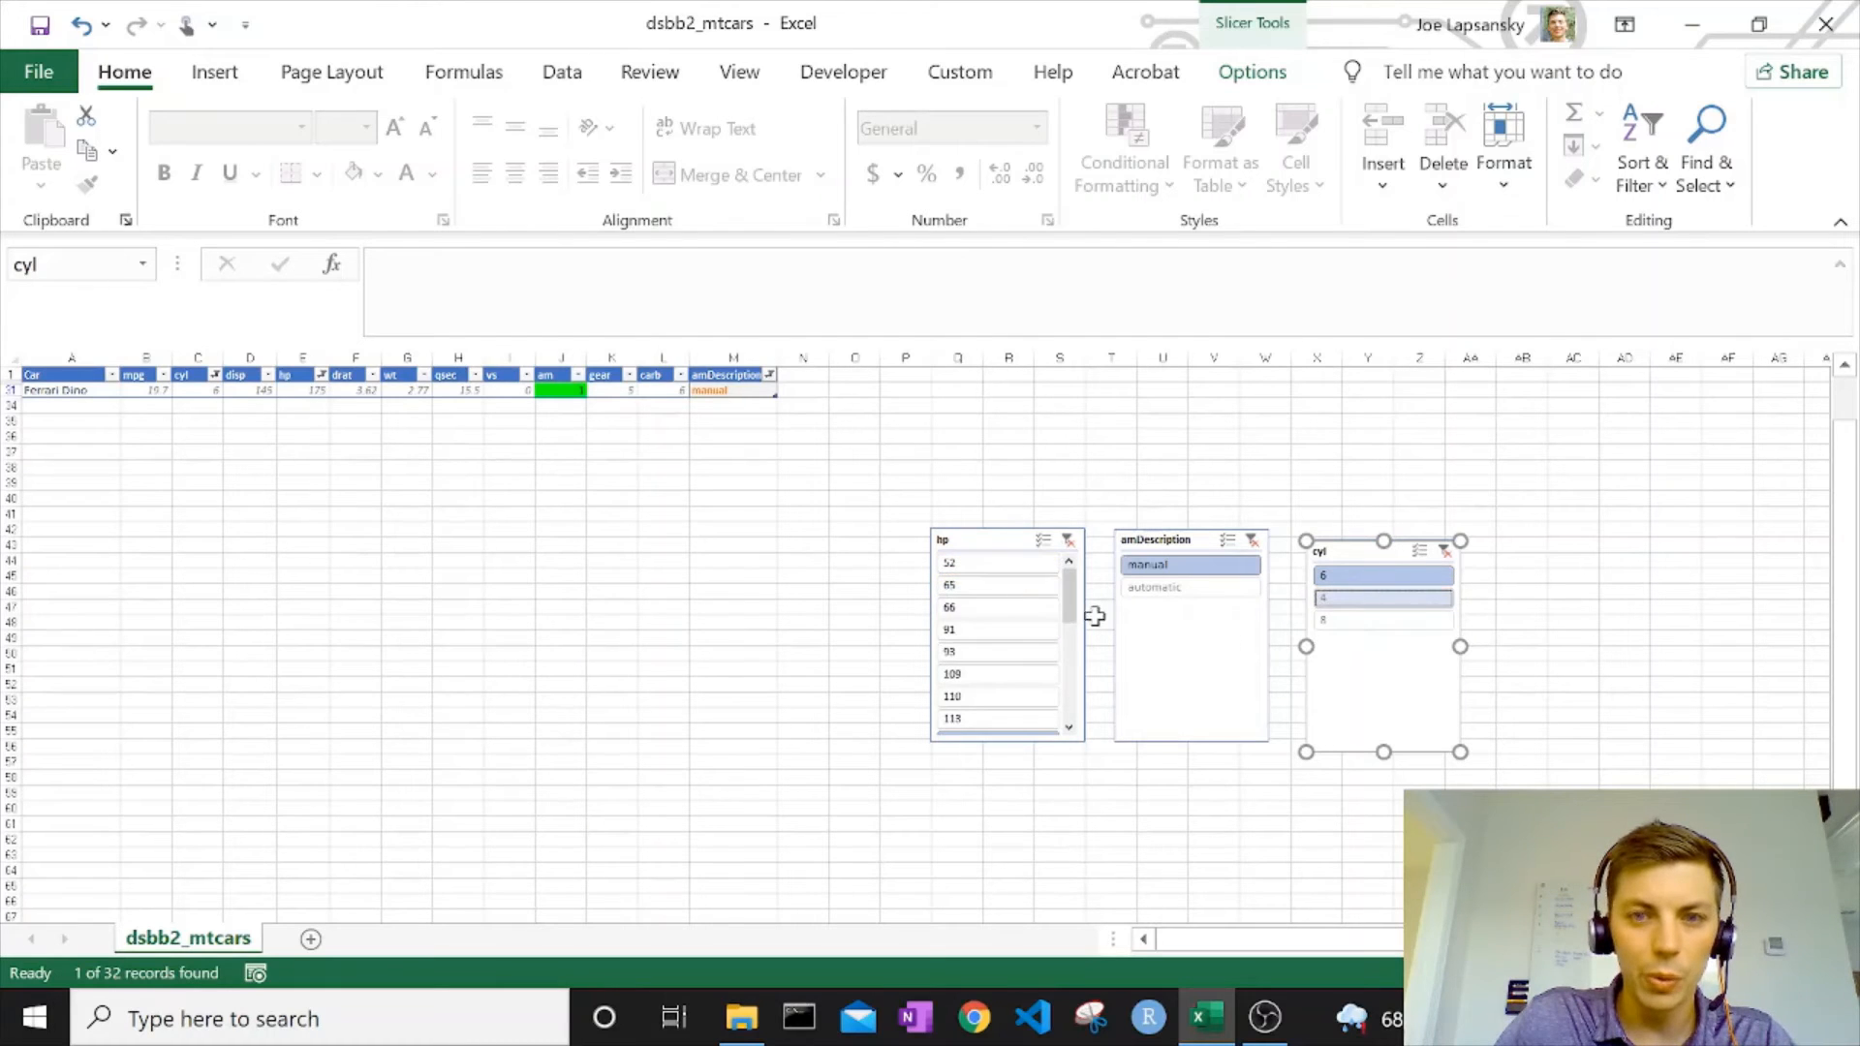
pyautogui.keyDown('ctrl'); pyautogui.click(976, 698); pyautogui.keyUp('ctrl')
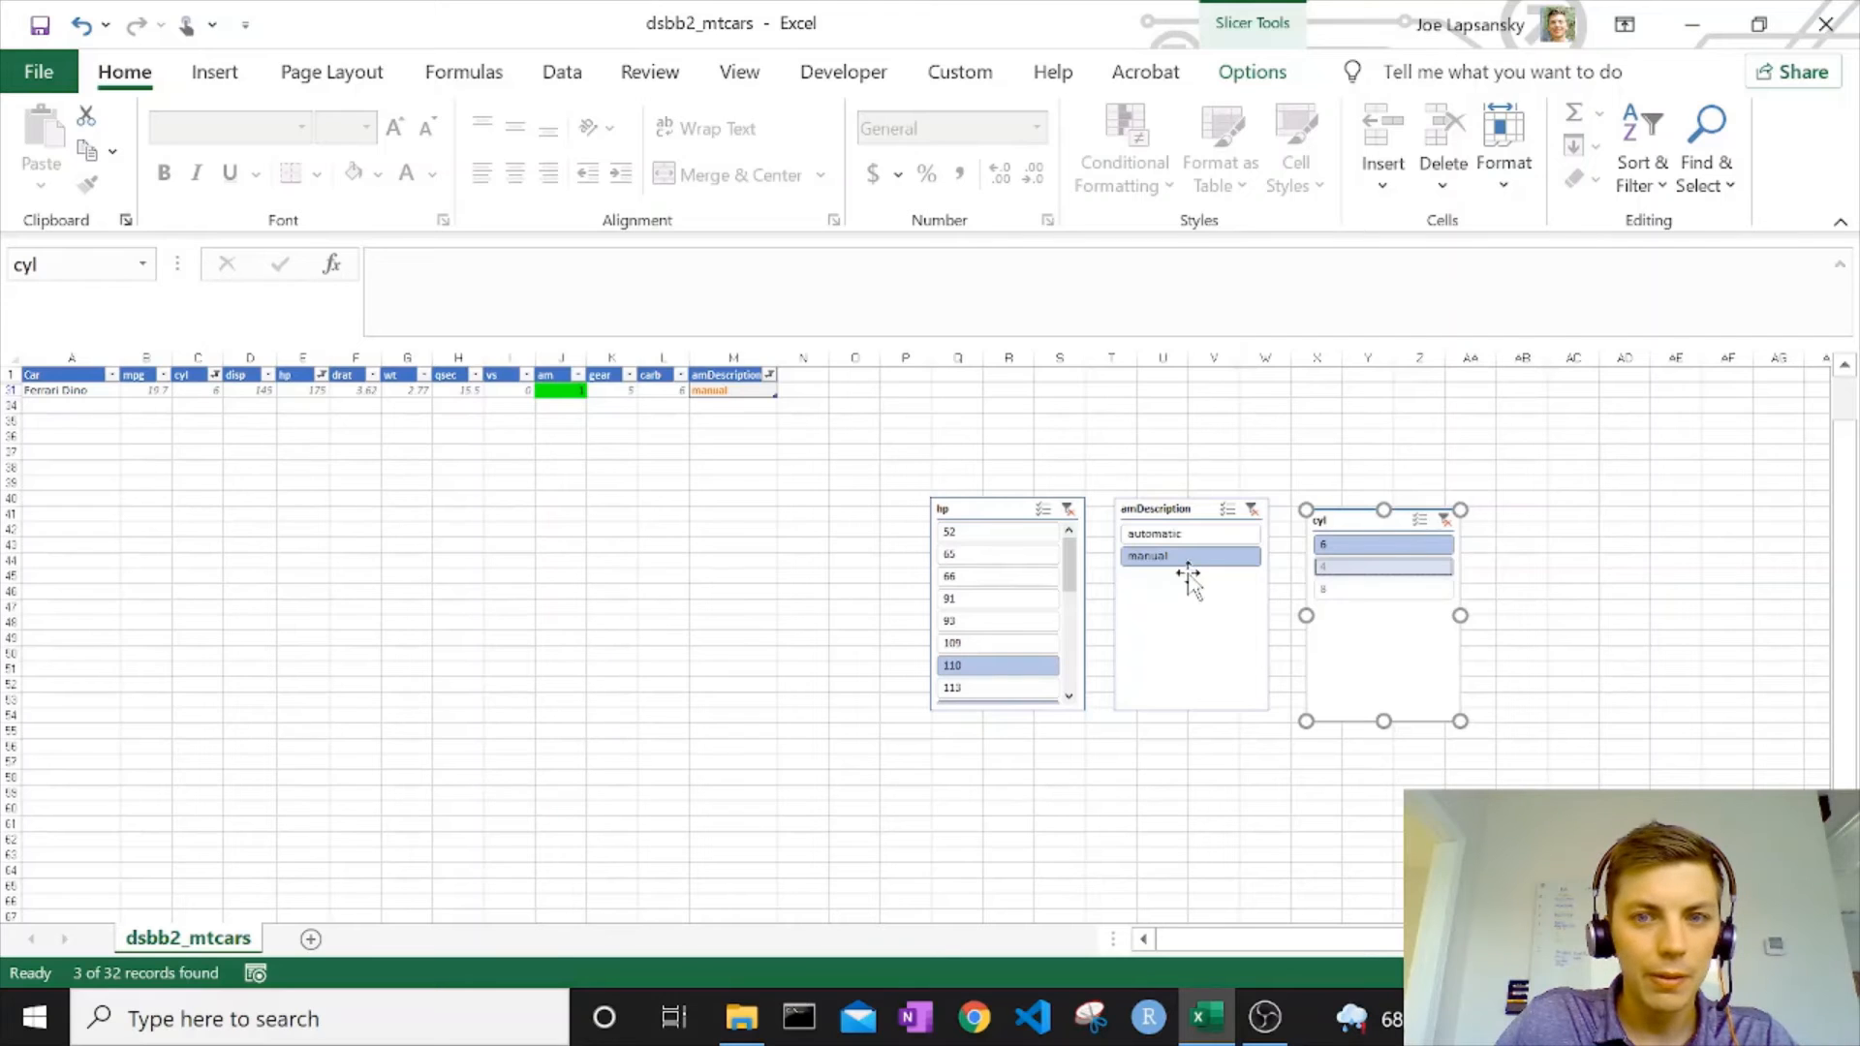
pyautogui.keyDown('ctrl'); pyautogui.click(1159, 537); pyautogui.keyUp('ctrl')
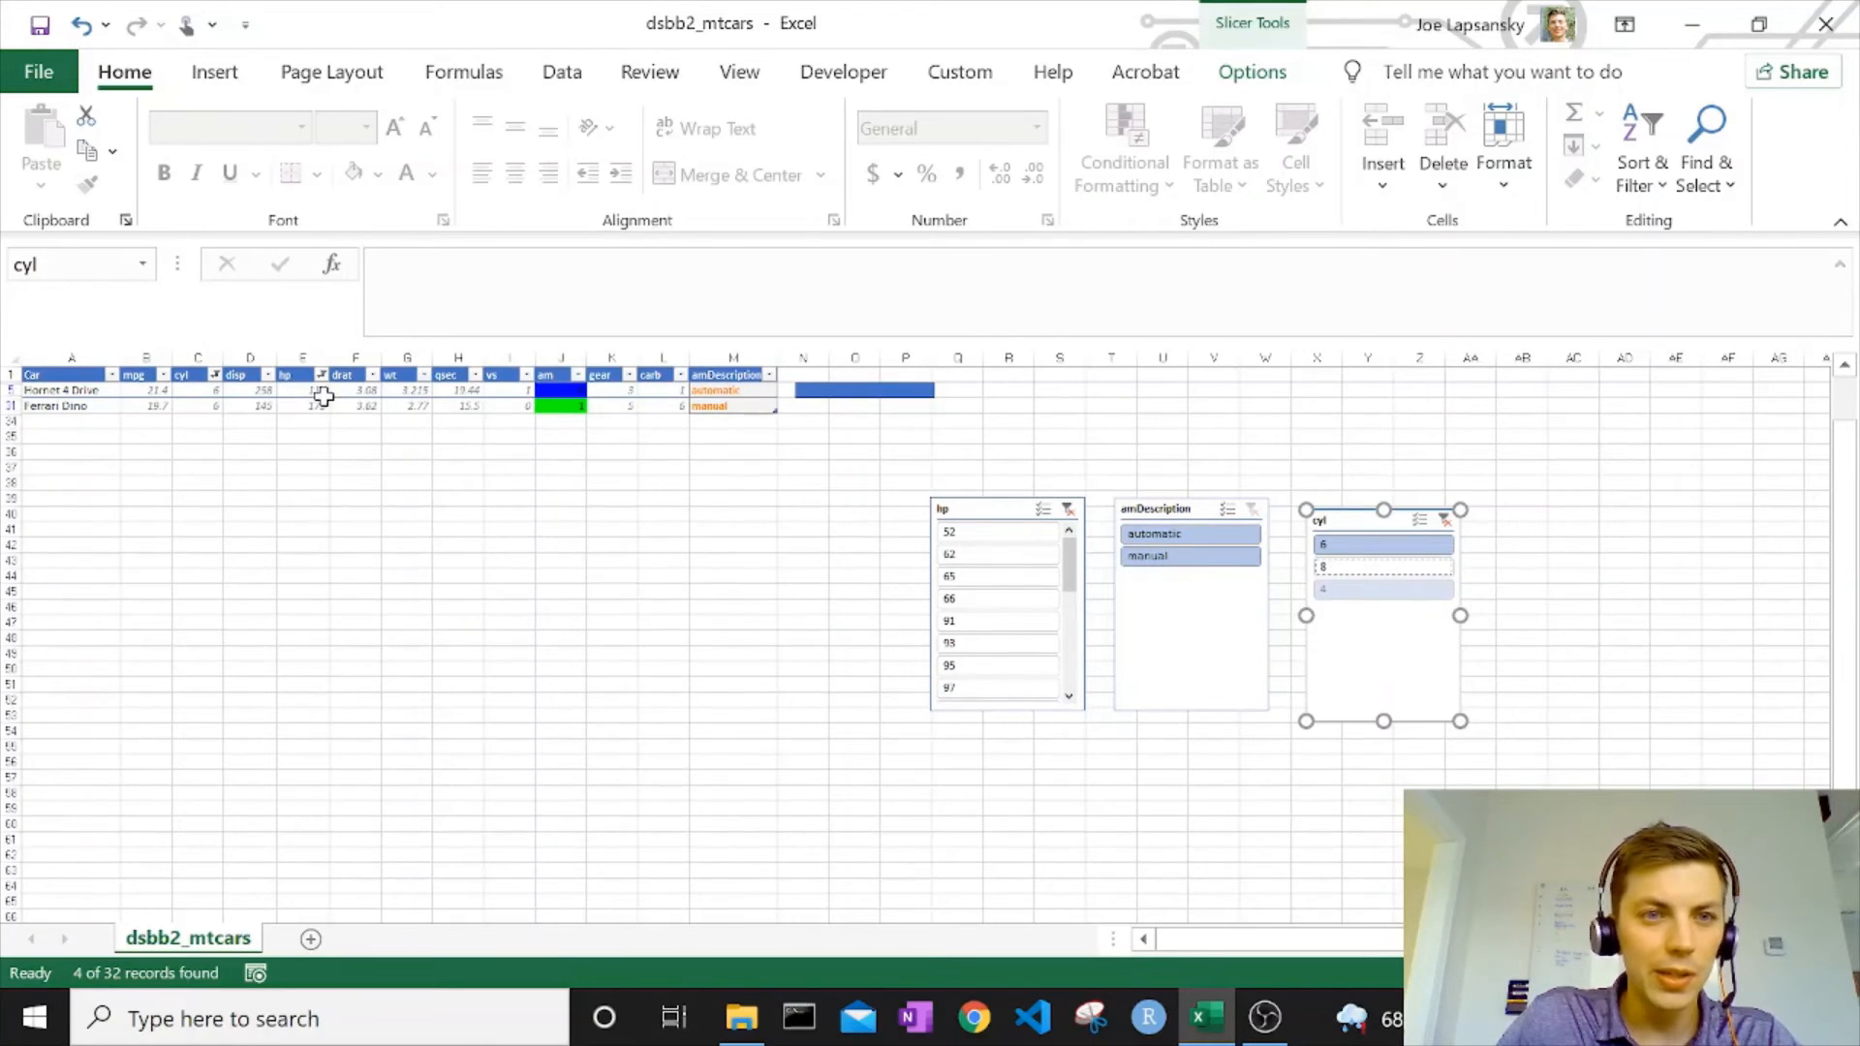
# Move the hp slicer slightly down, closer in line with the amDescription and cyl slicers.
pyautogui.moveTo(318, 391); pyautogui.dragTo(324, 413)
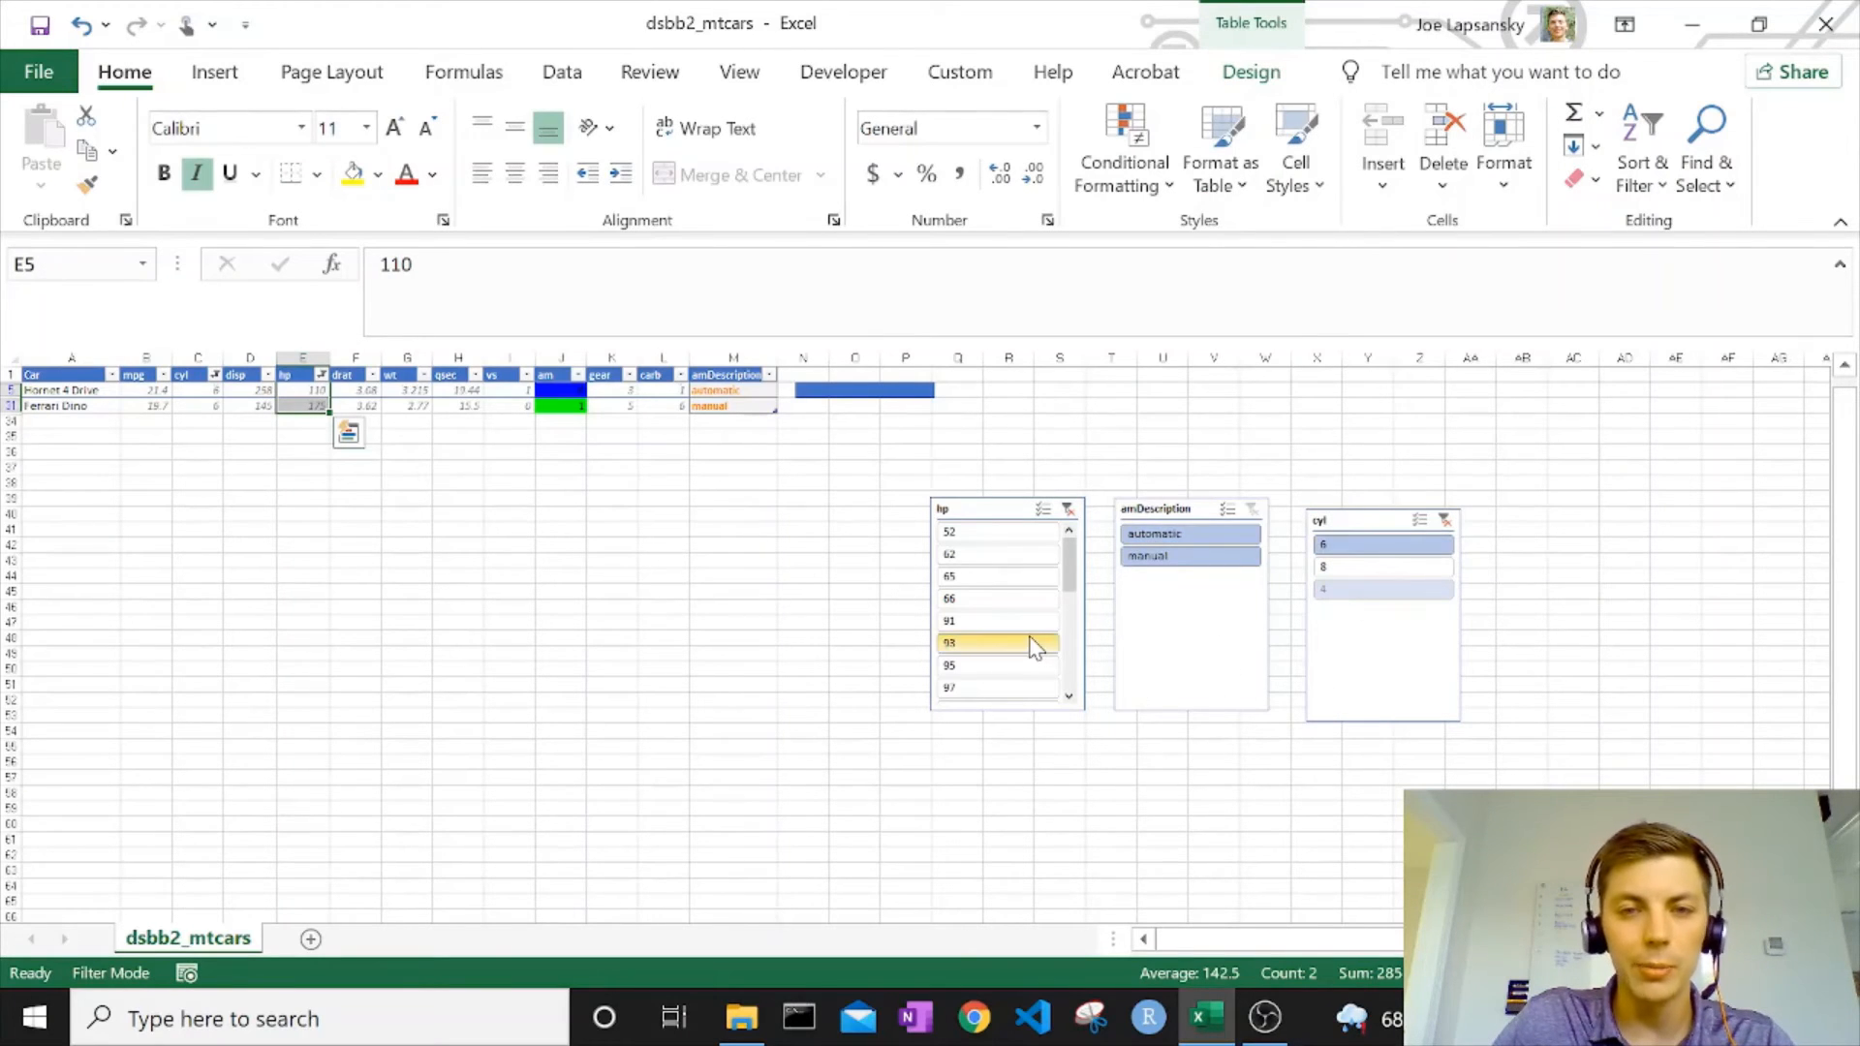
pyautogui.scroll(1, 1051, 630)
pyautogui.moveTo(1077, 609); pyautogui.dragTo(1041, 557)
pyautogui.click(628, 634)
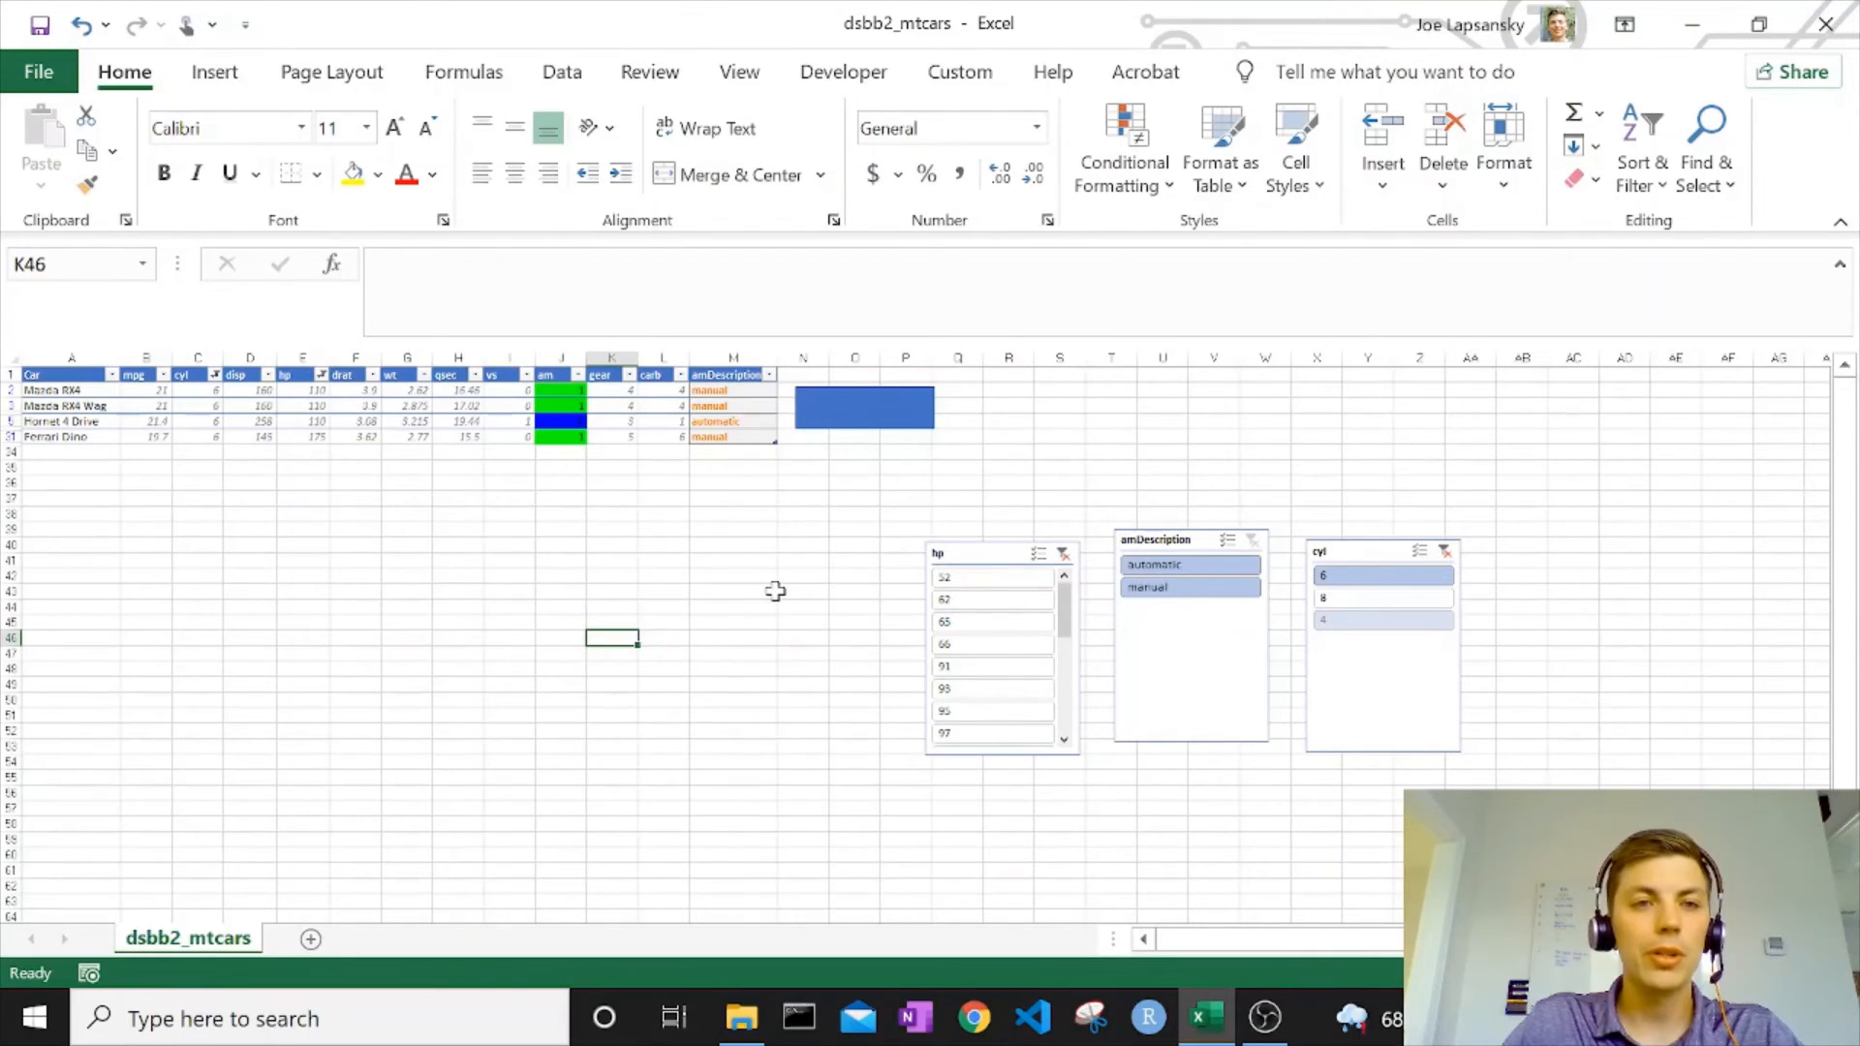
# Clear the filters on the table's hp and cyl columns from their header cells.
pyautogui.click(320, 375)
pyautogui.click(417, 524)
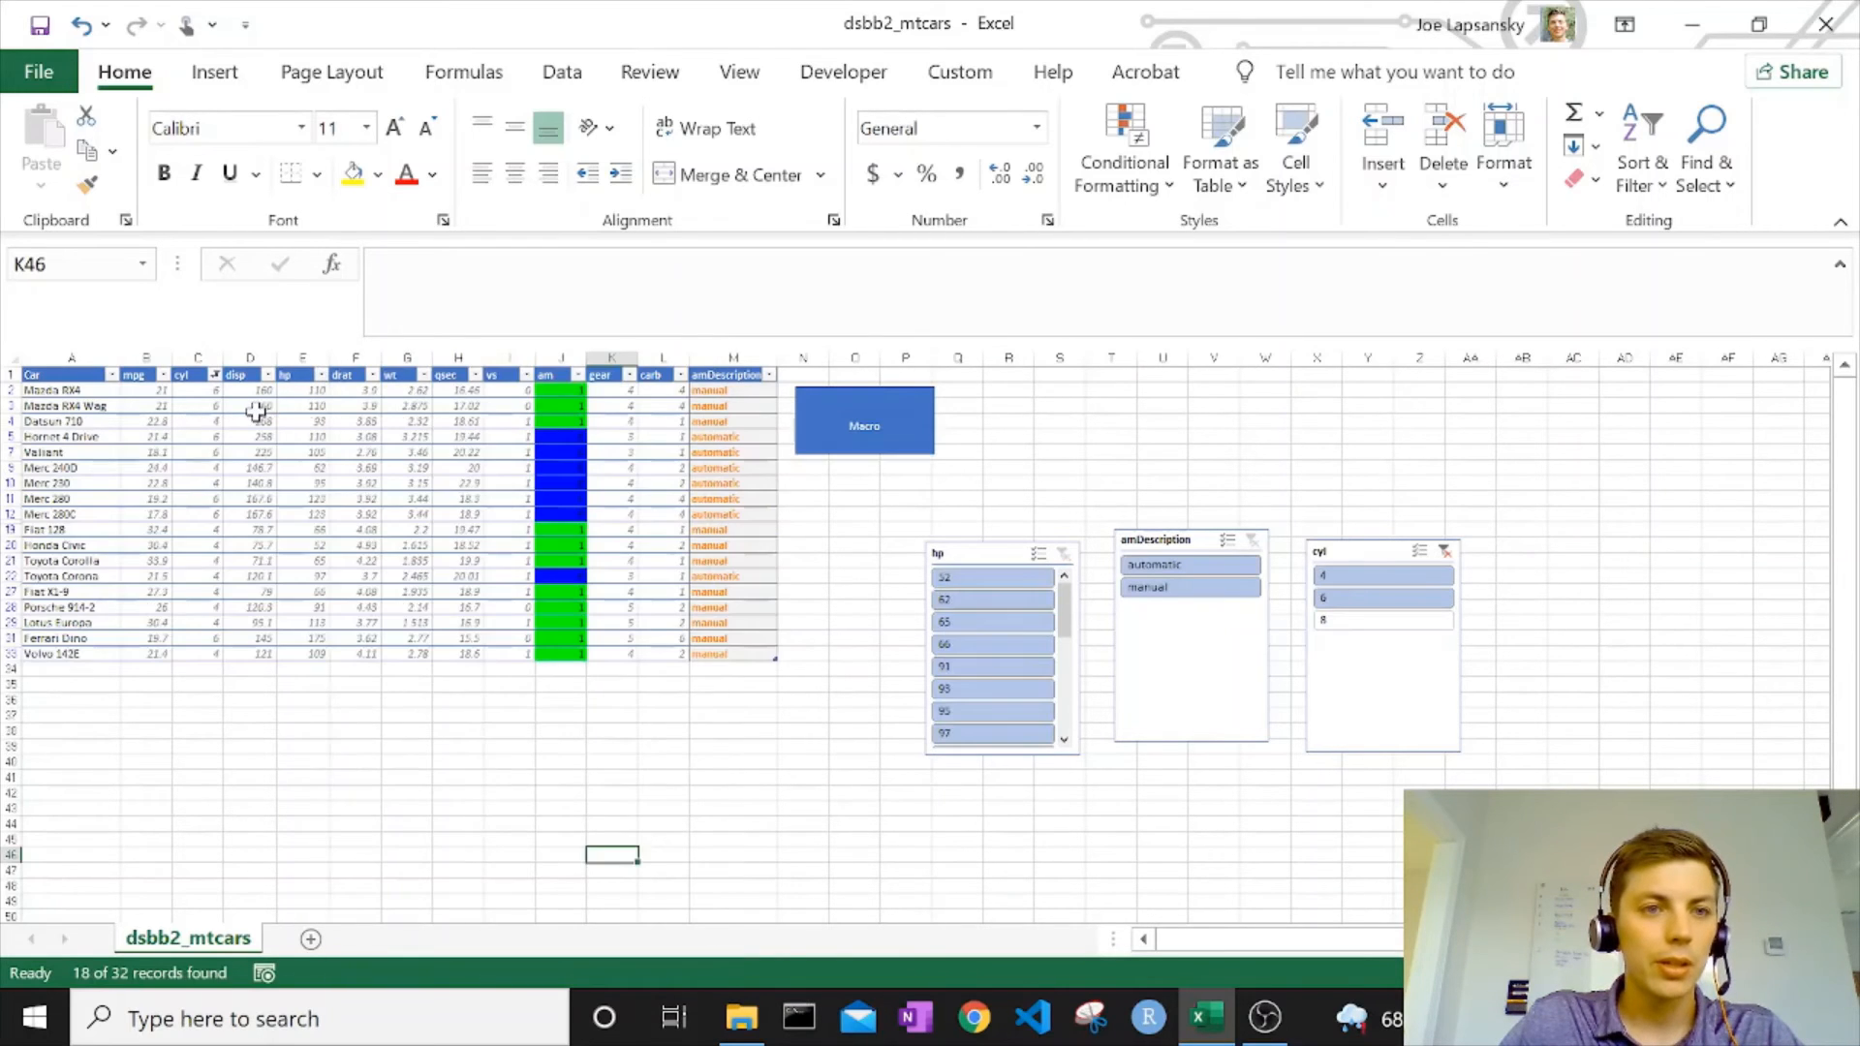
pyautogui.click(214, 375)
pyautogui.click(334, 523)
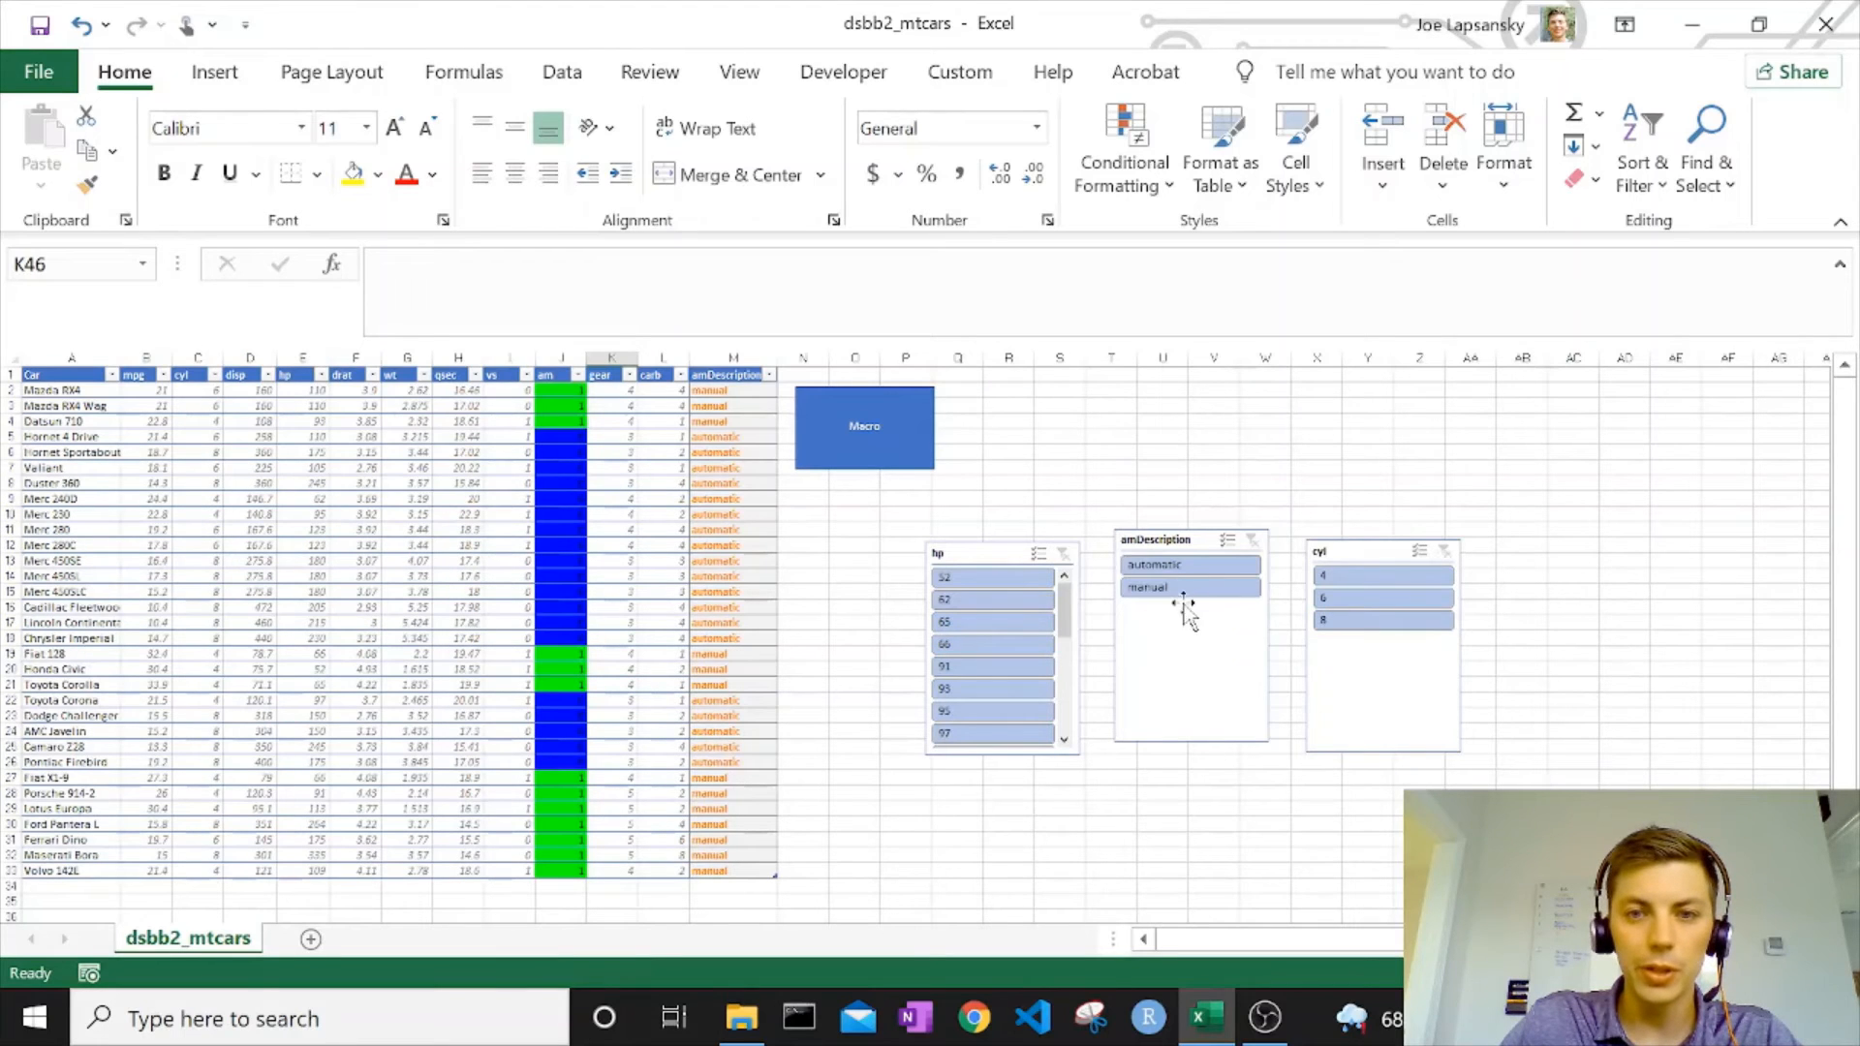
# Undo the last filter clearing and clear the cyl filter again, this time from its slicer.
pyautogui.click(475, 441)
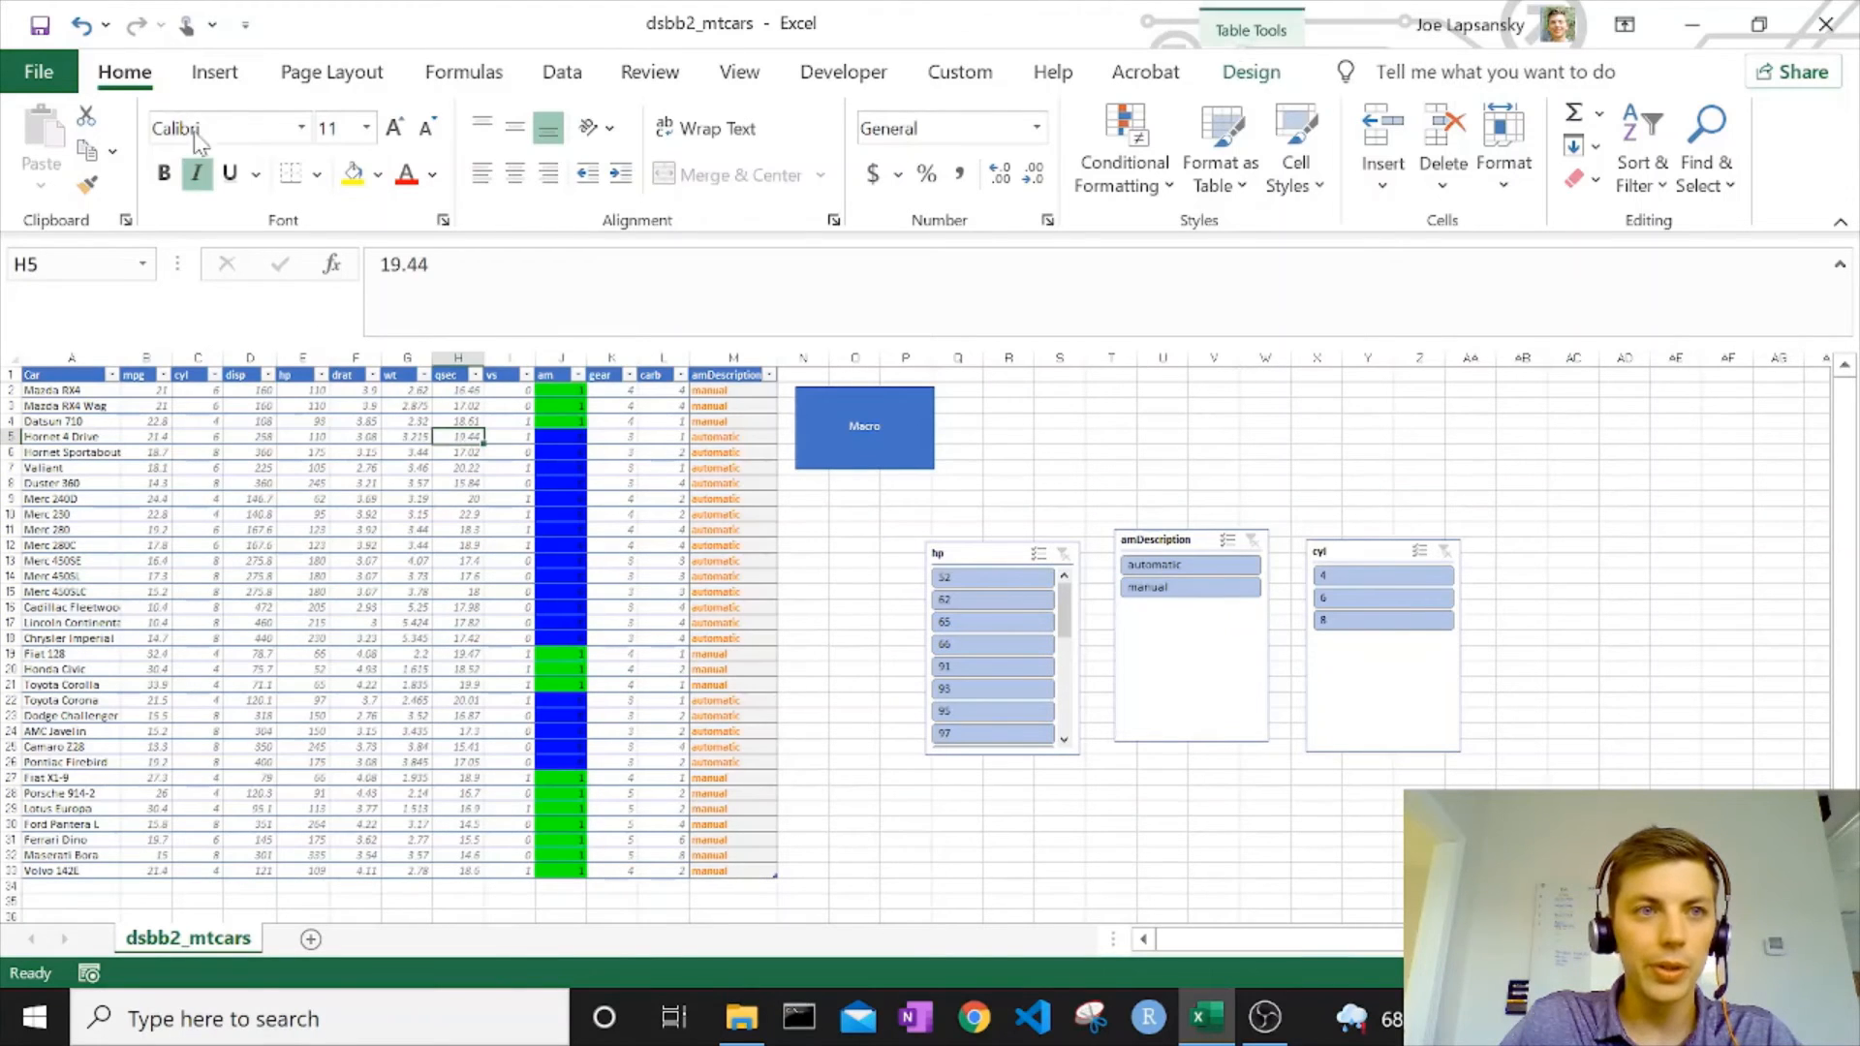
pyautogui.click(80, 27)
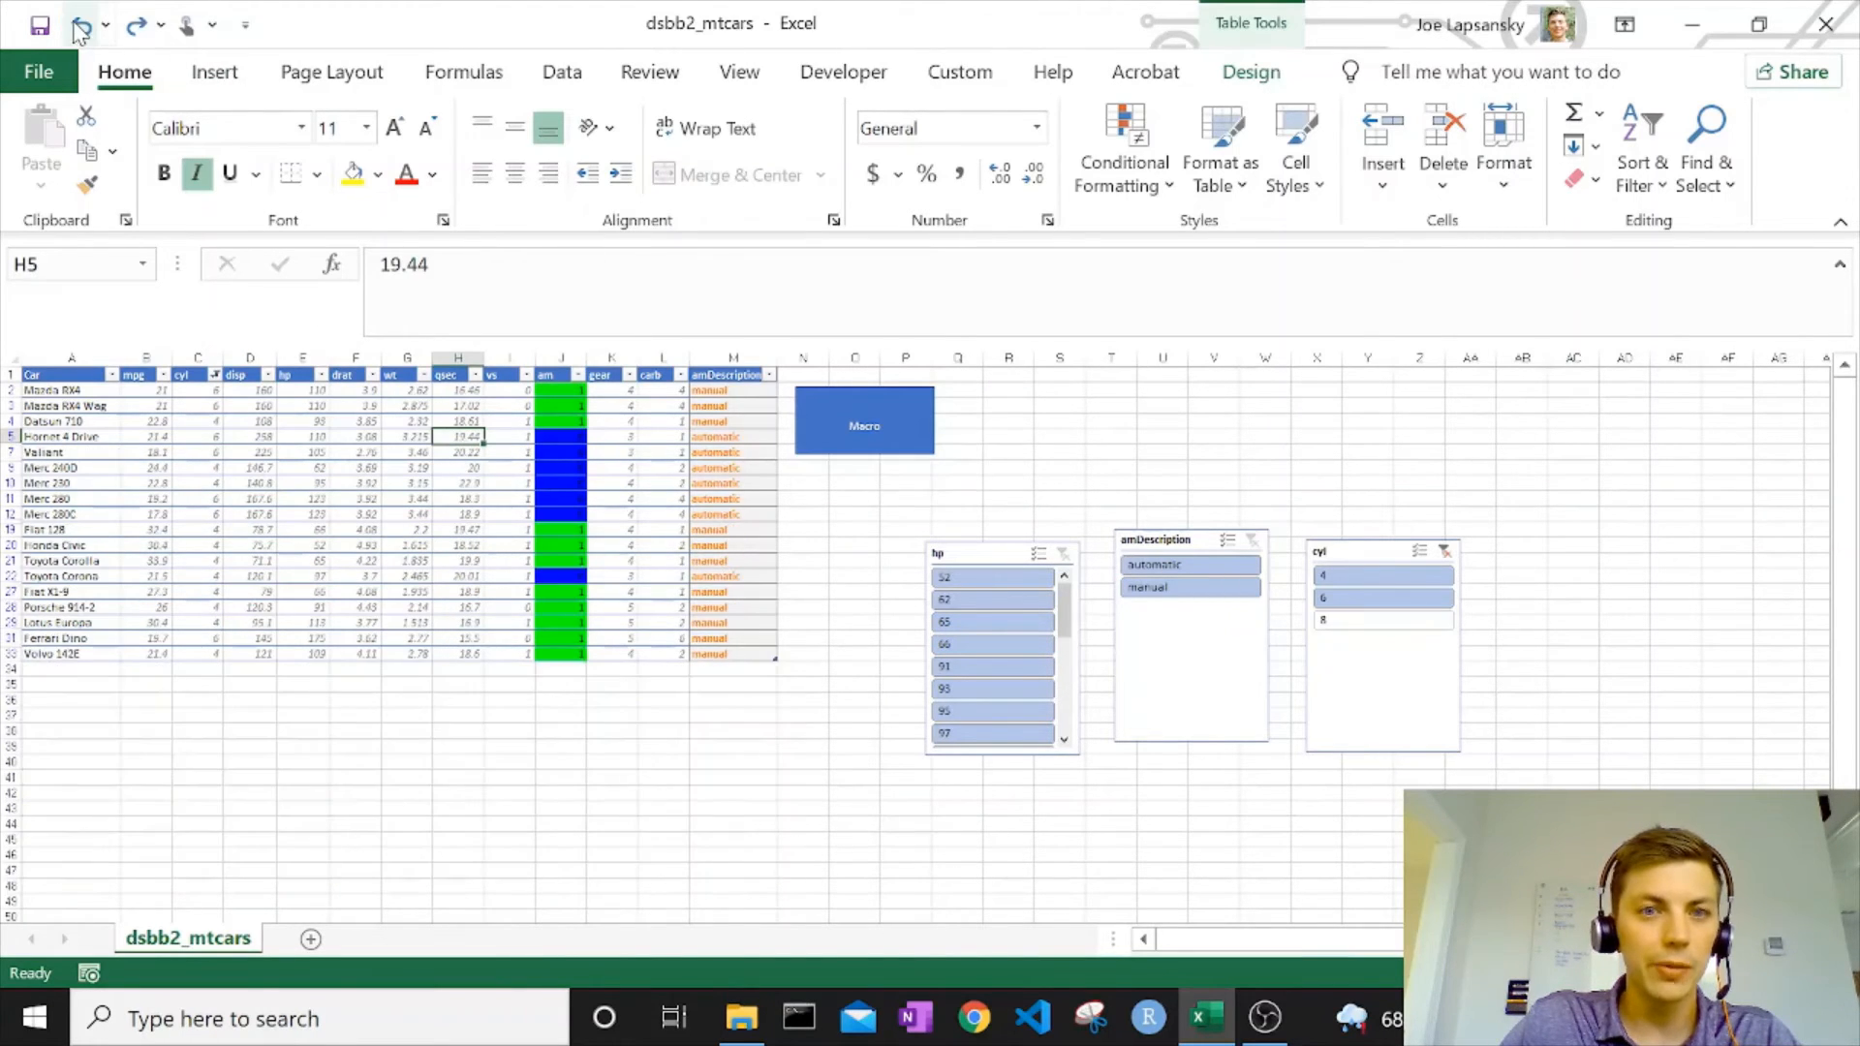
pyautogui.click(1449, 550)
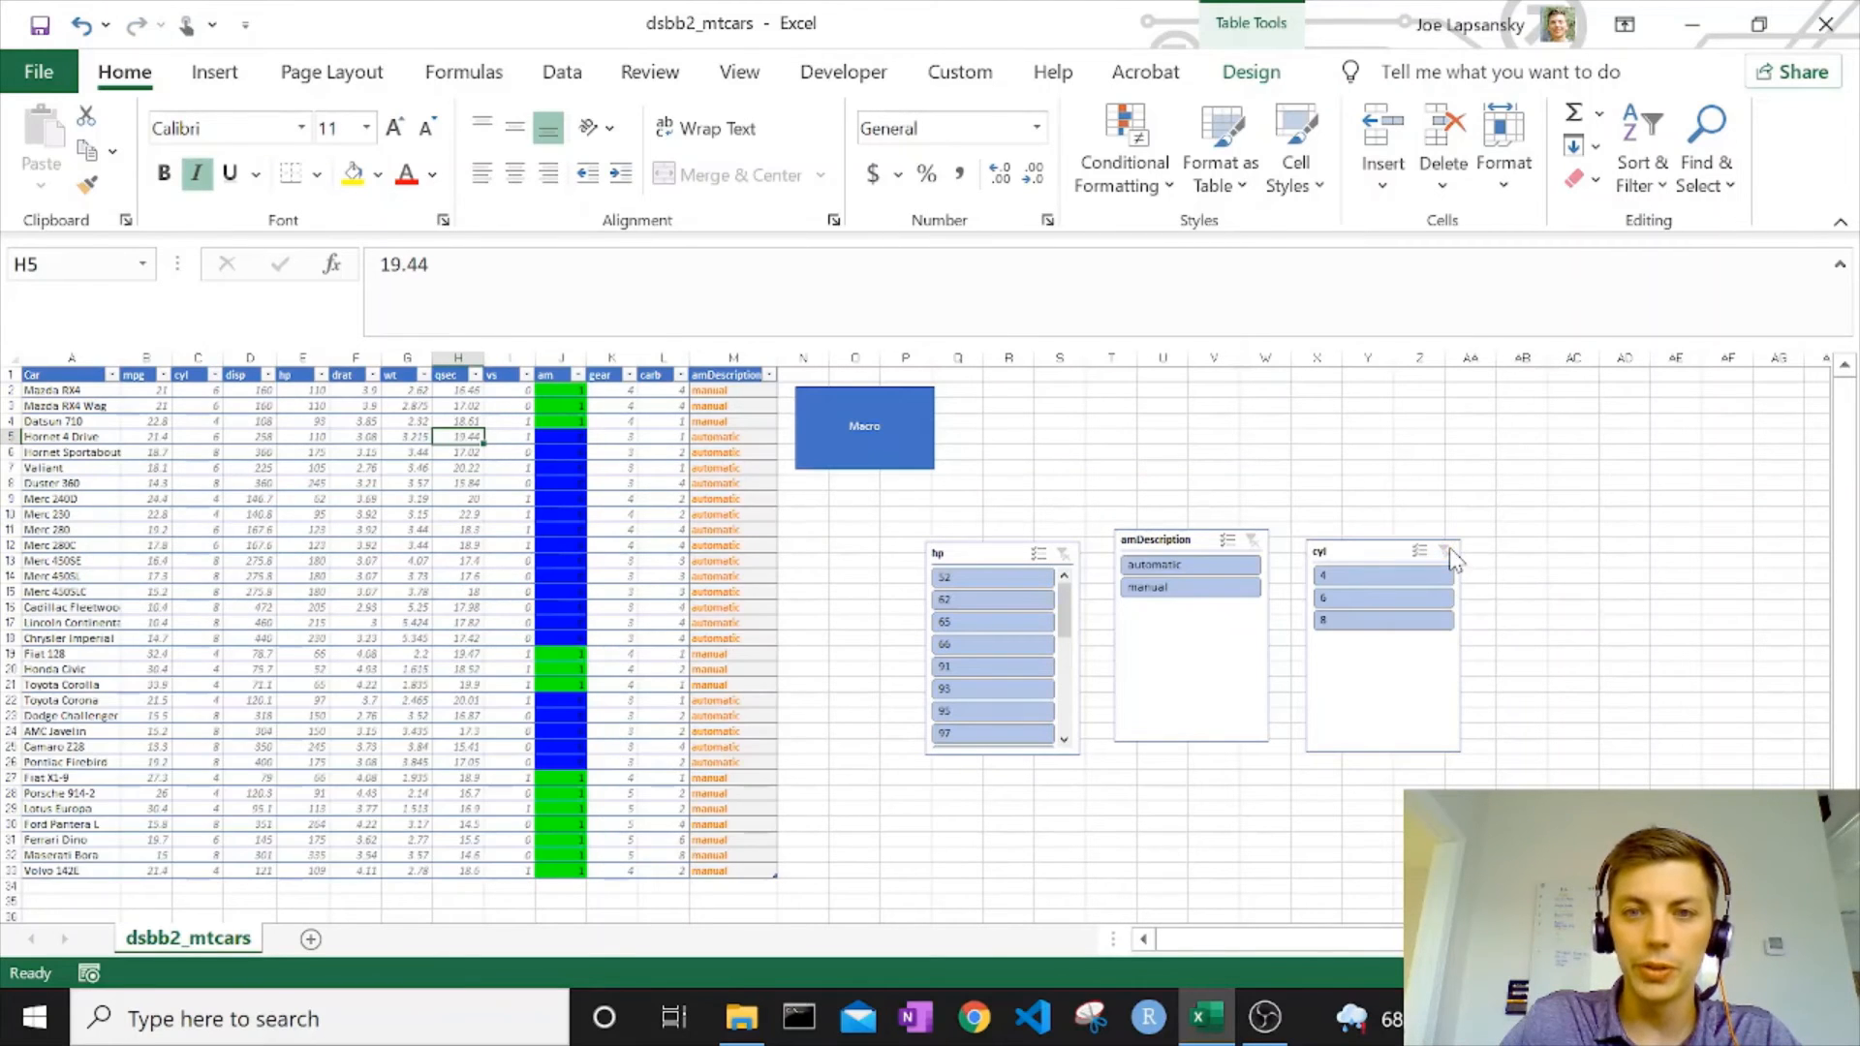
# Move the amDescription slicer slightly down and turn on its multi-select, toggling off automatic and manual in turn.
pyautogui.moveTo(1201, 544); pyautogui.dragTo(1191, 570)
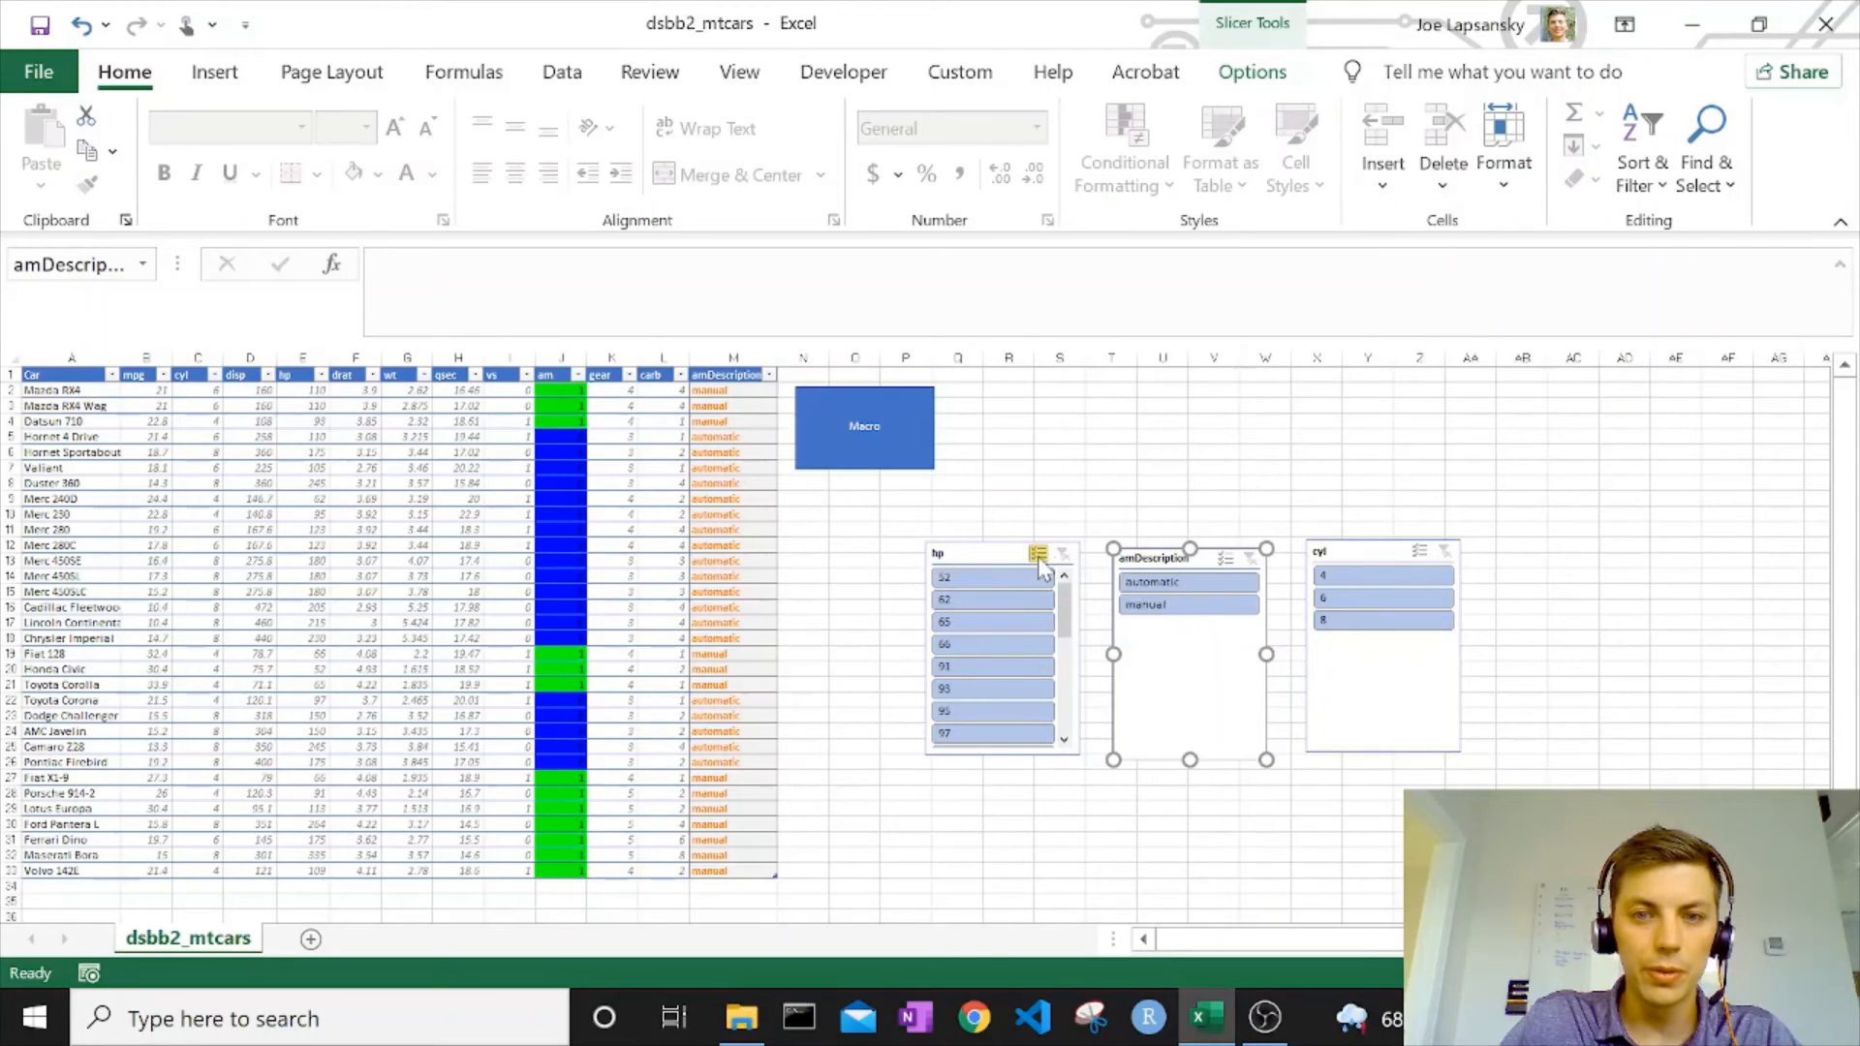
pyautogui.click(1226, 559)
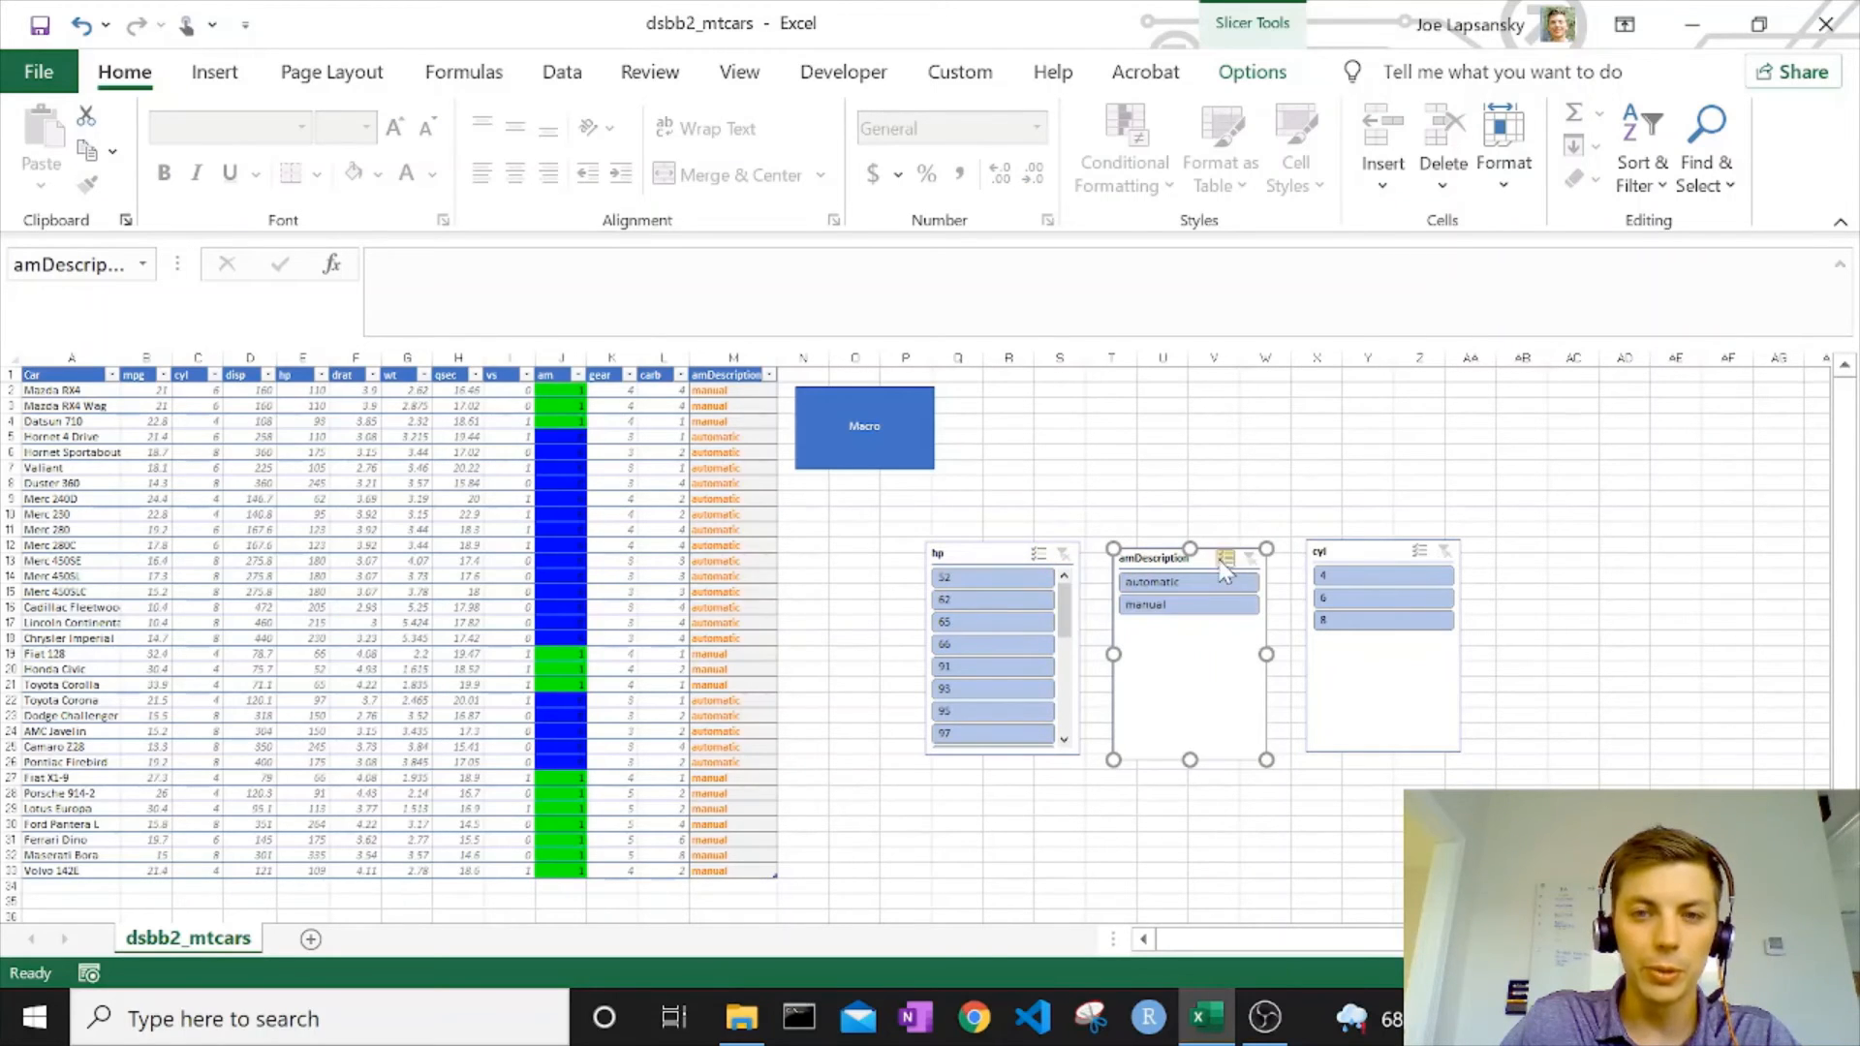
pyautogui.click(1208, 587)
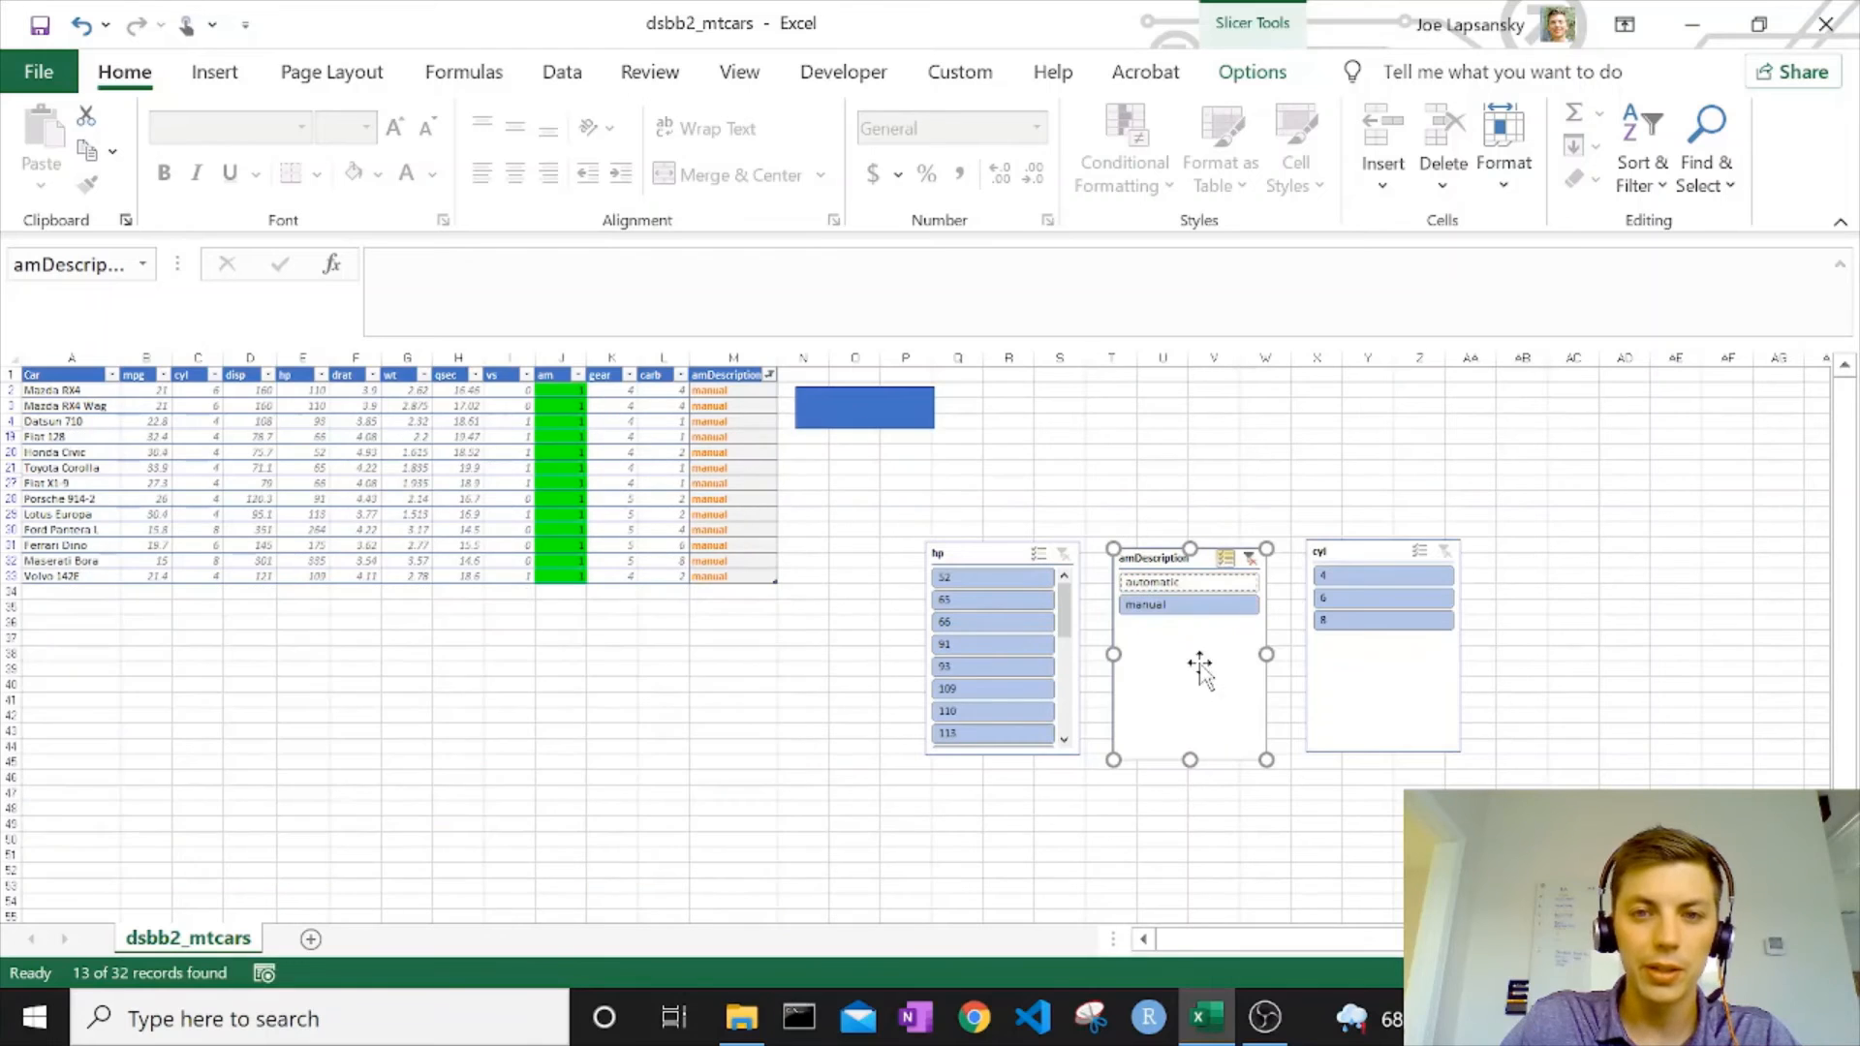
pyautogui.click(1162, 607)
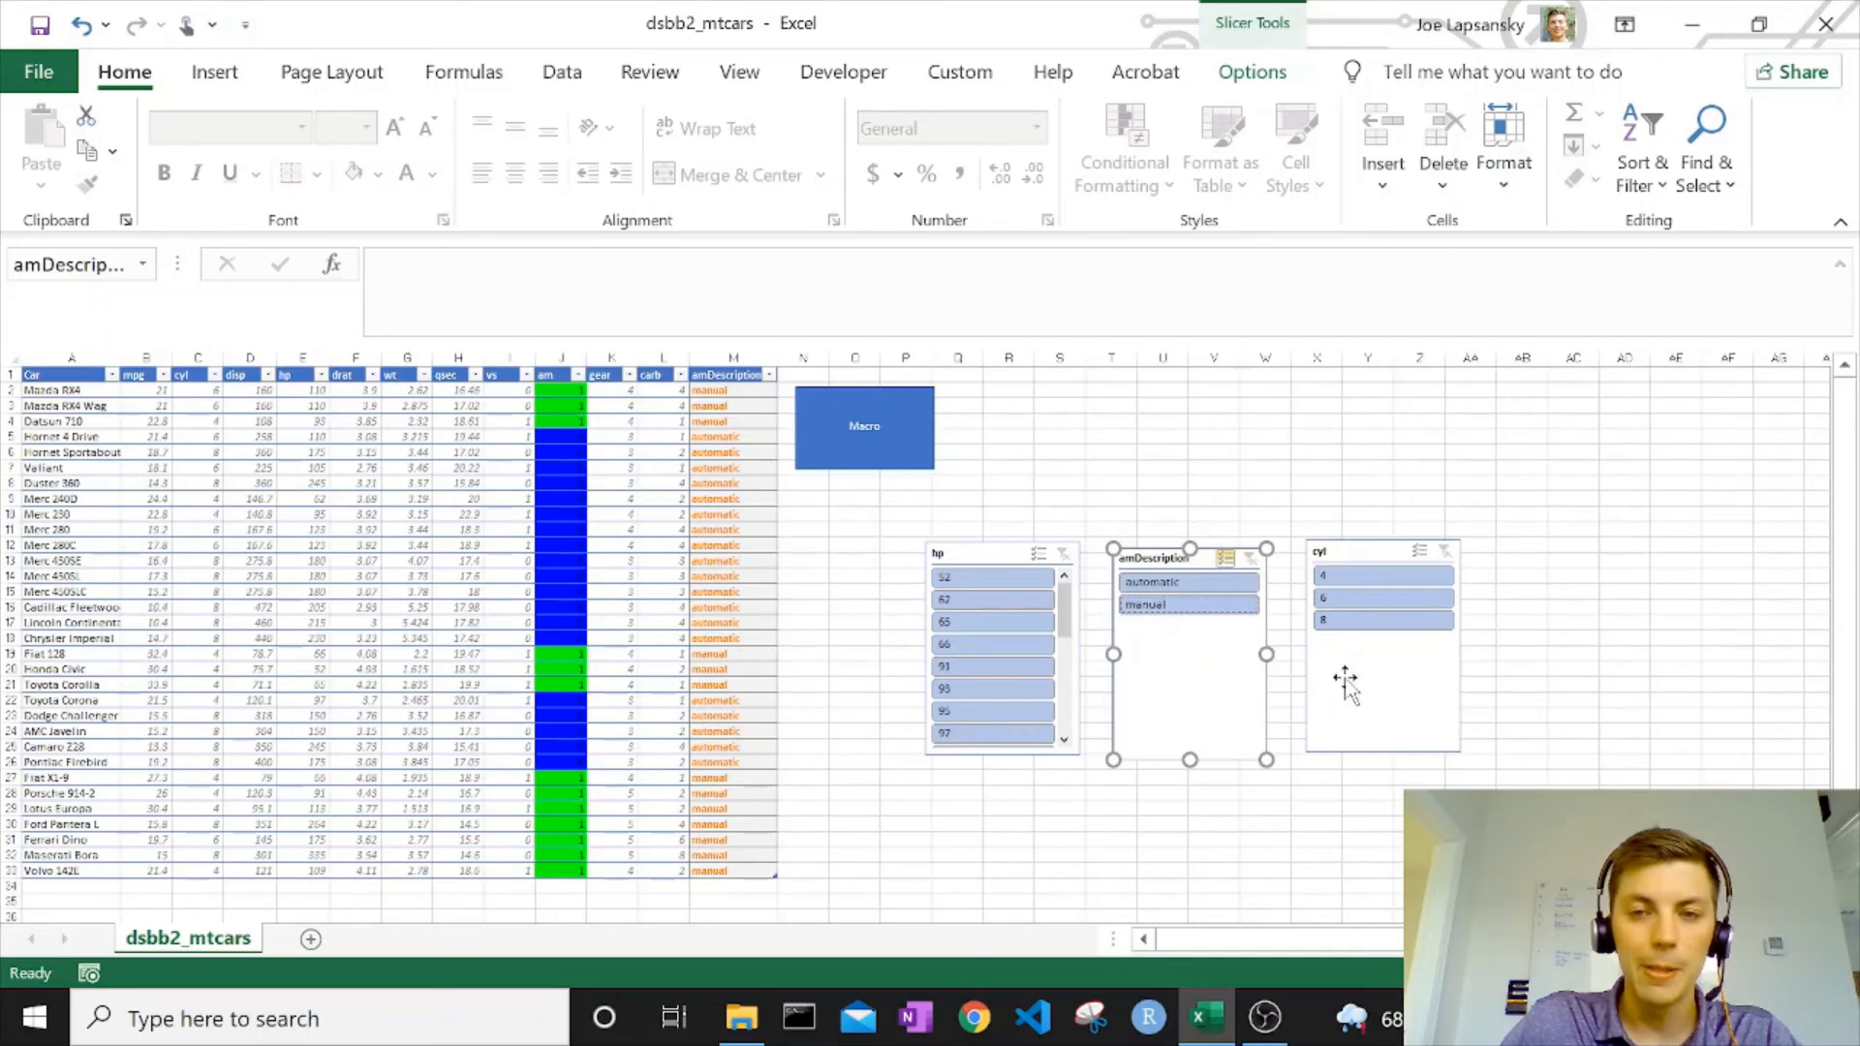
# Switch the amDescription slicer between manual and automatic with multi-select off and on, finishing with both values selected.
pyautogui.click(1218, 603)
pyautogui.click(1217, 582)
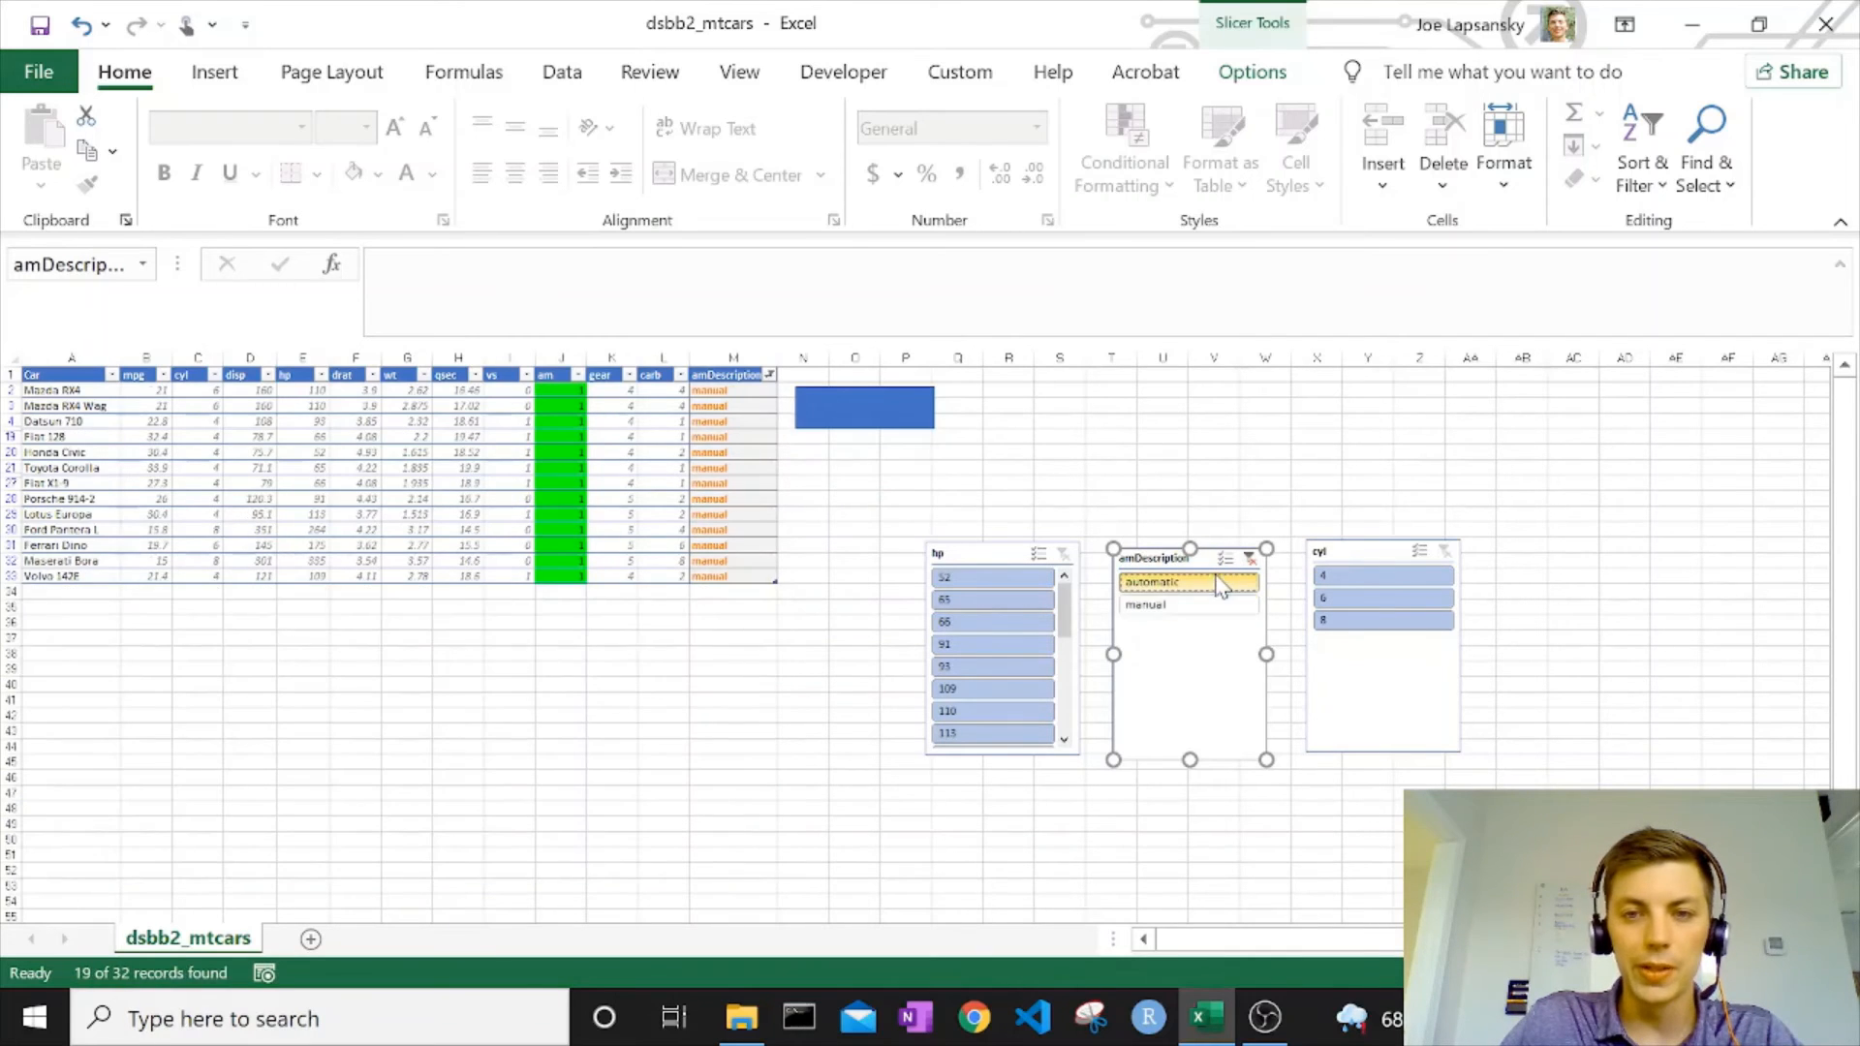
pyautogui.click(1237, 609)
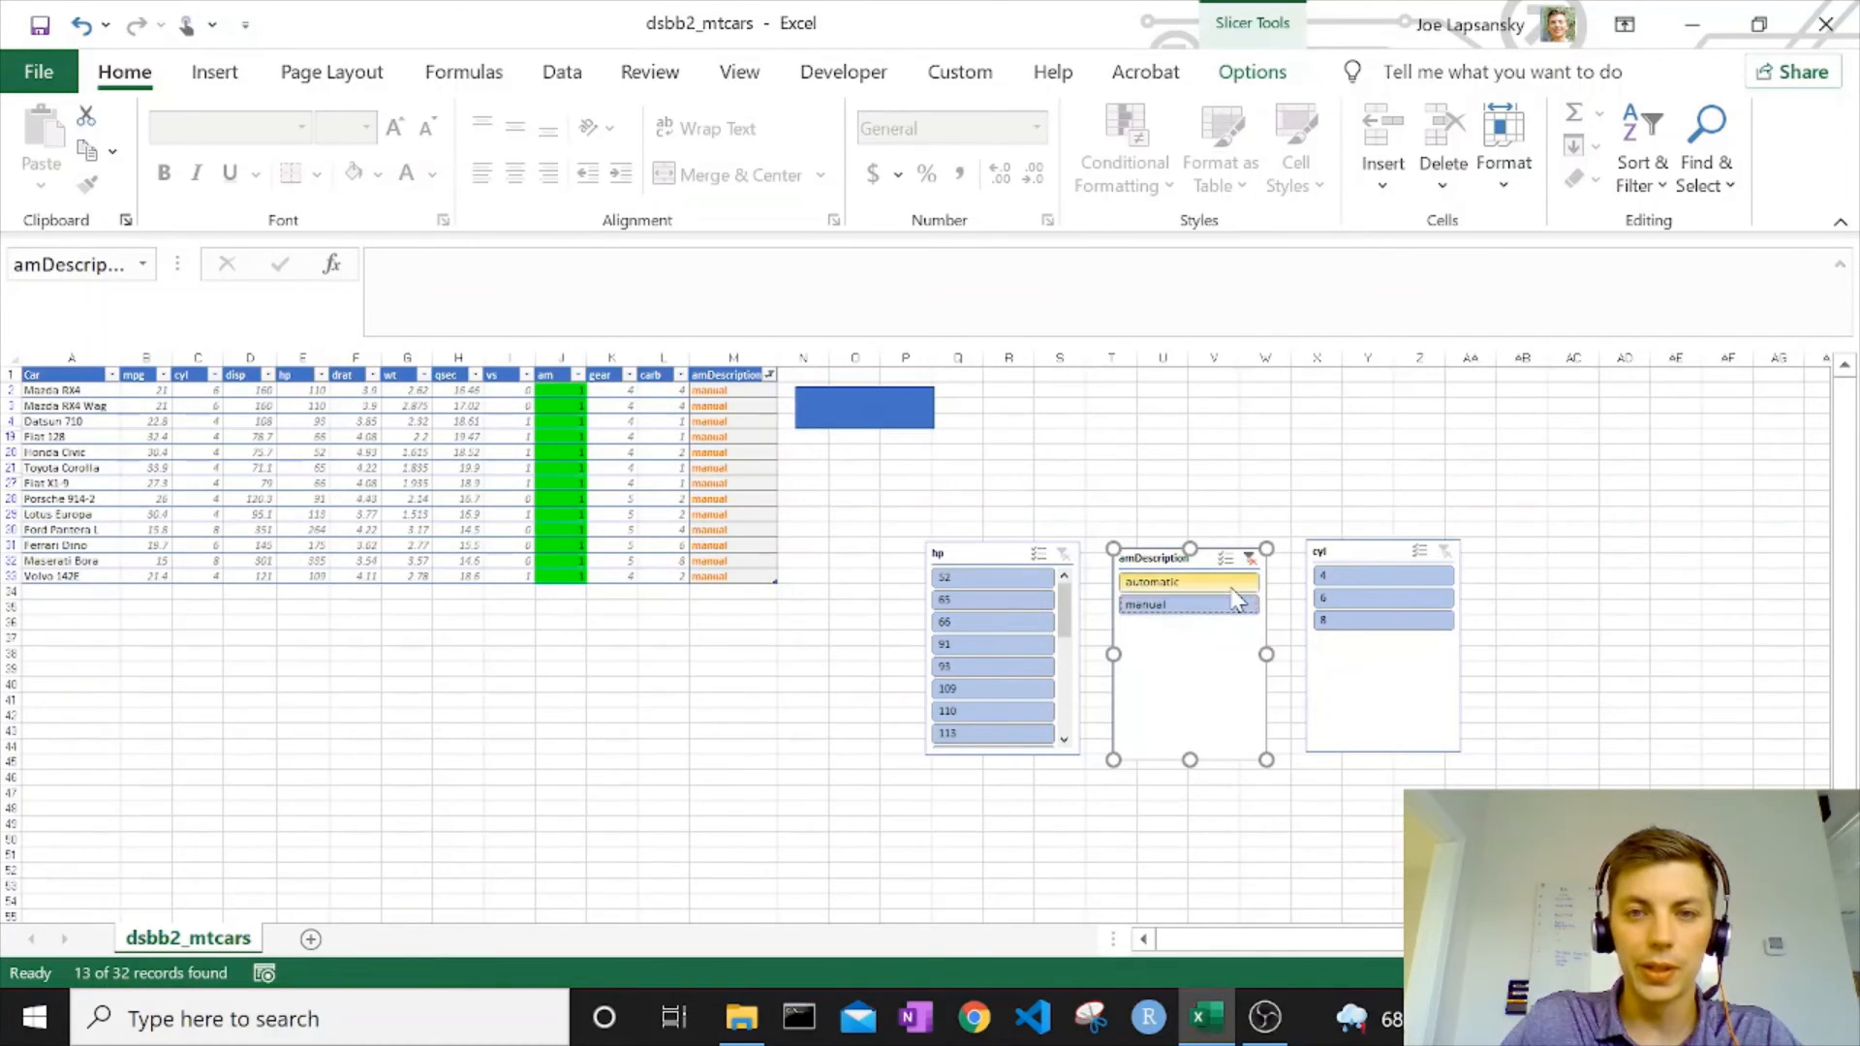
pyautogui.click(1221, 583)
pyautogui.keyDown('ctrl'); pyautogui.click(1216, 608); pyautogui.keyUp('ctrl')
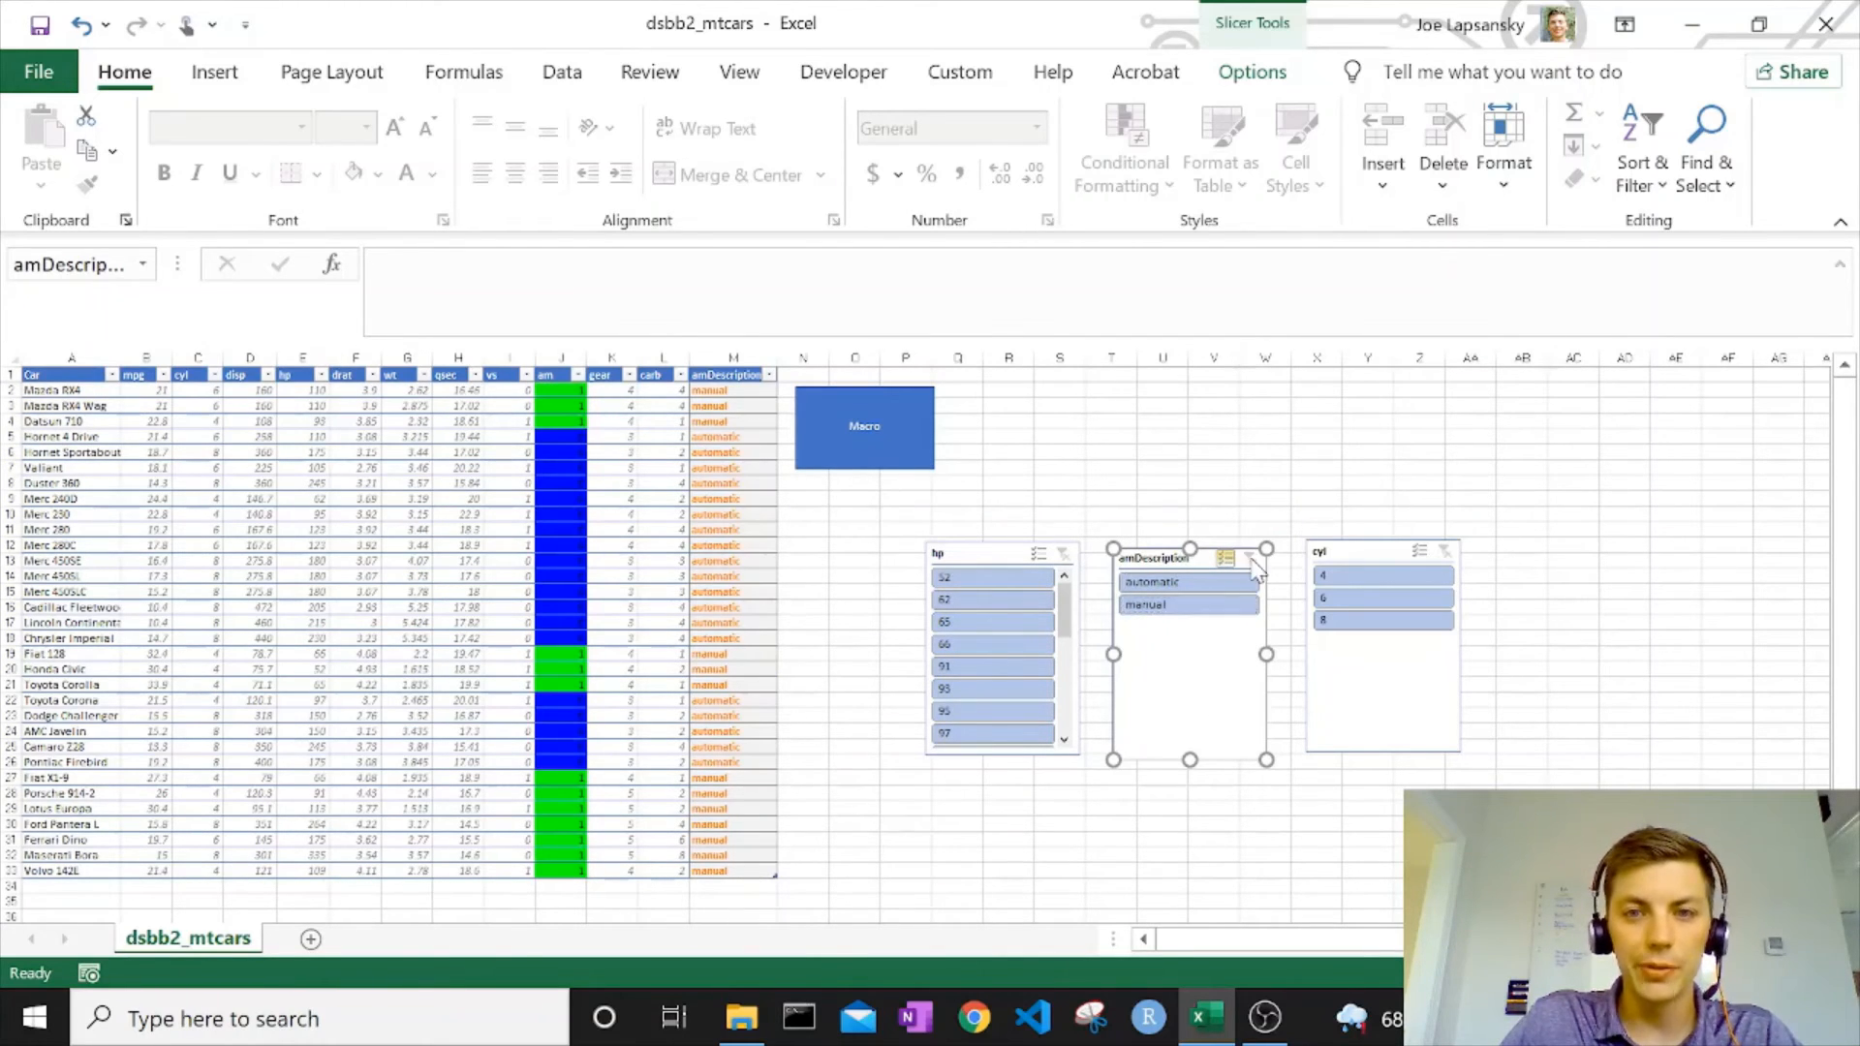
pyautogui.click(1356, 487)
pyautogui.click(597, 513)
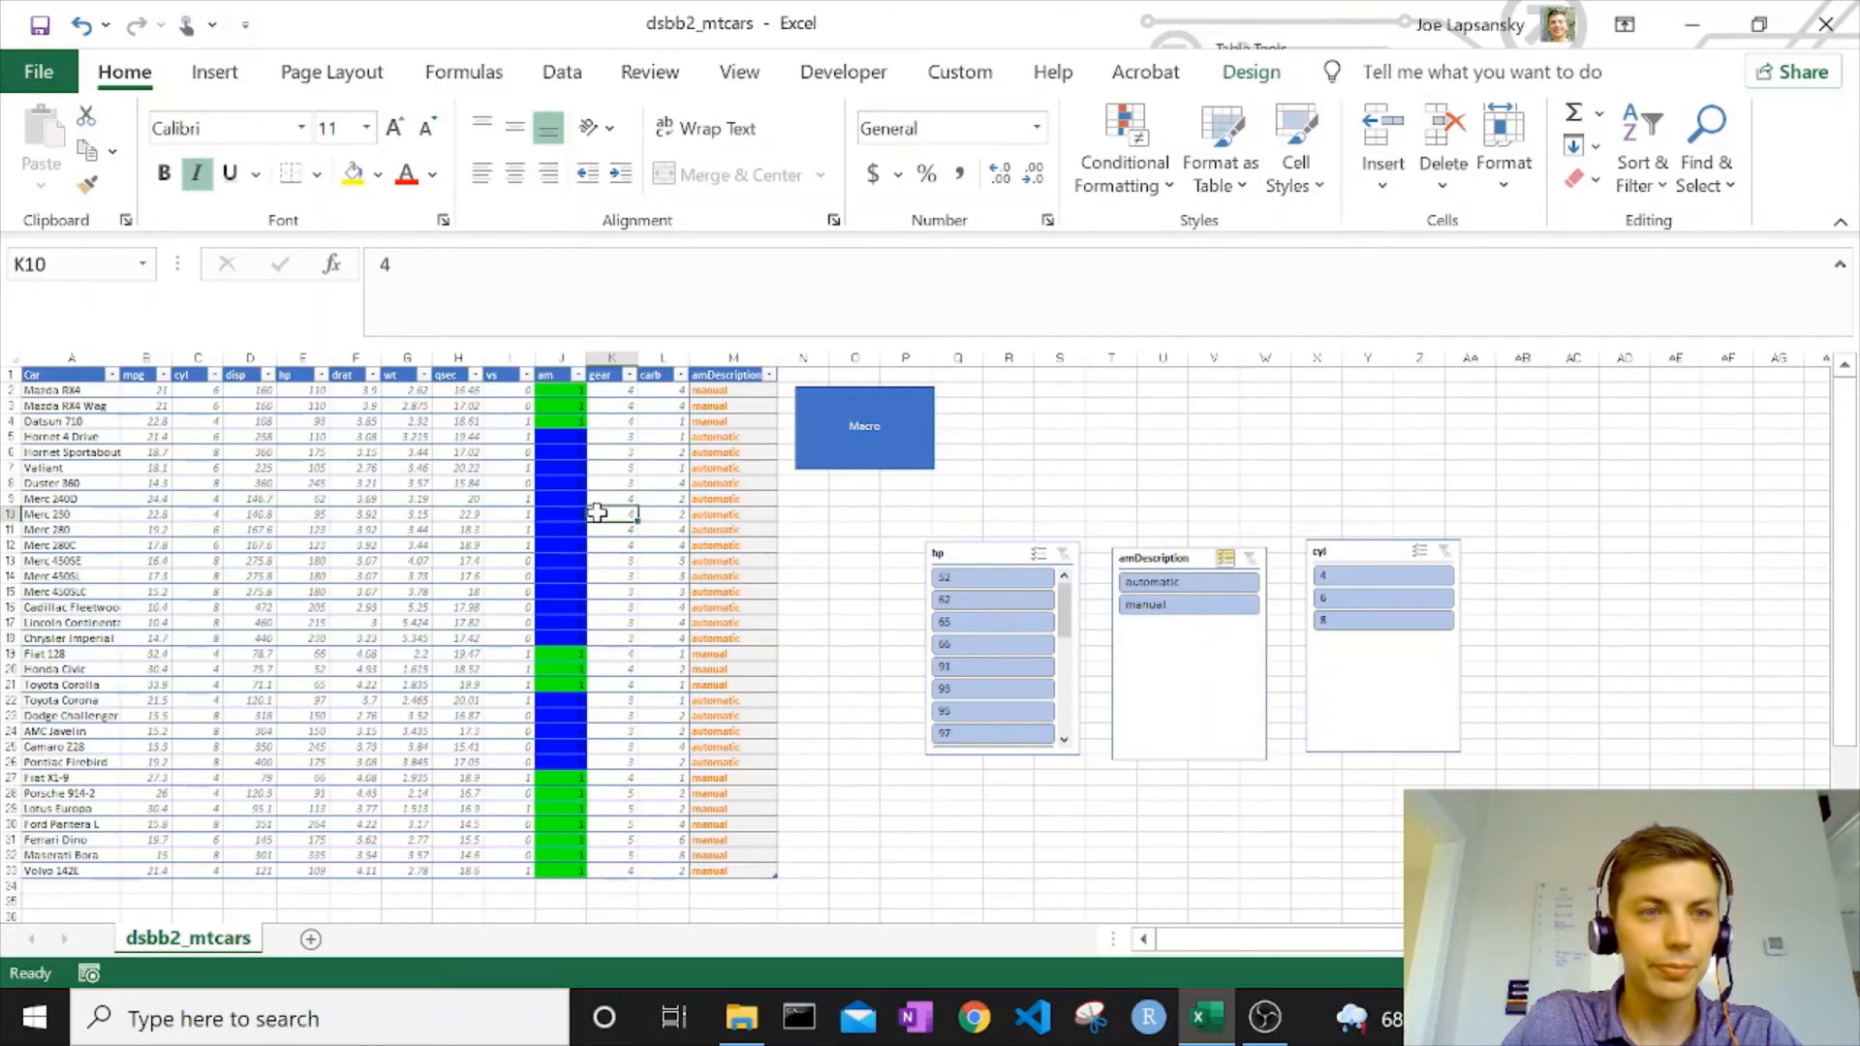
pyautogui.scroll(-1, 288, 476)
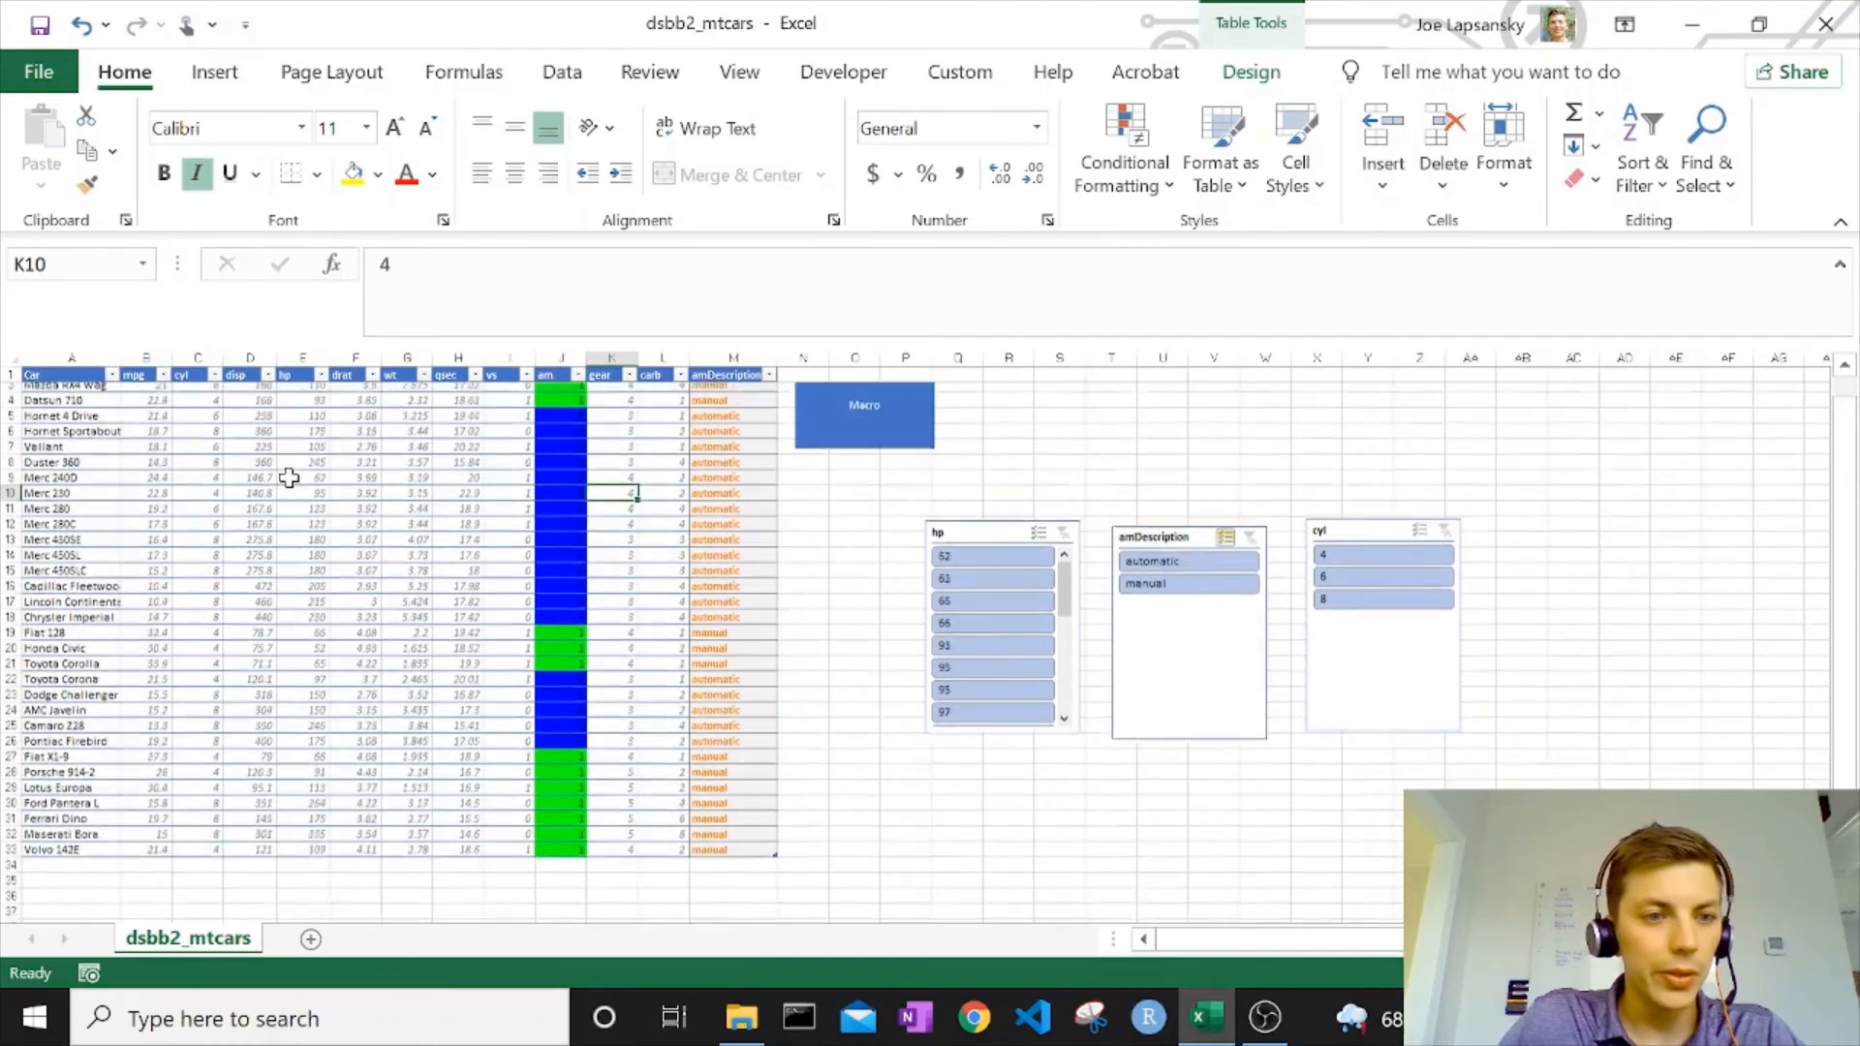
pyautogui.scroll(1, 289, 476)
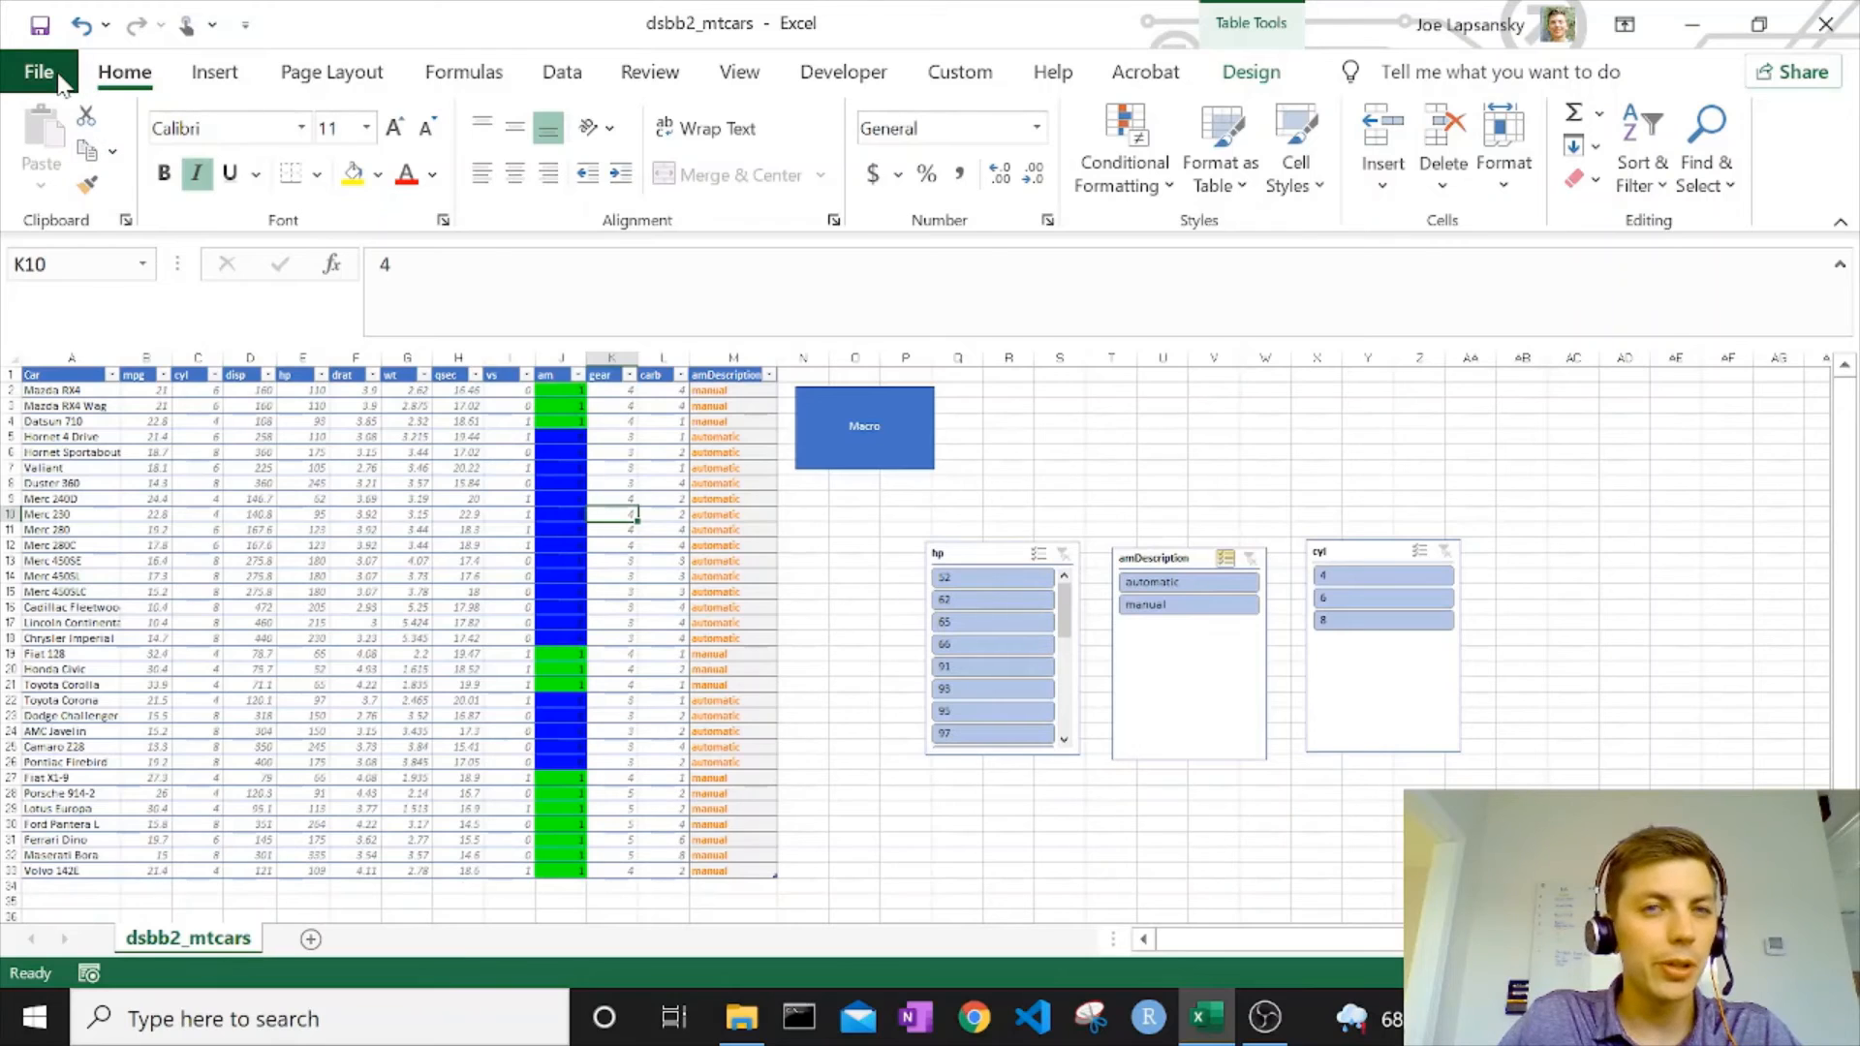
# Color the dsbb2_mtcars sheet tab standard yellow with the custom Tab Color command.
pyautogui.click(974, 78)
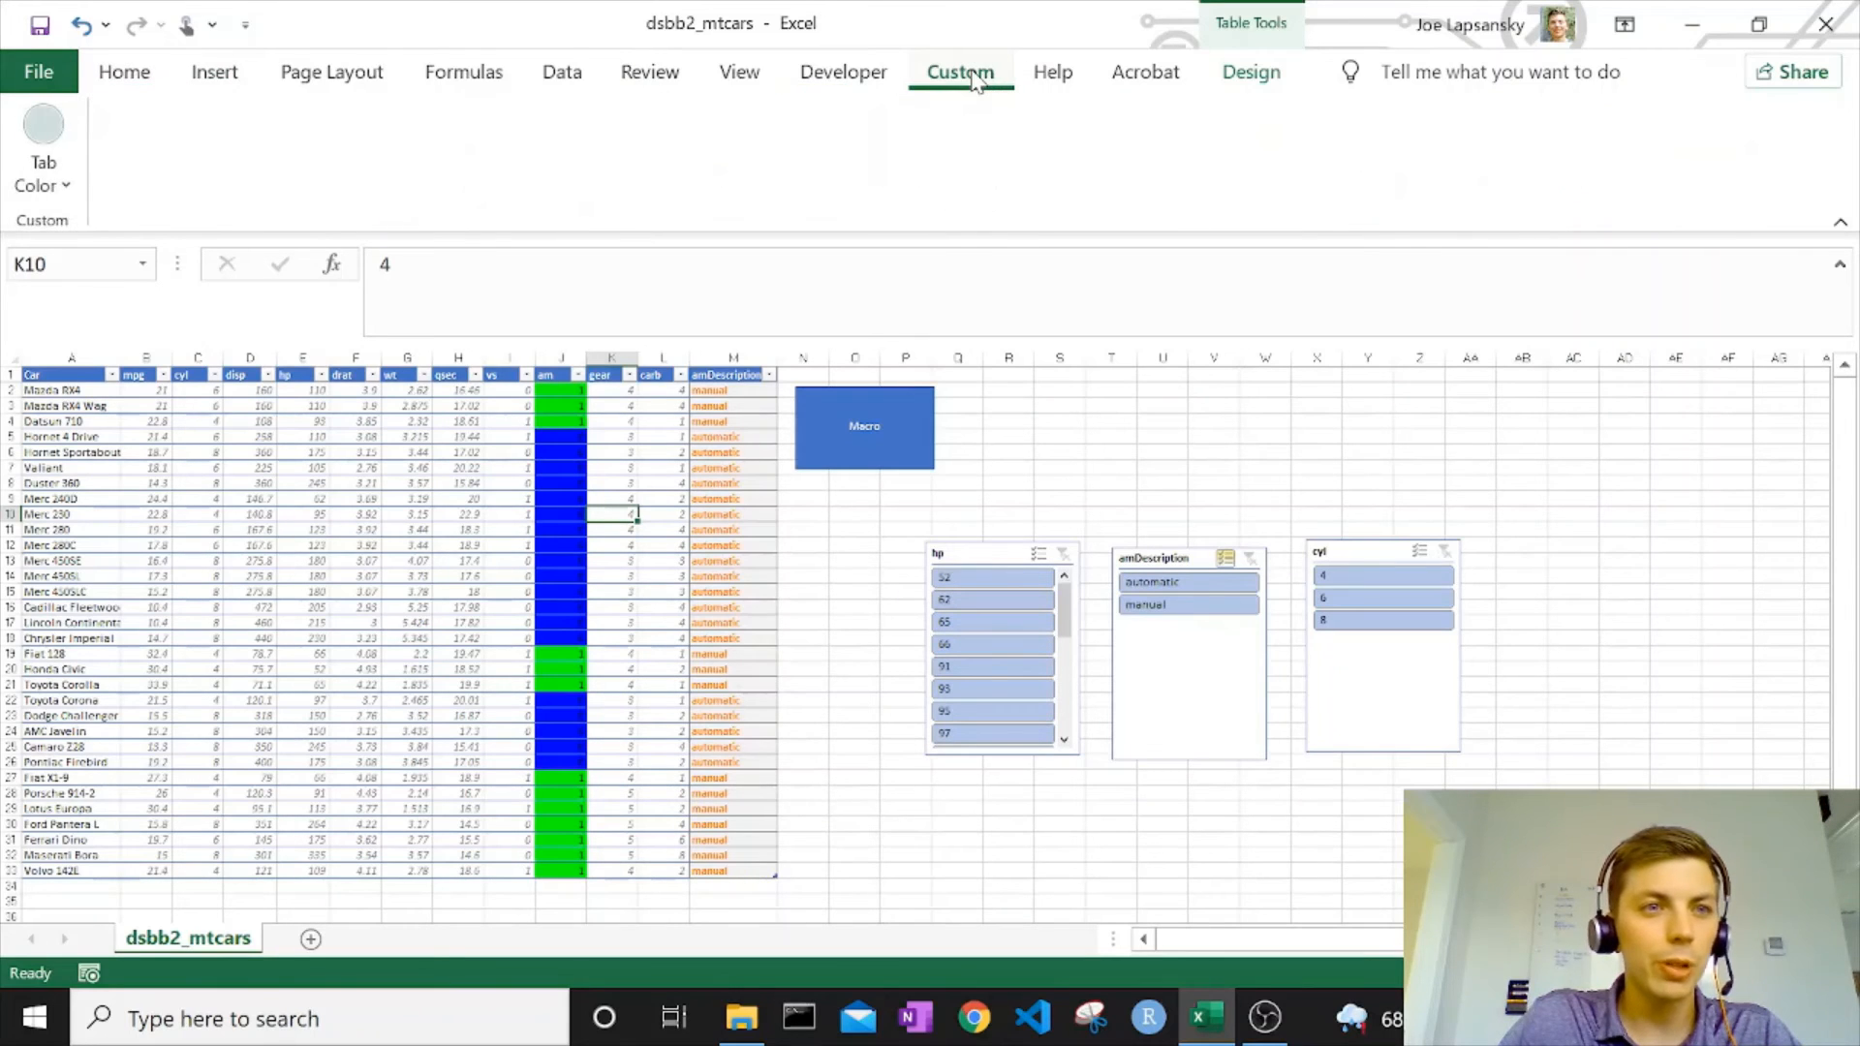
pyautogui.click(70, 186)
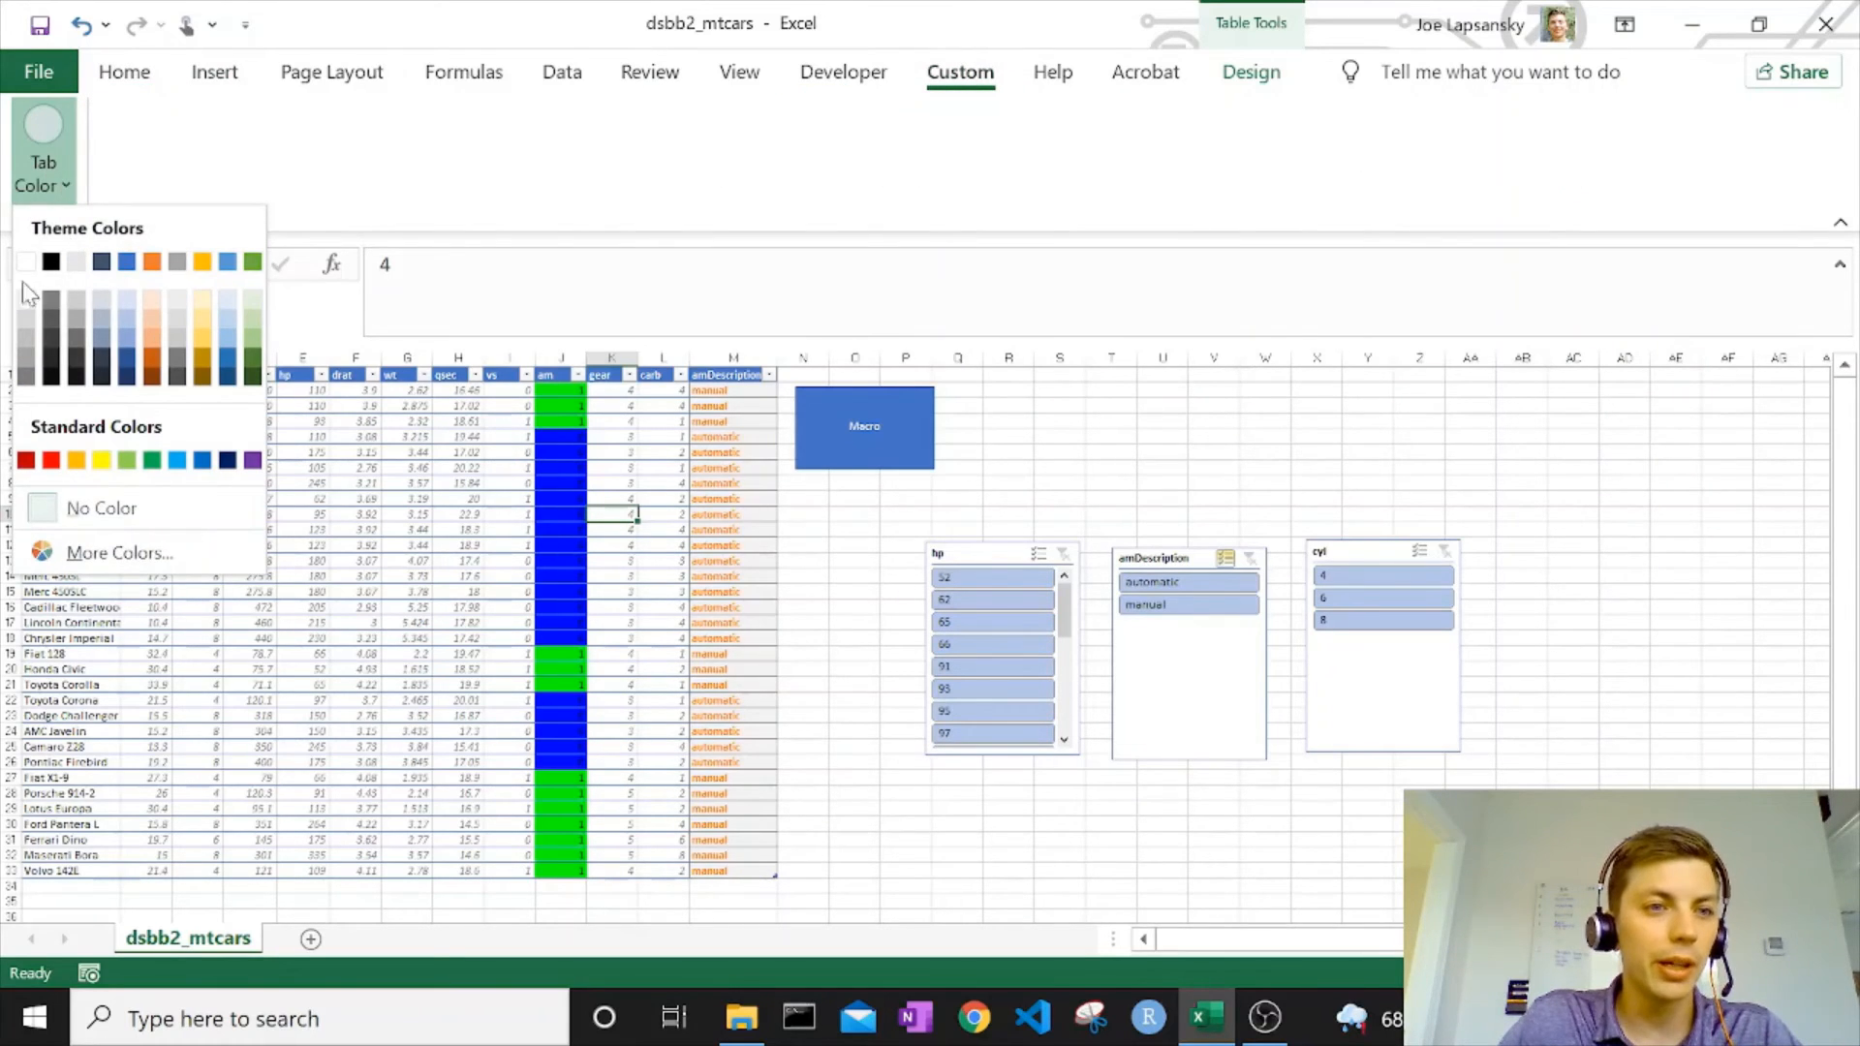
pyautogui.click(100, 459)
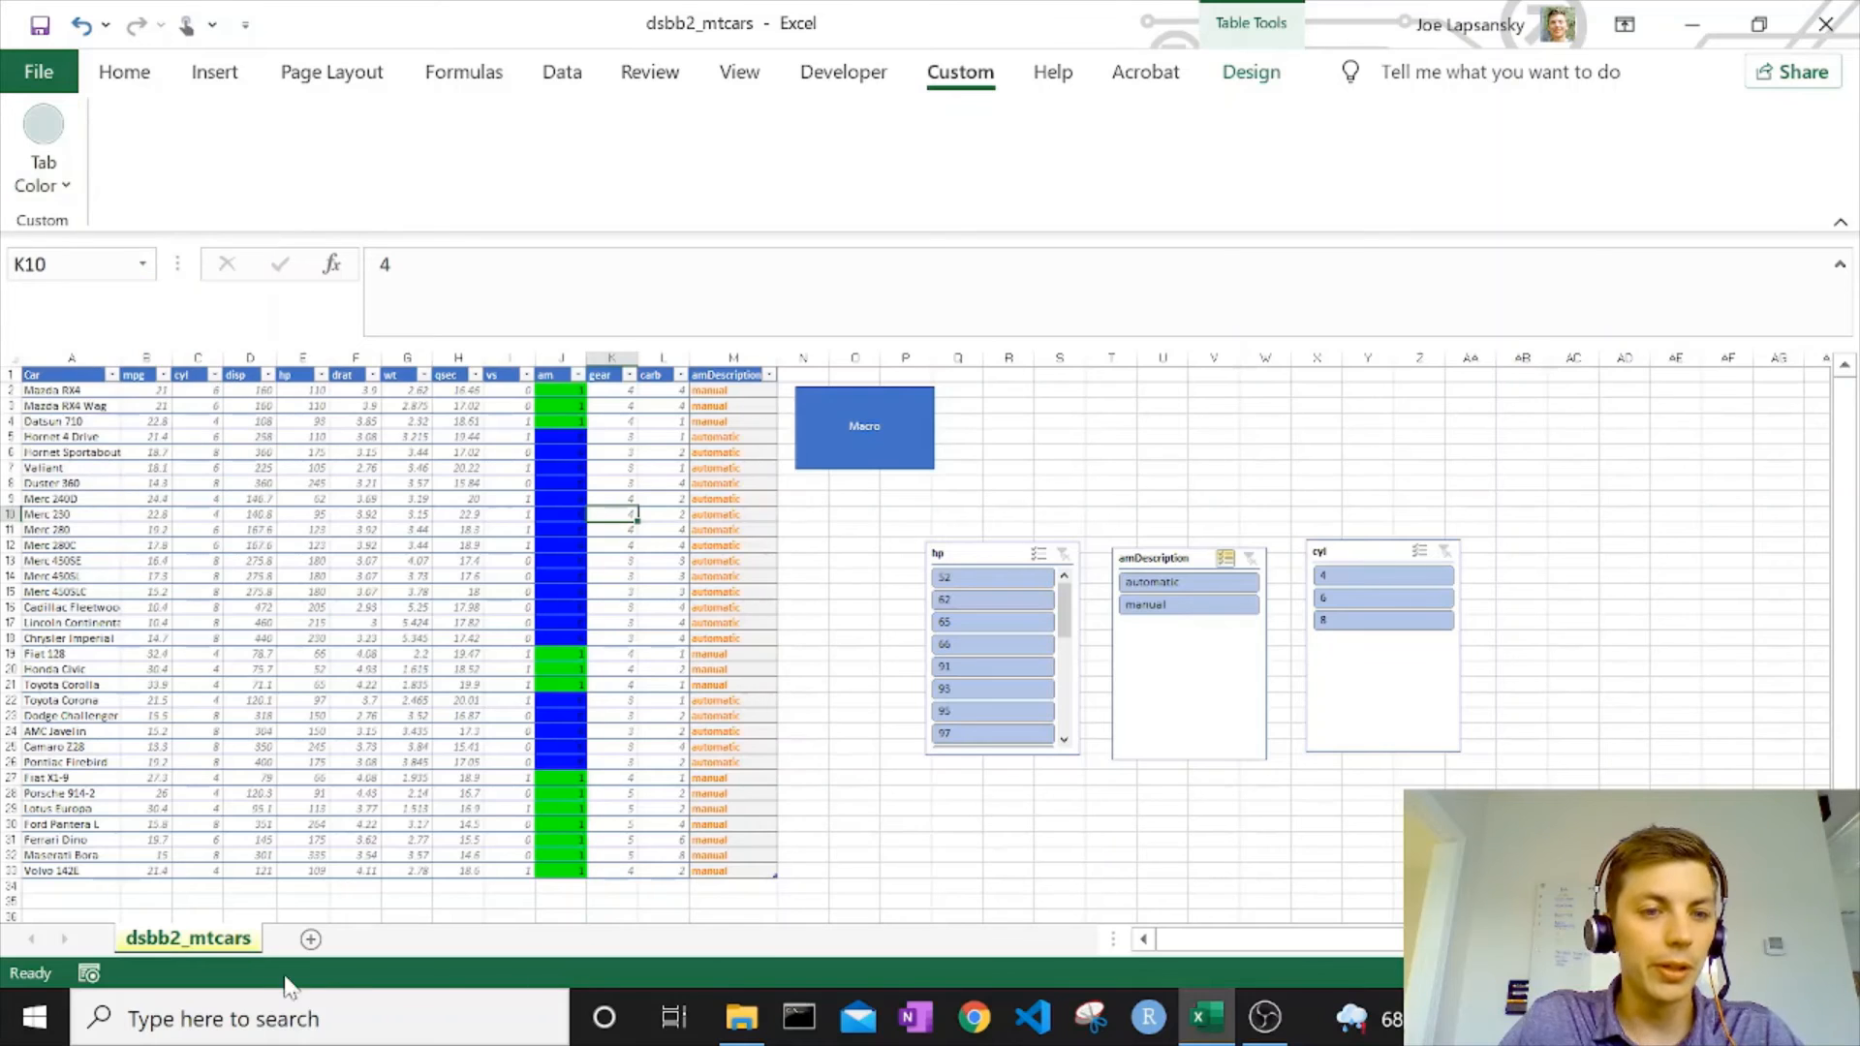
# Add a blank worksheet to compare the standard way of coloring its tab, and delete that sheet.
pyautogui.click(309, 942)
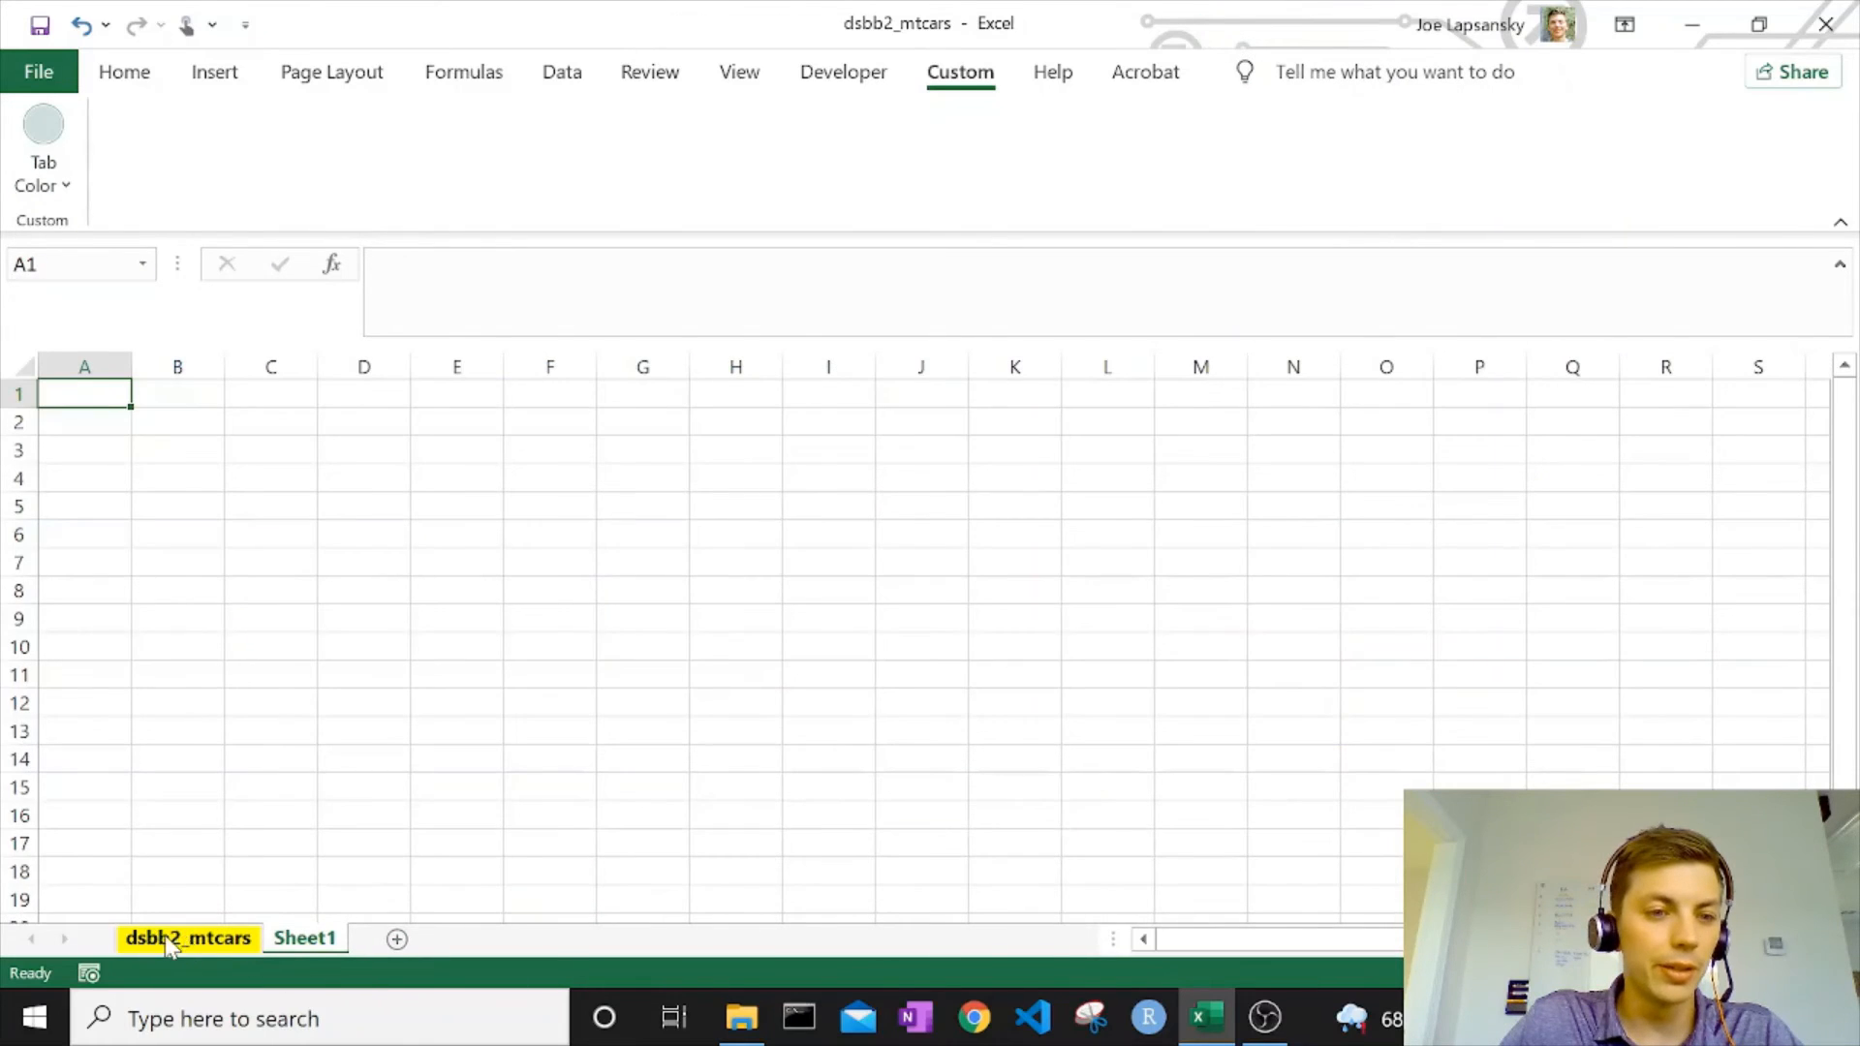
pyautogui.rightClick(291, 948)
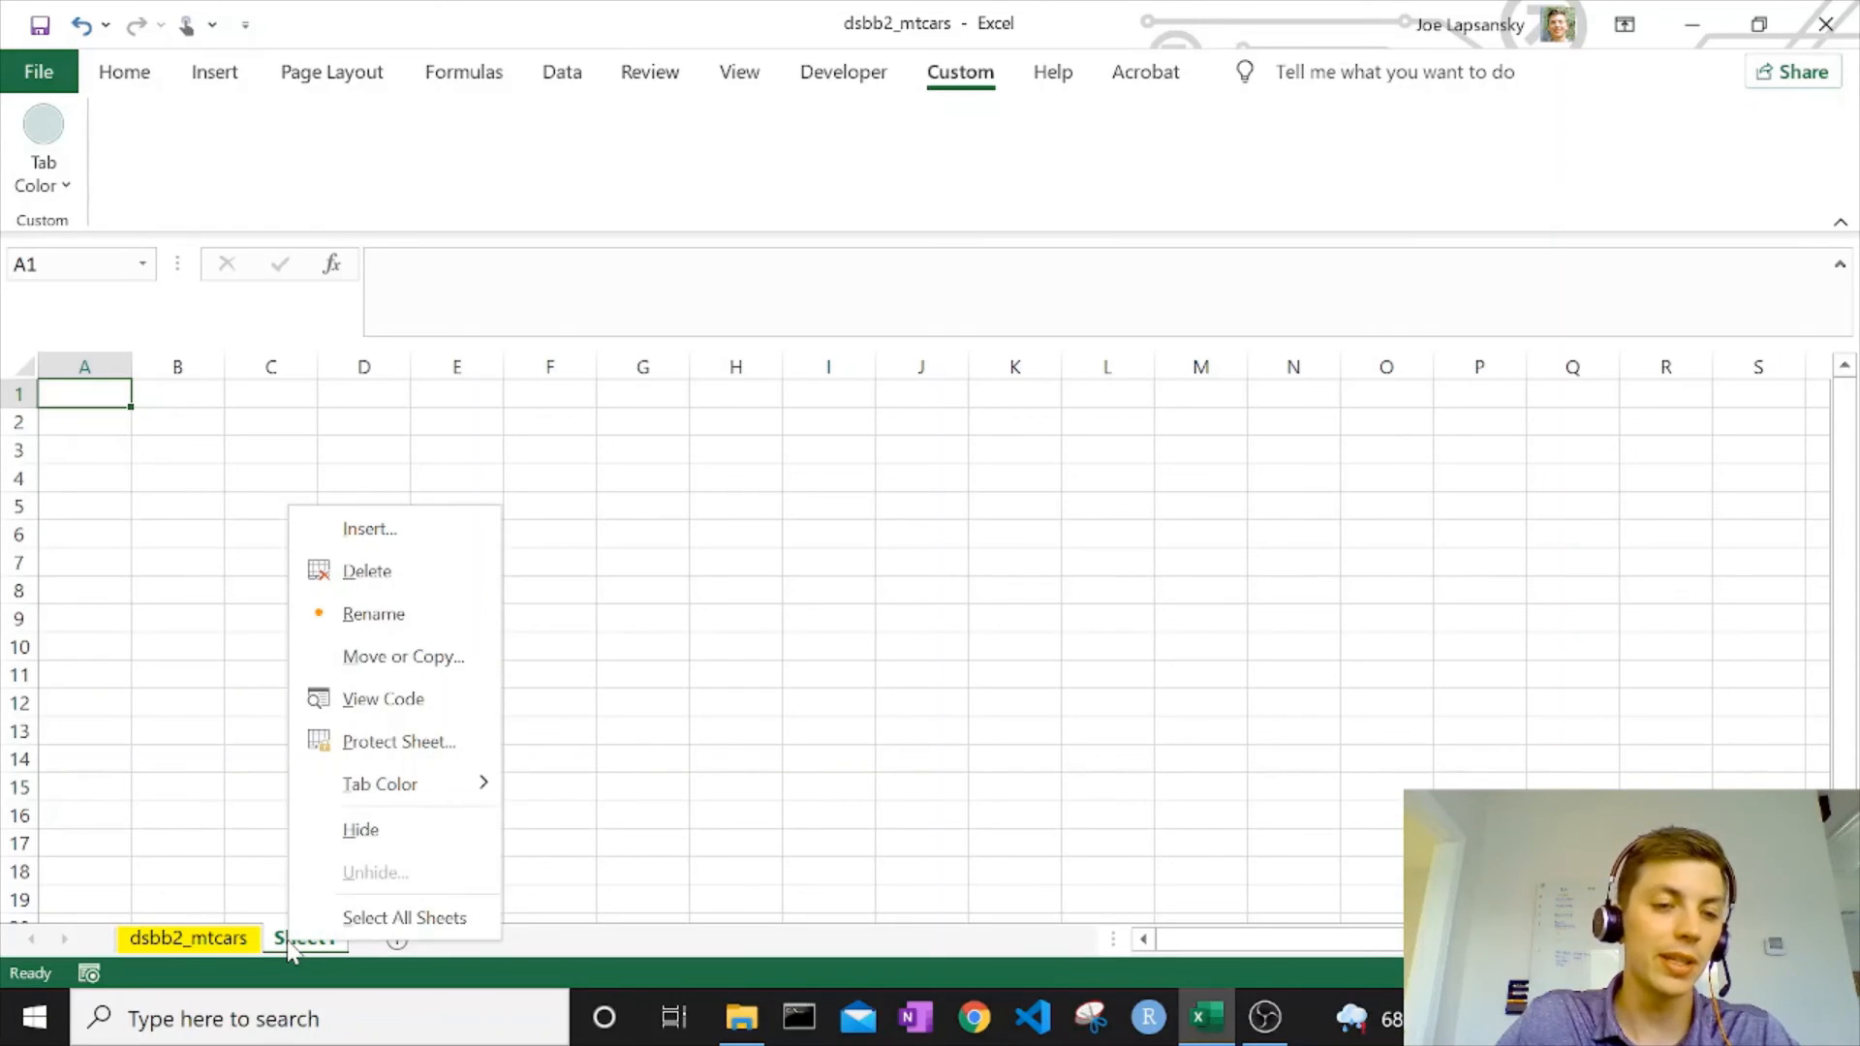
pyautogui.click(418, 571)
pyautogui.click(910, 588)
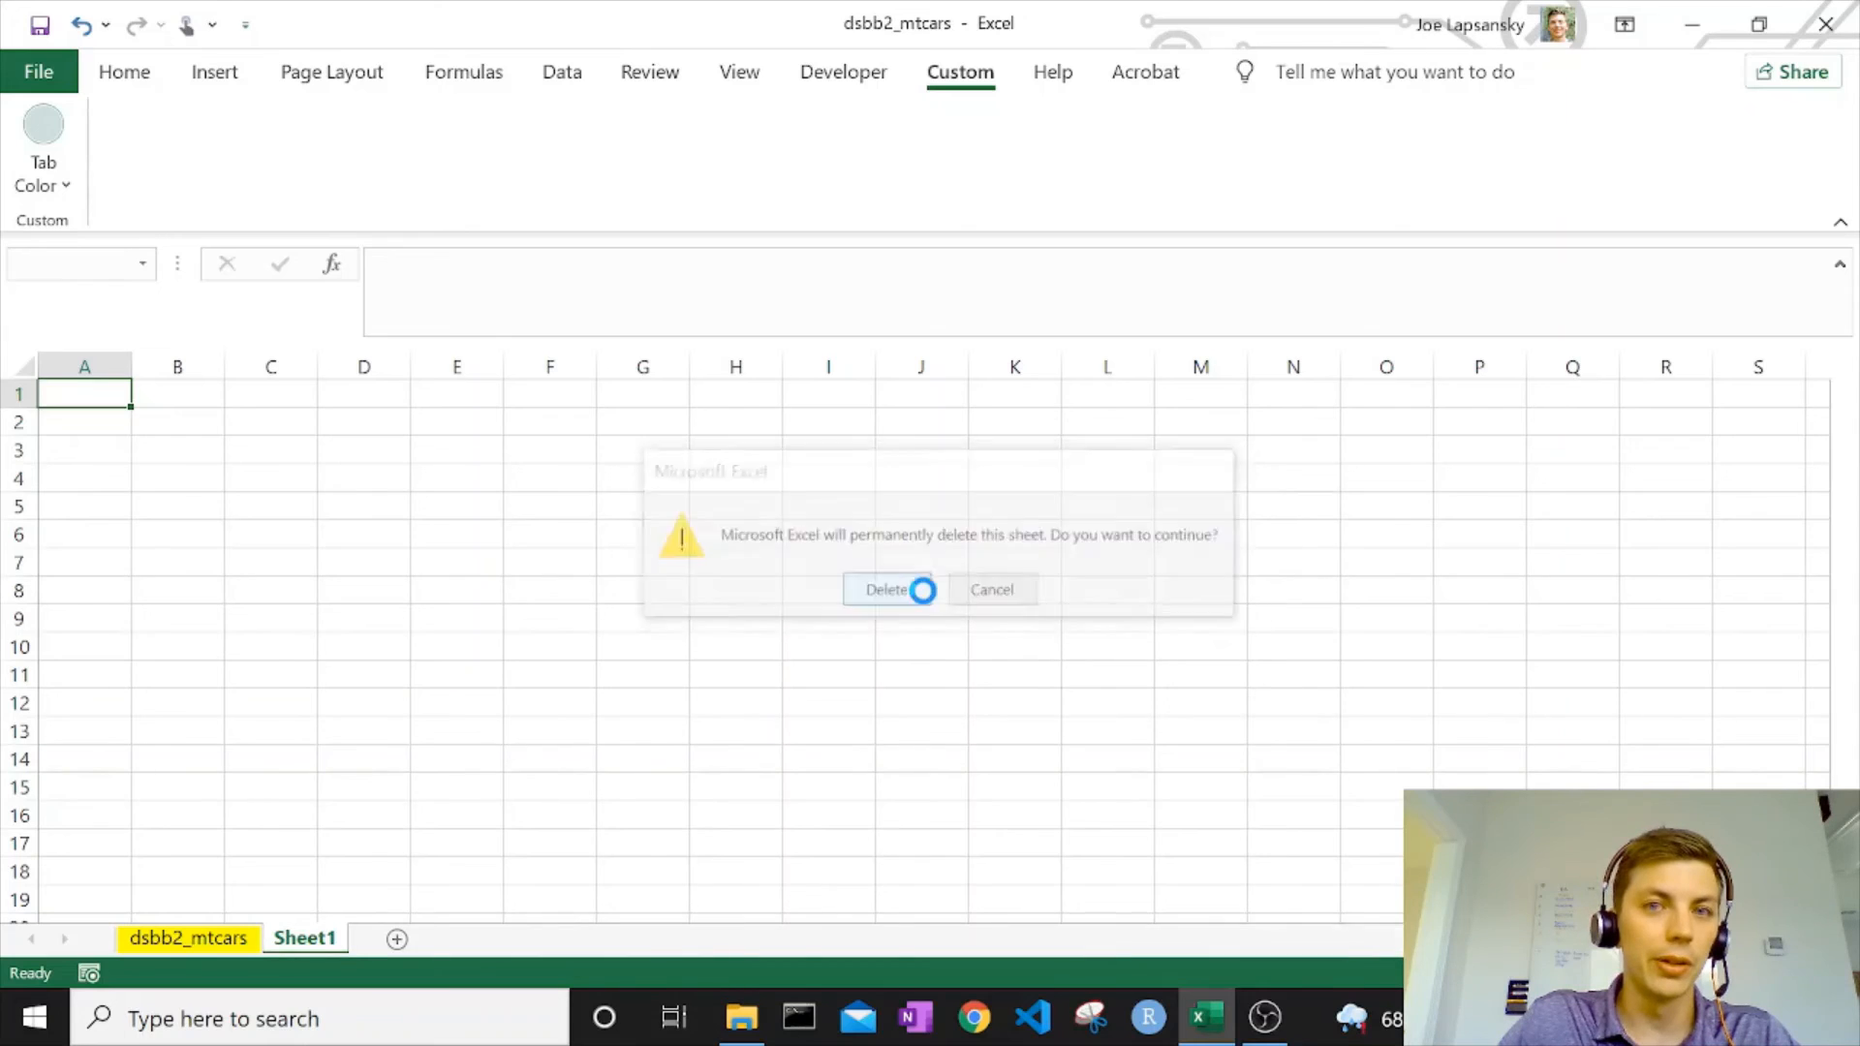
# Add a new custom tab below the Custom tab in the ribbon customization options.
pyautogui.click(35, 72)
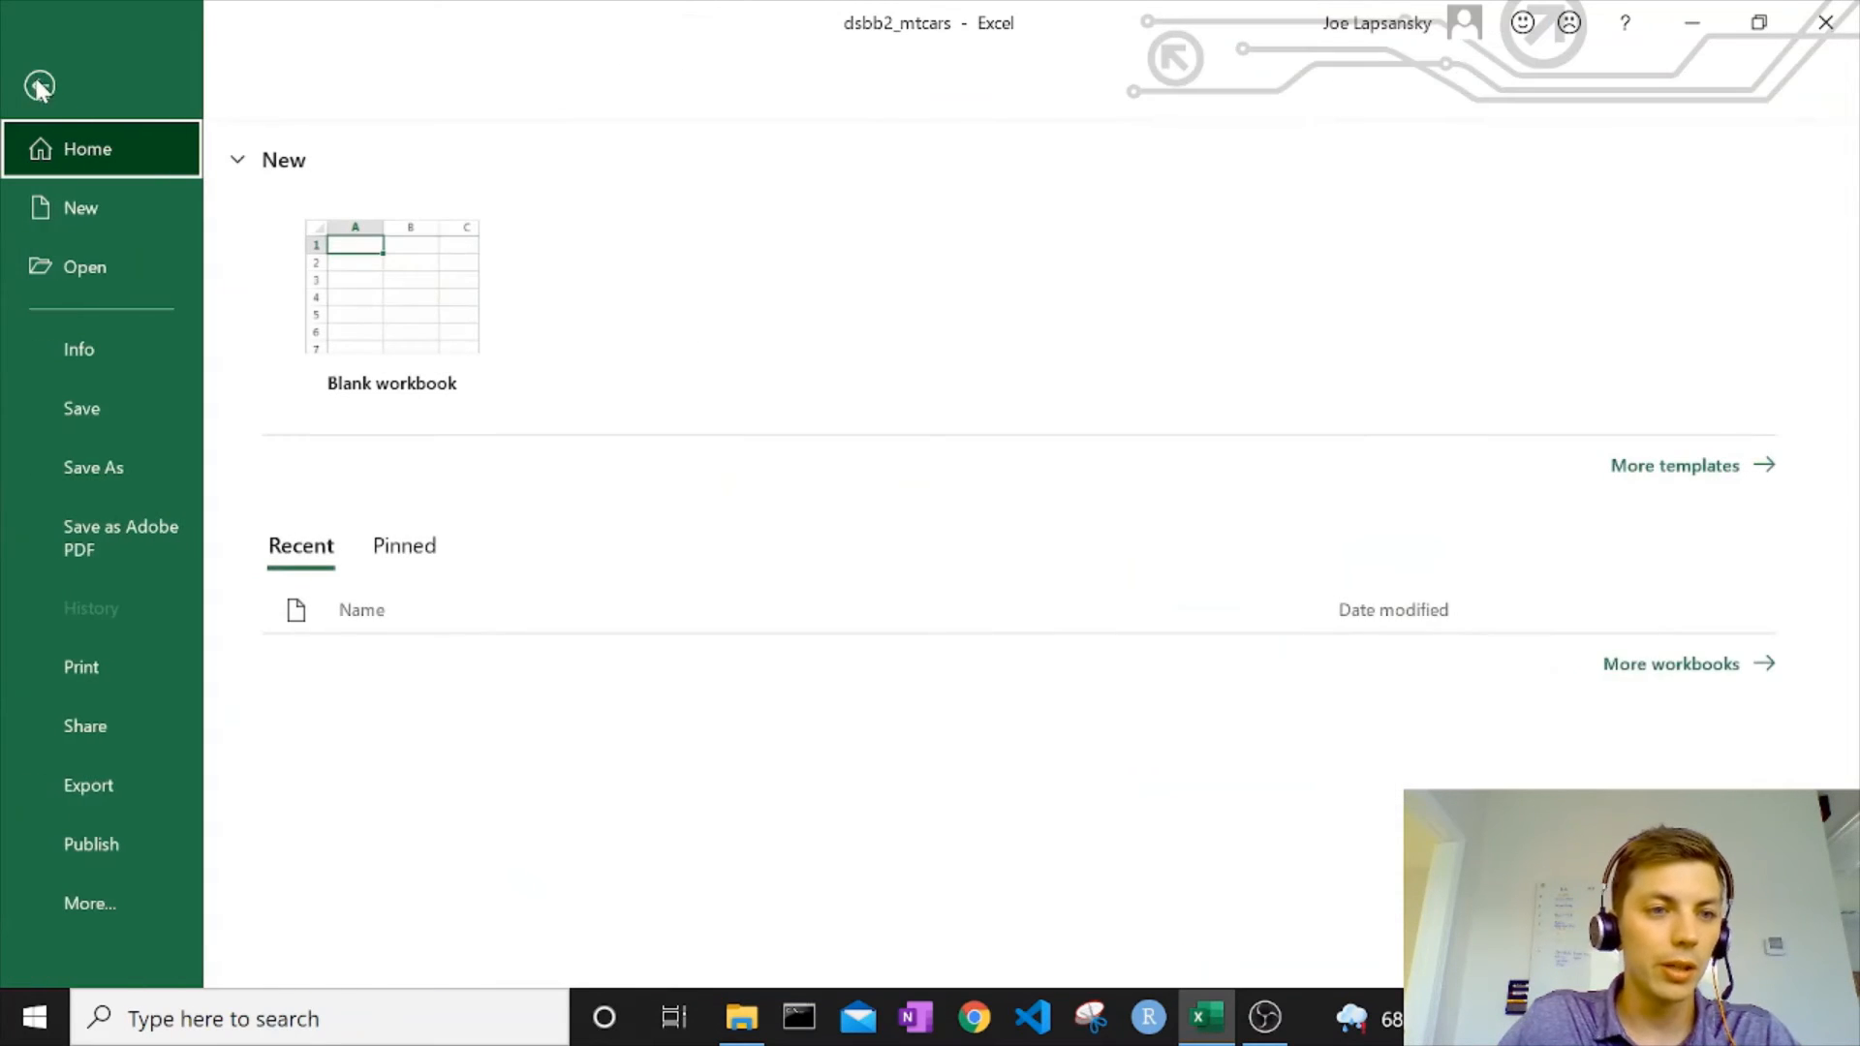
pyautogui.click(97, 903)
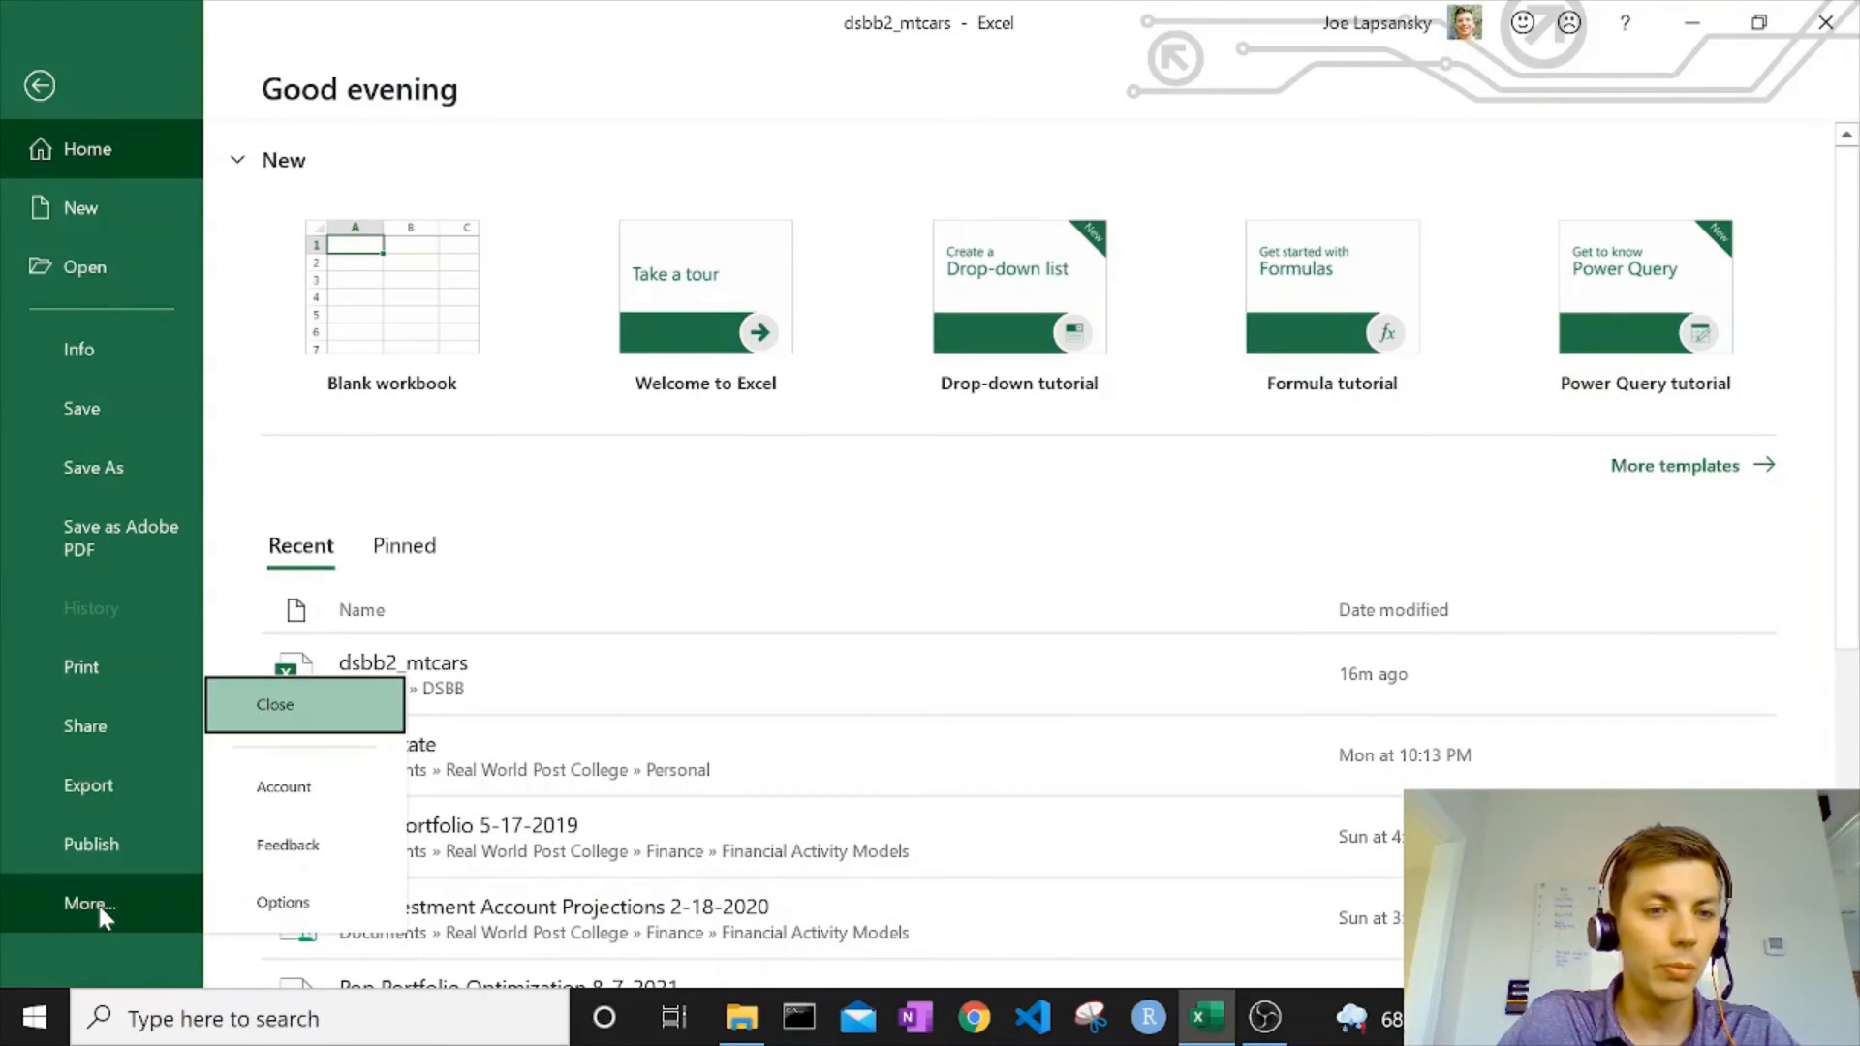
pyautogui.click(281, 906)
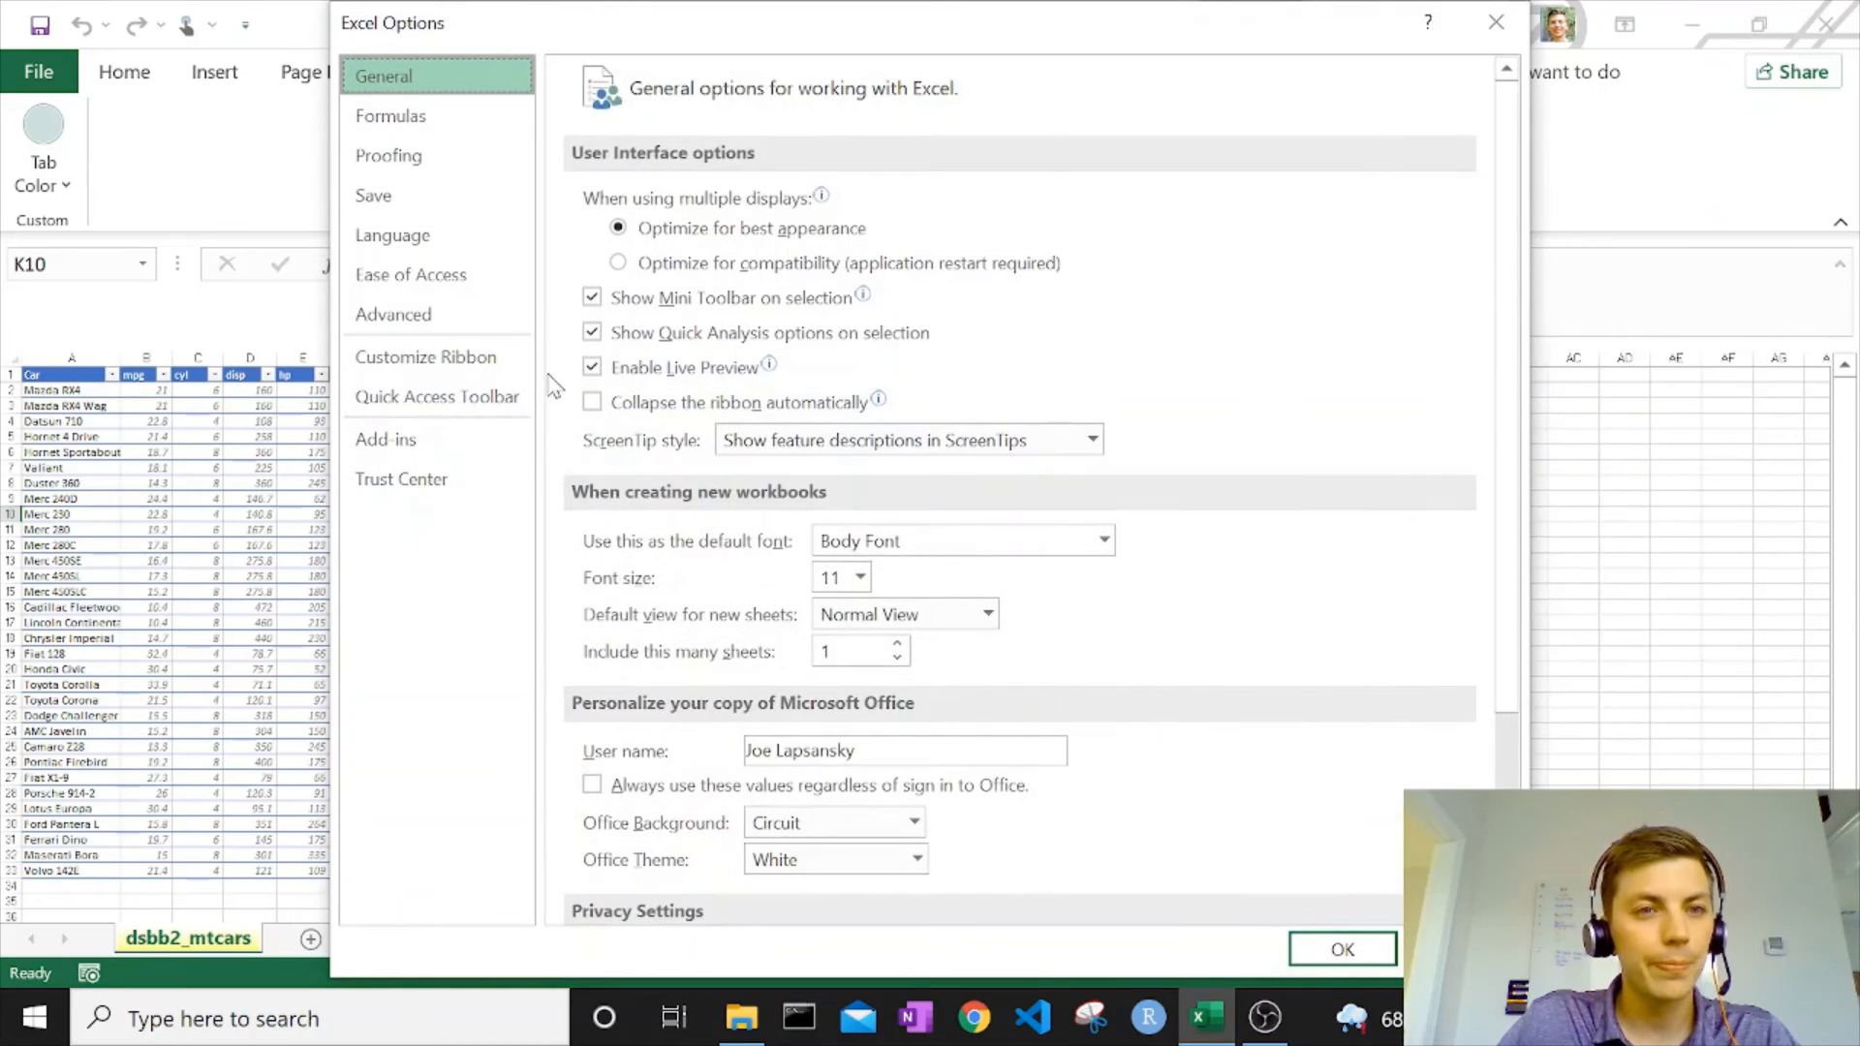
pyautogui.click(467, 360)
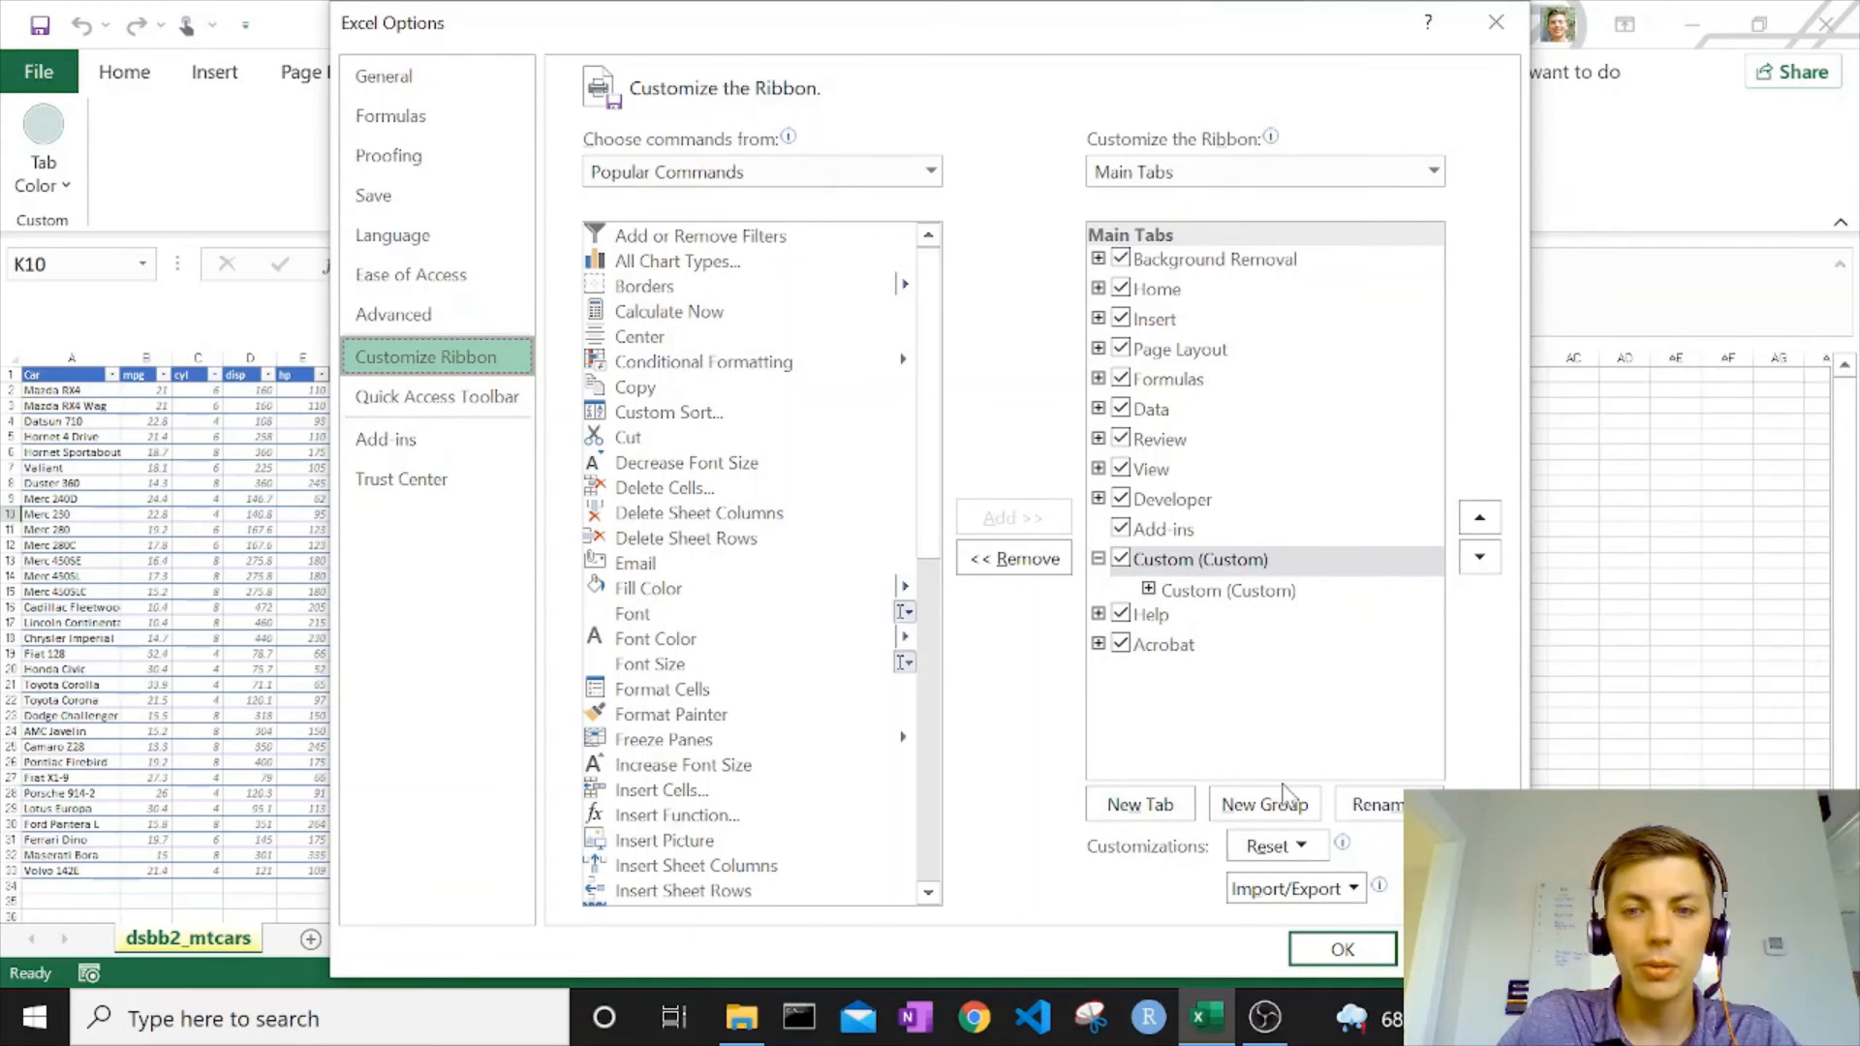
pyautogui.click(1151, 810)
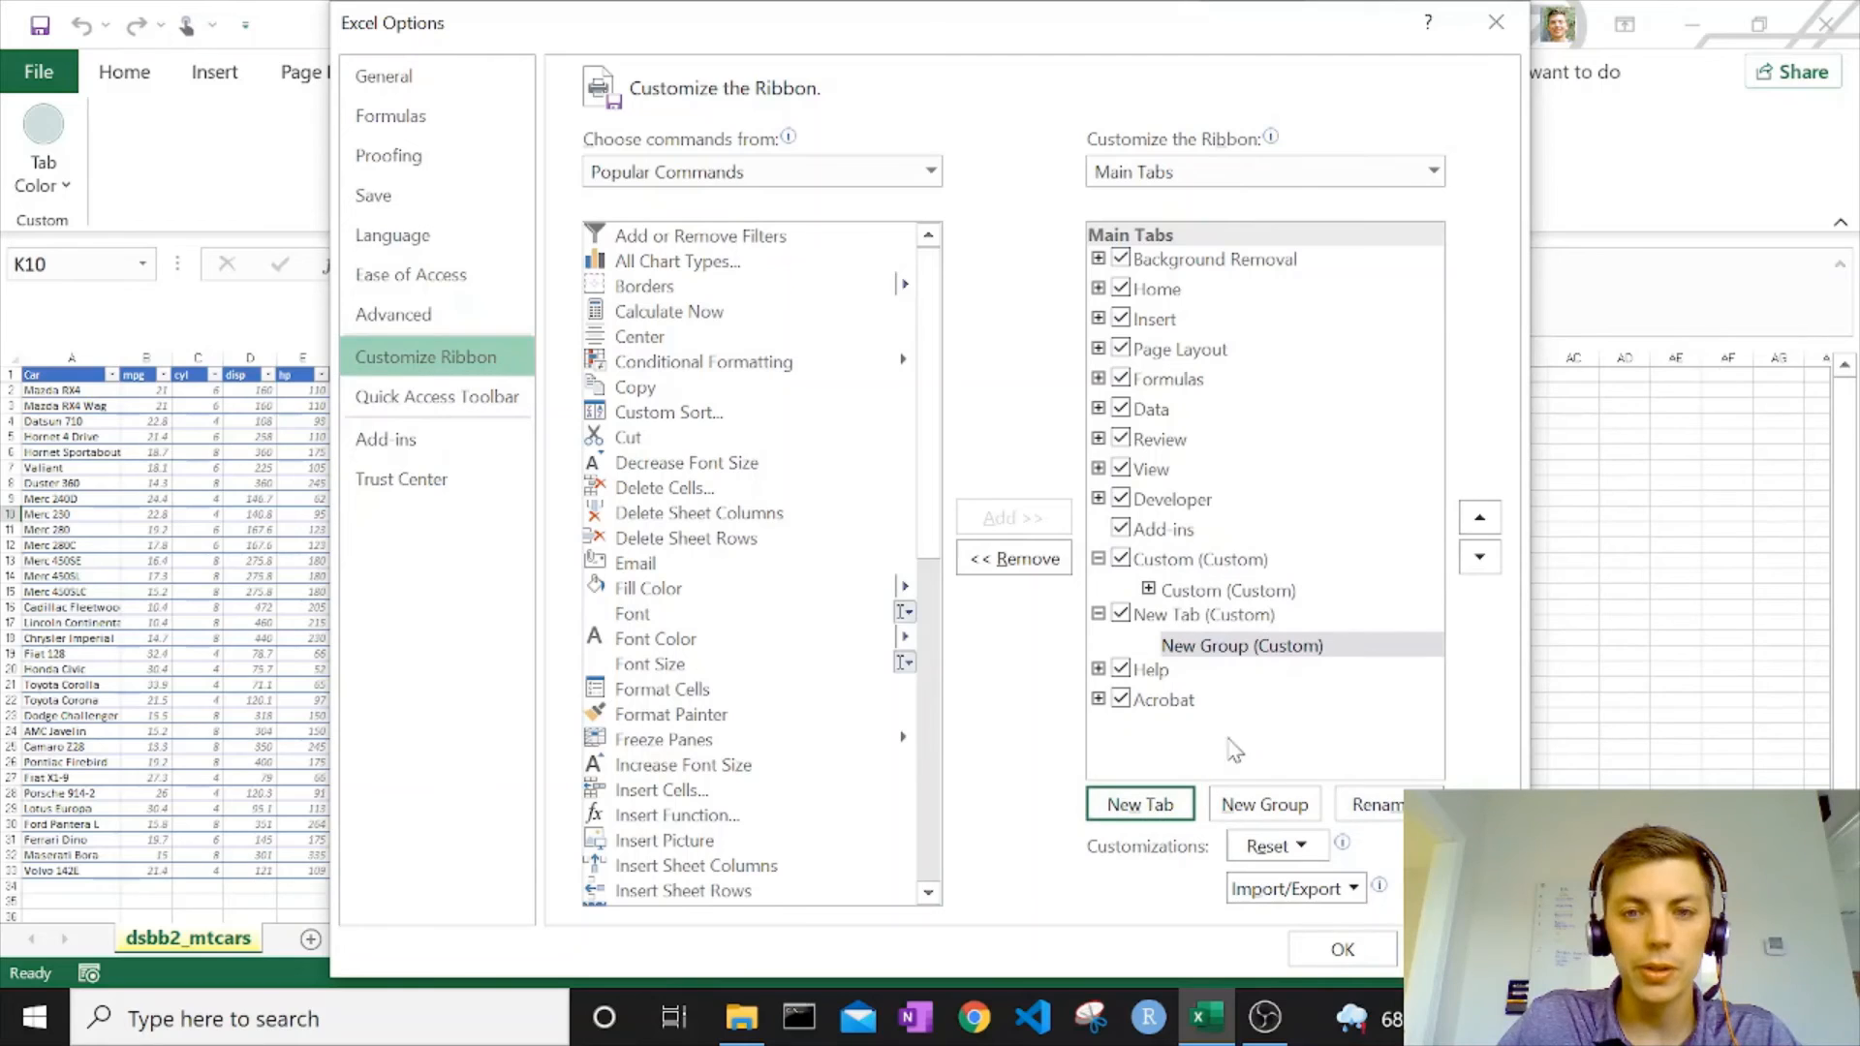
# Rename the new custom ribbon tab to Custom2.
pyautogui.click(1194, 618)
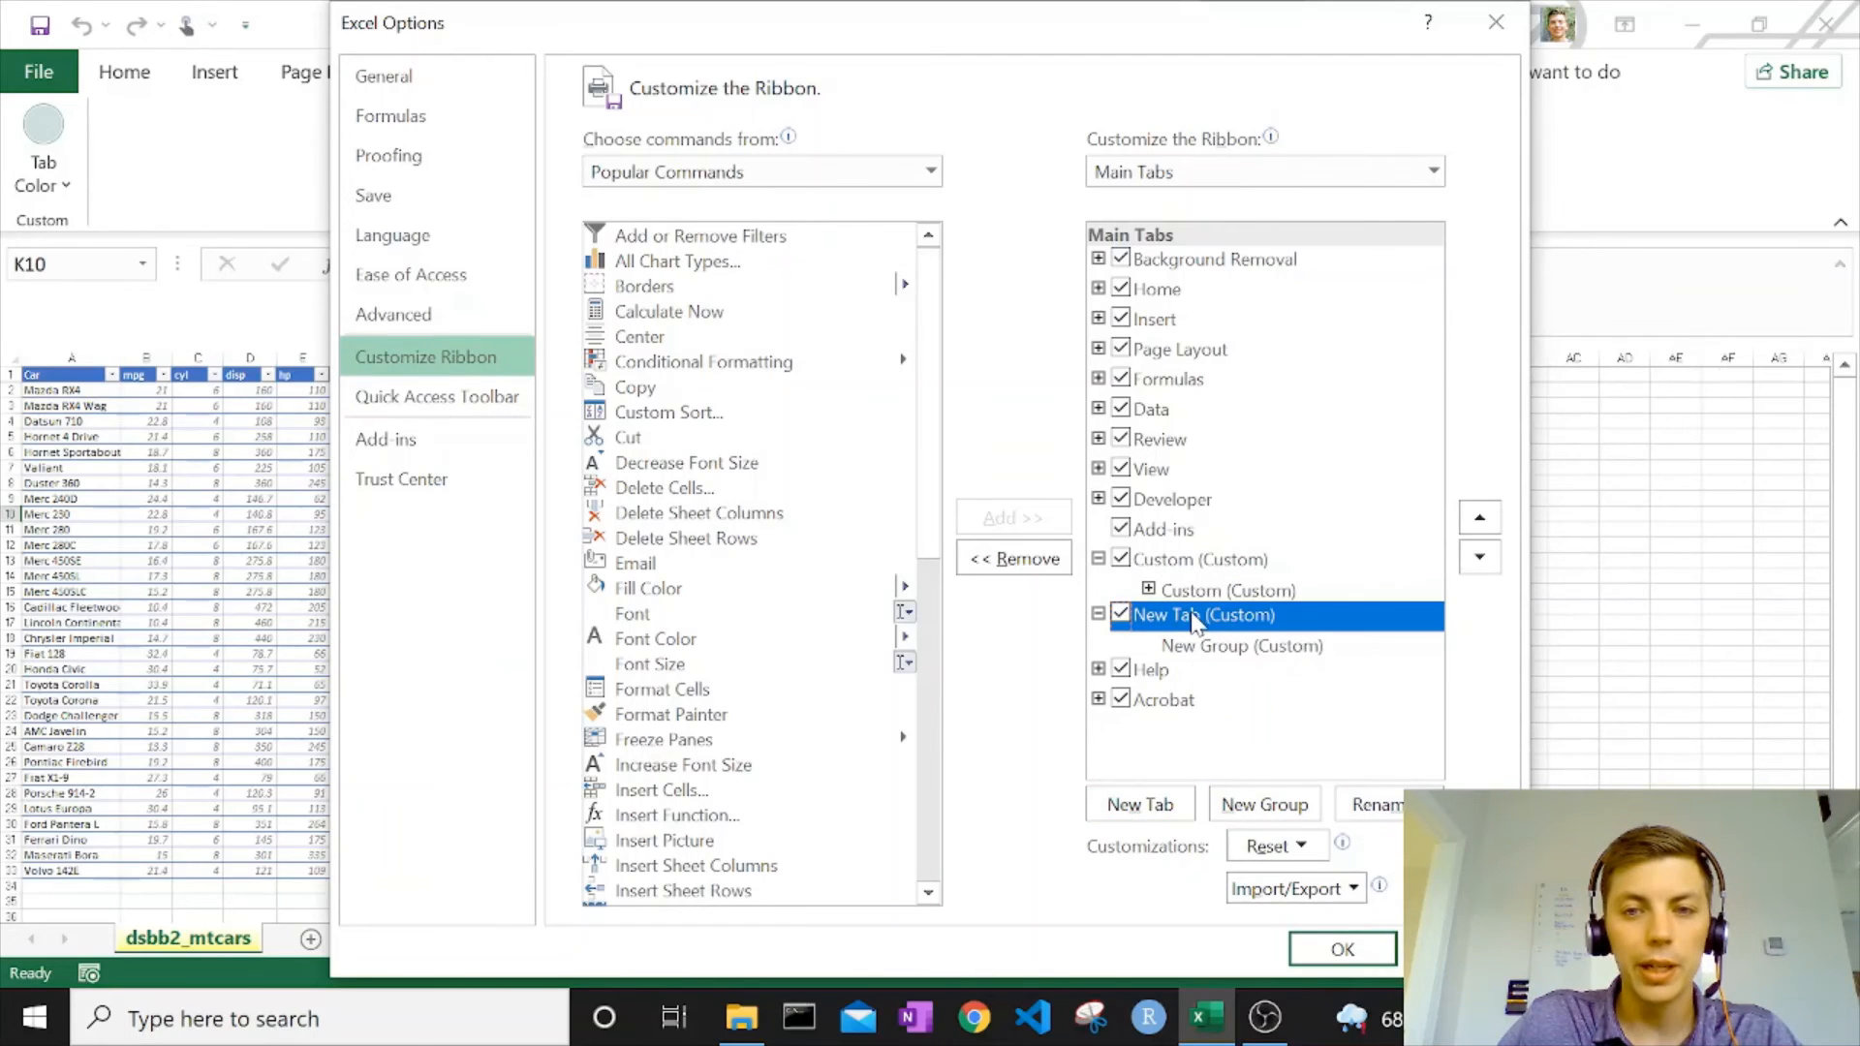
pyautogui.rightClick(1194, 620)
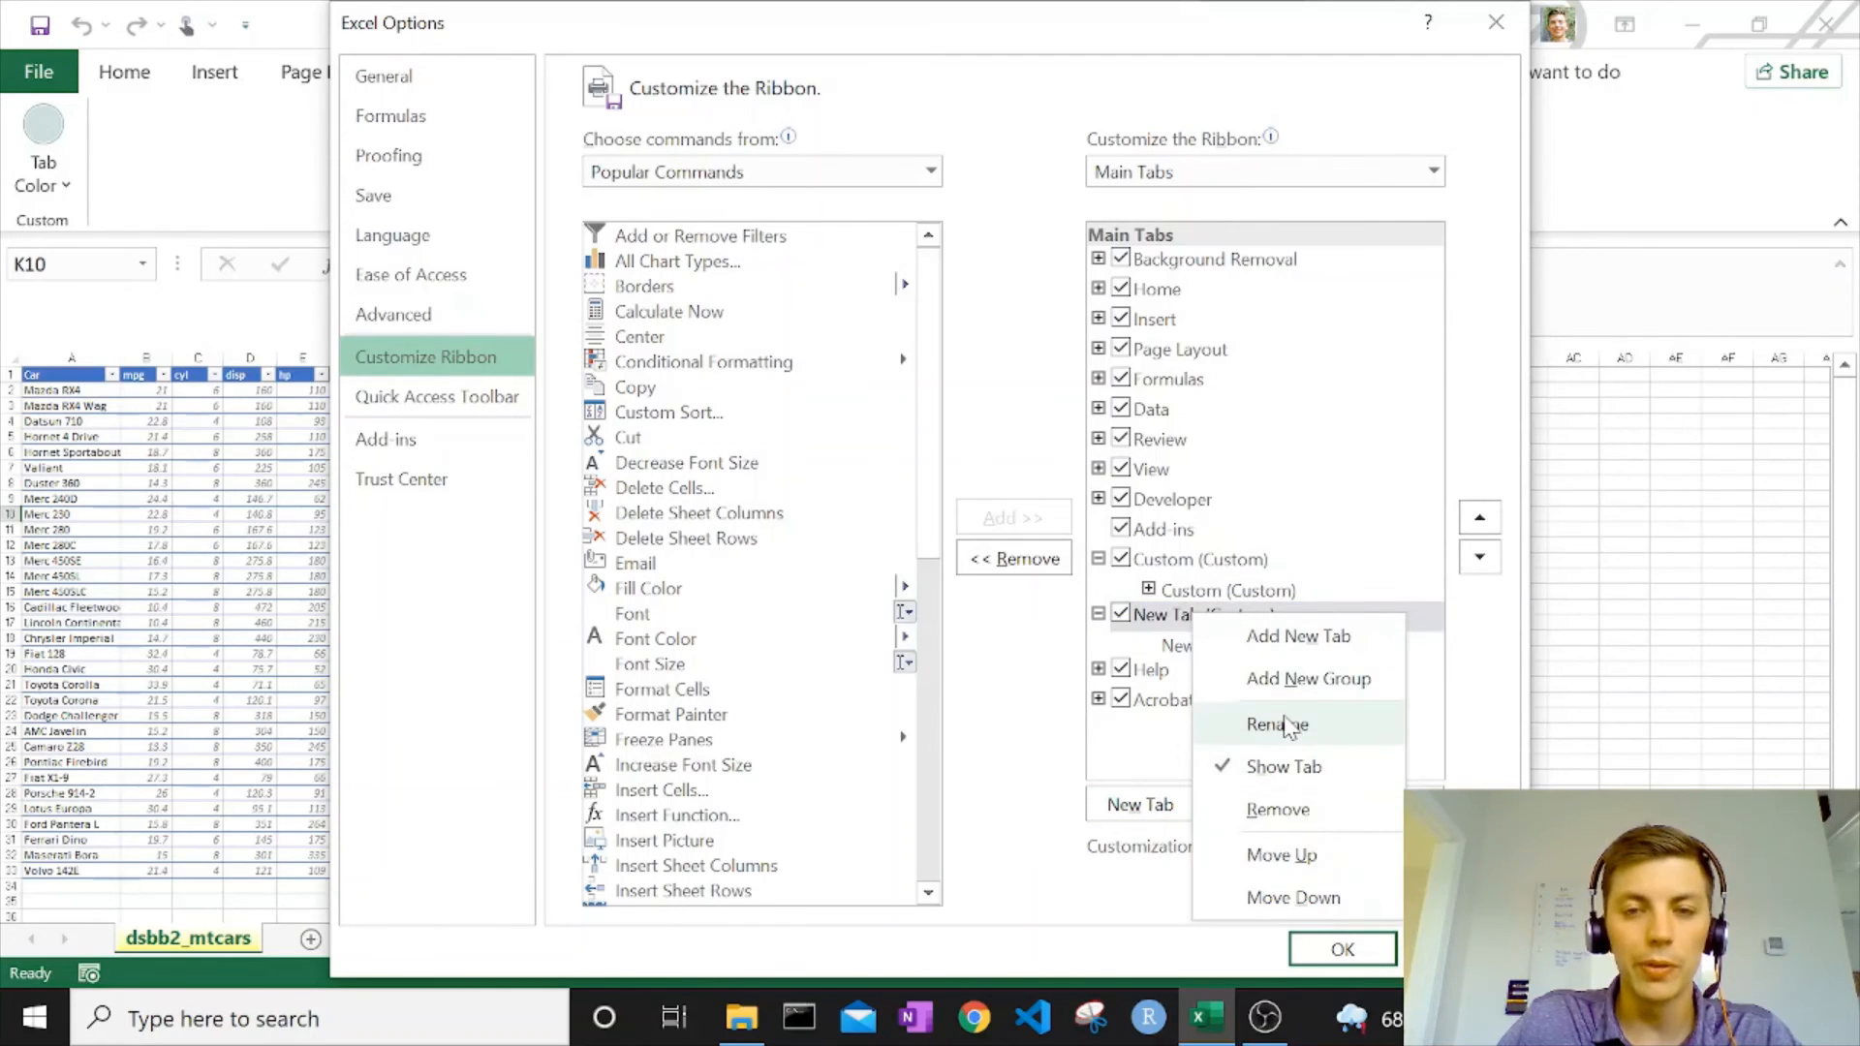
pyautogui.click(1176, 651)
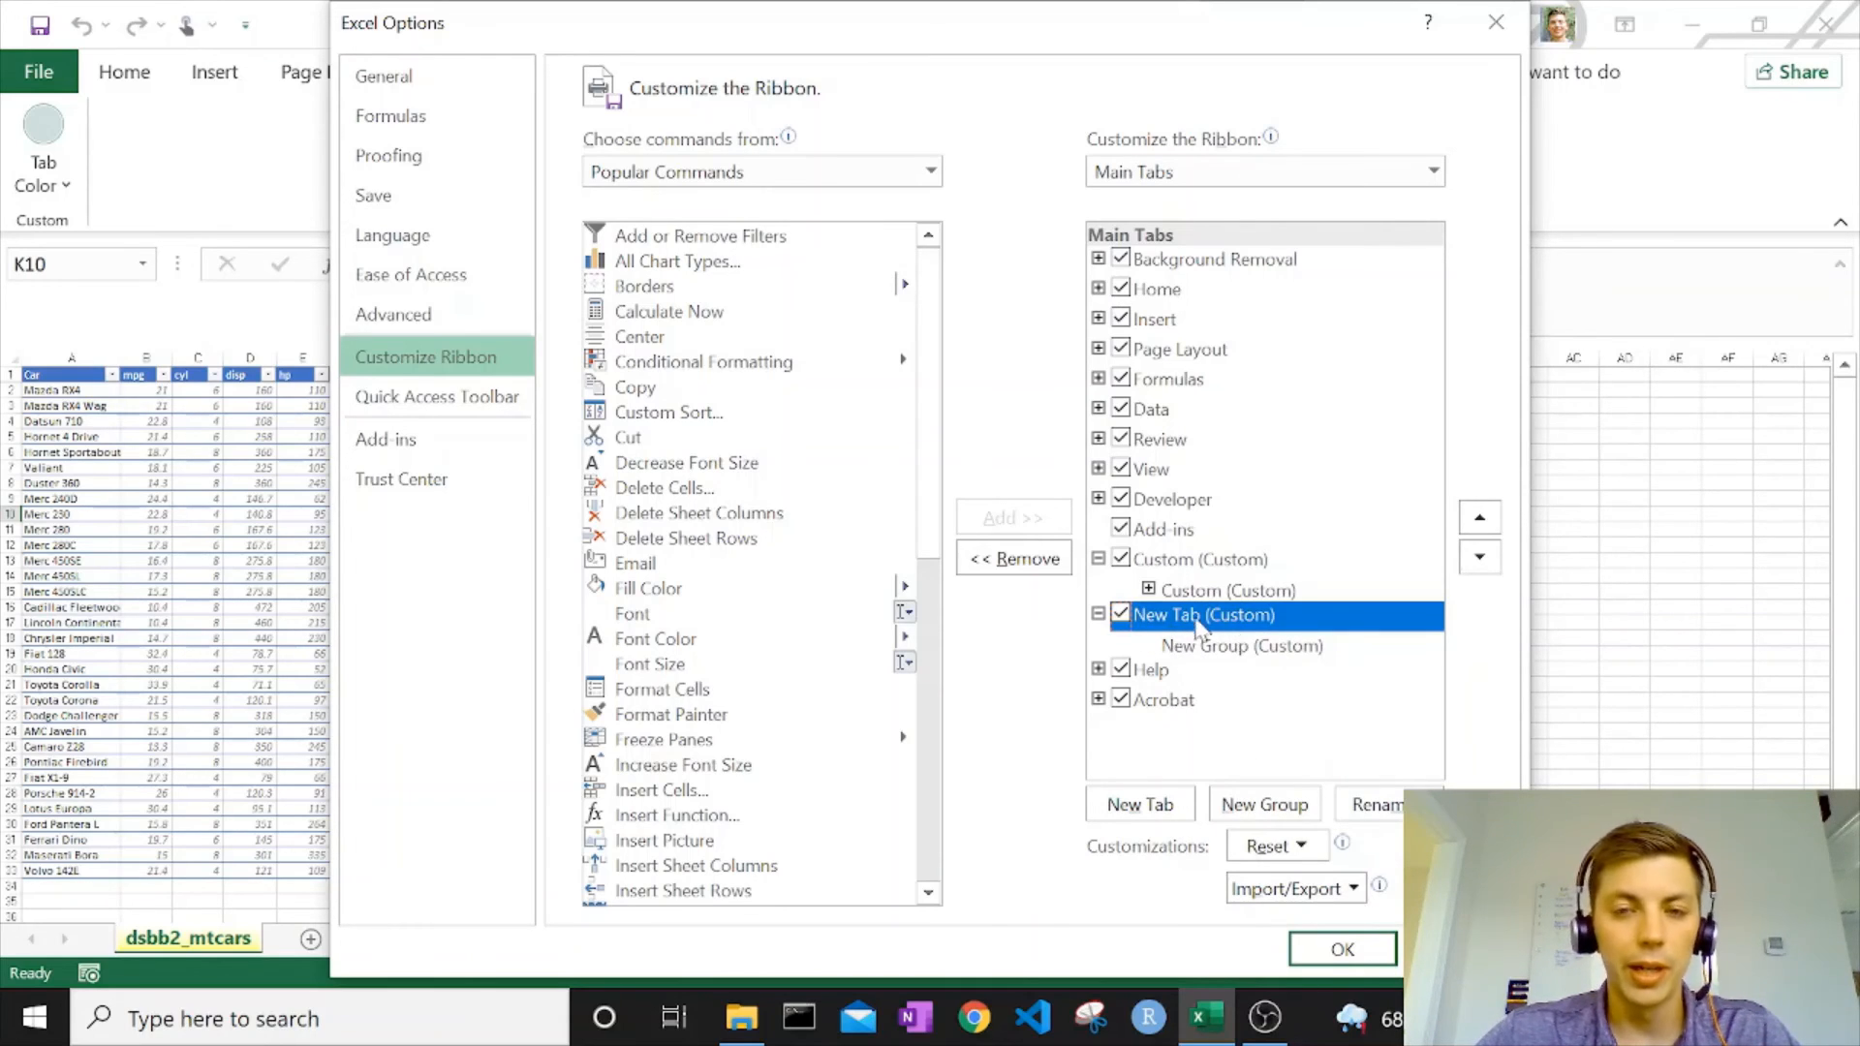
pyautogui.doubleClick(1219, 618)
pyautogui.doubleClick(1214, 612)
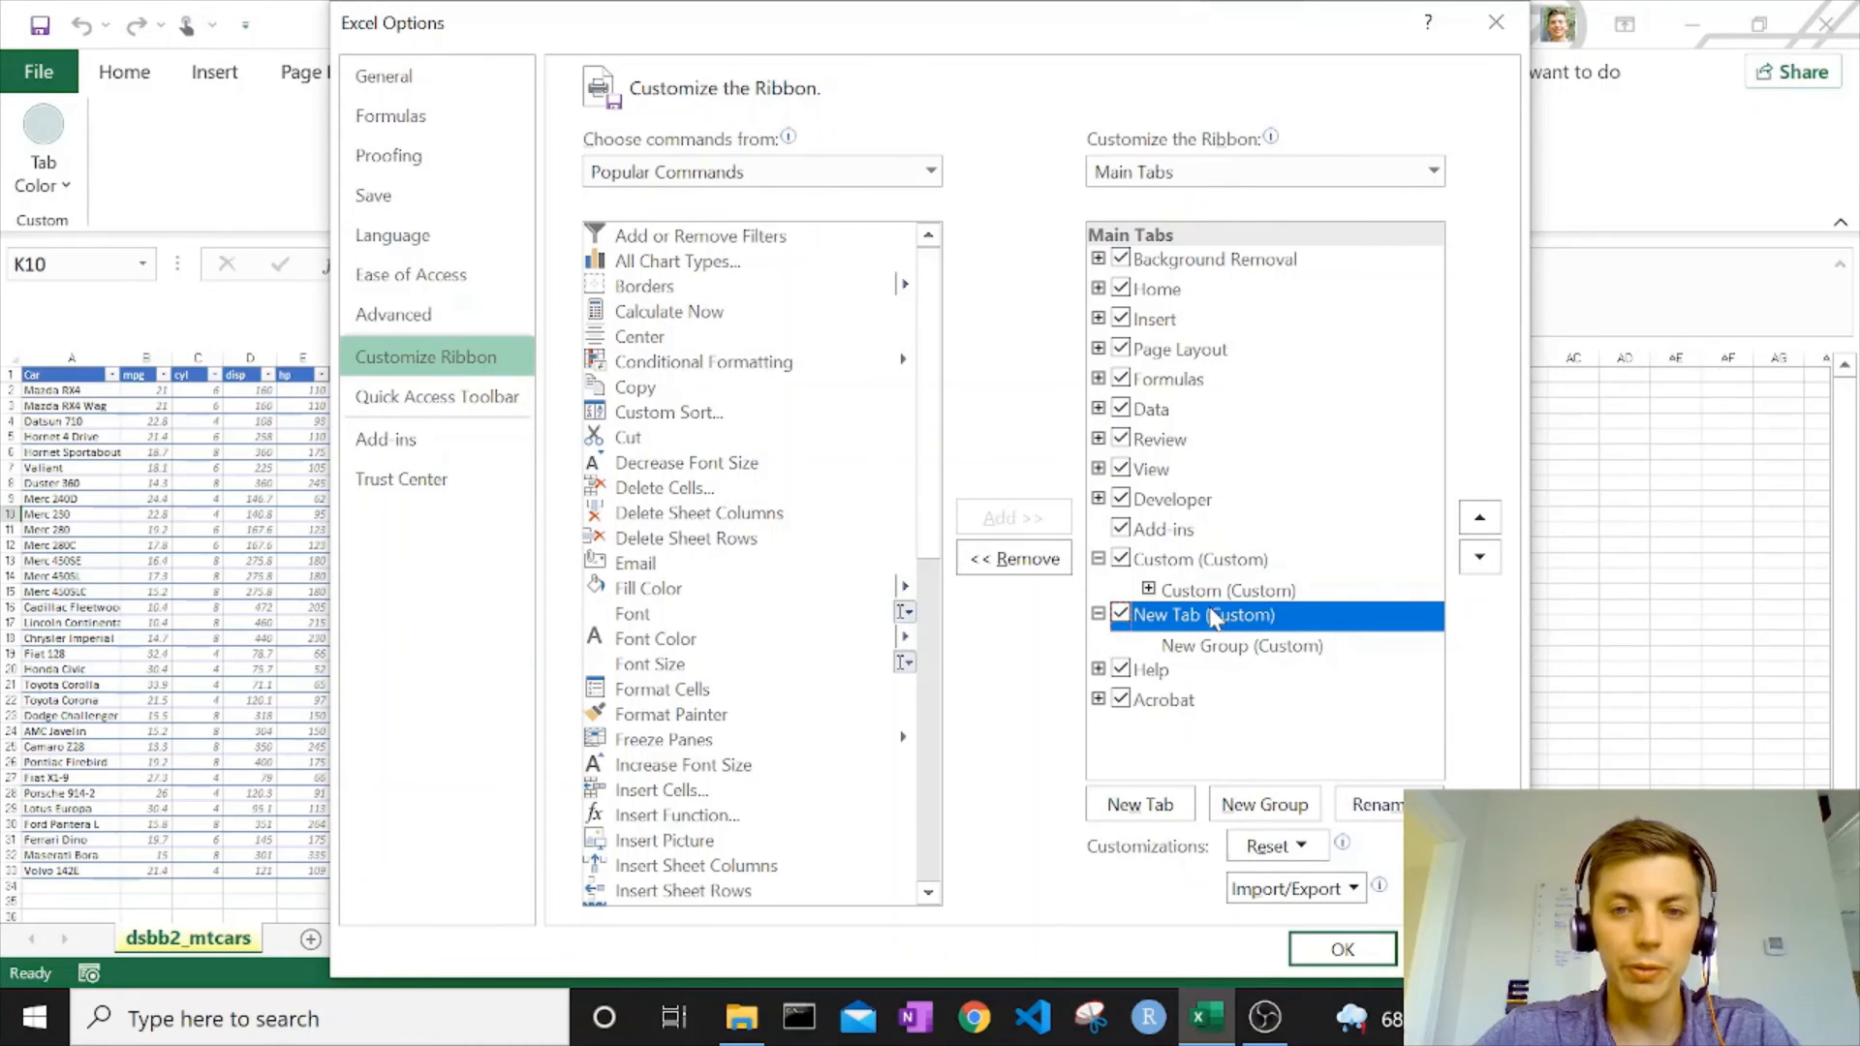
pyautogui.rightClick(1214, 612)
pyautogui.click(1339, 717)
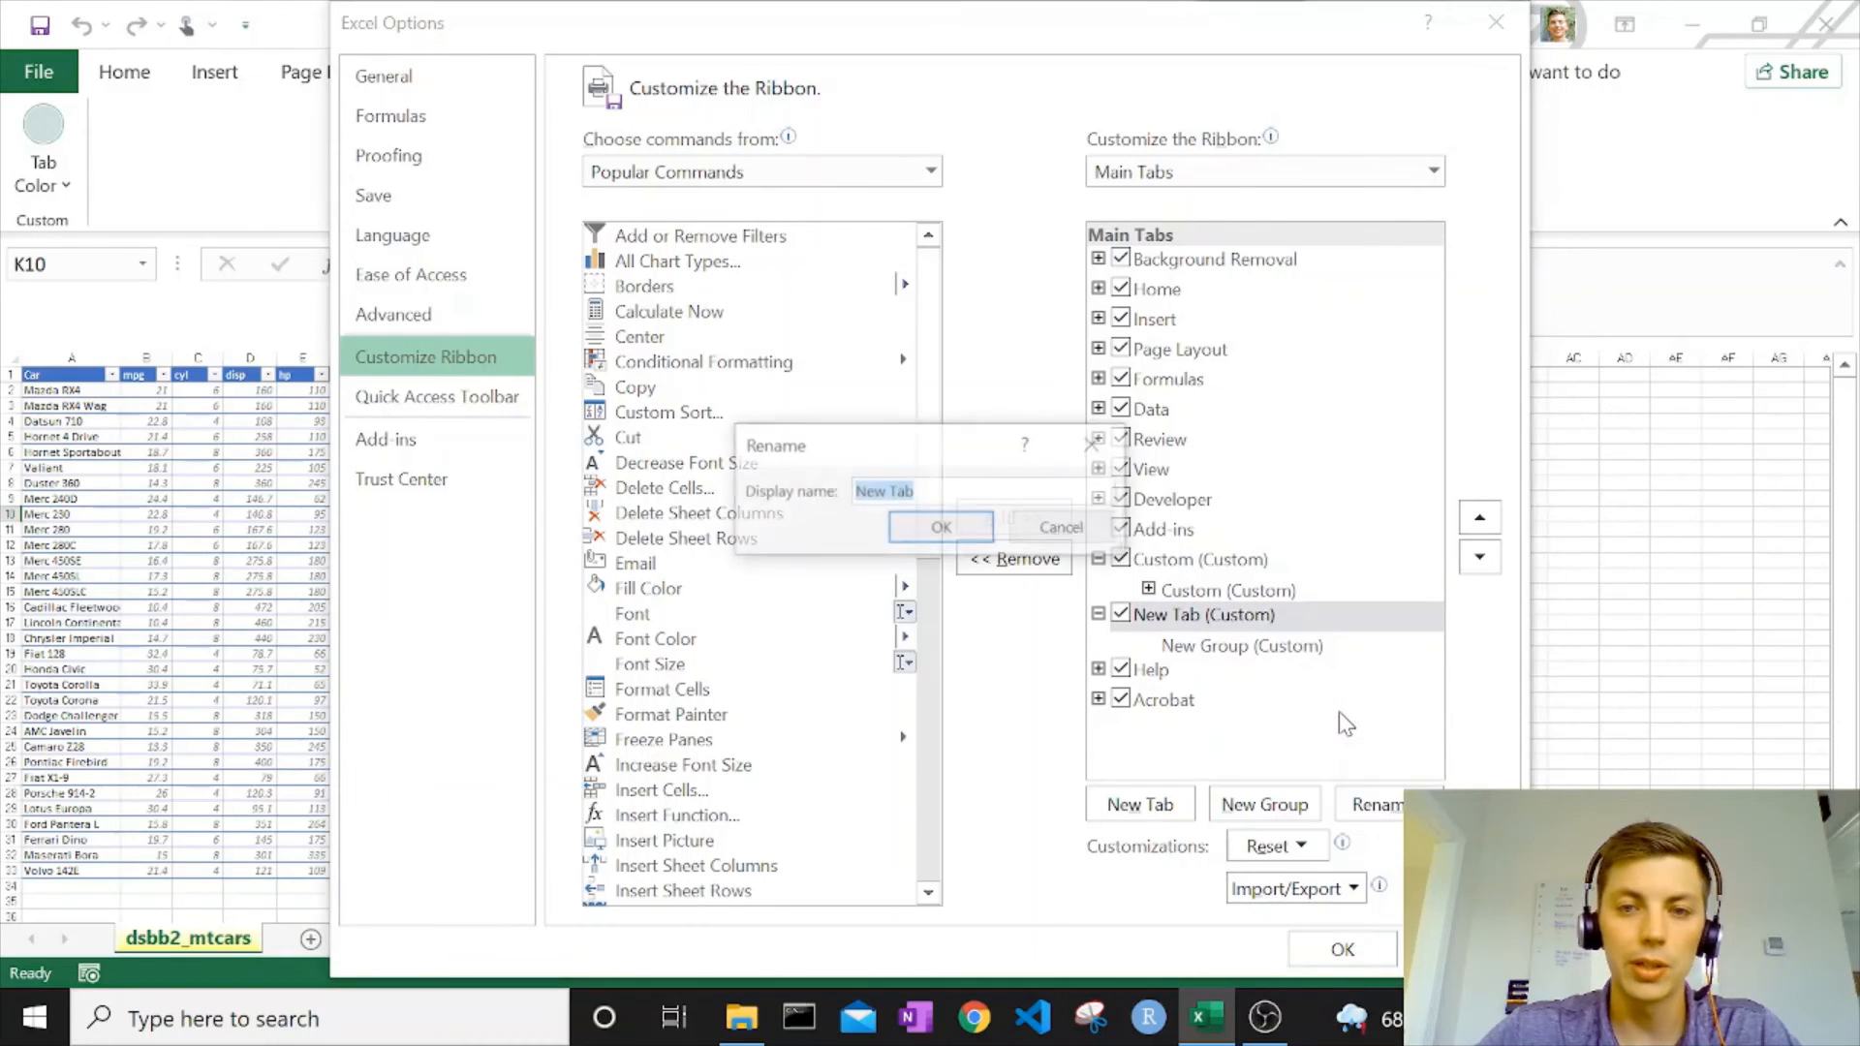
pyautogui.write('Custom2')
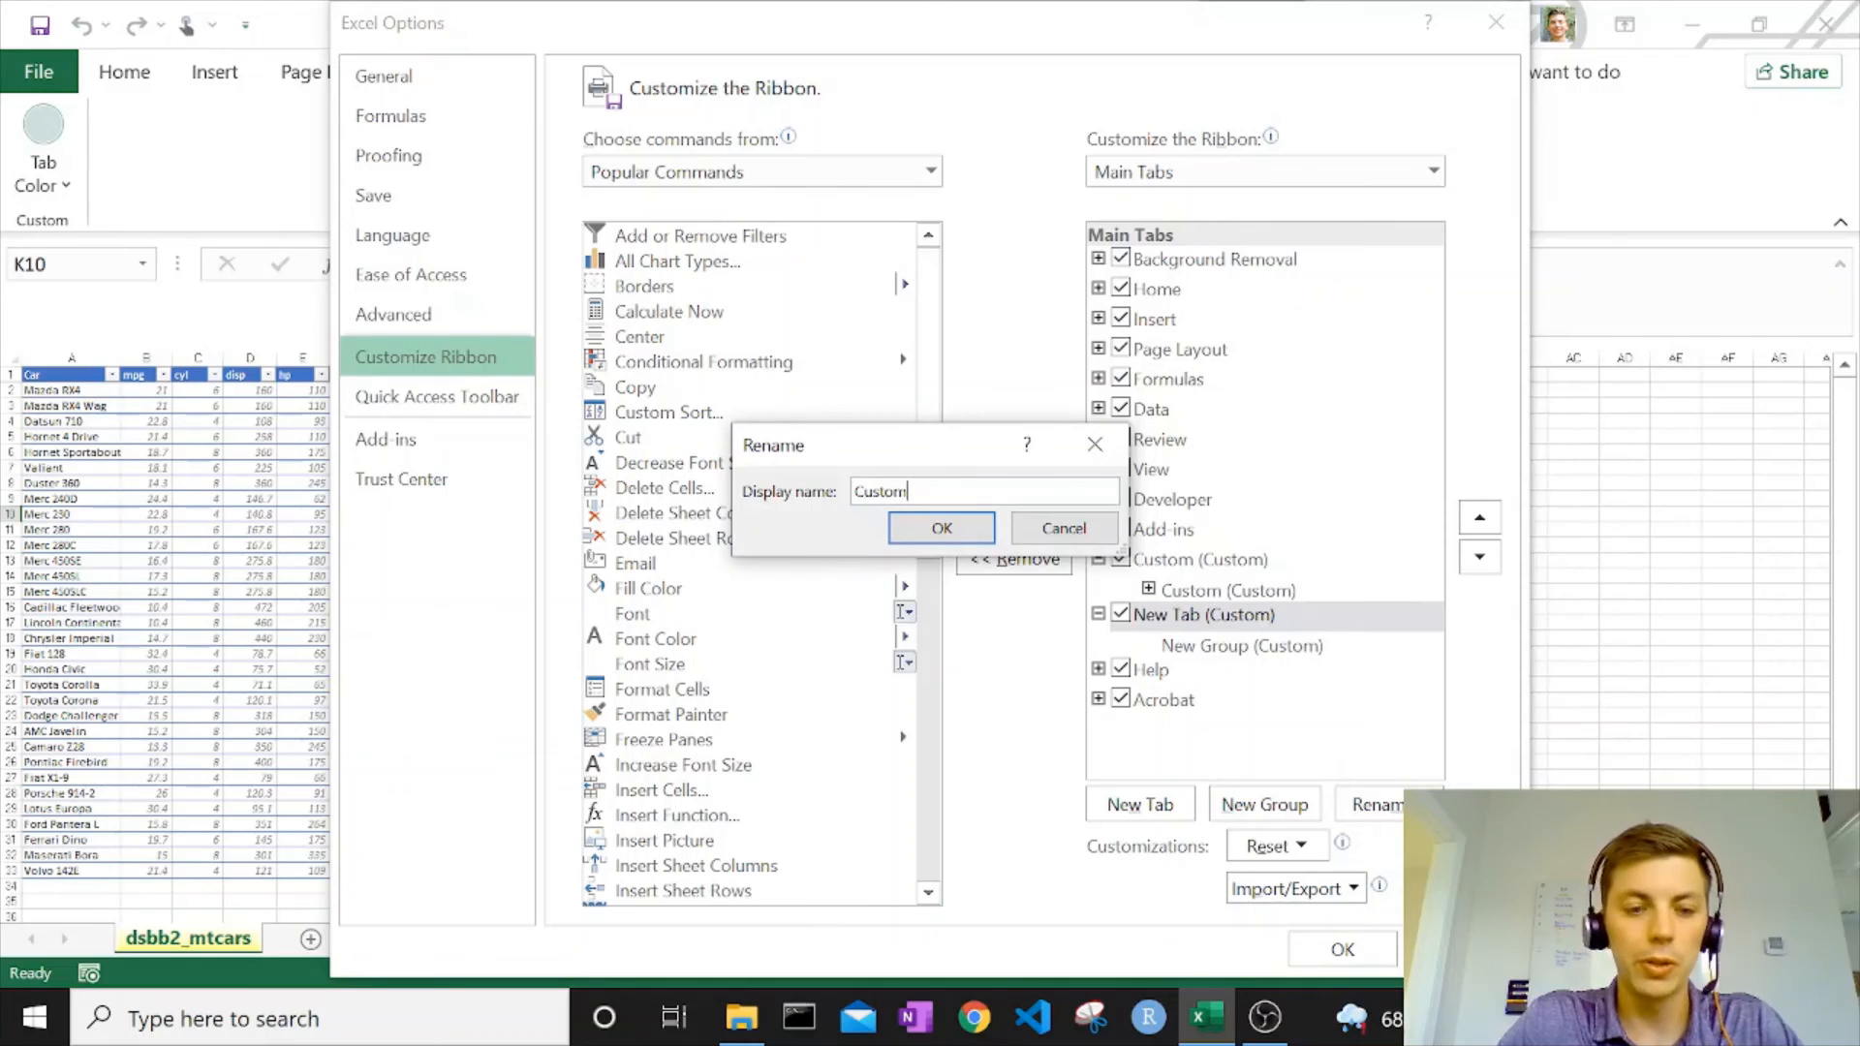
pyautogui.click(942, 528)
# Rename the new group under the Custom2 ribbon tab to Custom2.
pyautogui.click(1225, 648)
pyautogui.rightClick(1259, 647)
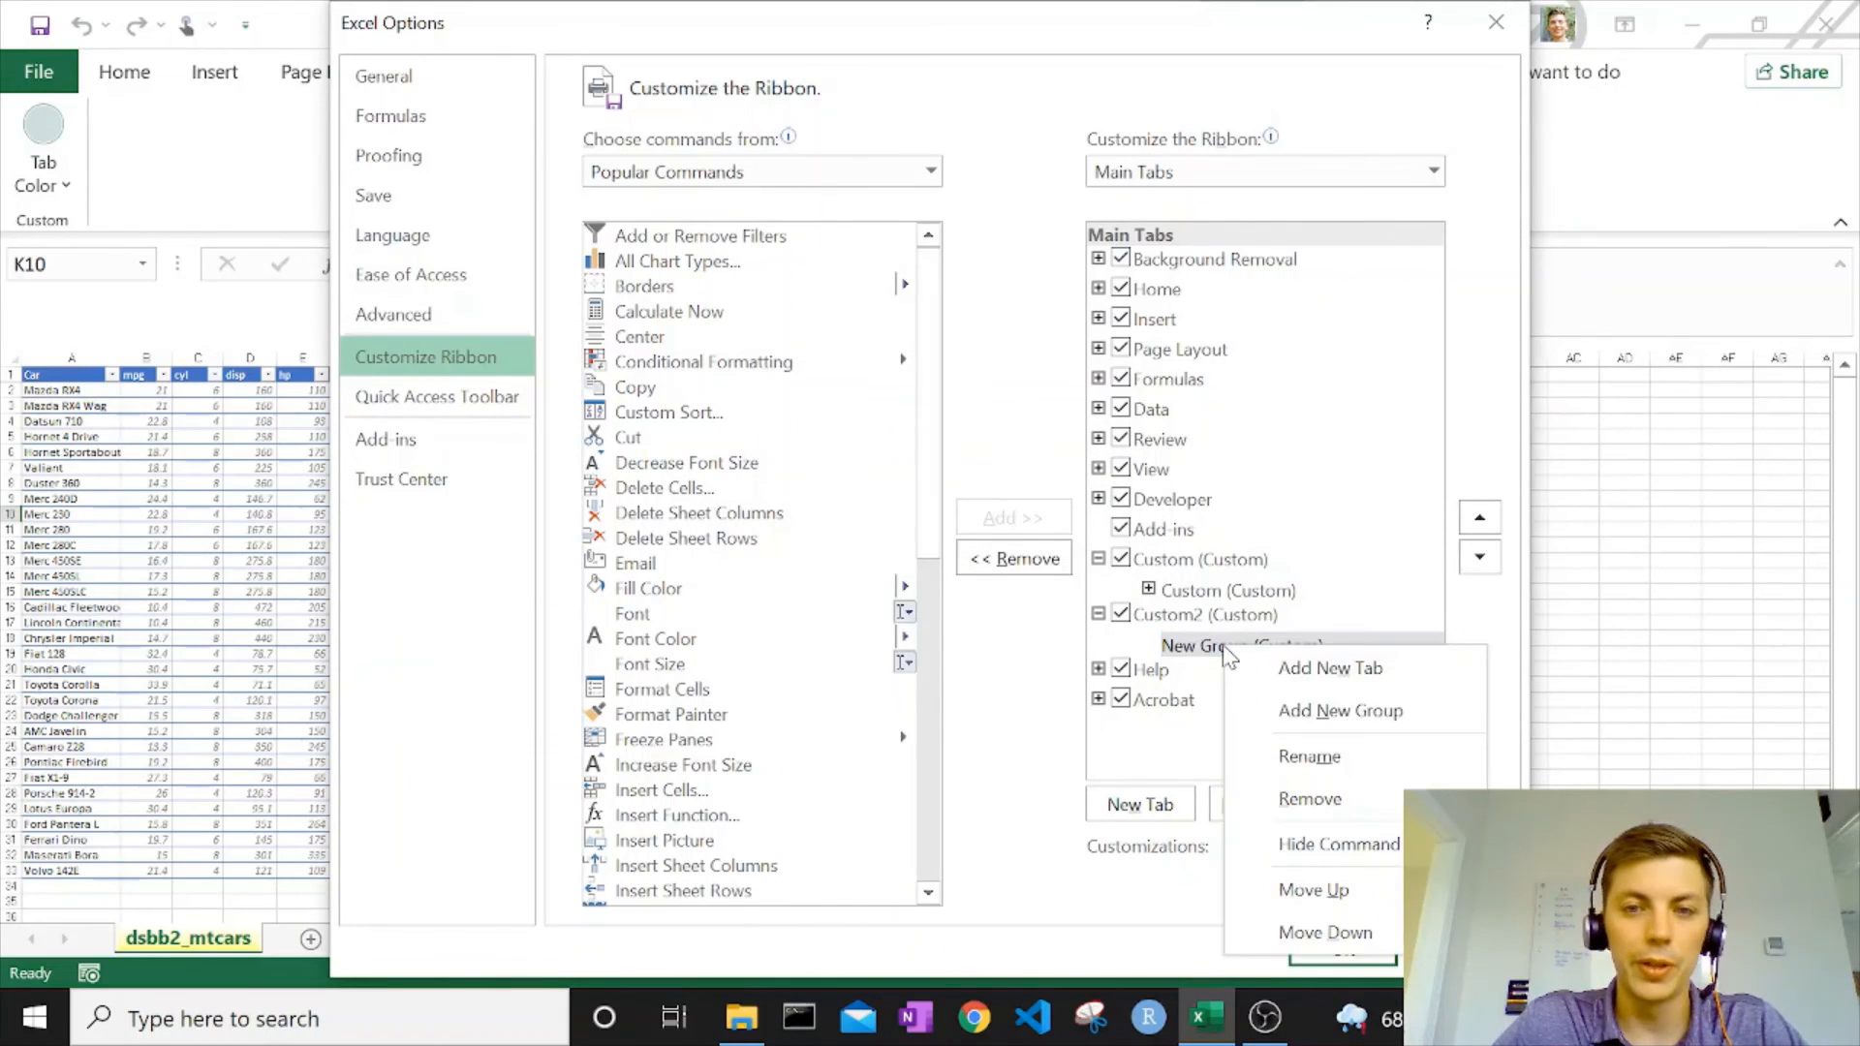
pyautogui.click(1314, 753)
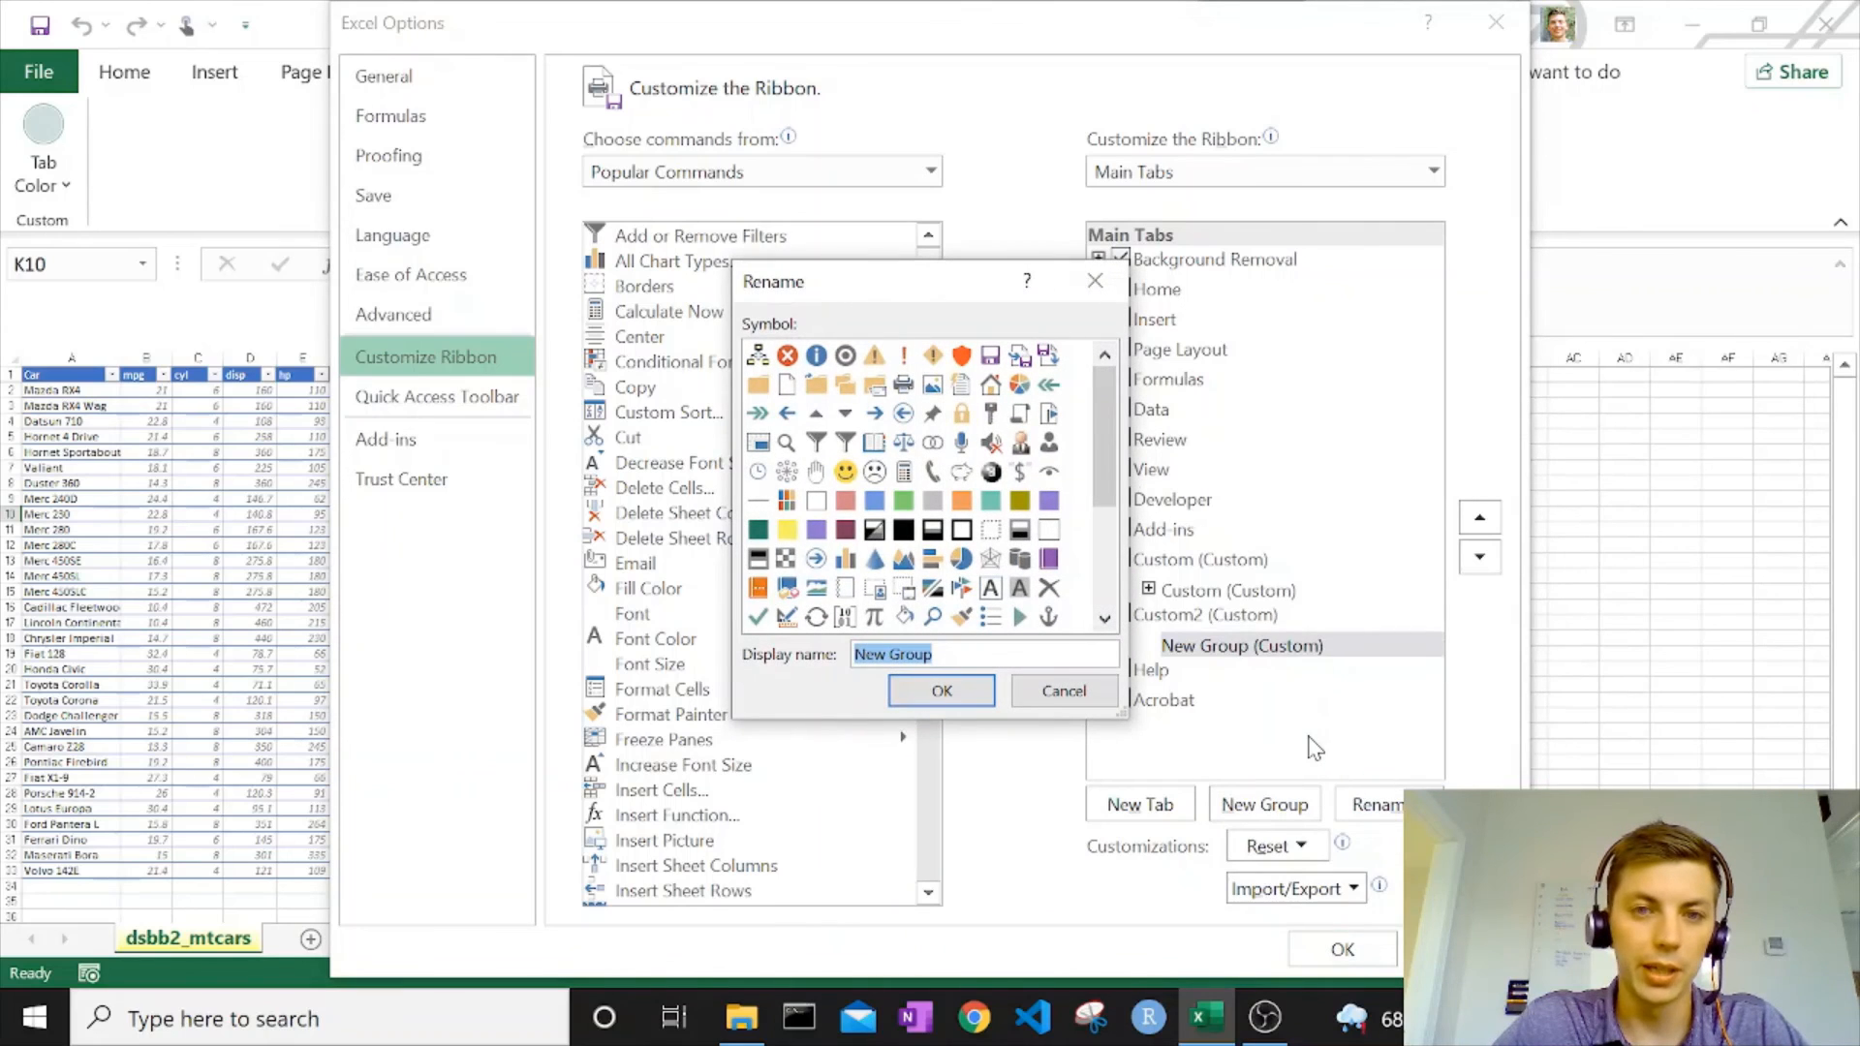
pyautogui.write('Custom2')
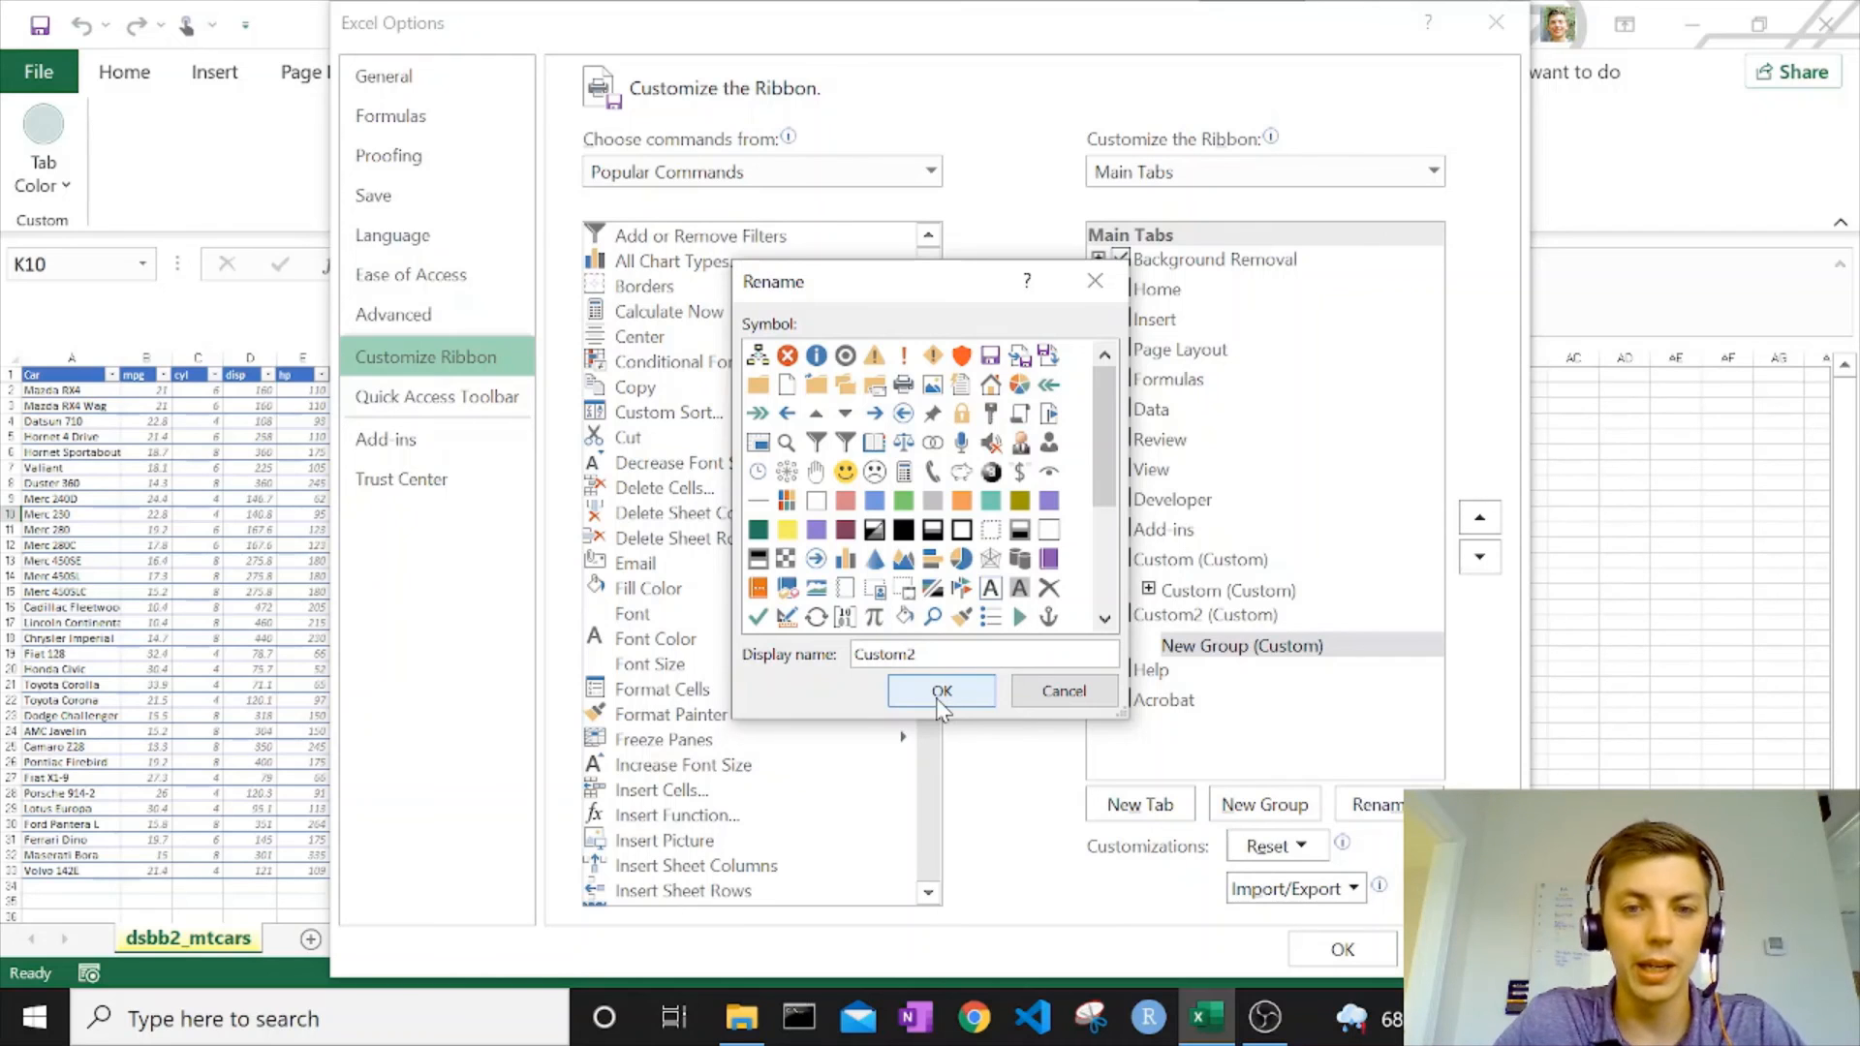
pyautogui.click(939, 700)
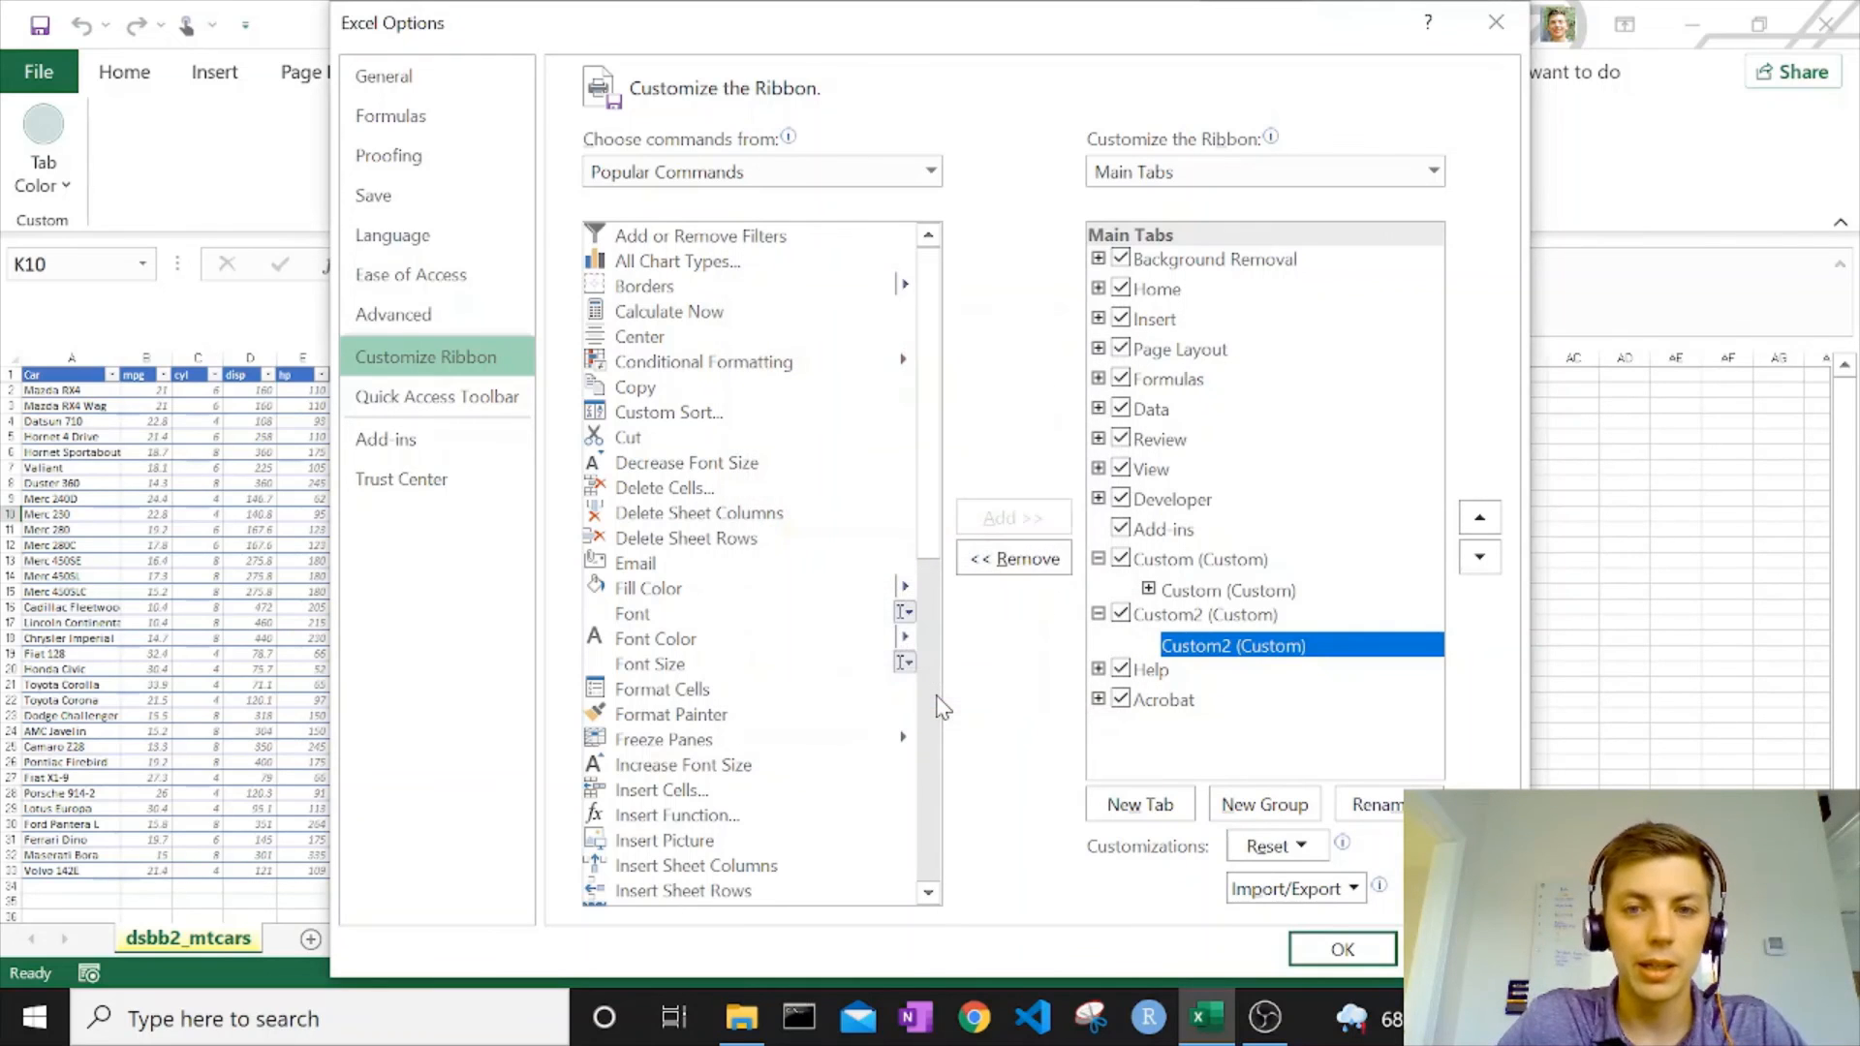
# Add the Macros command from the popular commands to the Custom2 group.
pyautogui.click(725, 336)
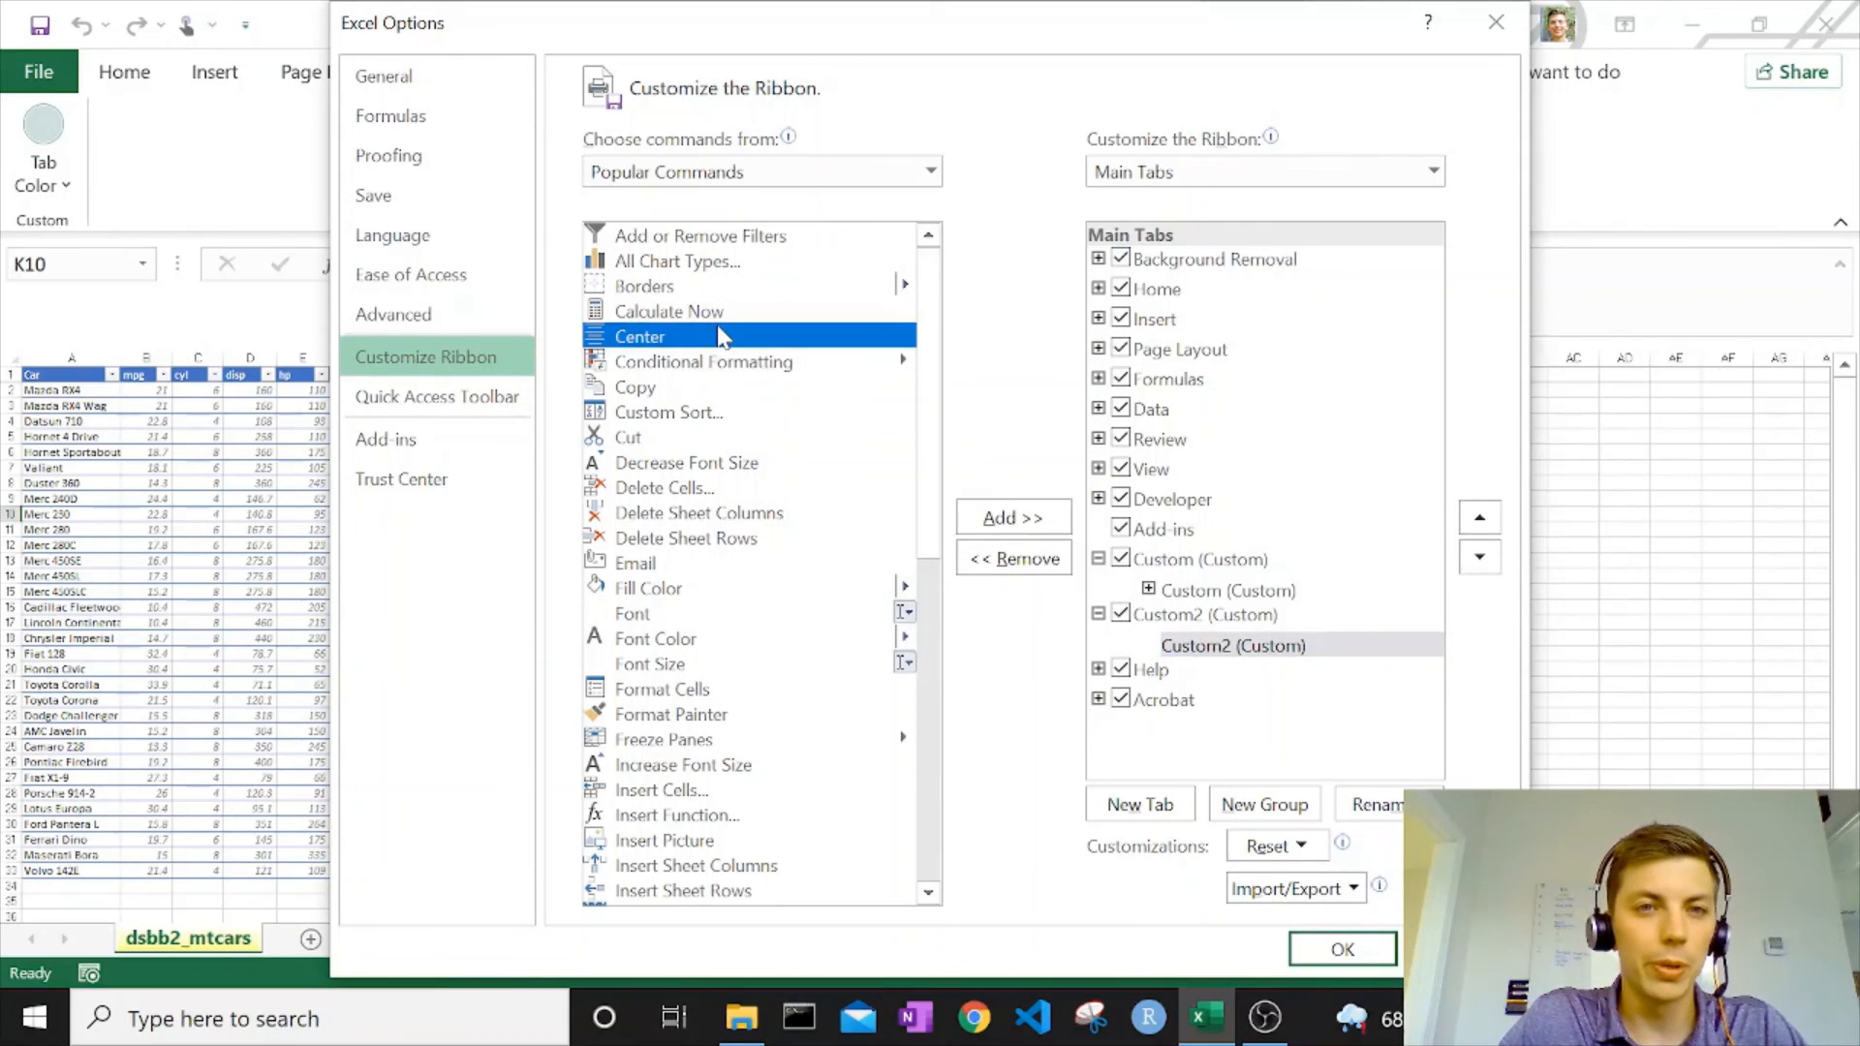
pyautogui.scroll(-4, 725, 336)
pyautogui.click(715, 588)
pyautogui.scroll(-3, 742, 719)
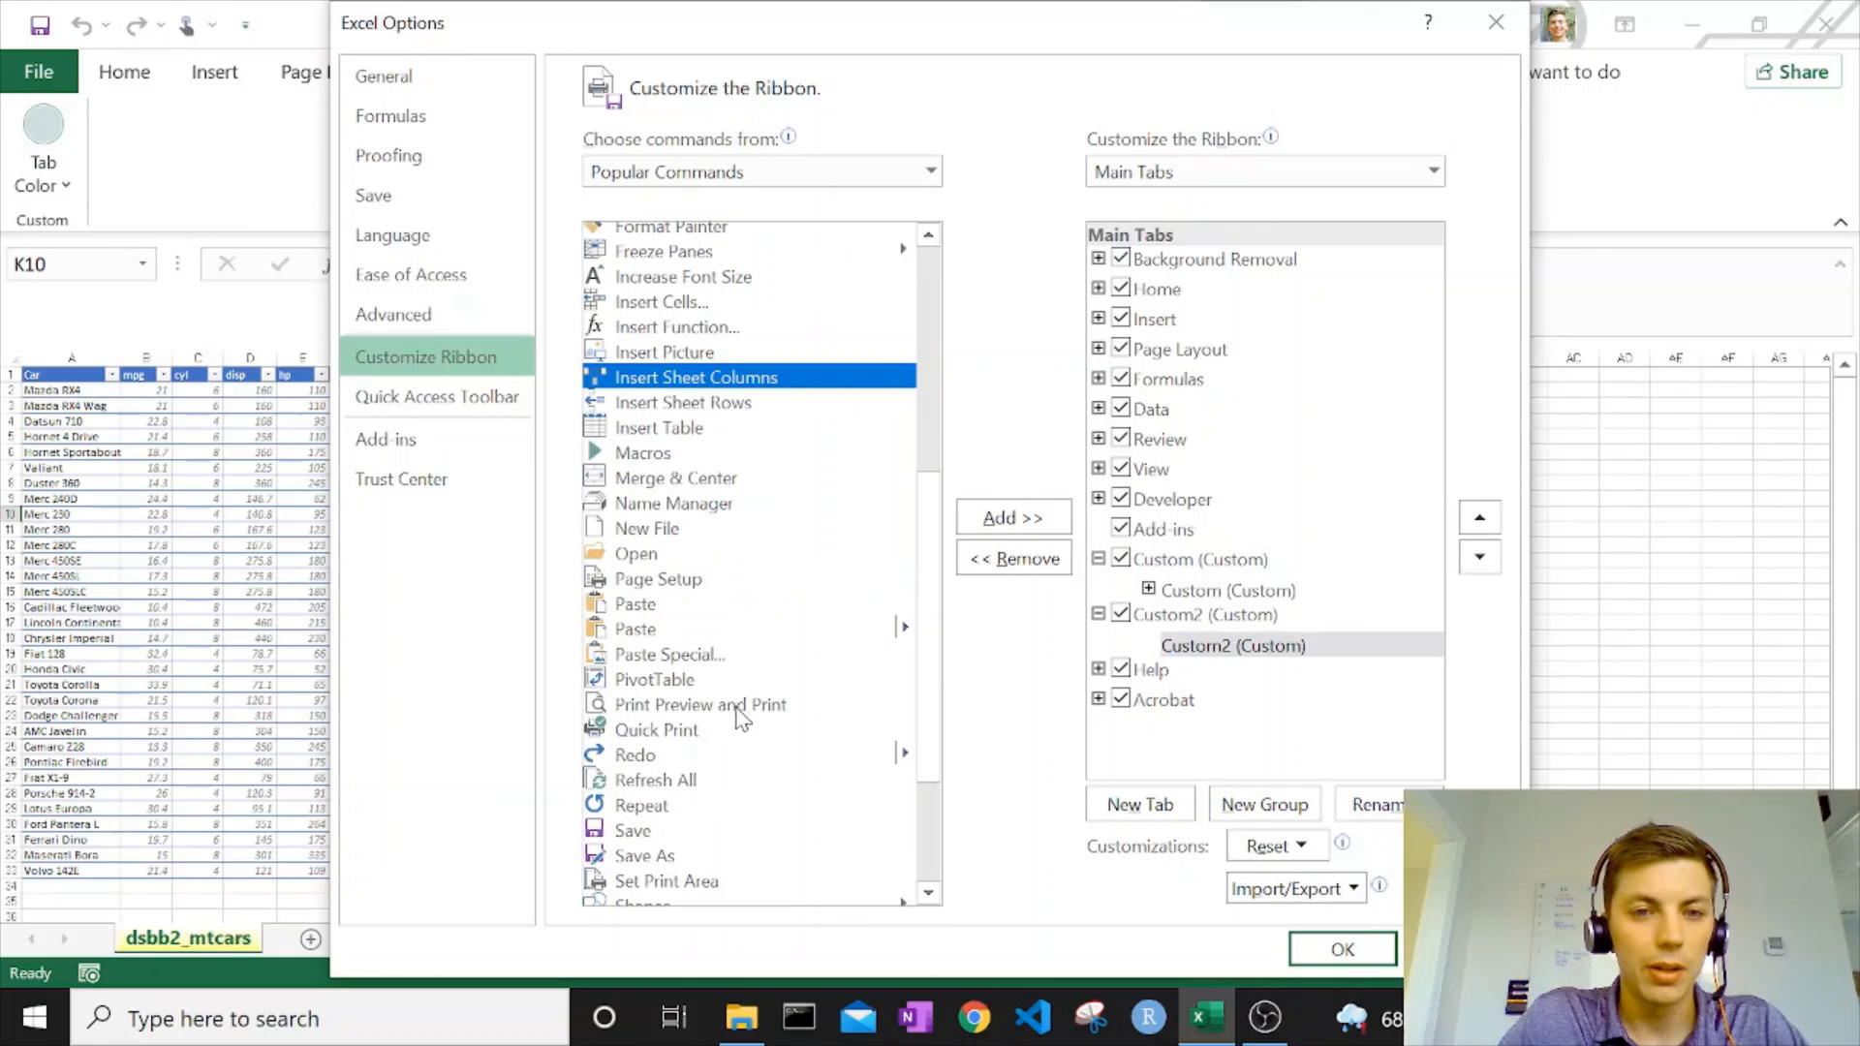
pyautogui.click(639, 453)
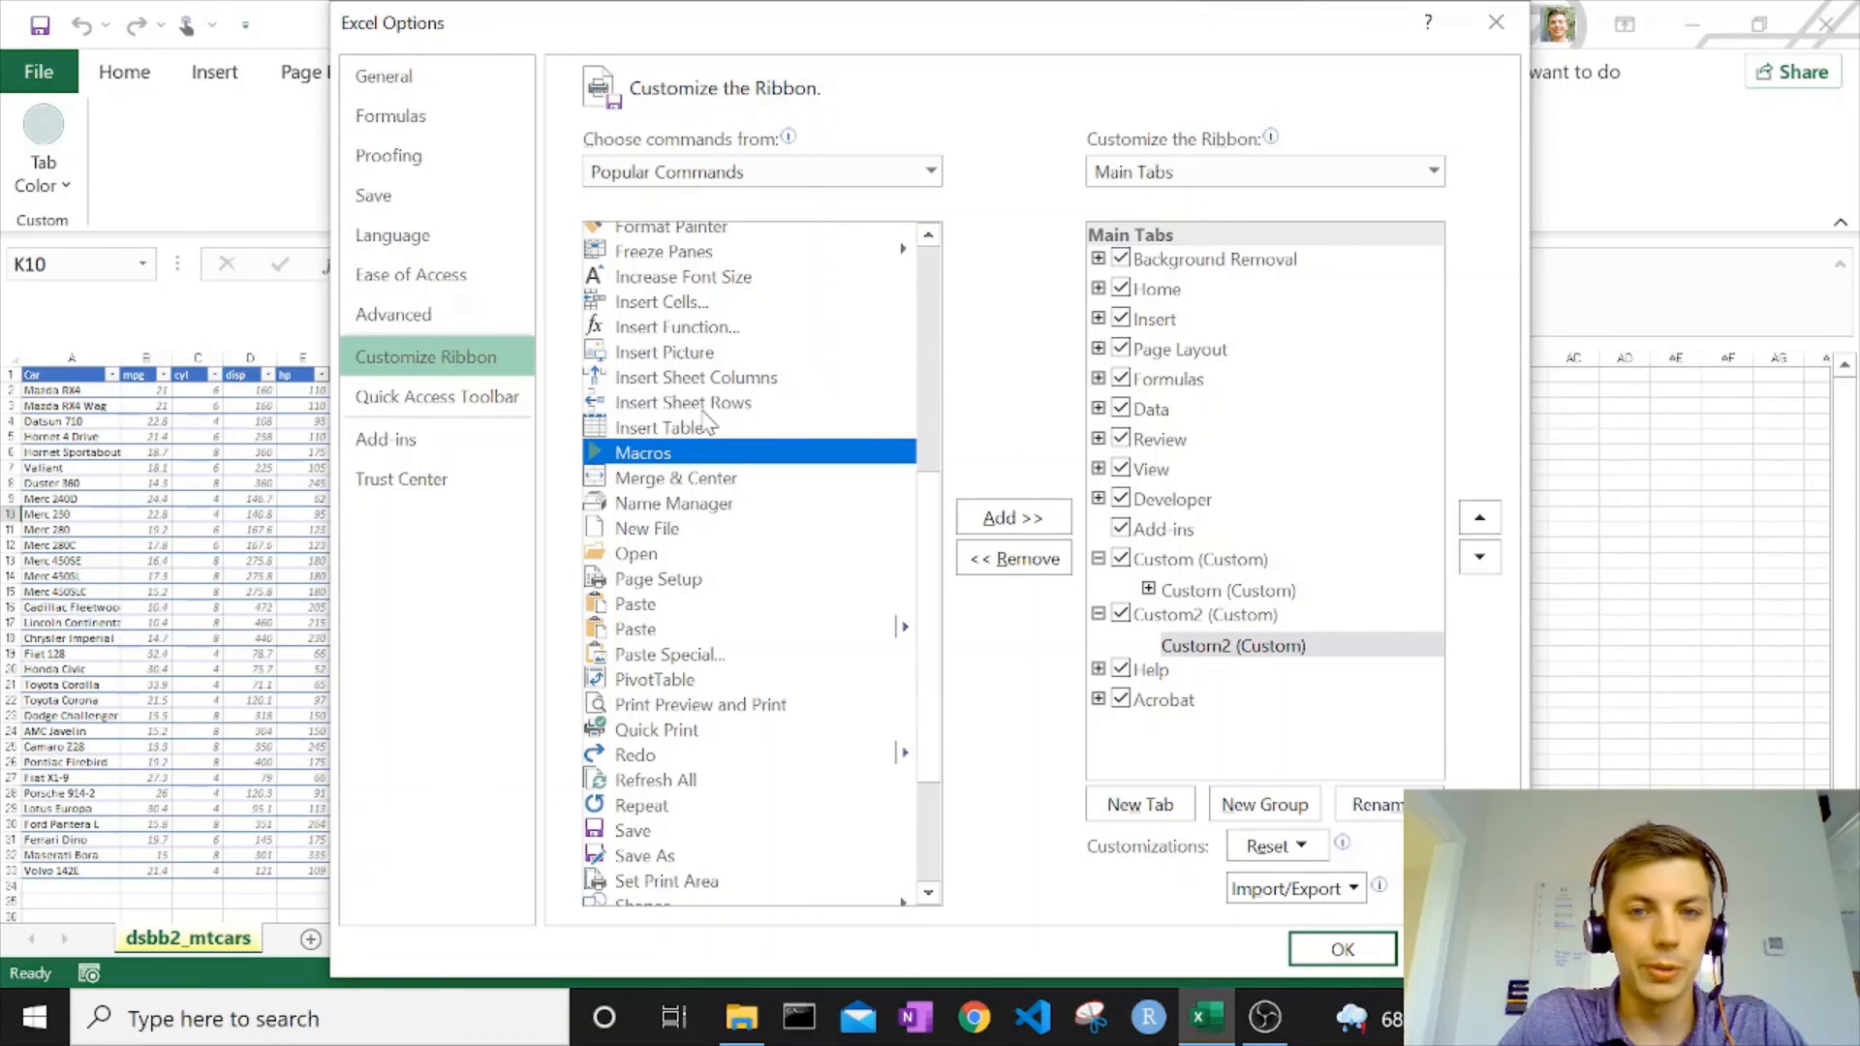
pyautogui.click(1014, 518)
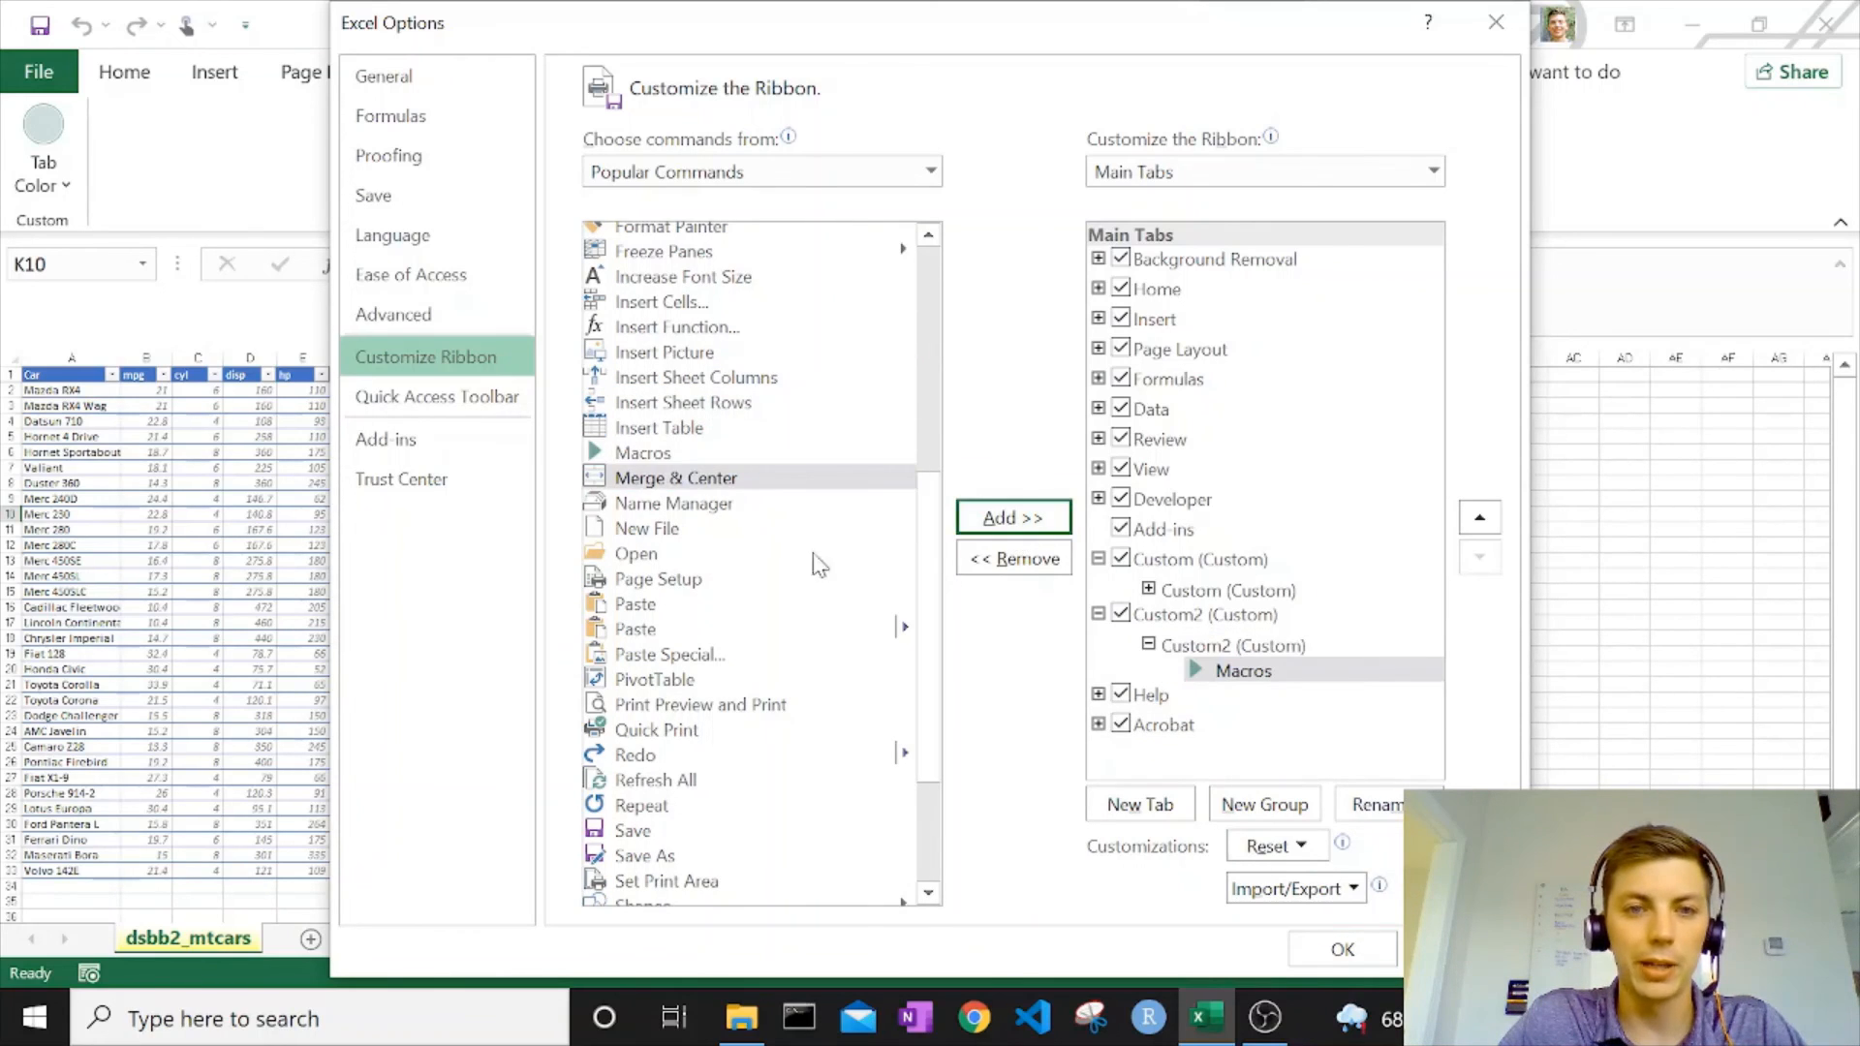
# Add the Sum command below Macros in the Custom2 group, then apply the customization and show the Custom2 ribbon tab.
pyautogui.scroll(-1, 803, 598)
pyautogui.scroll(-2, 696, 559)
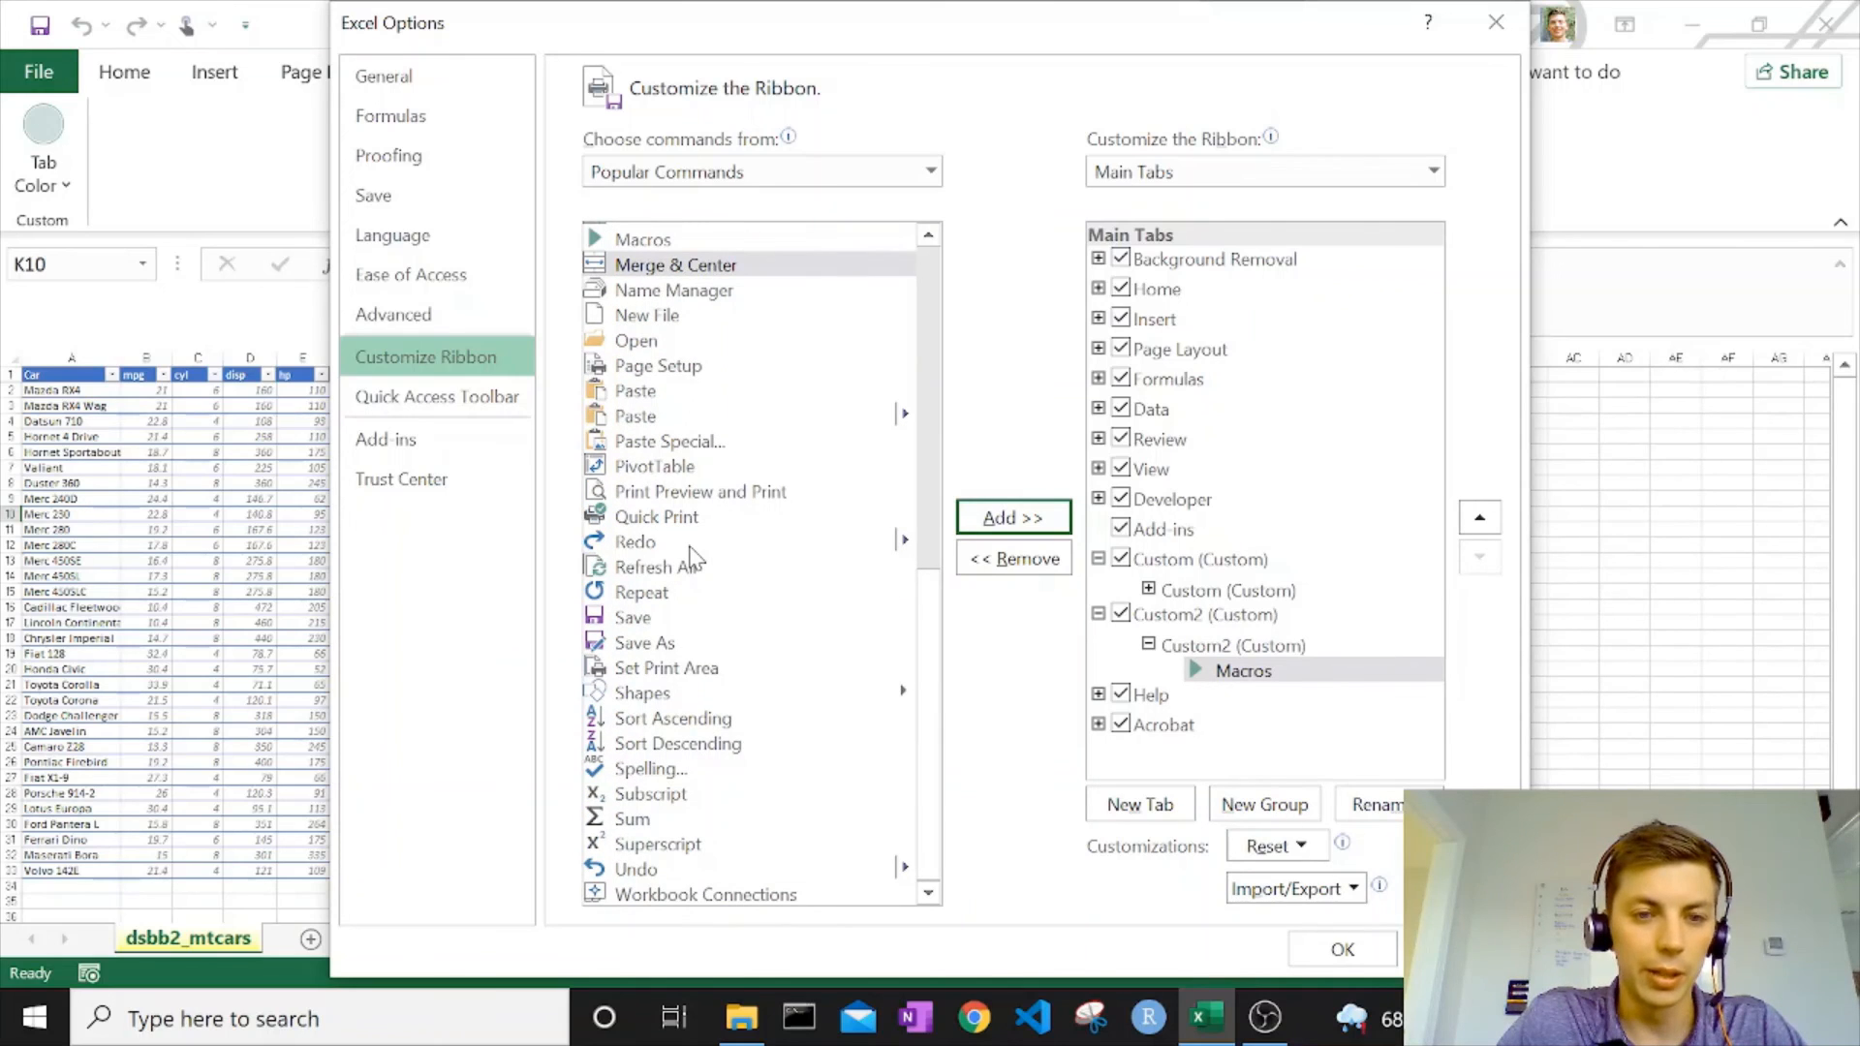
pyautogui.click(675, 822)
pyautogui.click(979, 523)
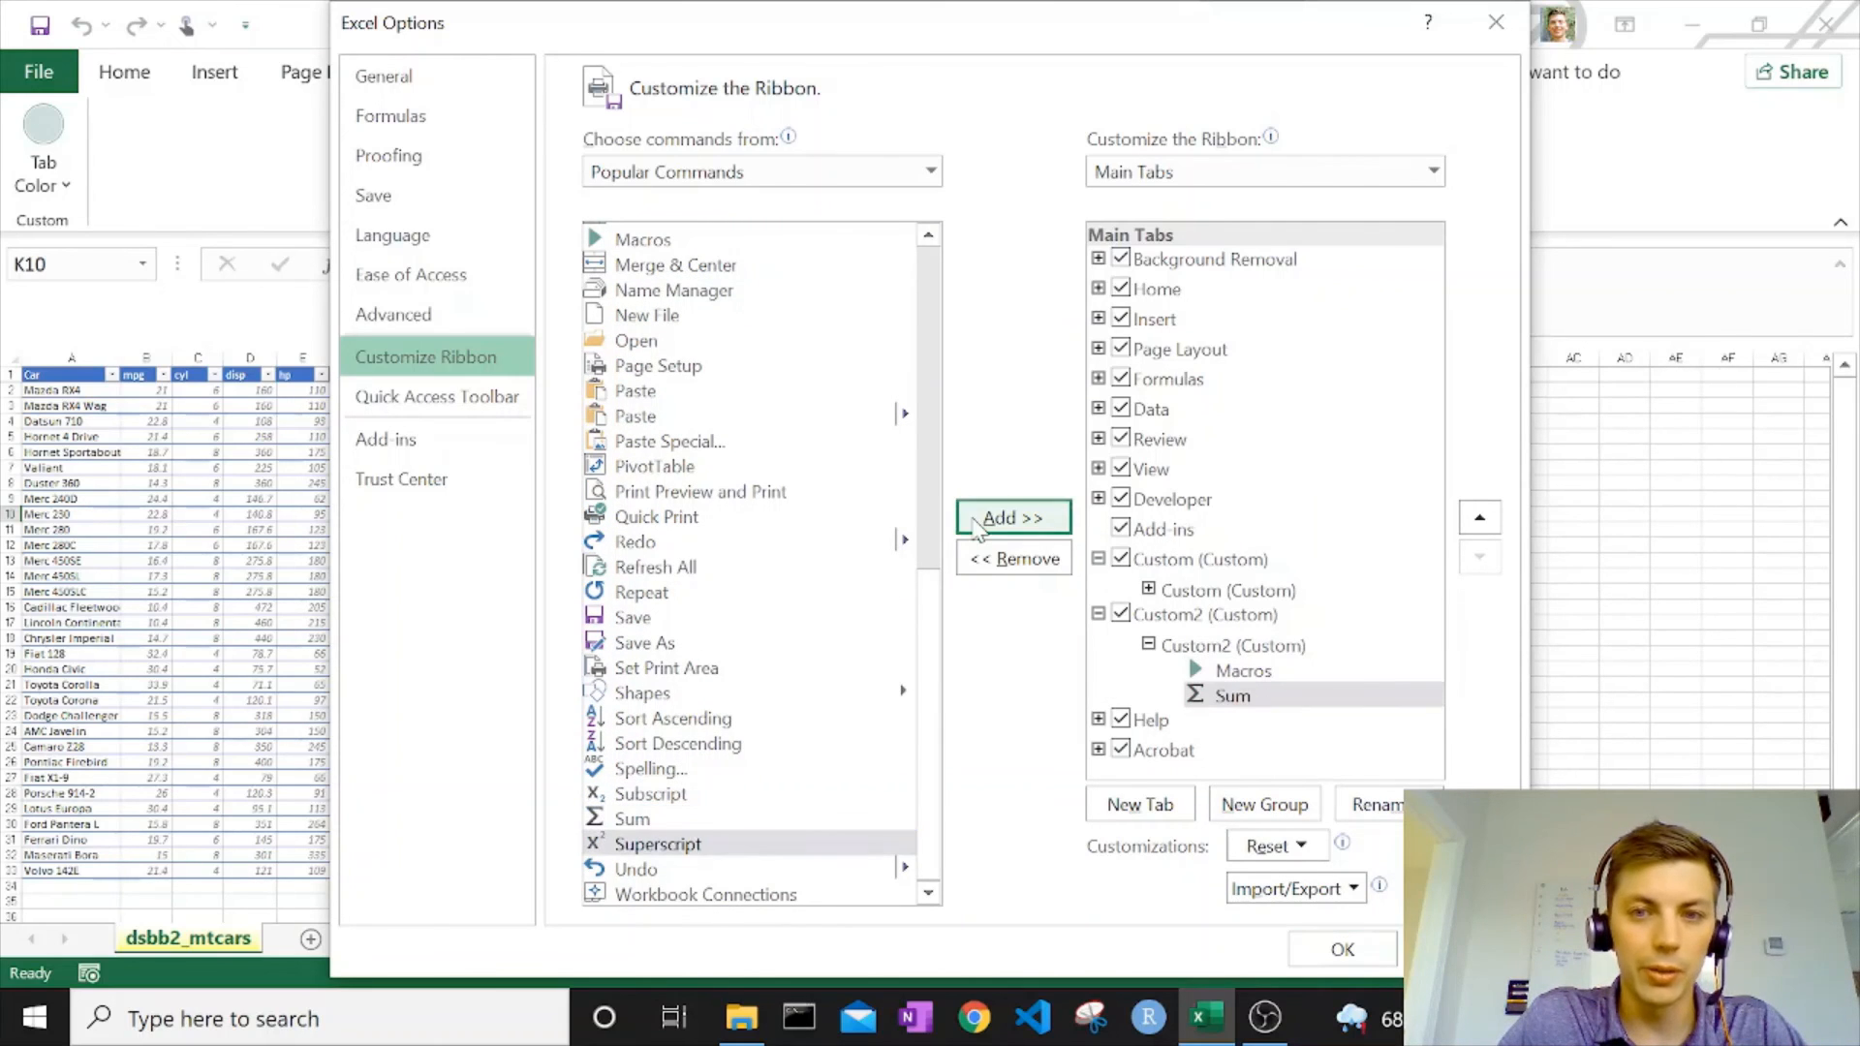
pyautogui.click(1341, 950)
pyautogui.click(1074, 73)
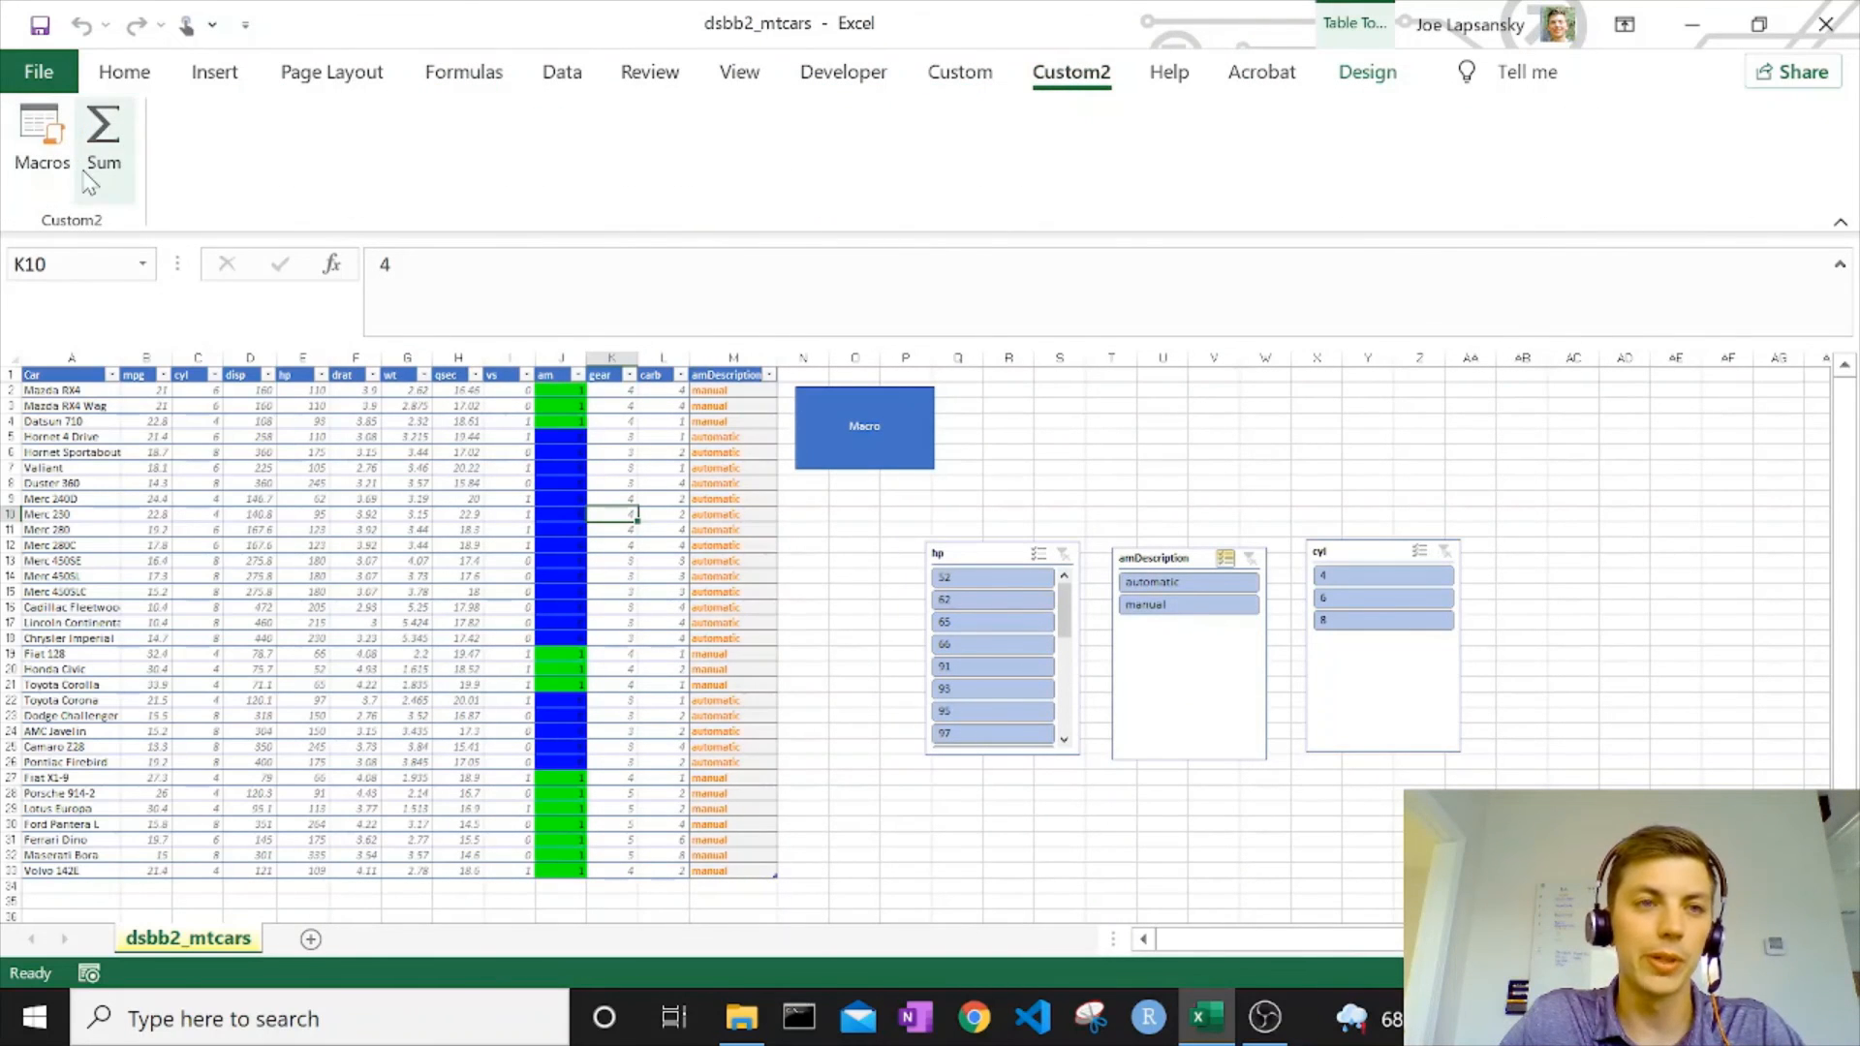
pyautogui.click(898, 682)
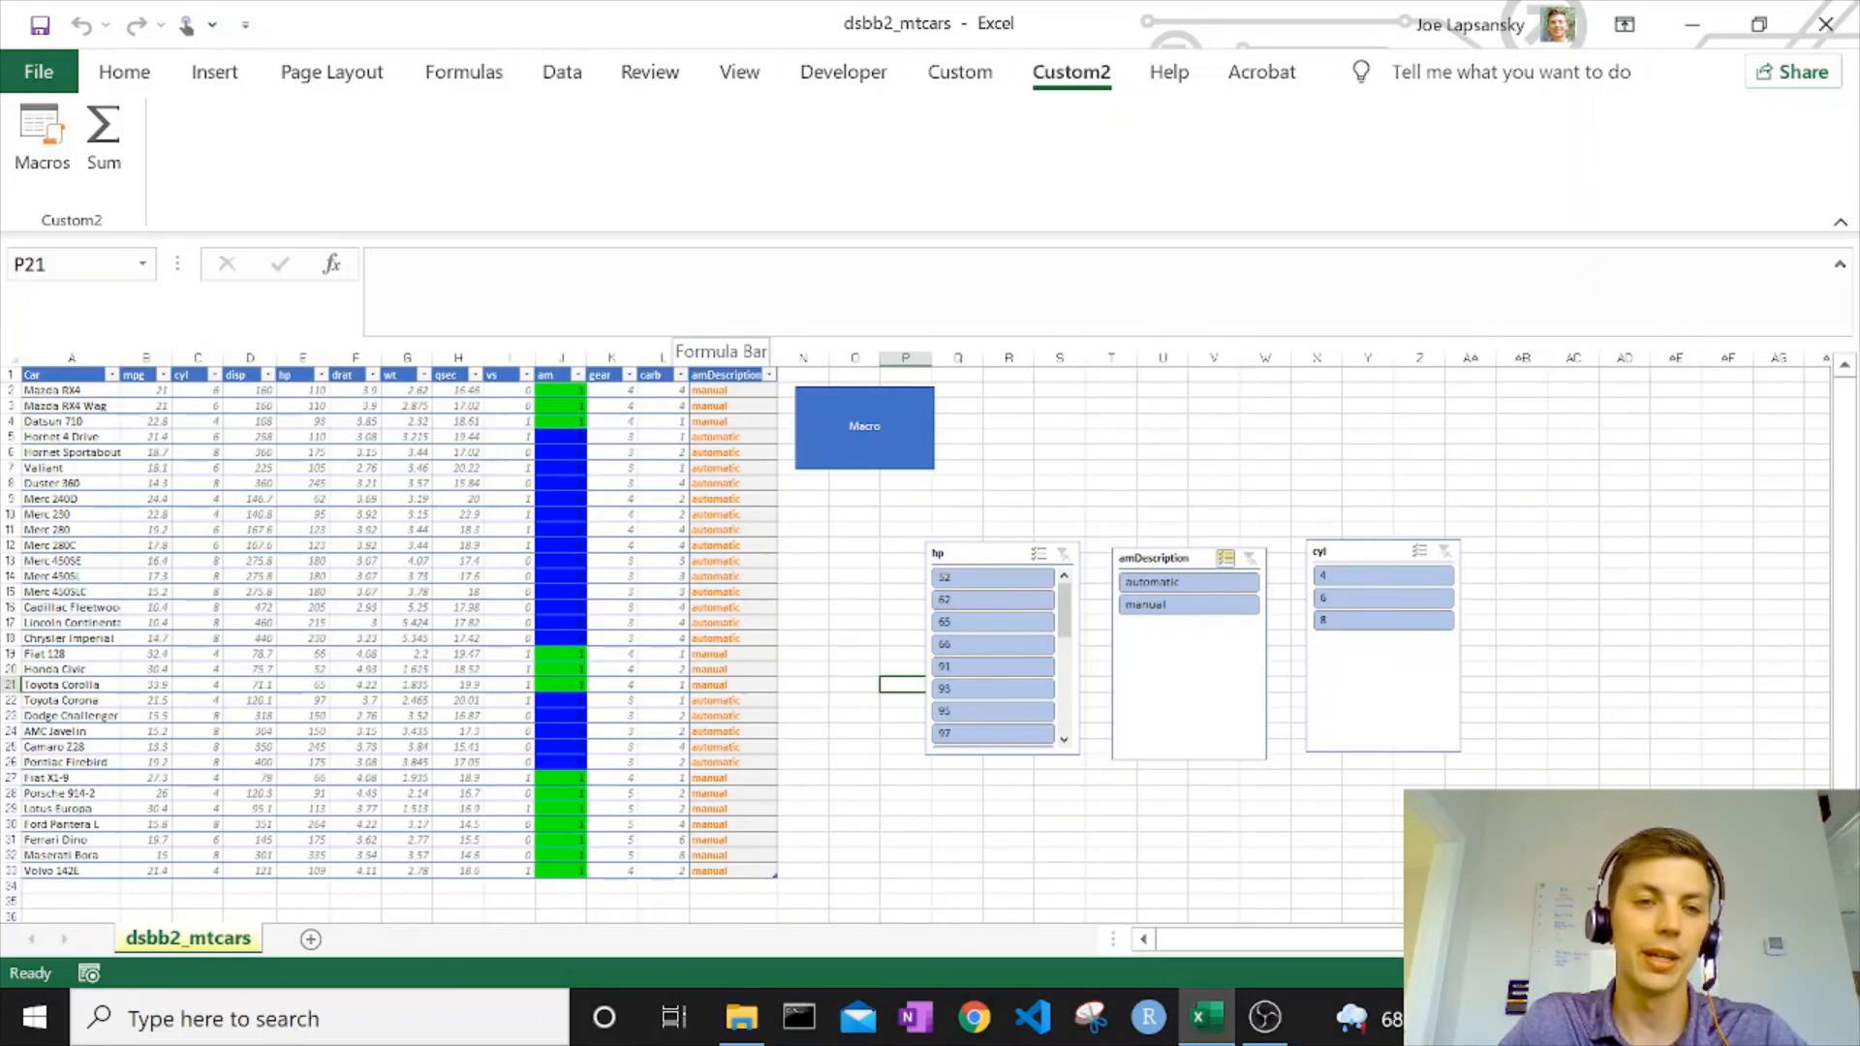
pyautogui.click(287, 592)
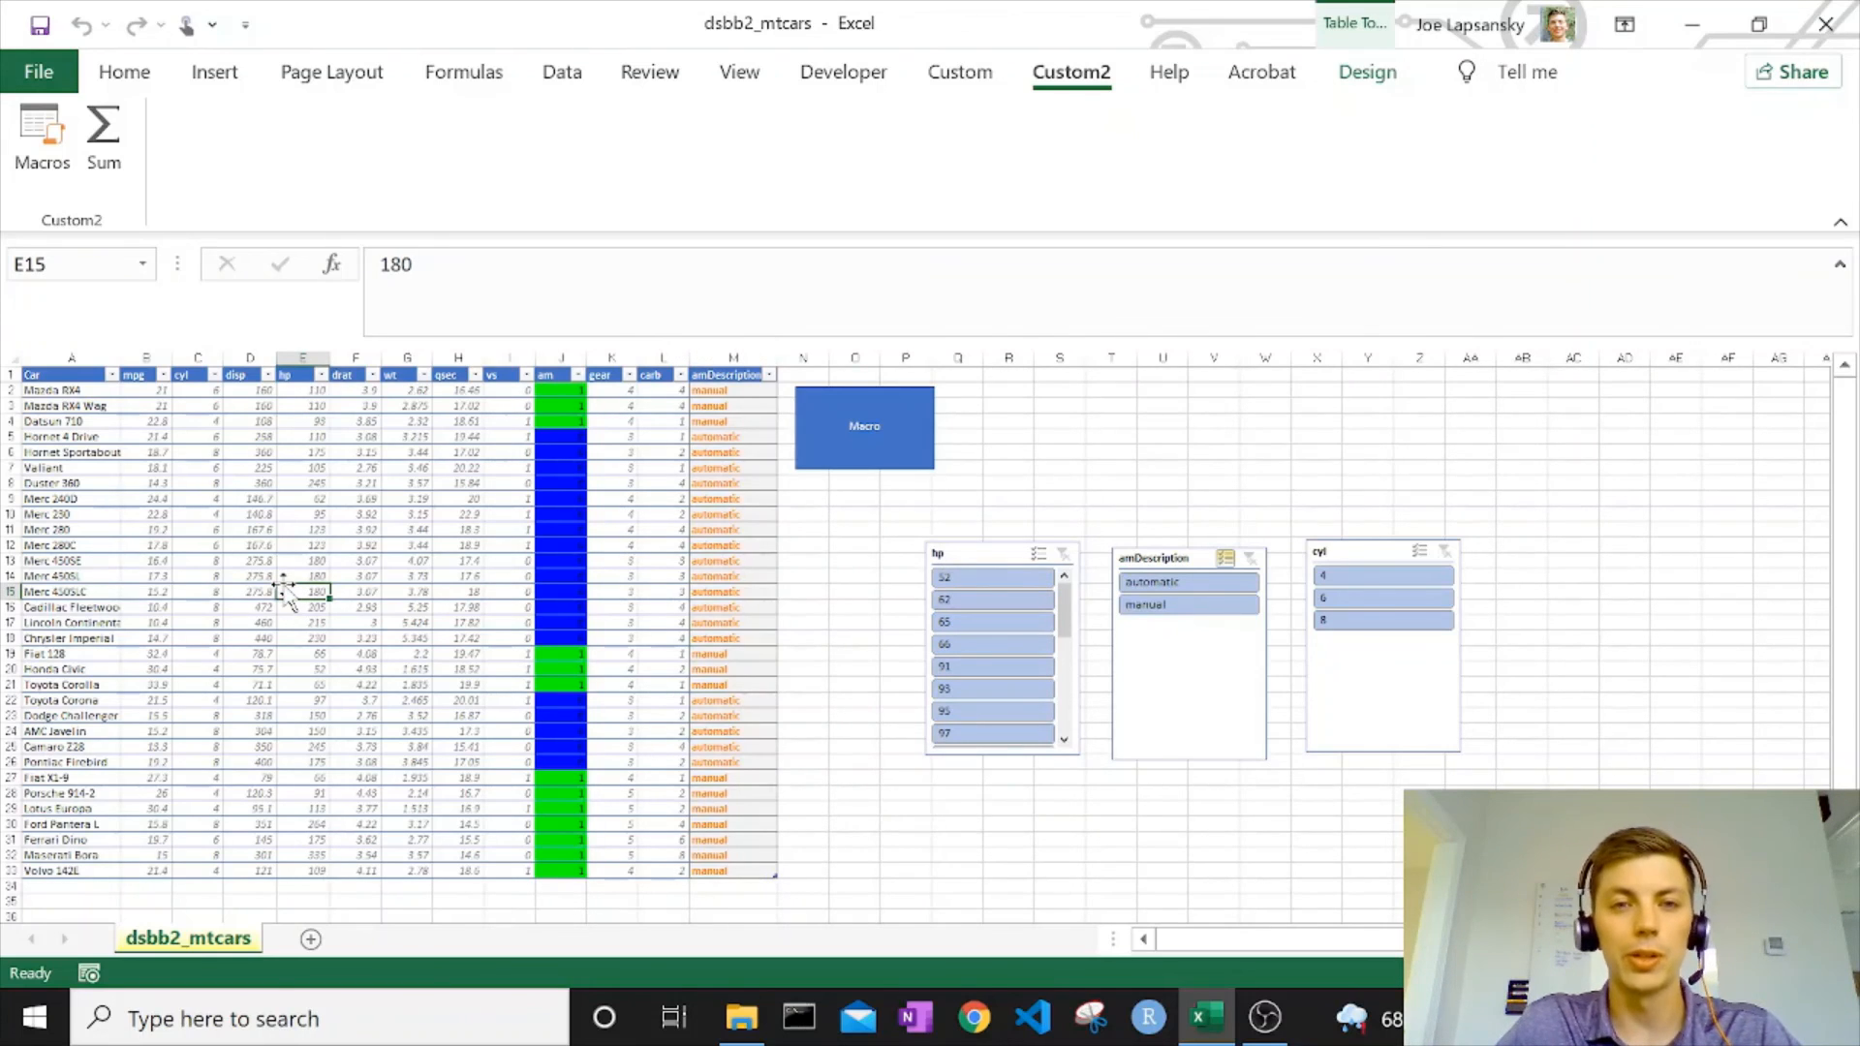